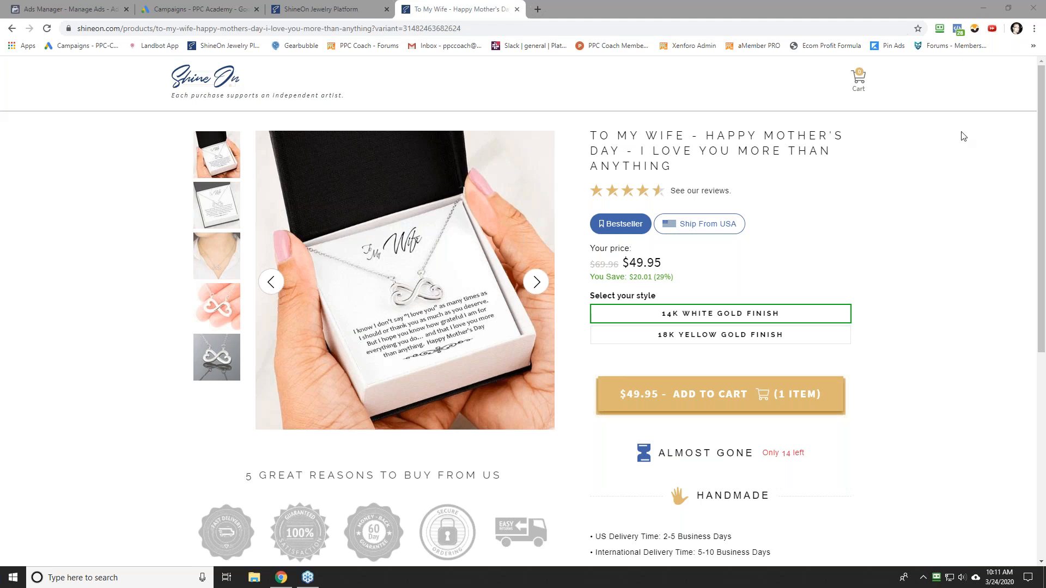
Switch to the Facebook Ads Manager, check the ad set totals for adds to cart, and return to the campaigns list.
left_click(80, 12)
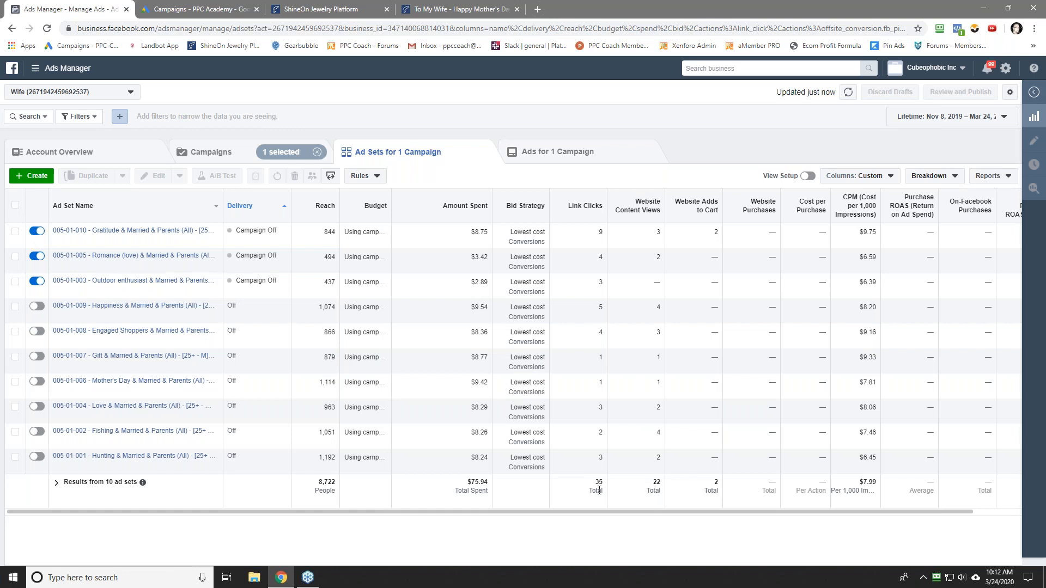
triple_click(654, 492)
left_click(654, 493)
left_click(202, 156)
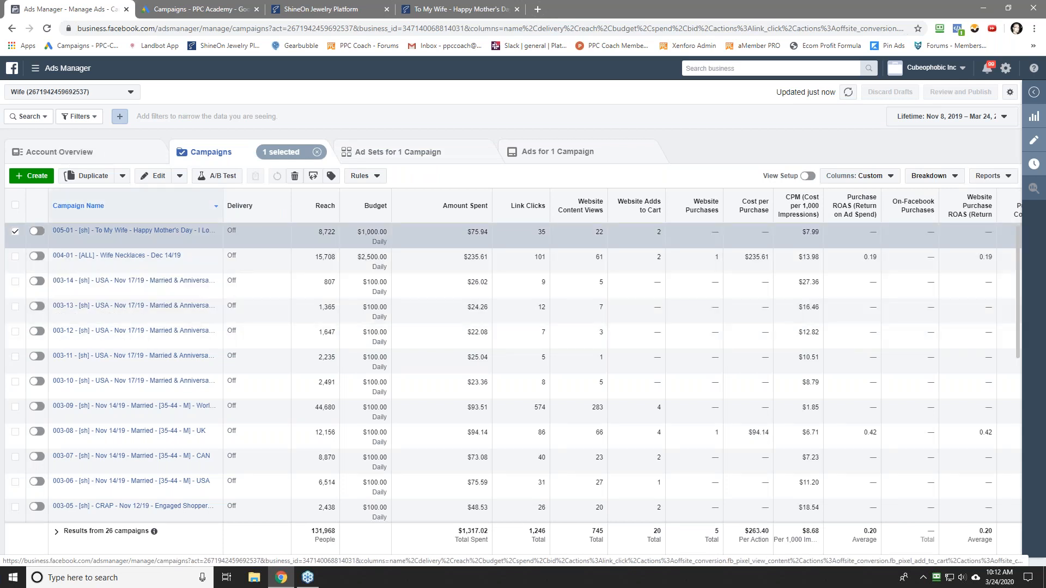
Filter the campaigns list by the selected 005-01 To My Wife - Happy Mother's Day campaign.
left_click(80, 117)
left_click(86, 139)
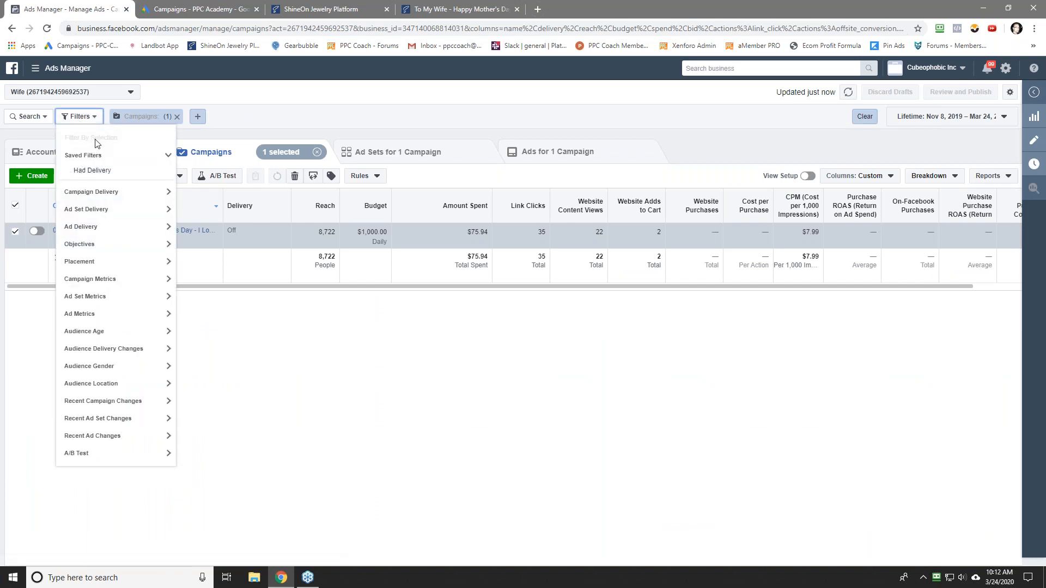
left_click(349, 106)
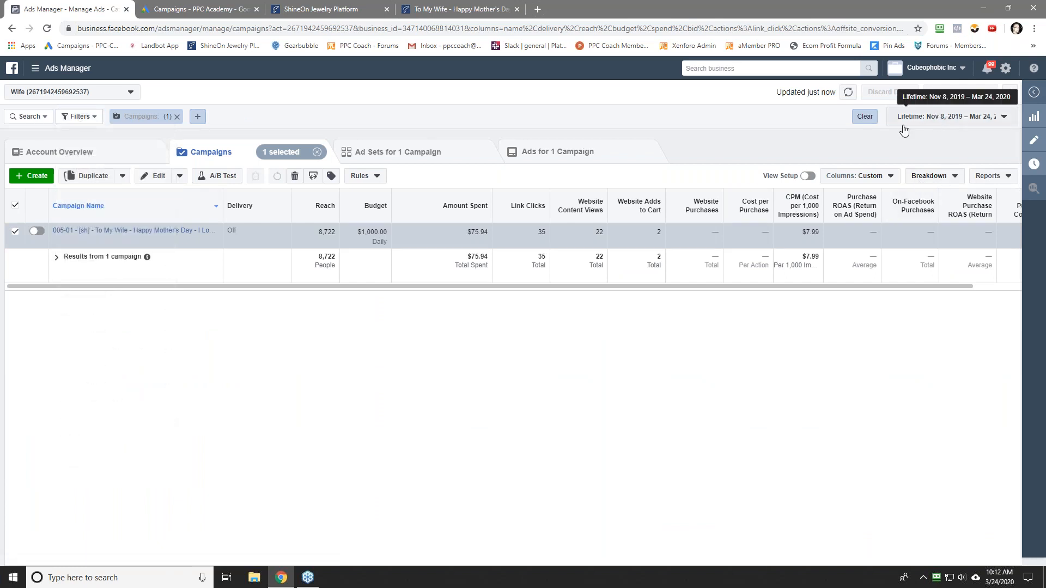
Break down the campaign's results by age and sort them by amount spent.
left_click(922, 177)
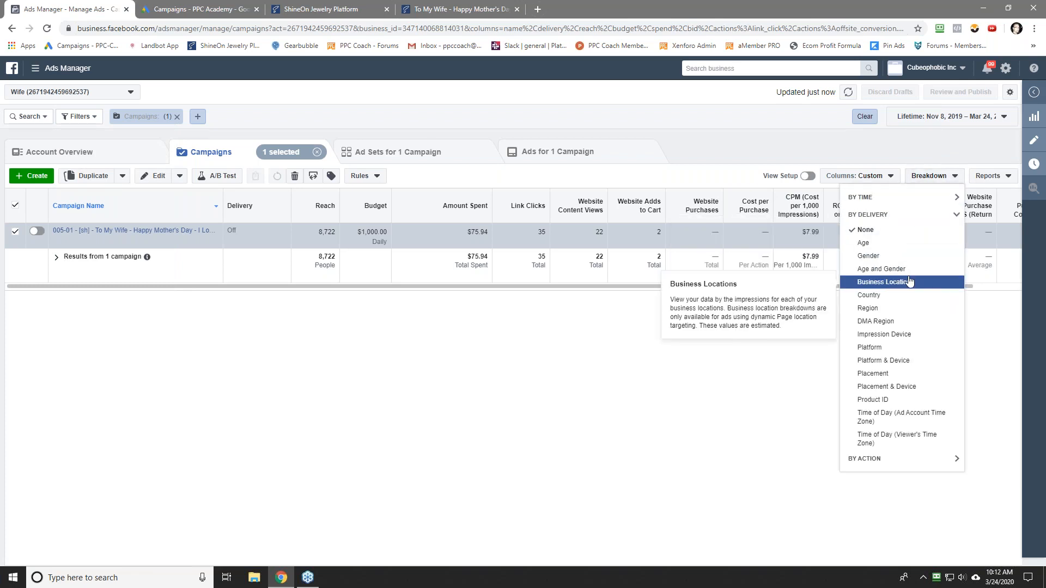
left_click(907, 248)
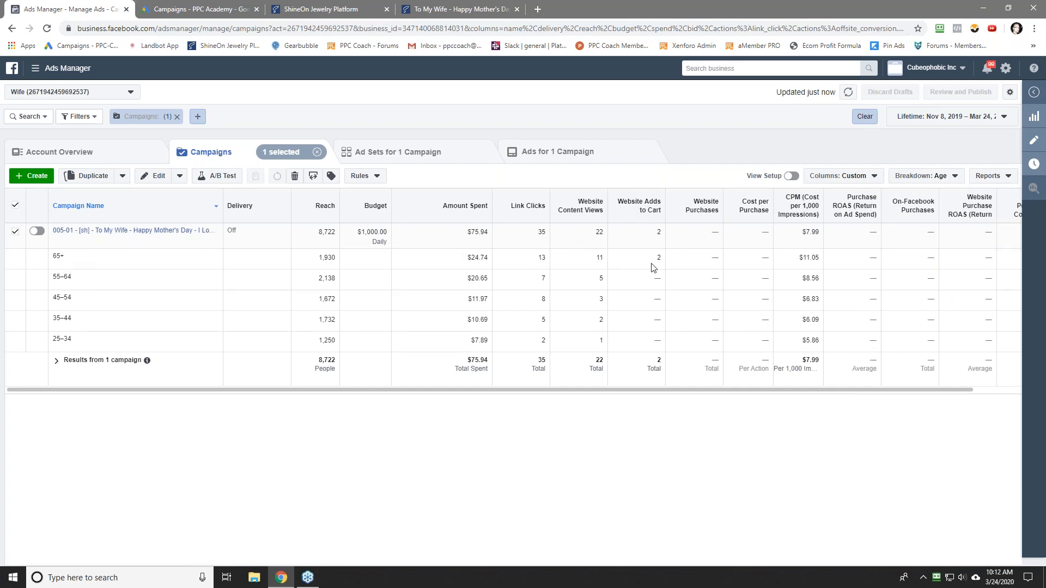
mouse_move(454, 211)
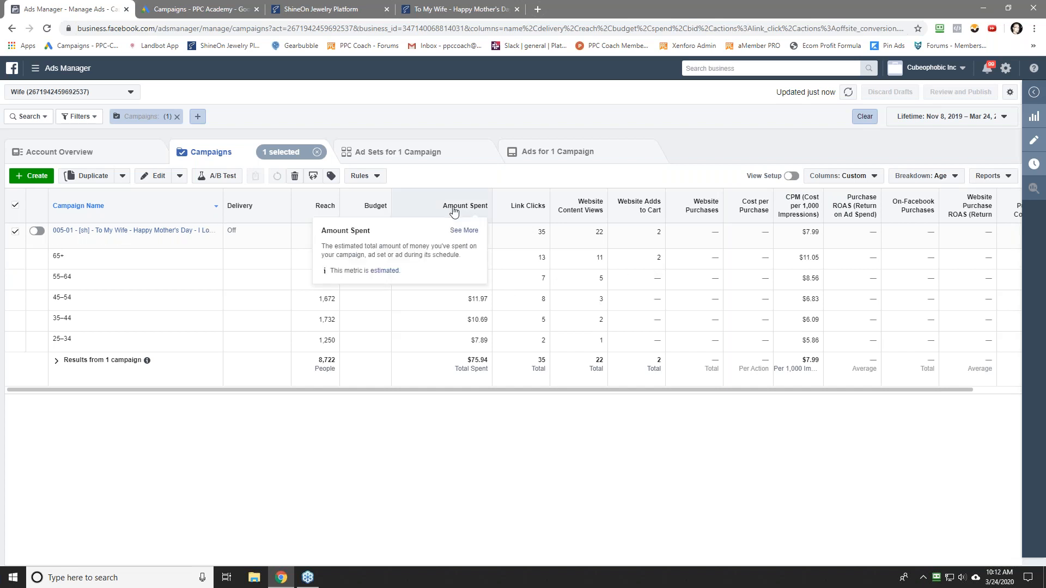
left_click(454, 211)
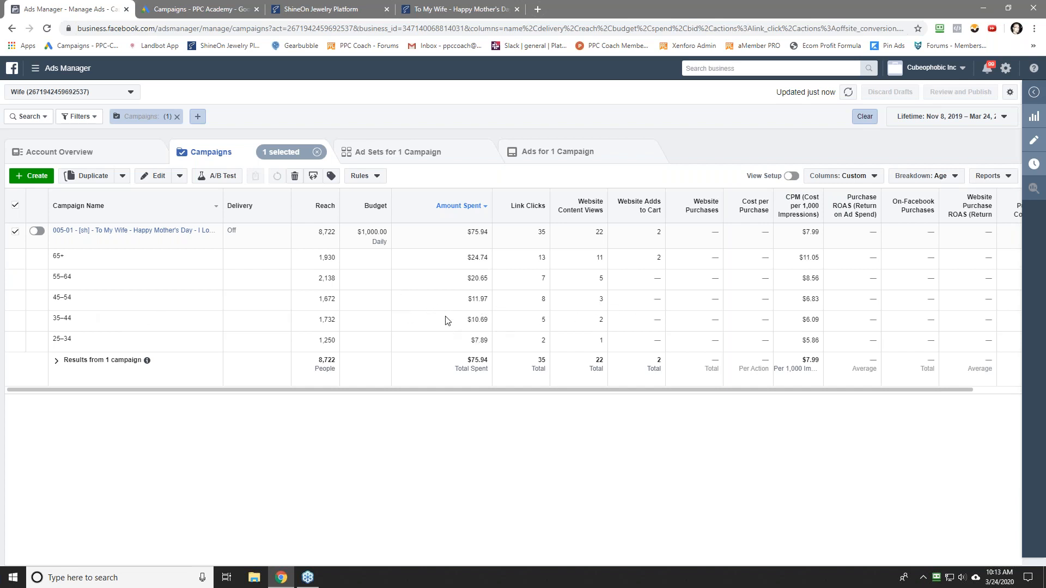
View the campaign's results broken down by gender and by region.
left_click(904, 176)
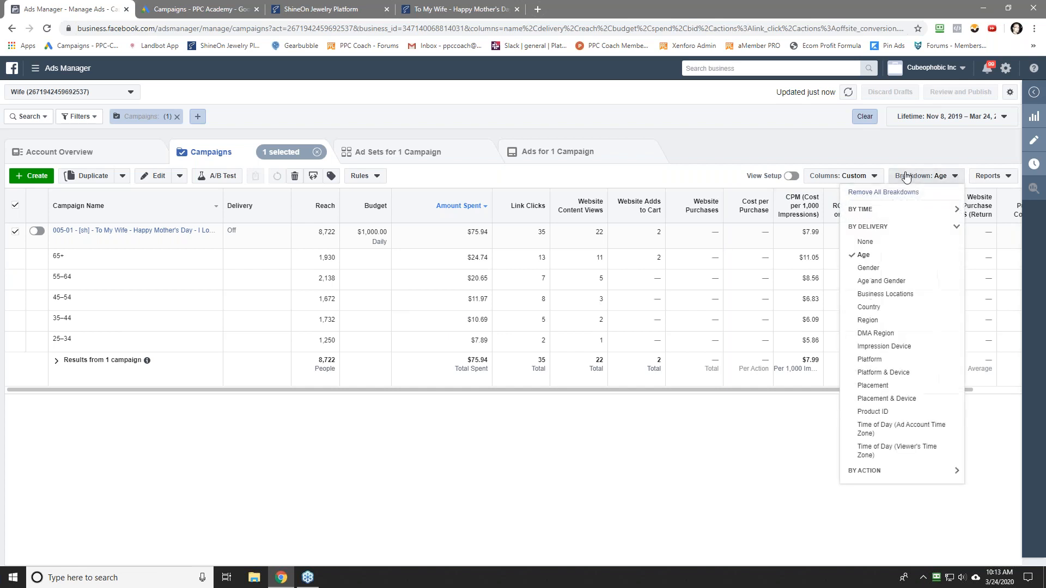
left_click(893, 269)
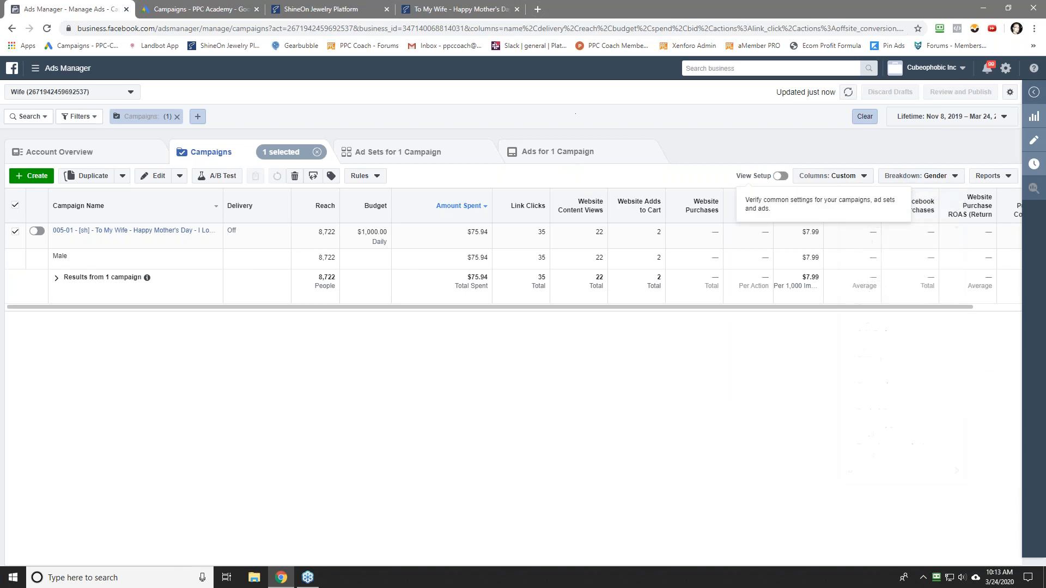
left_click(904, 176)
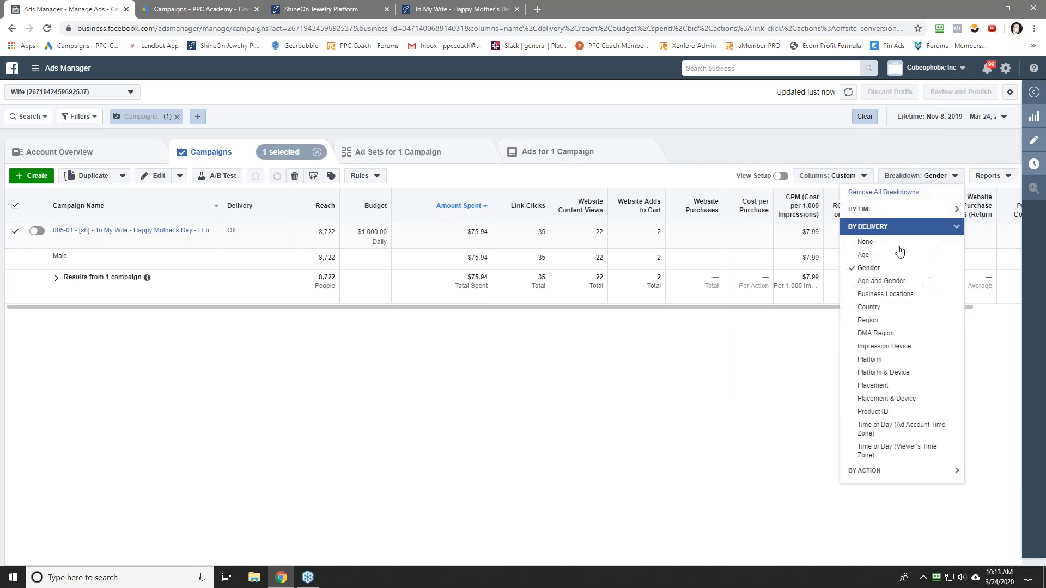
left_click(904, 320)
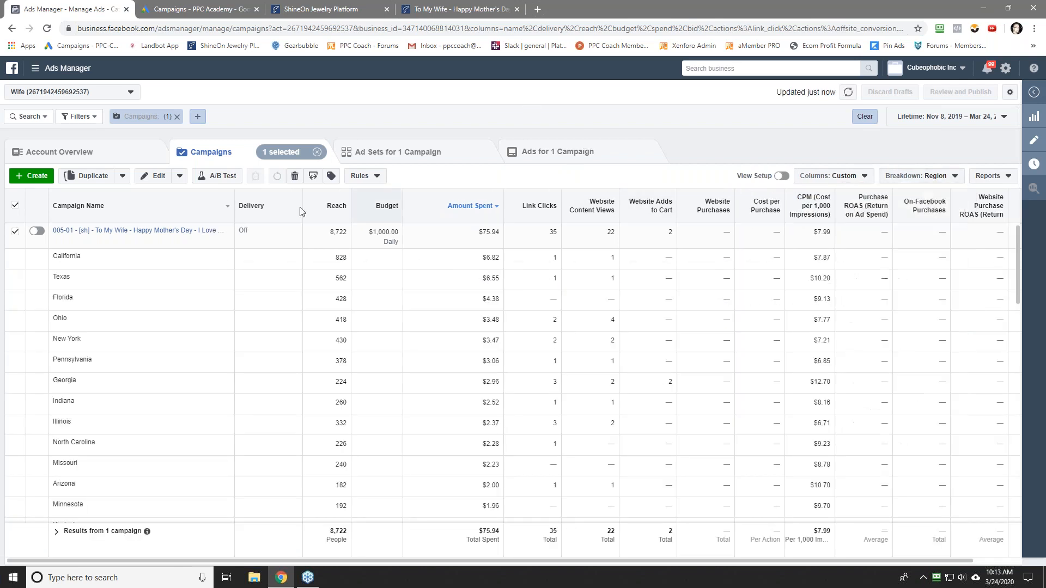
Examine spend and website adds to cart for each state in the region breakdown, highlighting Georgia.
mouse_move(659, 213)
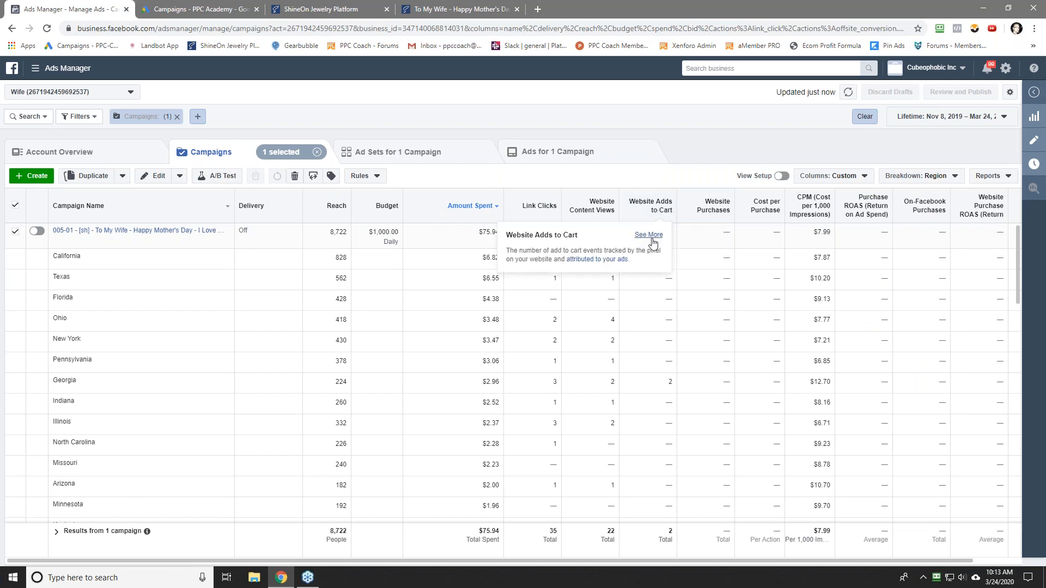
left_click_drag(86, 385, 29, 385)
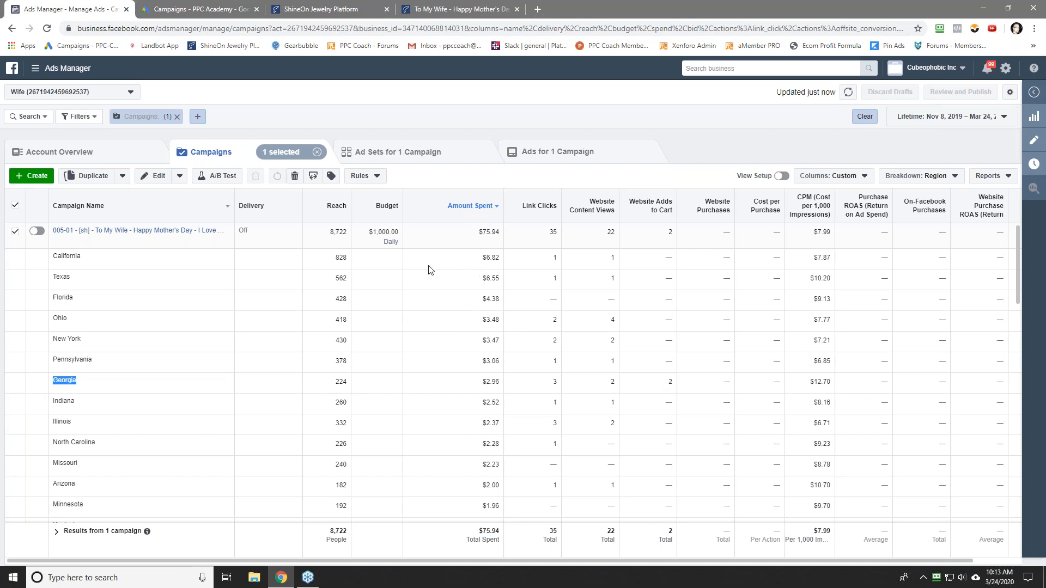
left_click(63, 381)
scroll(450, 394, "down", 15)
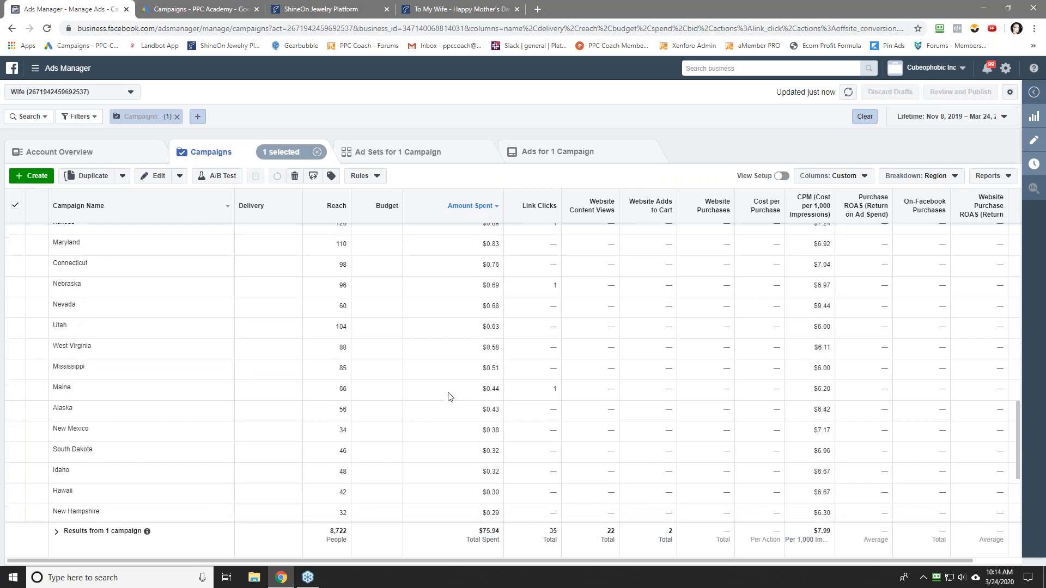
scroll(449, 396, "up", 15)
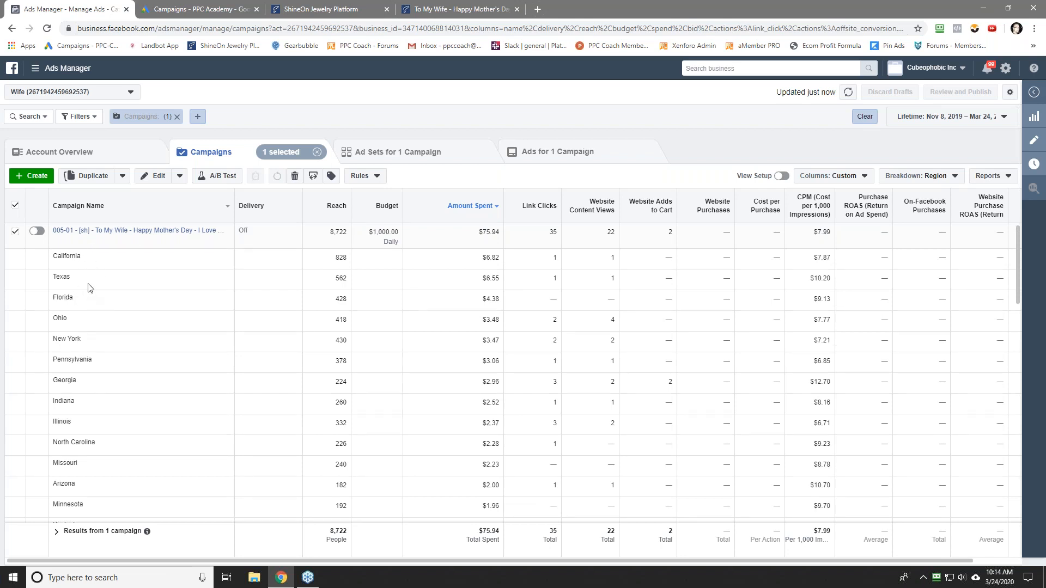
scroll(124, 398, "down", 10)
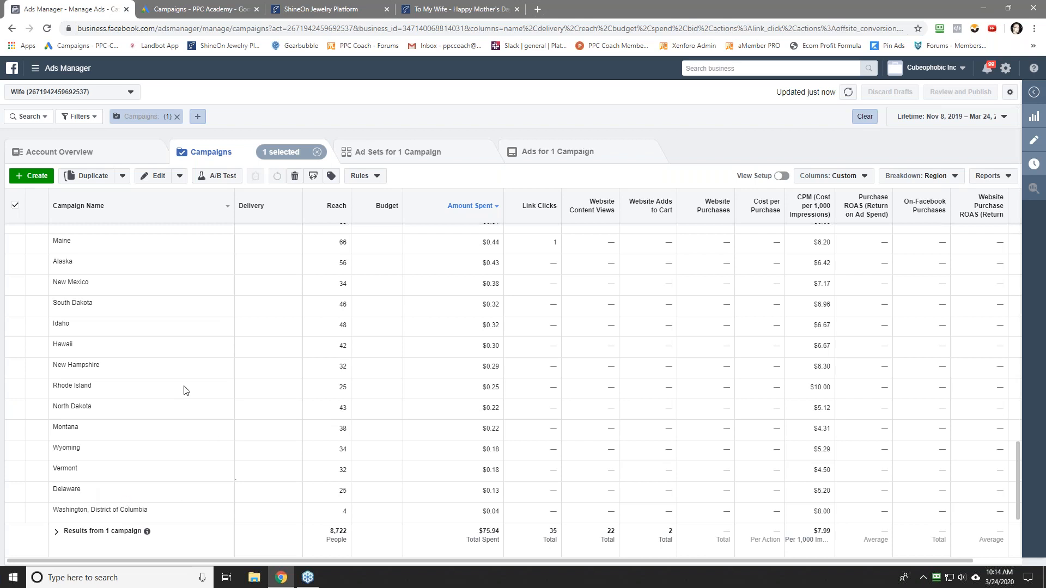
scroll(185, 390, "up", 10)
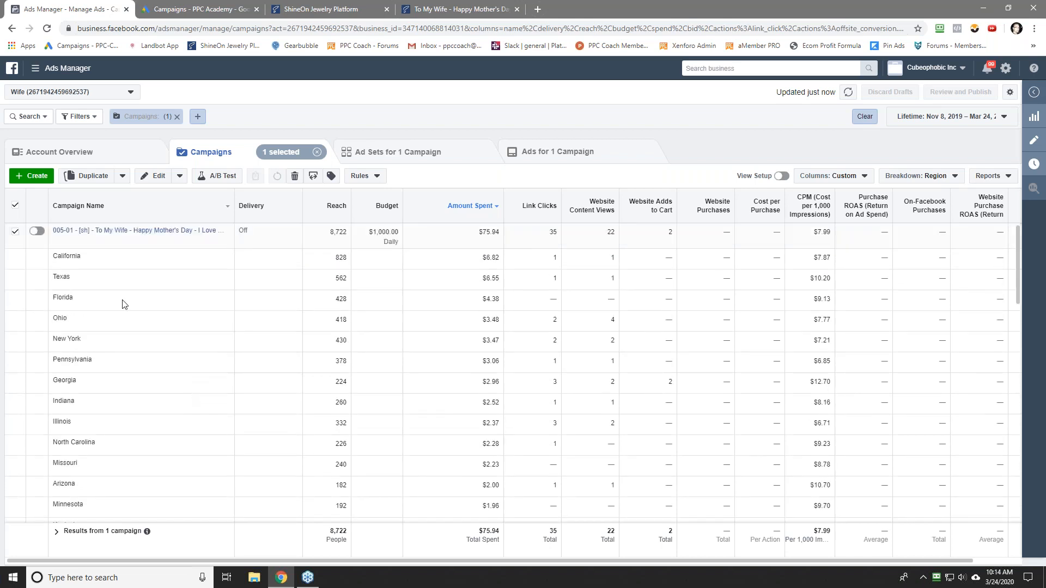
Break down the results by placement and device, sort by website adds to cart, and look through the rows.
left_click(898, 176)
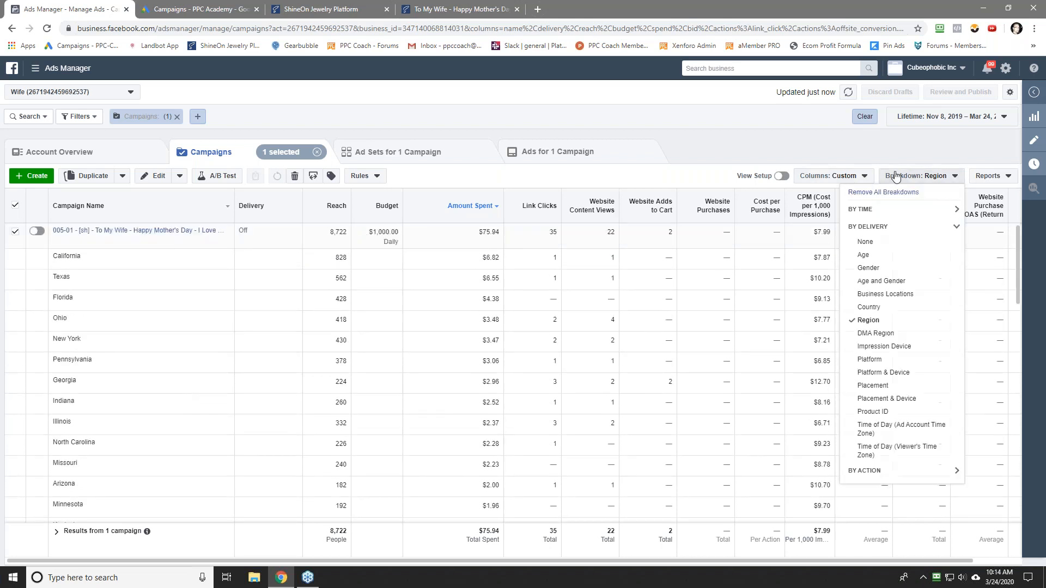
left_click(916, 399)
left_click(567, 123)
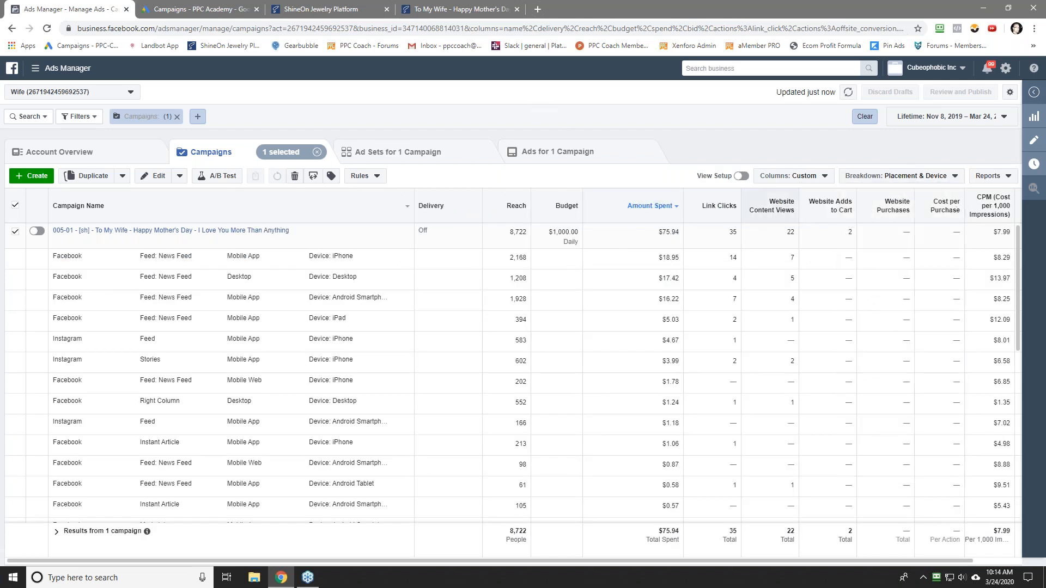
left_click(826, 207)
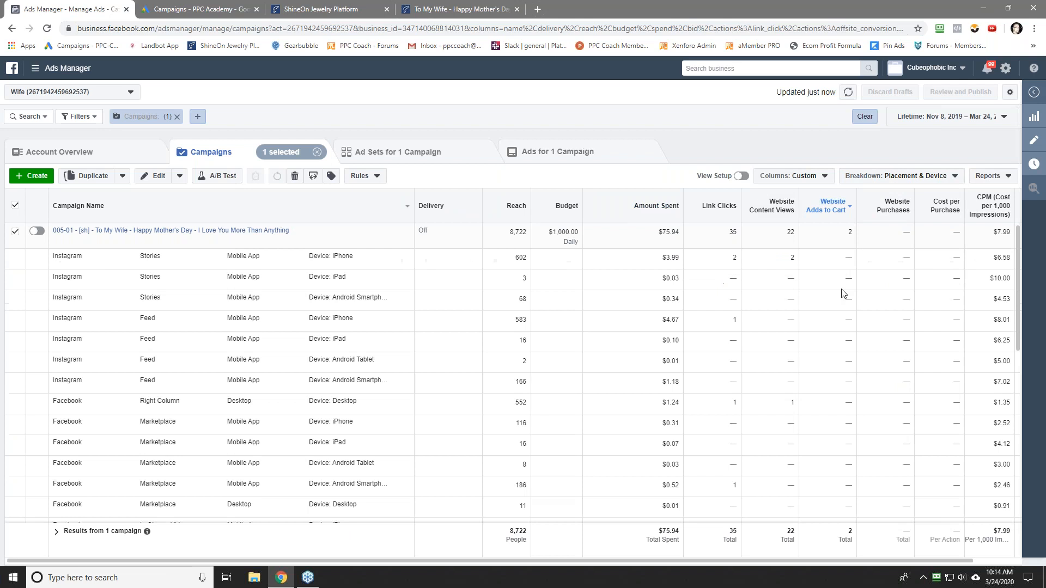
scroll(825, 306, "down", 5)
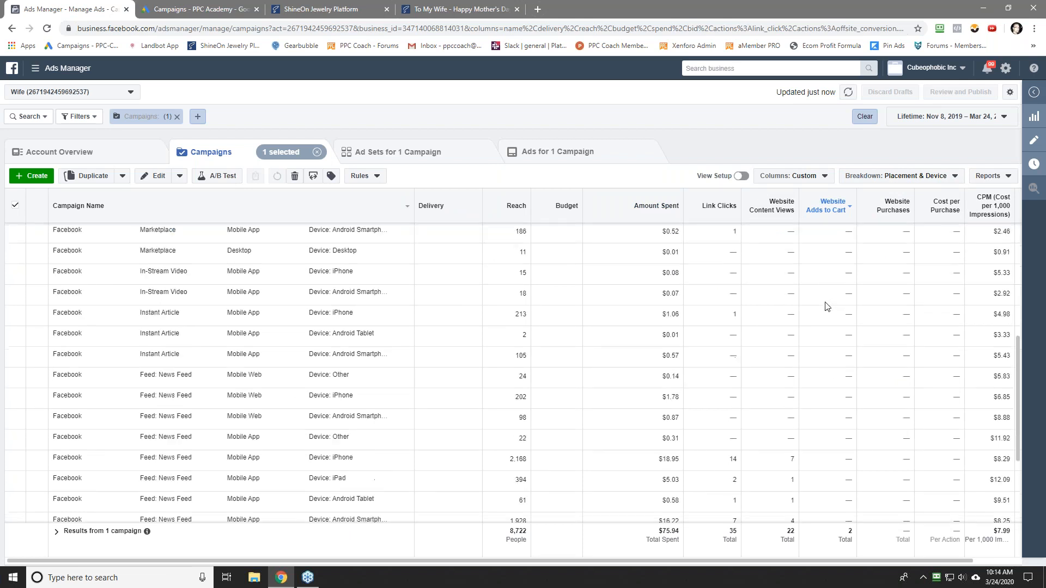
scroll(825, 306, "up", 5)
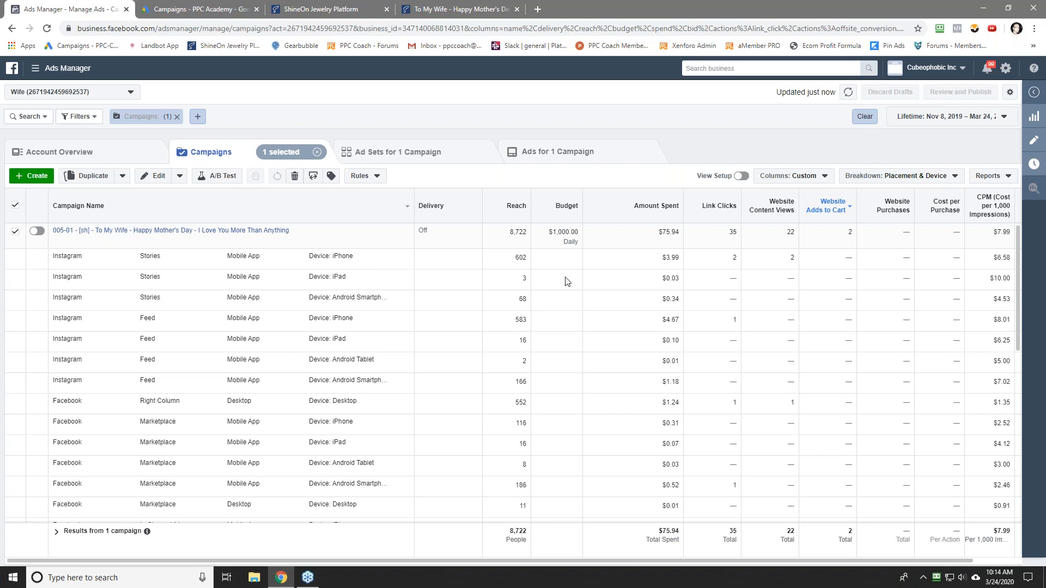
Sort the placement and device rows by amount spent and examine spend and adds to cart, including the Audience Network iPad row.
left_click(644, 219)
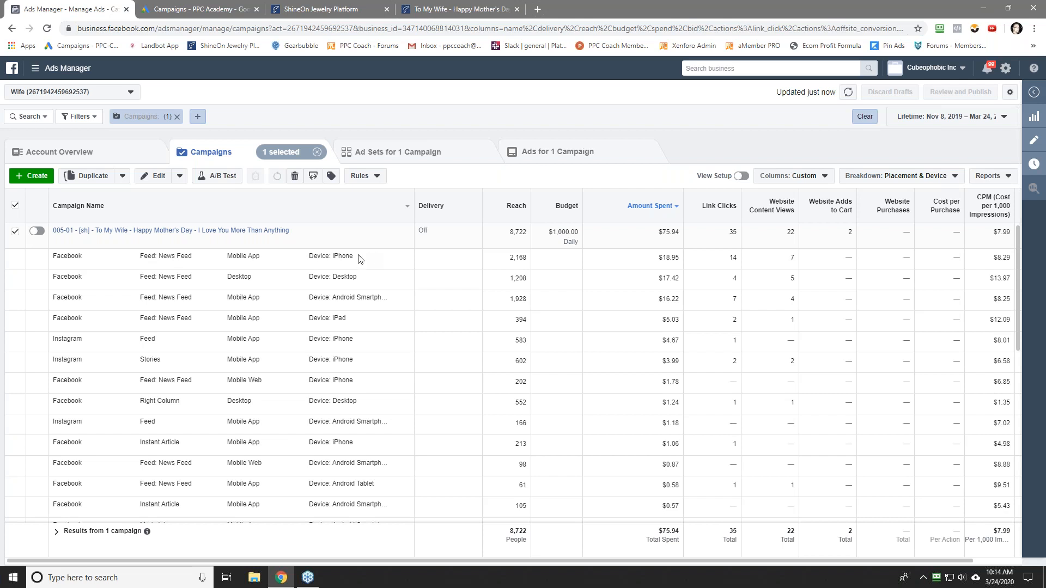
left_click_drag(658, 260, 690, 264)
left_click(678, 260)
left_click_drag(659, 278, 685, 289)
left_click(431, 283)
scroll(609, 282, "down", 5)
scroll(609, 282, "down", 2)
scroll(609, 282, "up", 2)
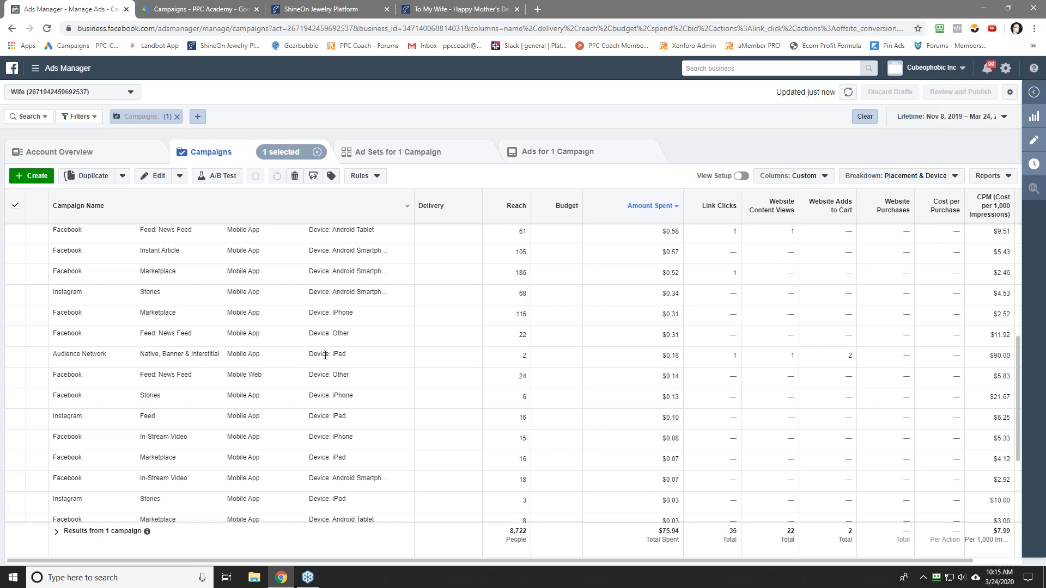
left_click_drag(847, 356, 853, 366)
left_click(849, 358)
scroll(810, 364, "up", 5)
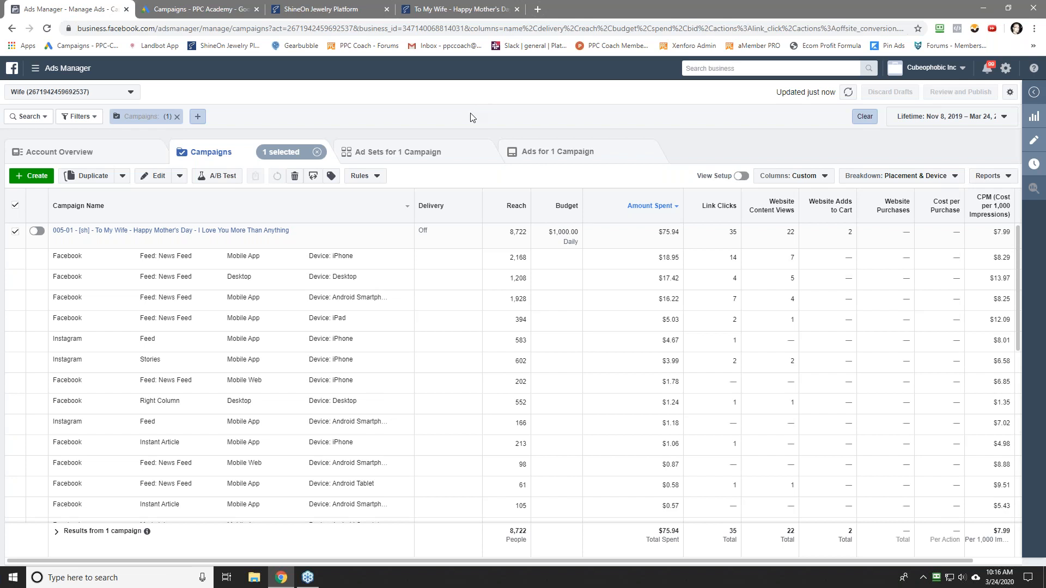
Switch the campaign's breakdown back to age and review content views per age range.
left_click(892, 177)
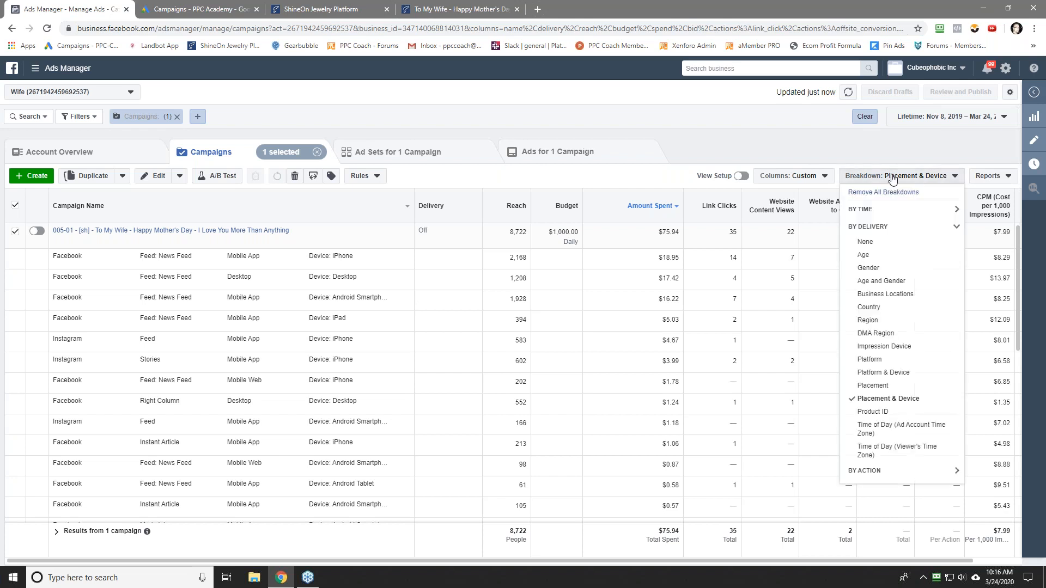
left_click(871, 238)
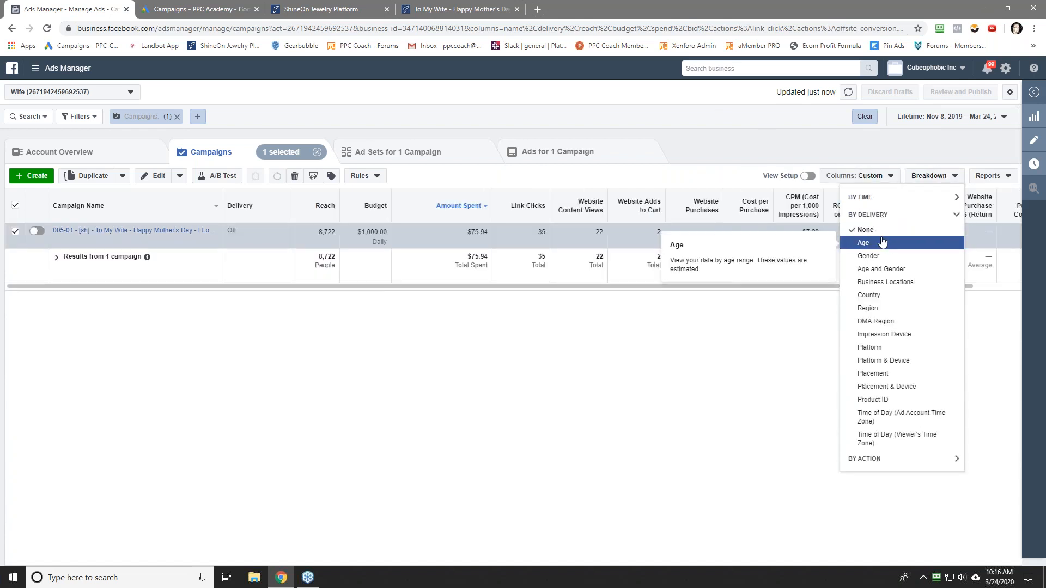
left_click(863, 243)
left_click(158, 279)
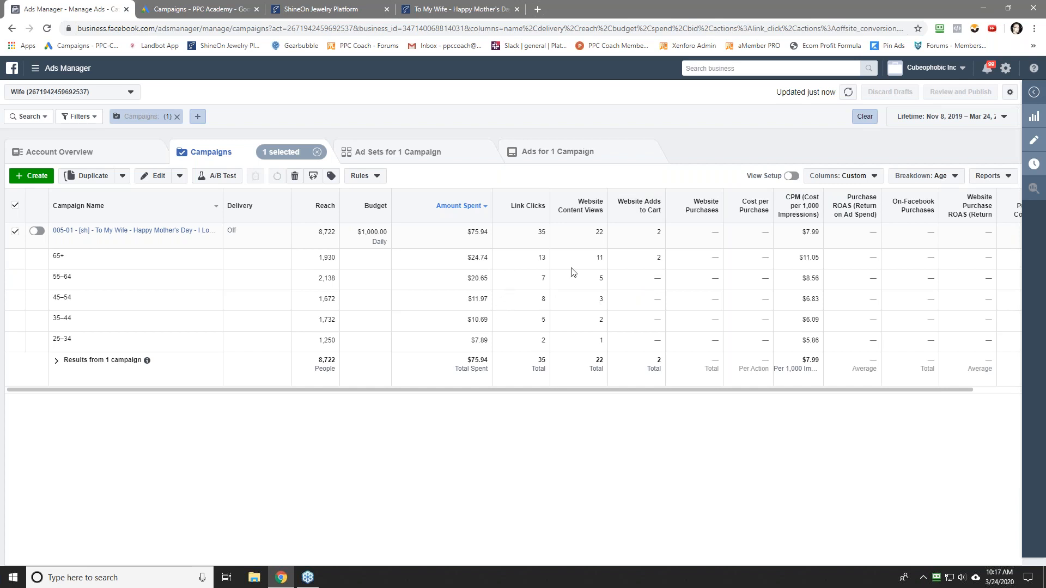
mouse_move(589, 216)
Remove the age breakdown by setting the delivery breakdown to None.
left_click(955, 175)
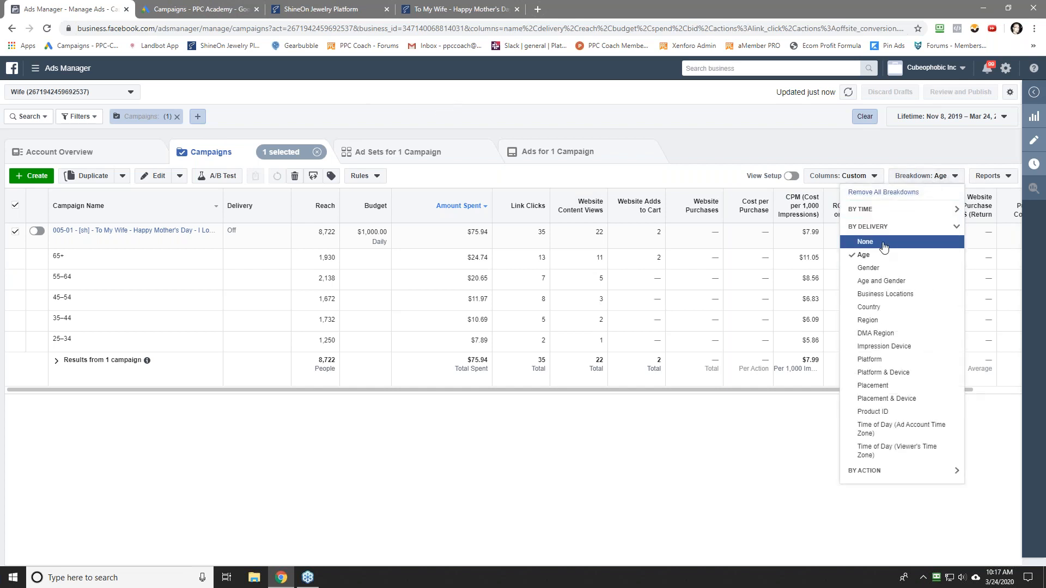
left_click(866, 228)
left_click(445, 121)
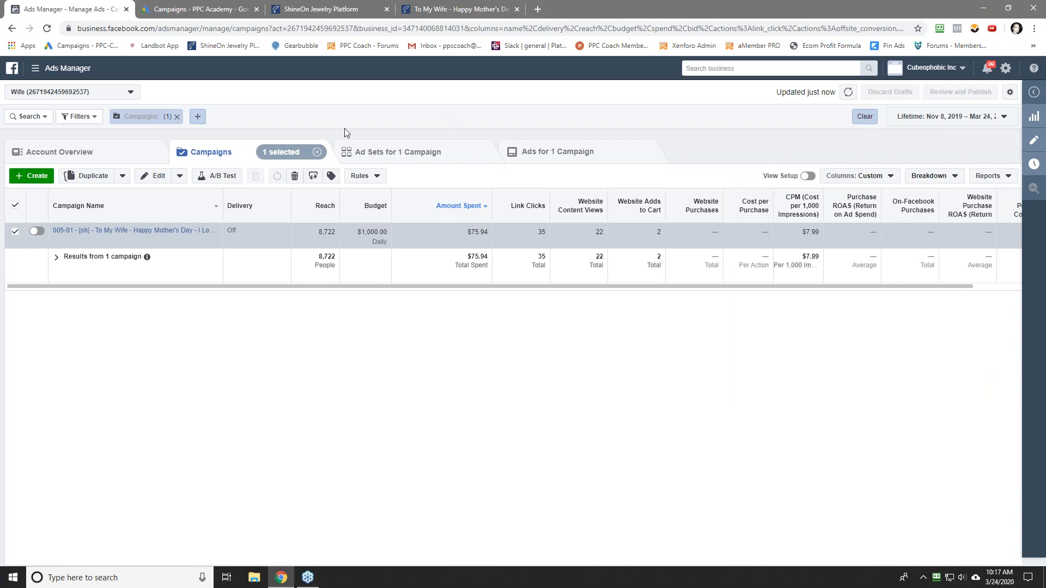
Open the ad sets of the Mother's Day campaign and delete the seven that are turned off (001, 002, 004, 006, 007, 008 and 009).
left_click(317, 152)
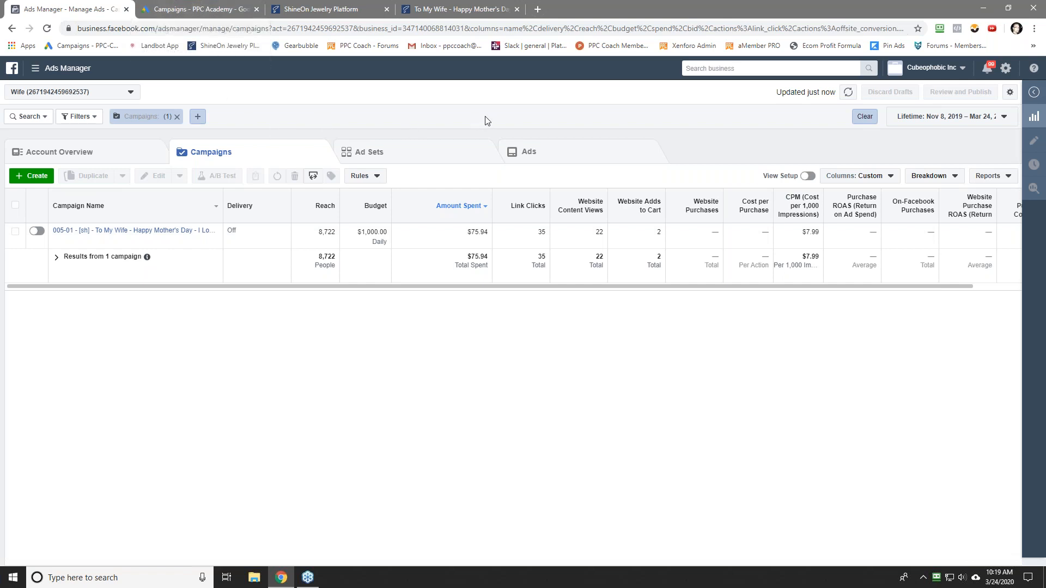
left_click(130, 230)
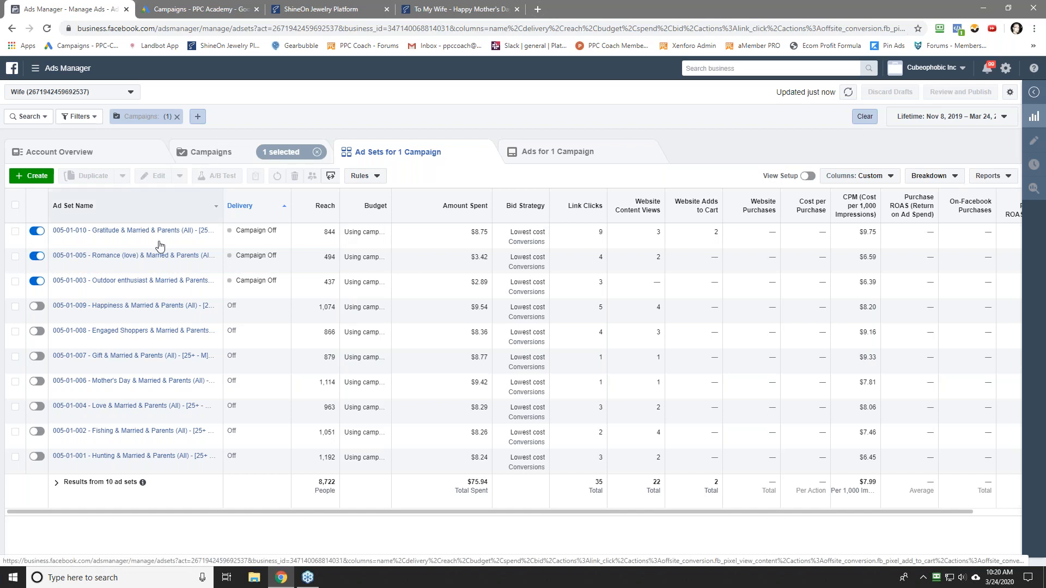
left_click(16, 307)
left_click(15, 332)
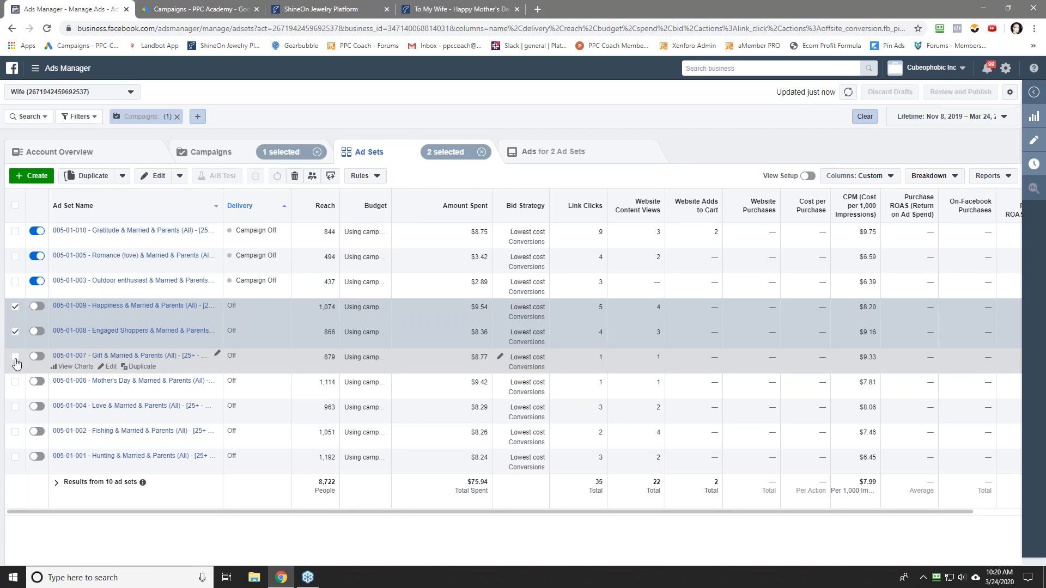
left_click(16, 357)
left_click(15, 382)
left_click(15, 408)
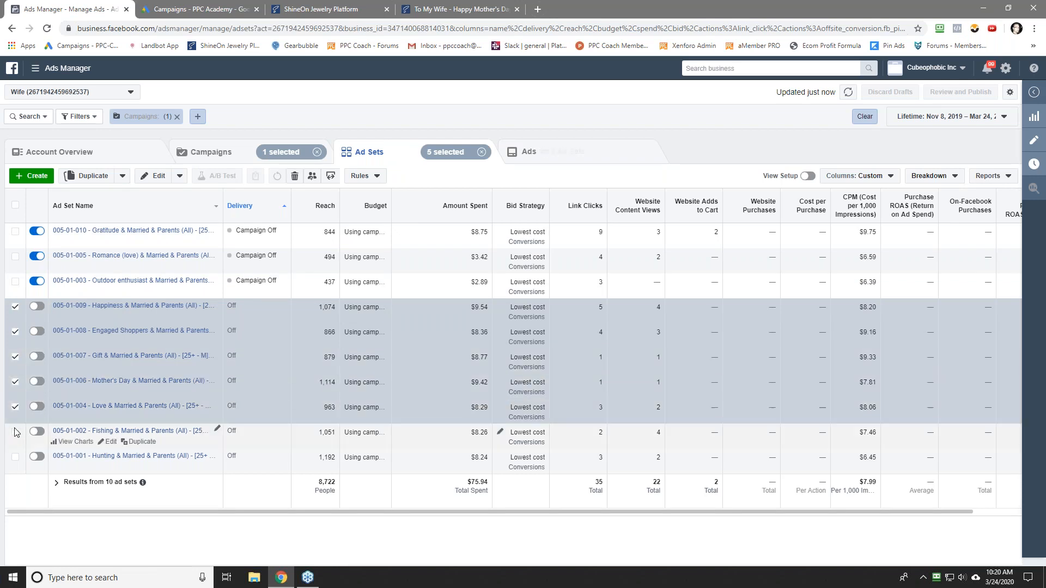
left_click(16, 433)
left_click(15, 457)
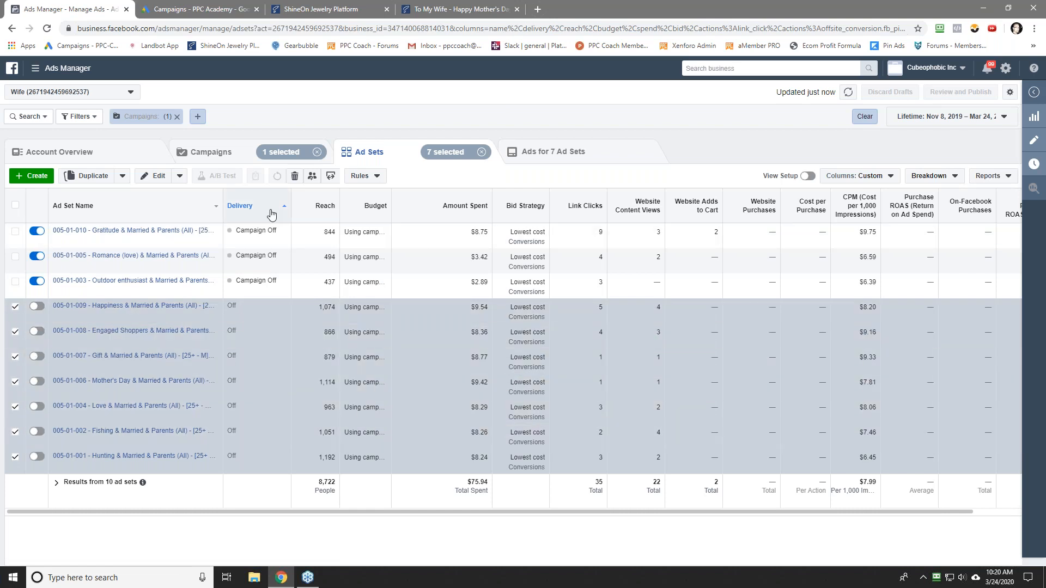
left_click(296, 177)
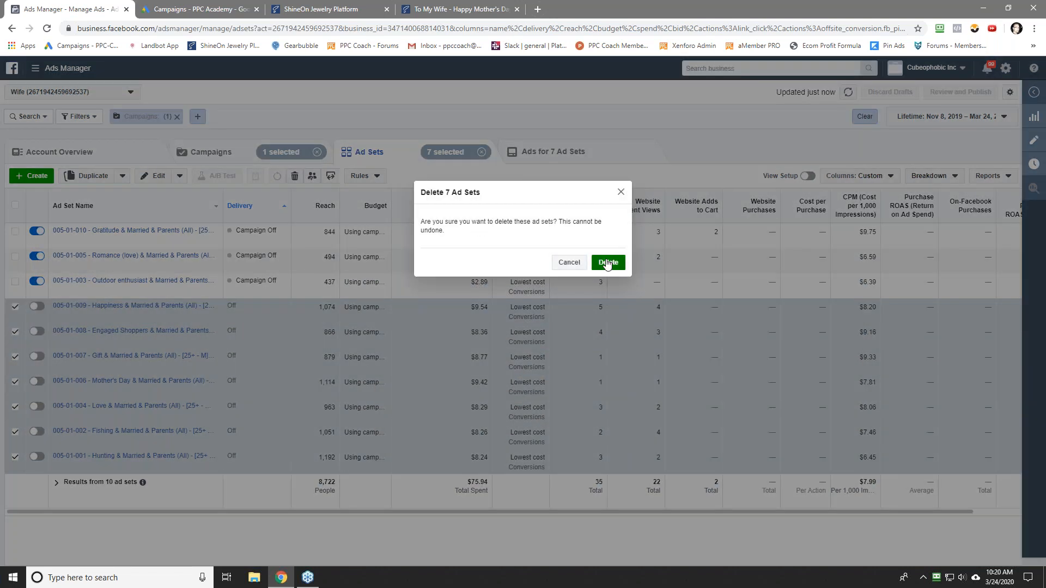
left_click(608, 261)
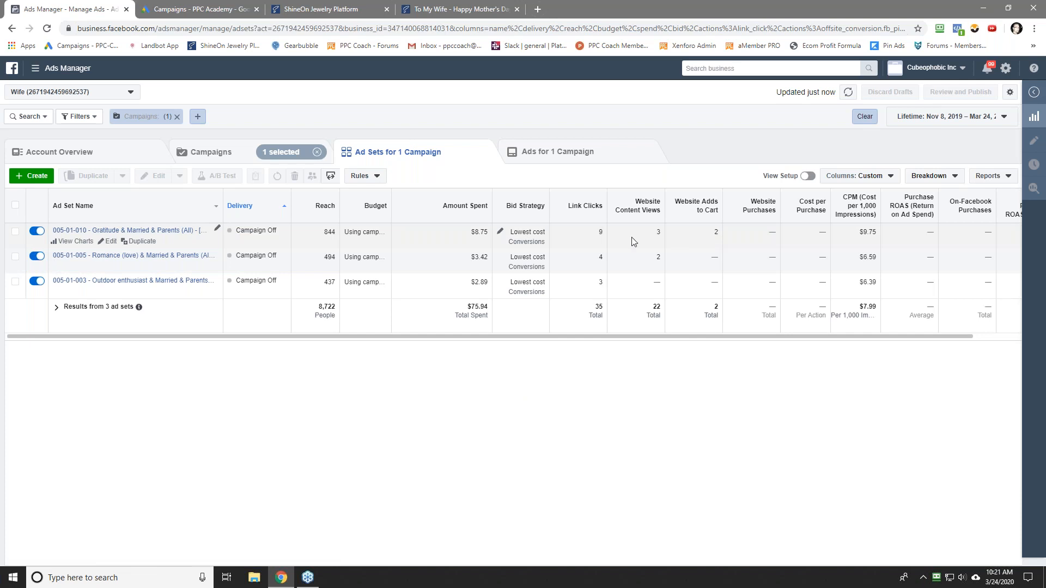
Duplicate the 005-01-010 Gratitude & Married & Parents ad set within the same campaign.
left_click(143, 243)
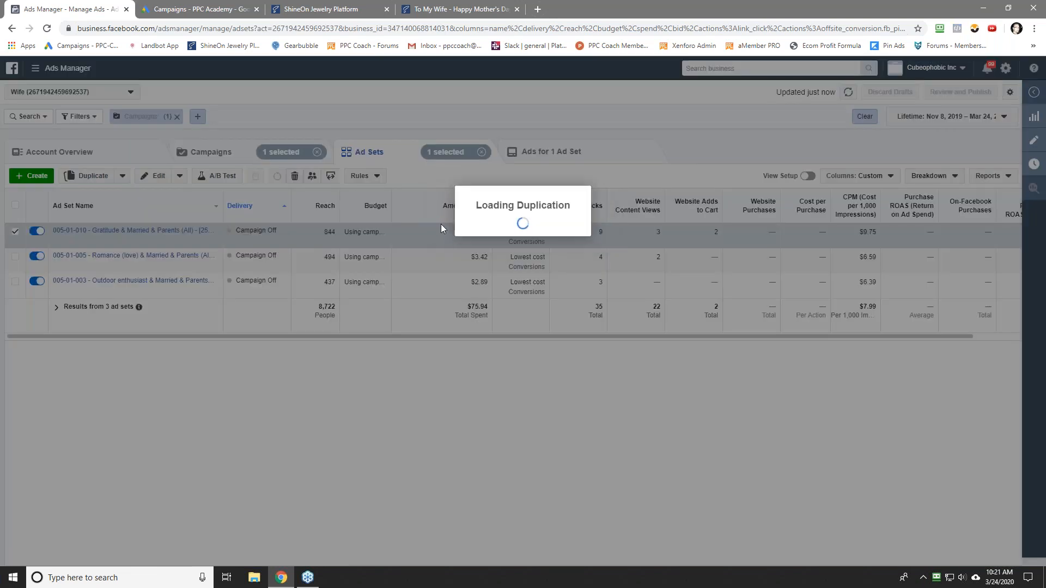
left_click(374, 335)
left_click(659, 364)
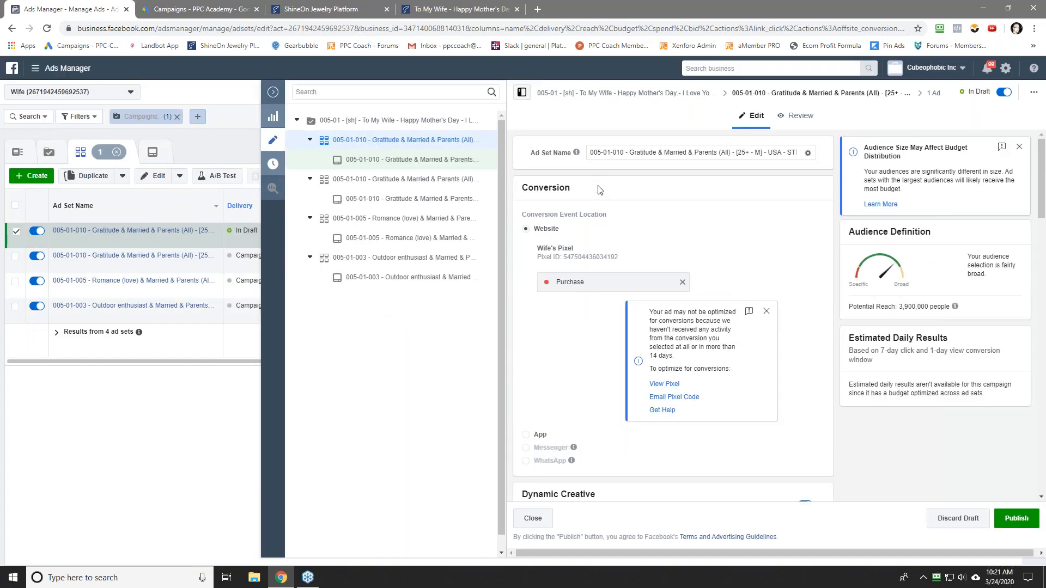
Change the duplicate ad set's name to end in "[25-54 - M] - USA - STEADY - Mar 24/20" and copy the full name.
double_click(741, 152)
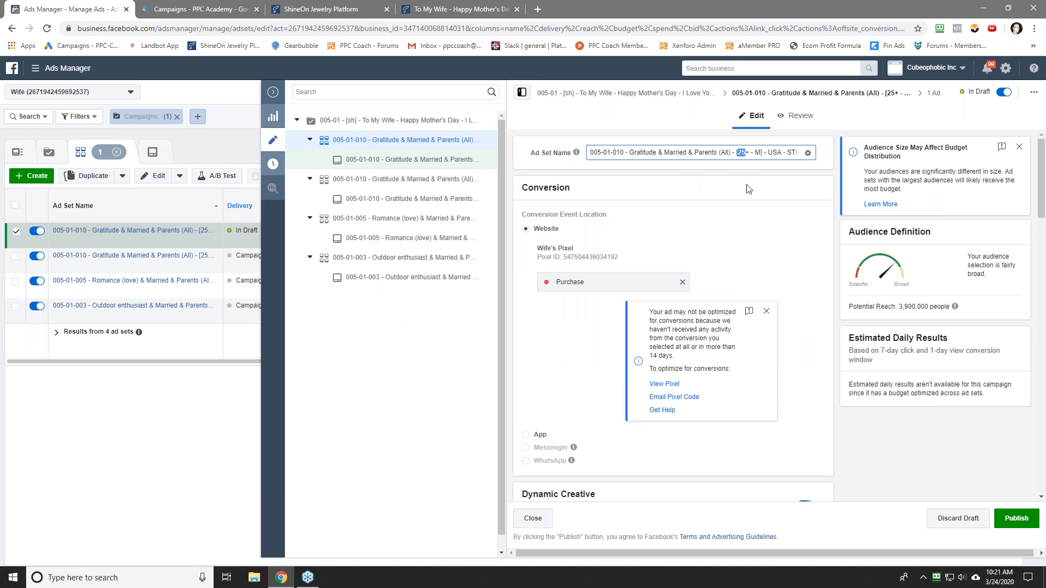
type("-54")
key("End")
key("BackSpace")
key("BackSpace")
key("BackSpace")
key("BackSpace")
key("BackSpace")
key("BackSpace")
key("BackSpace")
key("BackSpace")
key("BackSpace")
key("BackSpace")
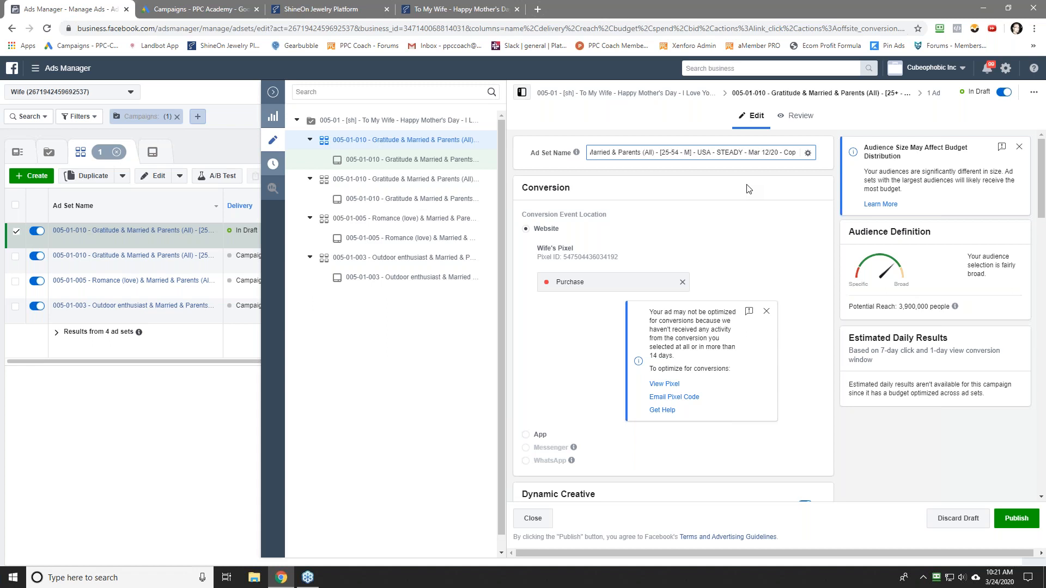
key("BackSpace")
key("BackSpace")
key("BackSpace")
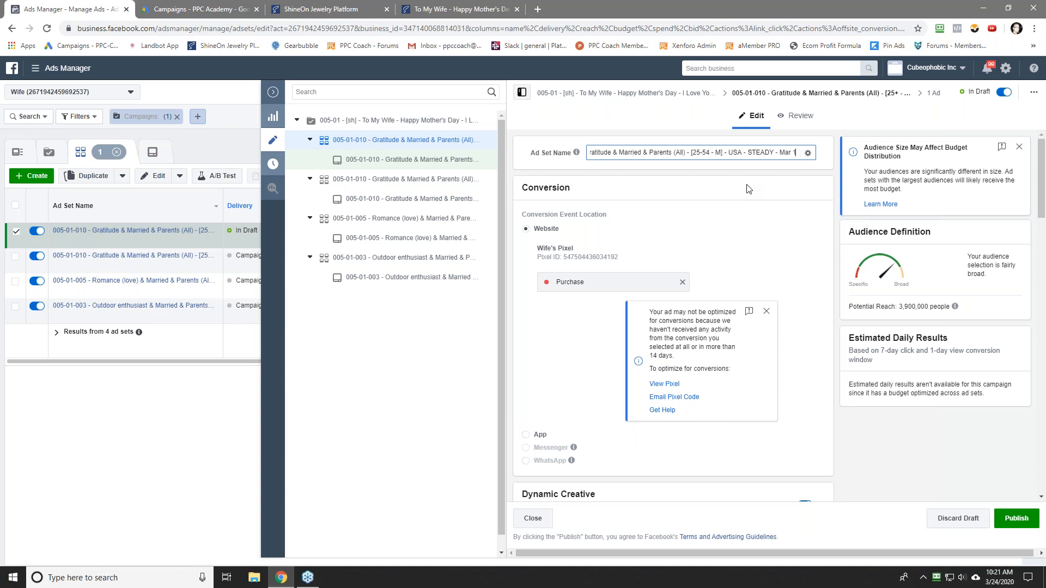
type("24/20")
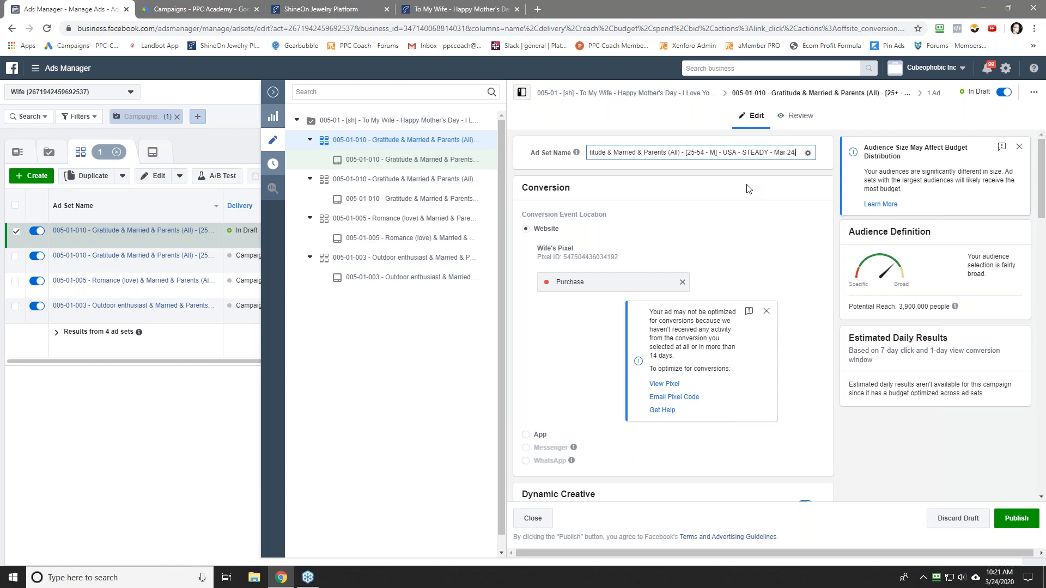
triple_click(671, 155)
right_click(671, 155)
left_click(711, 195)
Set the duplicated ad set's maximum audience age to 54 and check the potential reach.
scroll(579, 358, "down", 2)
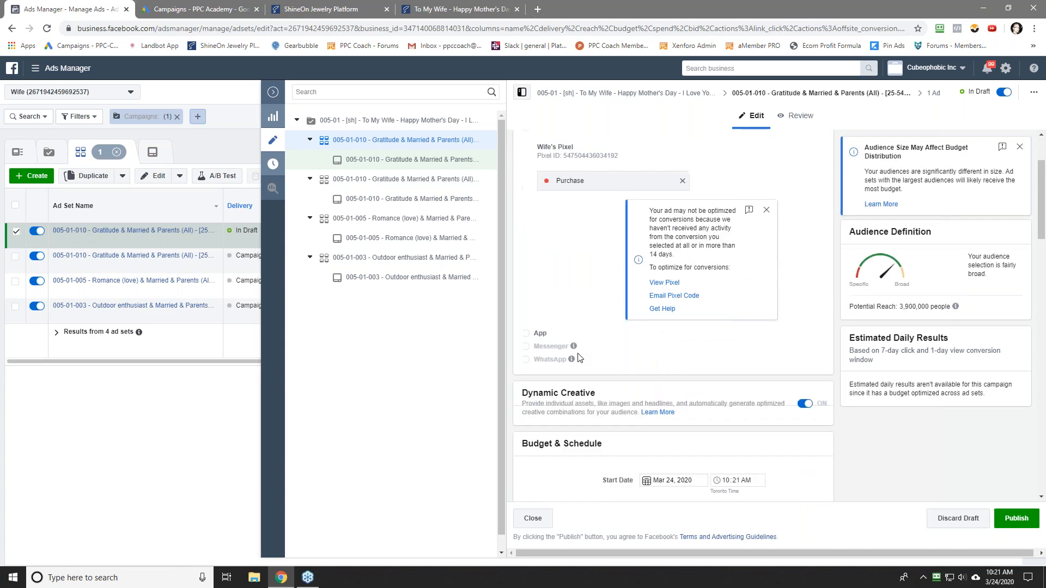
scroll(579, 357, "down", 5)
scroll(562, 241, "down", 2)
scroll(562, 241, "up", 2)
scroll(582, 256, "down", 2)
scroll(606, 240, "down", 4)
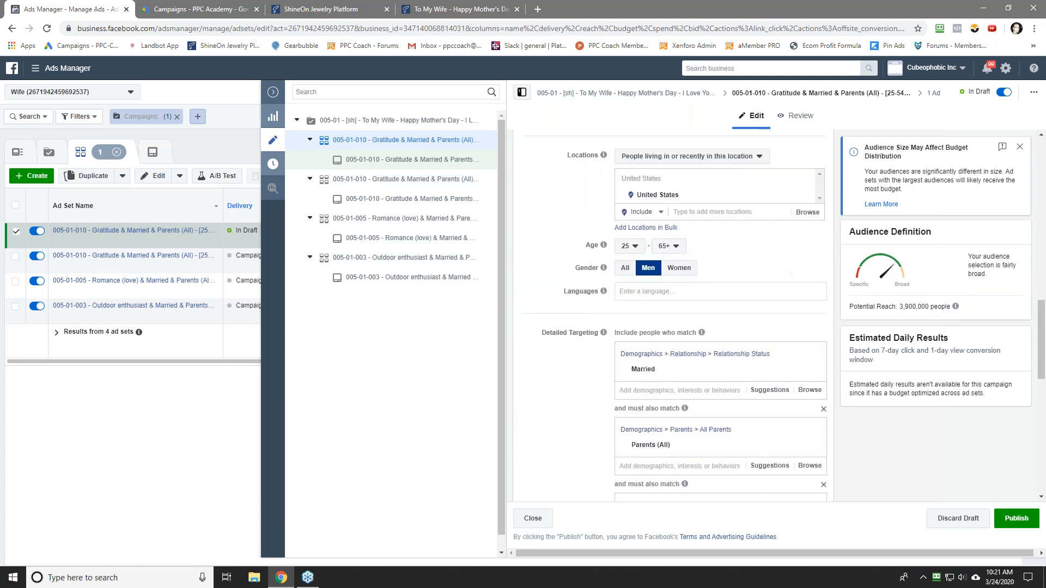
left_click(669, 246)
scroll(676, 325, "up", 3)
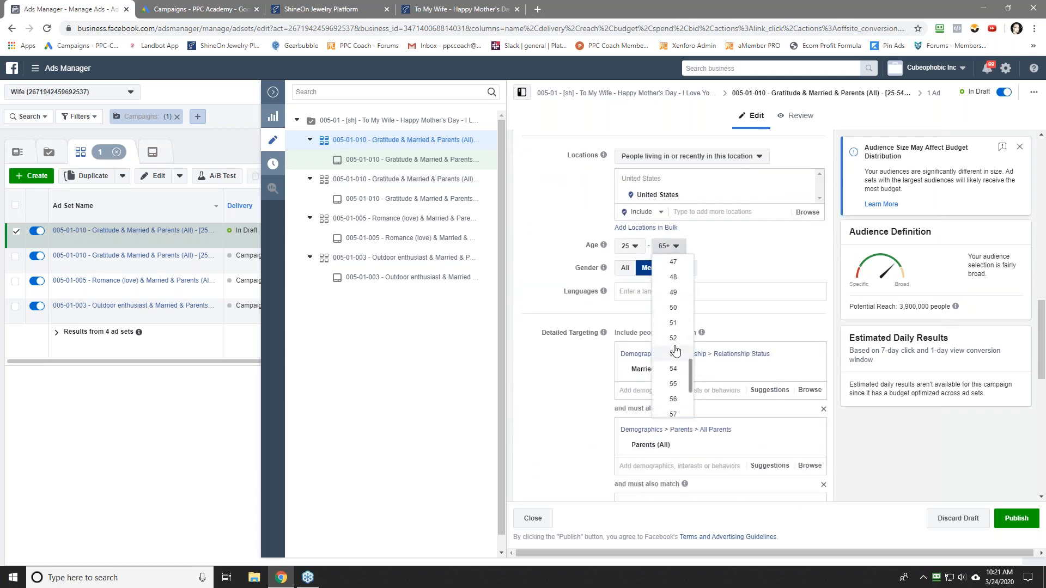
left_click(675, 371)
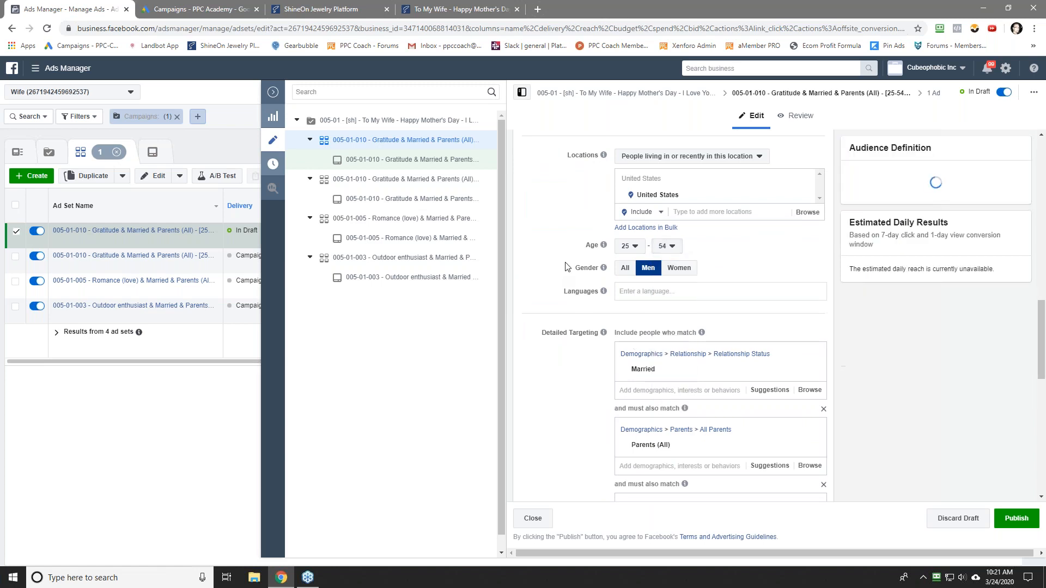
scroll(569, 348, "down", 2)
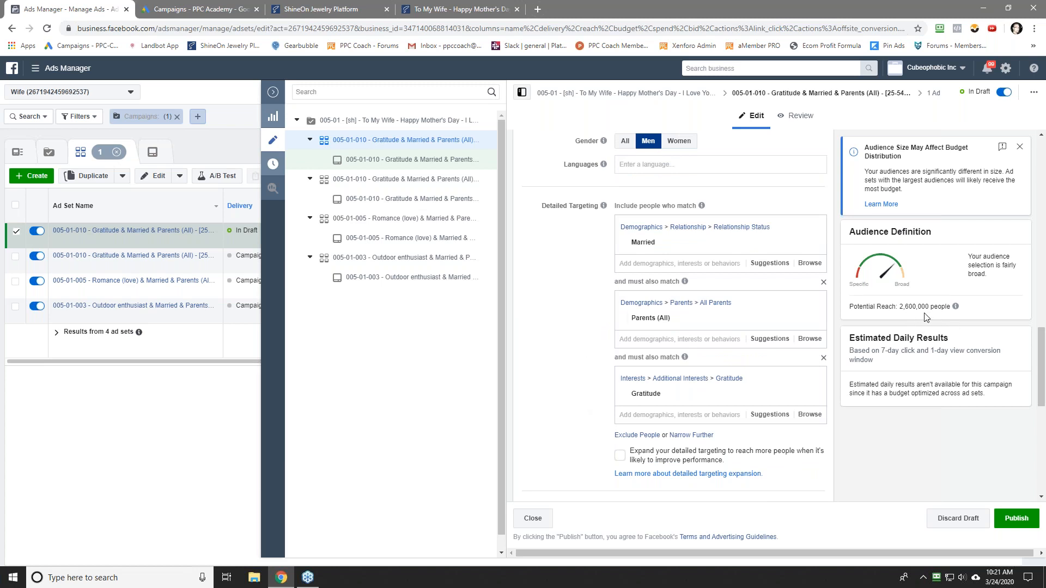
Paste the copied ad set name as the name of the ad inside the 25-54 duplicate.
left_click(400, 160)
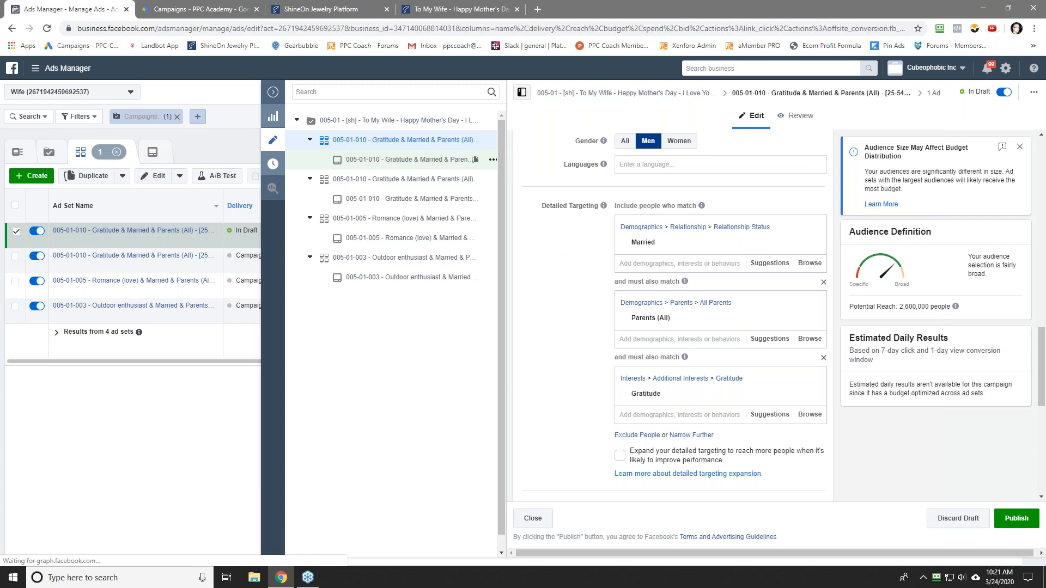
triple_click(578, 153)
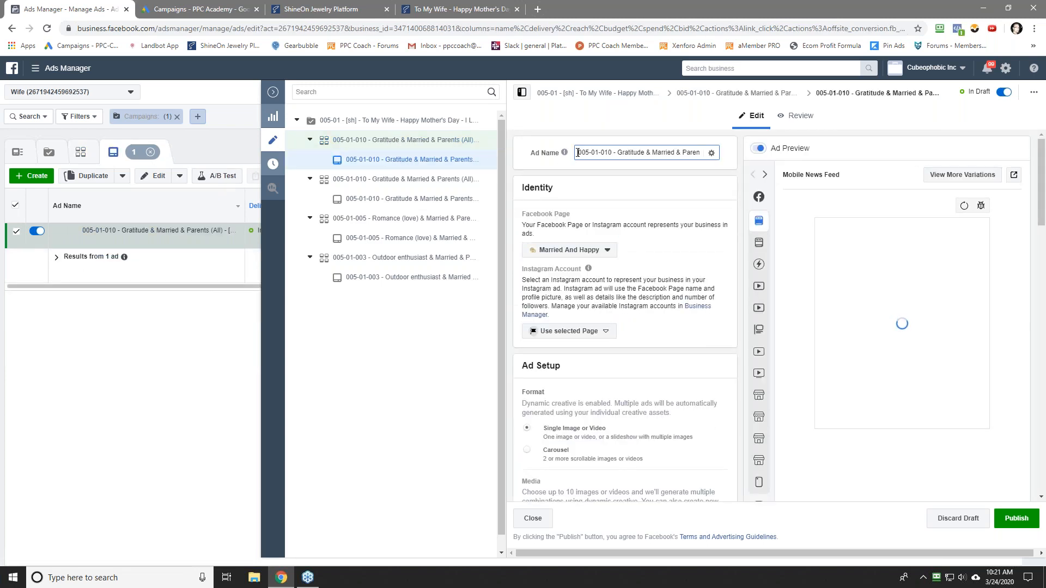
right_click(577, 153)
left_click(629, 206)
left_click(620, 188)
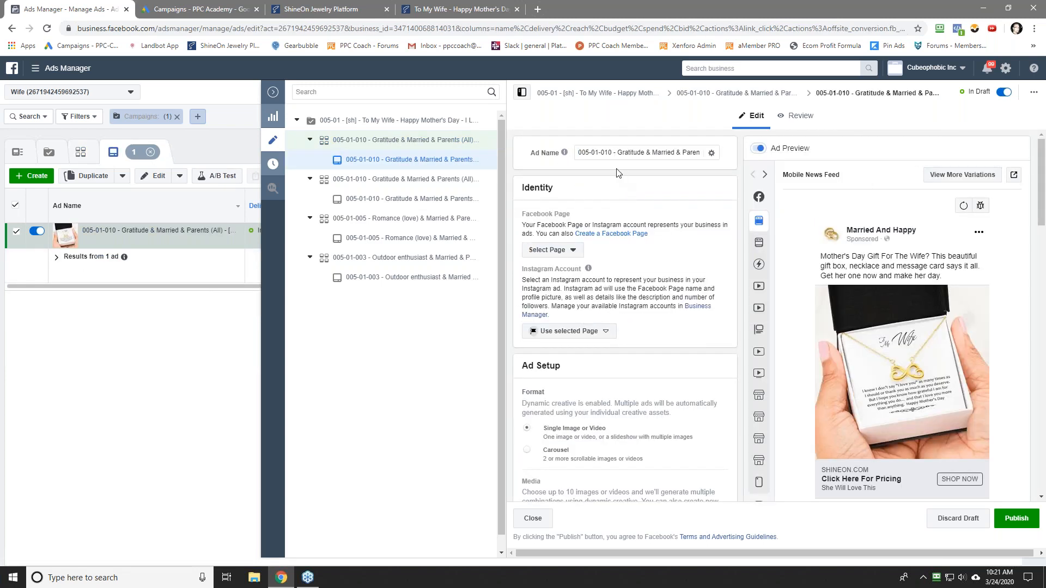
Make a quick duplicate of the 25-54 Gratitude & Married & Parents draft ad set.
left_click(361, 141)
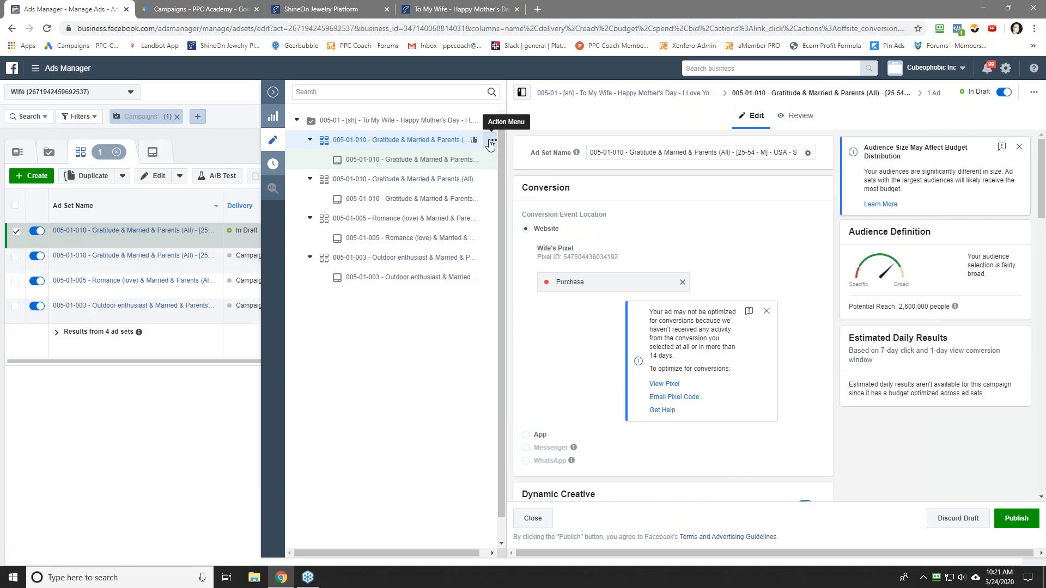
left_click(492, 140)
left_click(531, 144)
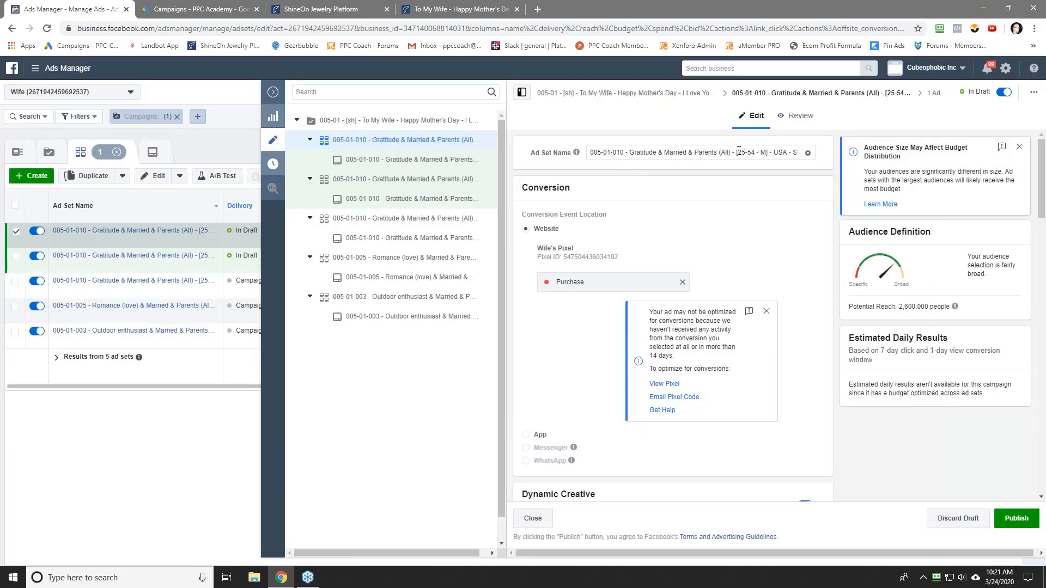
Change the age range in the new duplicate's name to 65+ and remove the copy suffix after "Mar 24/20".
left_click_drag(739, 151, 747, 152)
type("65+")
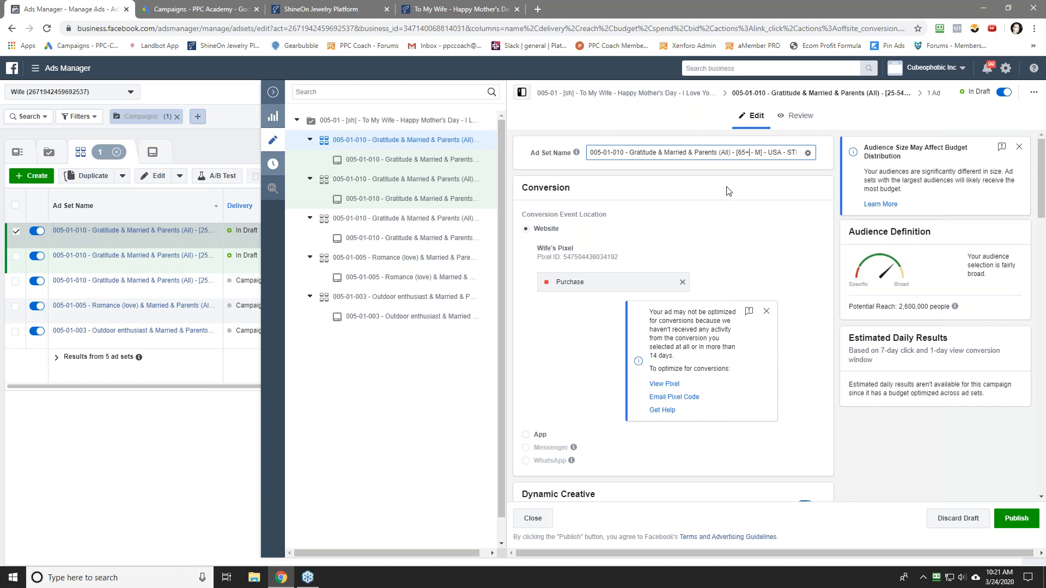
key("End")
key("BackSpace")
key("BackSpace")
key("BackSpace")
key("BackSpace")
key("BackSpace")
key("BackSpace")
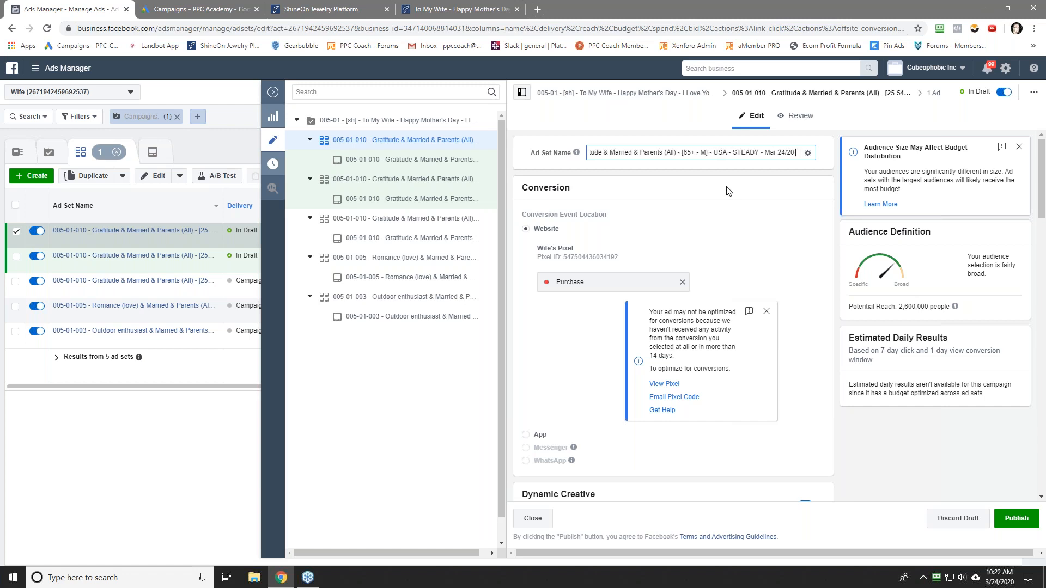
Renumber the 65+ ad set's name to 005-01-012 and copy the full name.
triple_click(633, 152)
right_click(596, 154)
left_click(665, 195)
left_click(606, 152)
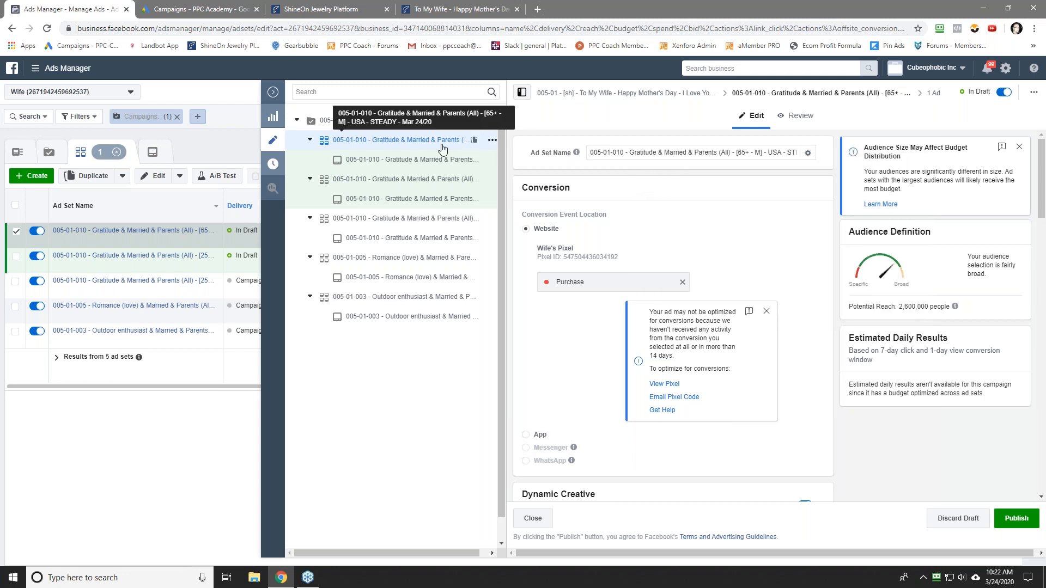
left_click_drag(619, 152, 623, 151)
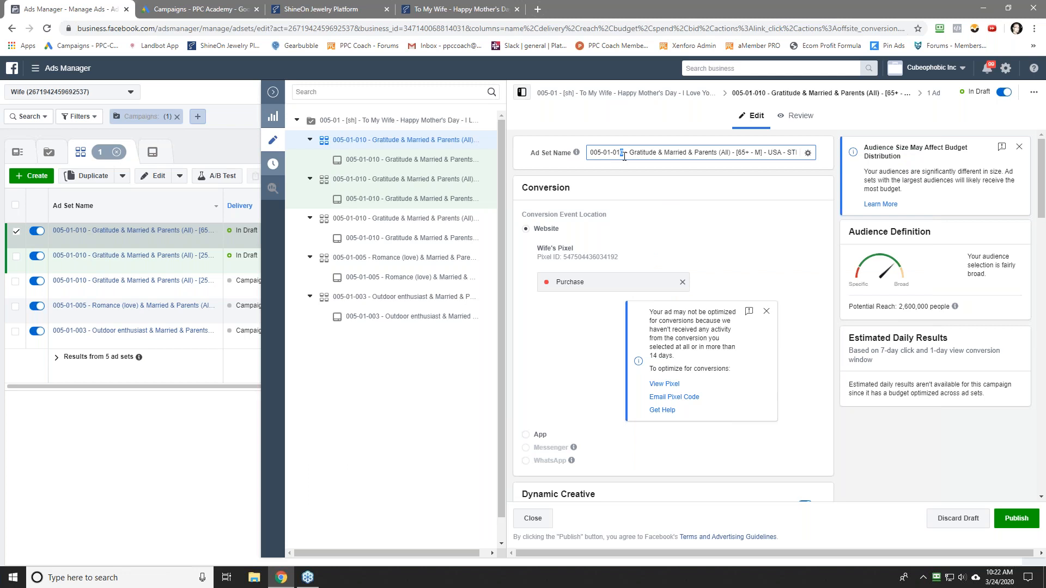
type("2")
triple_click(631, 152)
right_click(631, 154)
left_click(673, 194)
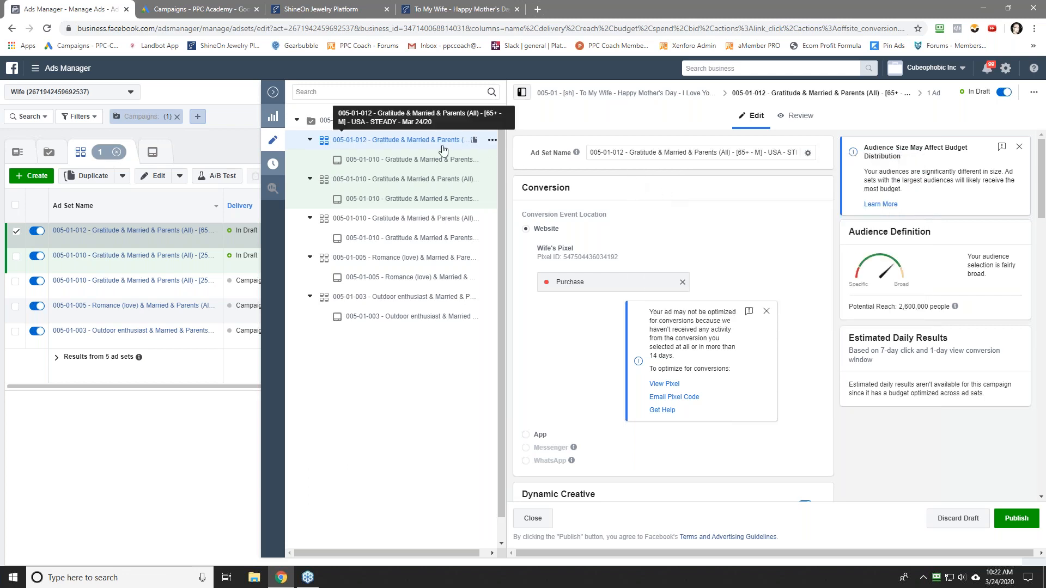
Try to paste the copied name into the name of the ad inside ad set 005-01-012.
left_click(403, 159)
triple_click(620, 154)
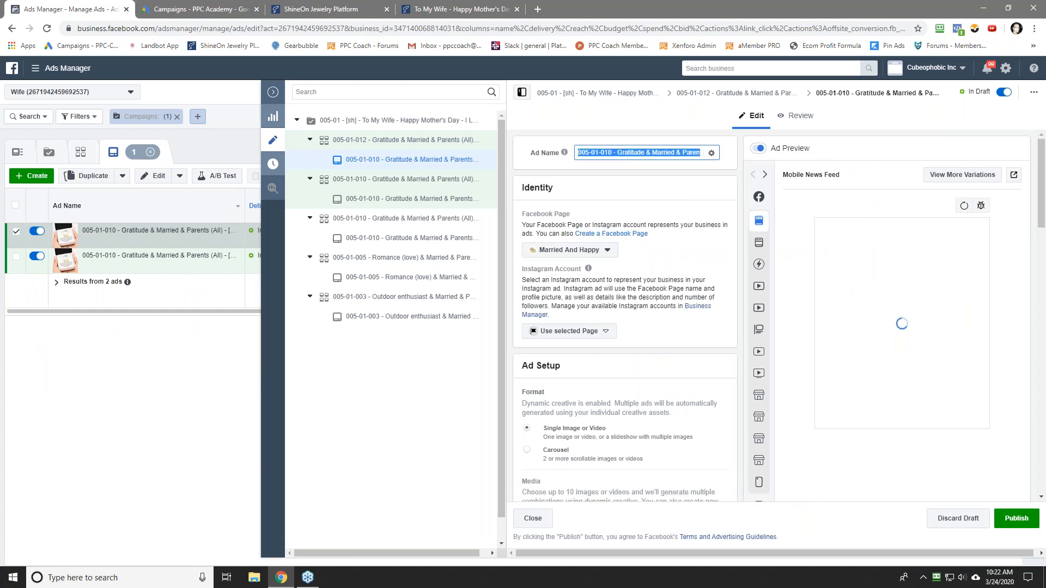
right_click(621, 153)
left_click(654, 224)
Copy the name of ad set 005-01-012 again and replace its ad's name with it.
left_click(424, 146)
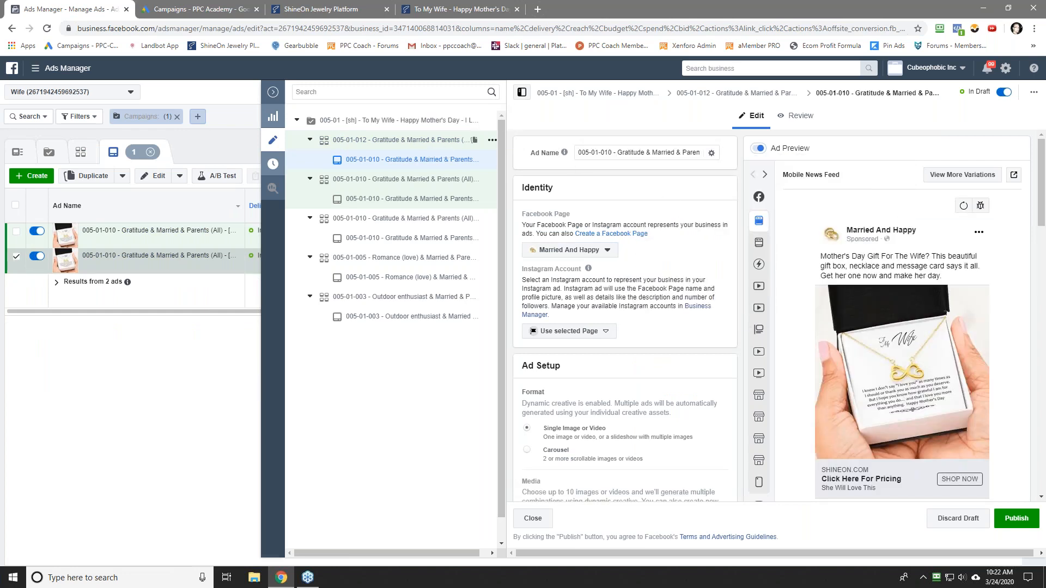
triple_click(649, 157)
right_click(648, 157)
left_click(673, 196)
left_click(430, 161)
double_click(634, 153)
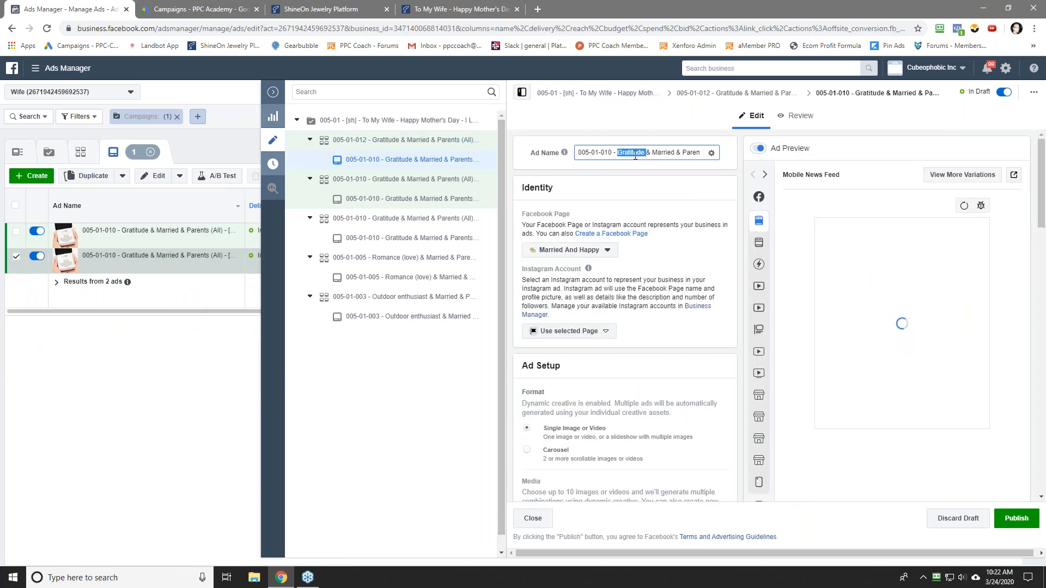
triple_click(634, 153)
right_click(634, 152)
left_click(672, 208)
Set the audience age range of ad set 005-01-012 to 65 through 65+.
left_click(383, 140)
scroll(581, 354, "down", 6)
scroll(667, 249, "down", 7)
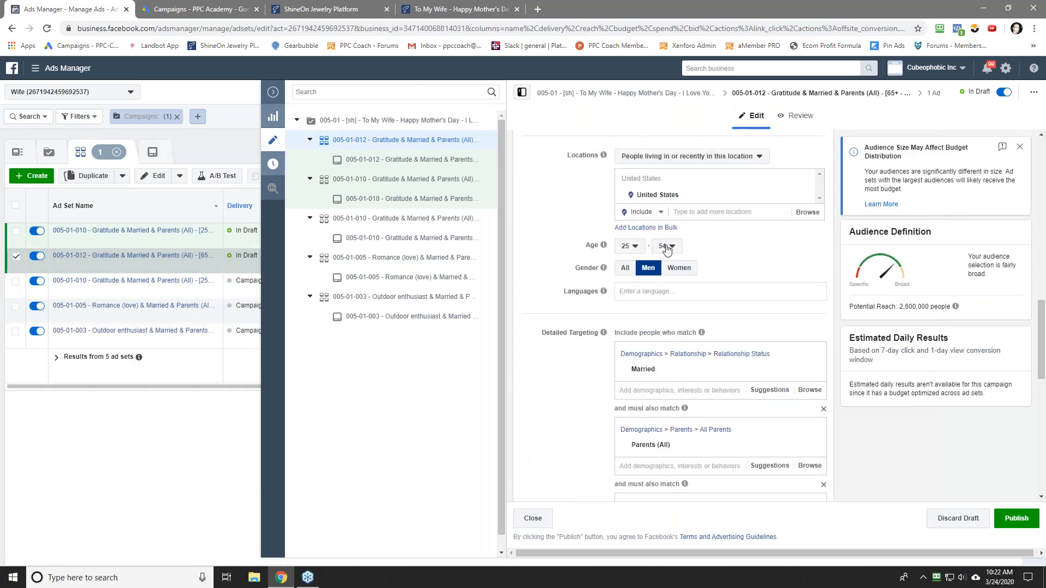
left_click(627, 246)
scroll(632, 381, "down", 5)
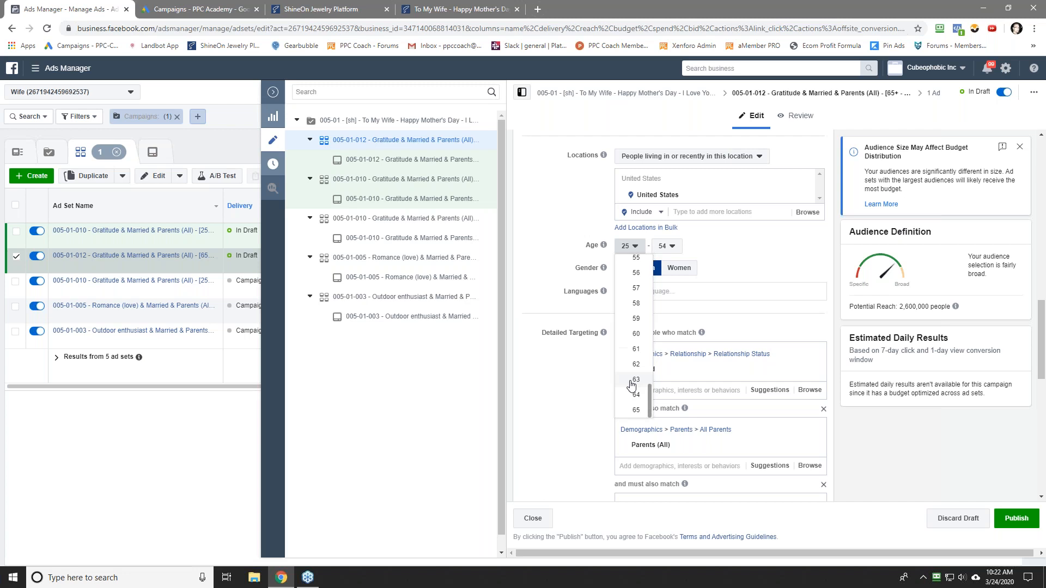
left_click(635, 410)
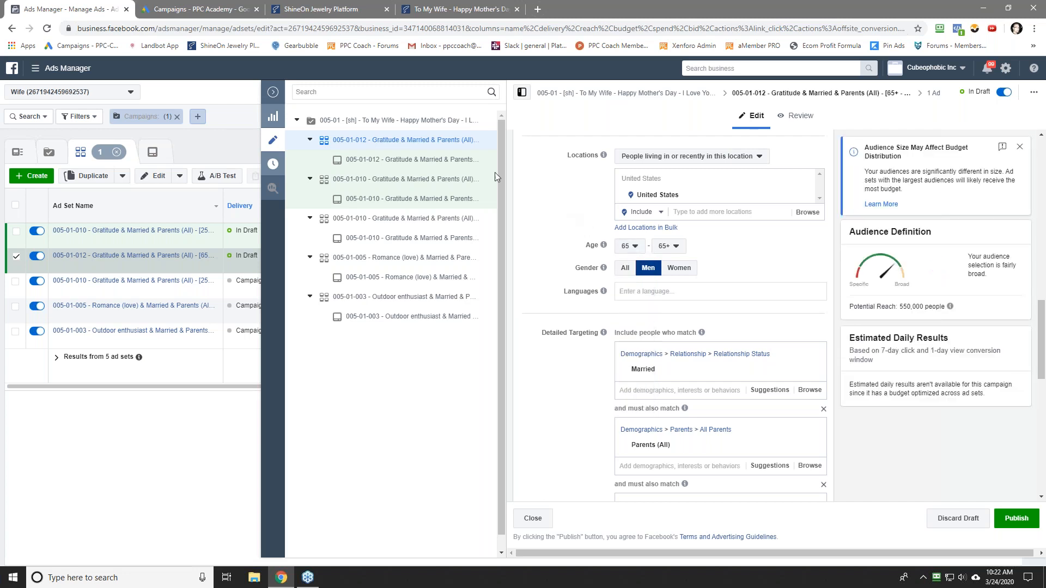
Renumber the draft 25-54 Gratitude ad set's name to 005-01-011 and copy the full name.
left_click(373, 180)
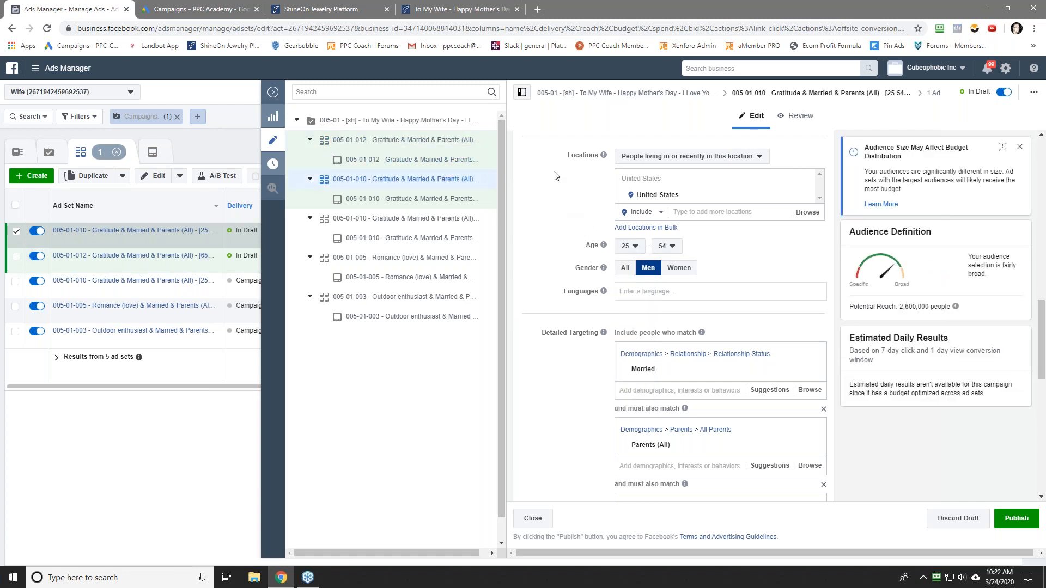
scroll(586, 179, "up", 12)
left_click(621, 153)
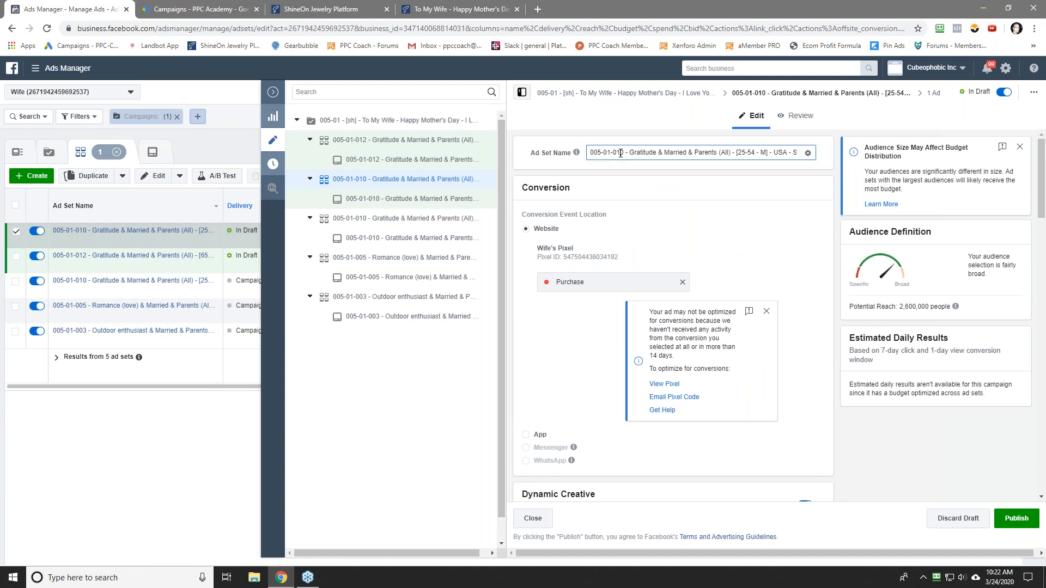
type("1")
triple_click(650, 153)
right_click(650, 153)
left_click(673, 196)
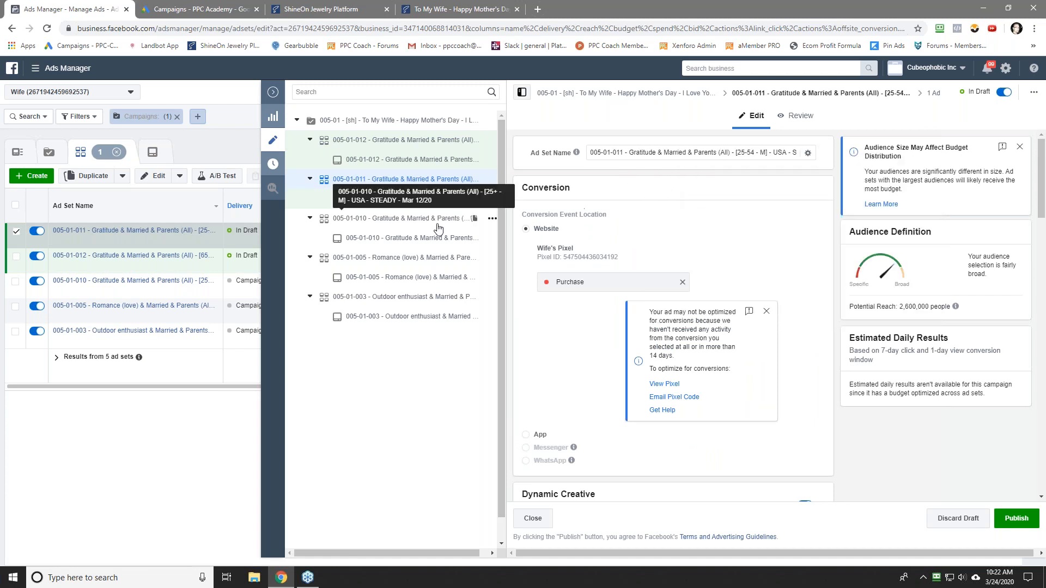
Replace the name of the ad inside ad set 005-01-011 with the copied ad set name.
left_click(425, 199)
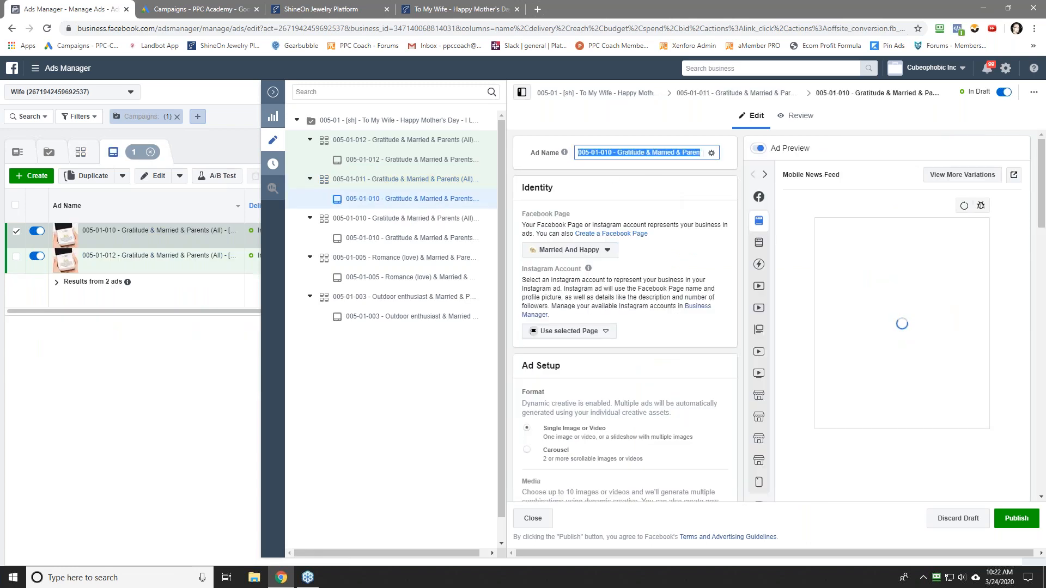
right_click(650, 153)
left_click(676, 211)
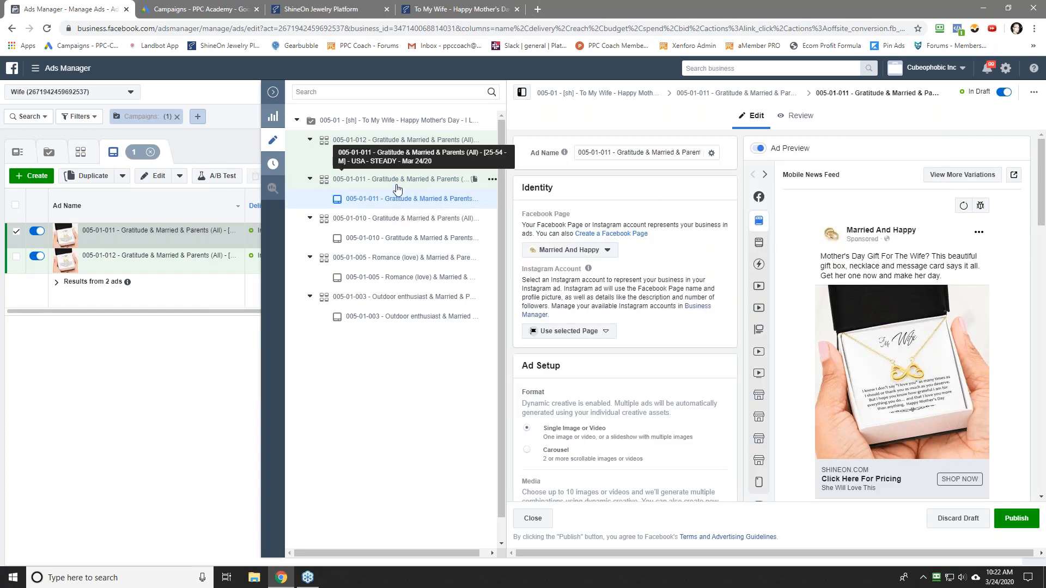
Review the potential reach and the maximum daily spend limit of the 25-54 ad set 005-01-011.
left_click(385, 140)
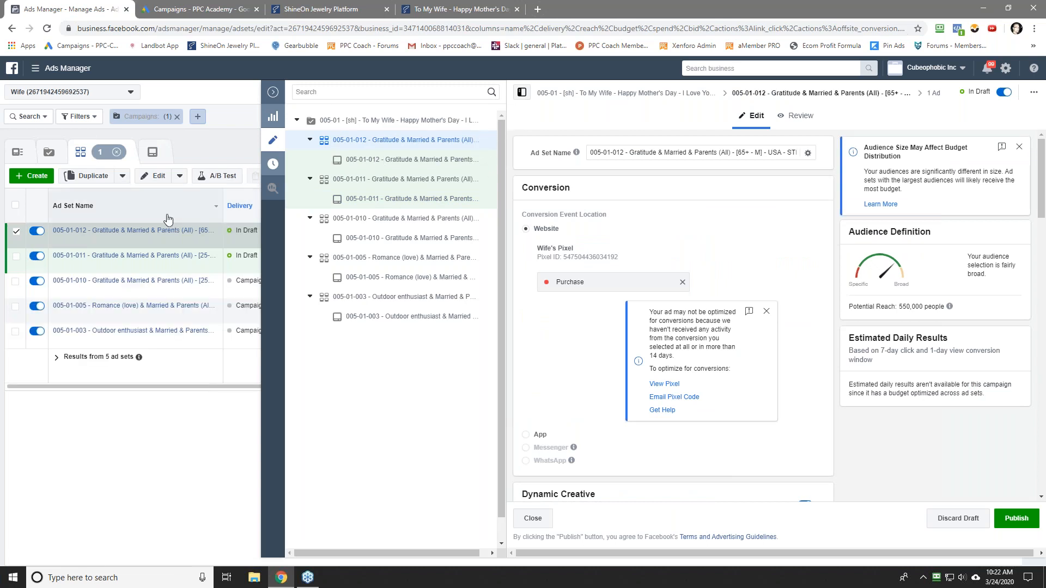
left_click(273, 92)
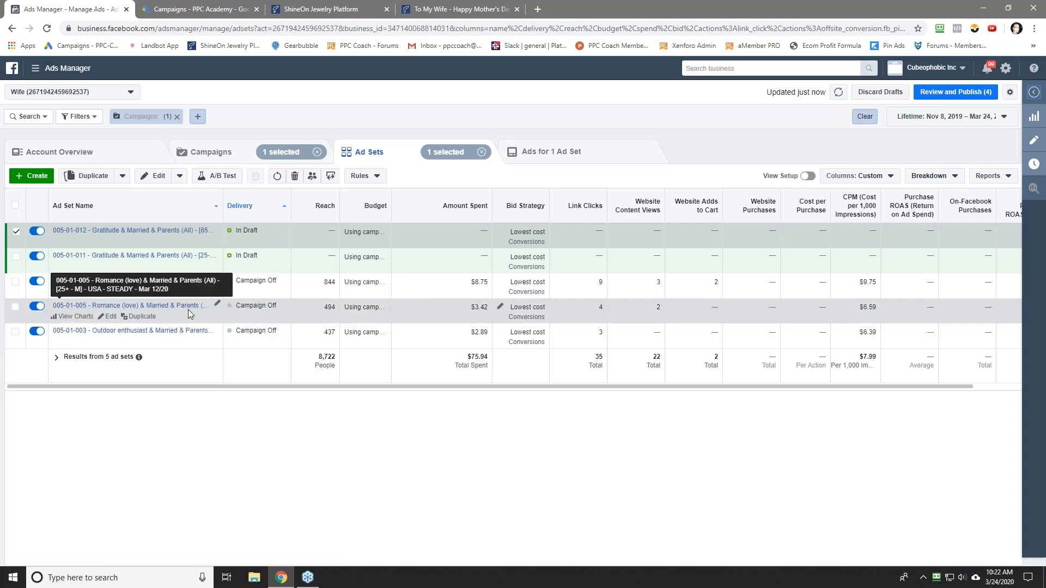
left_click(17, 259)
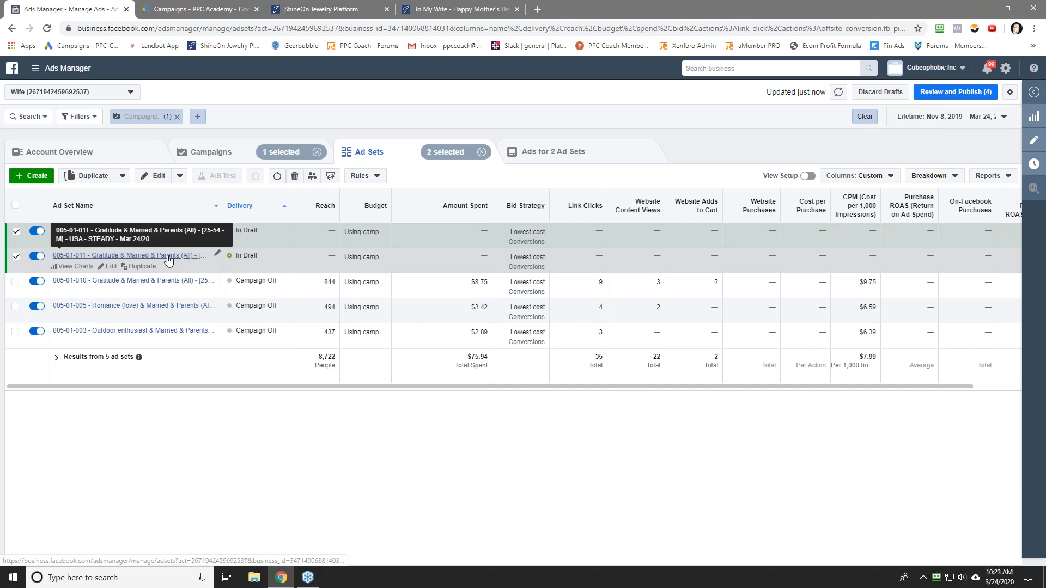
left_click(108, 265)
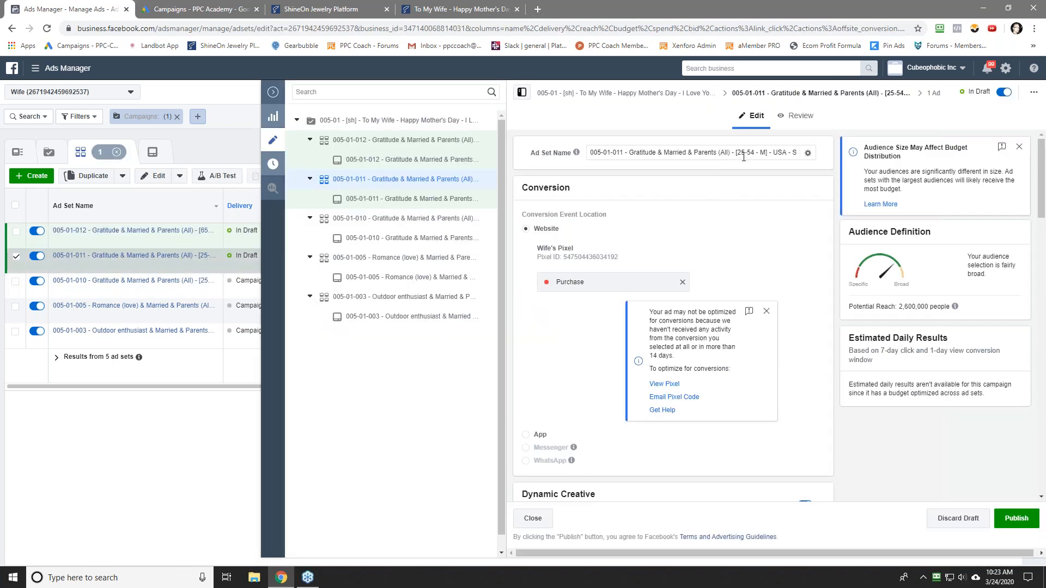
left_click_drag(899, 306, 948, 311)
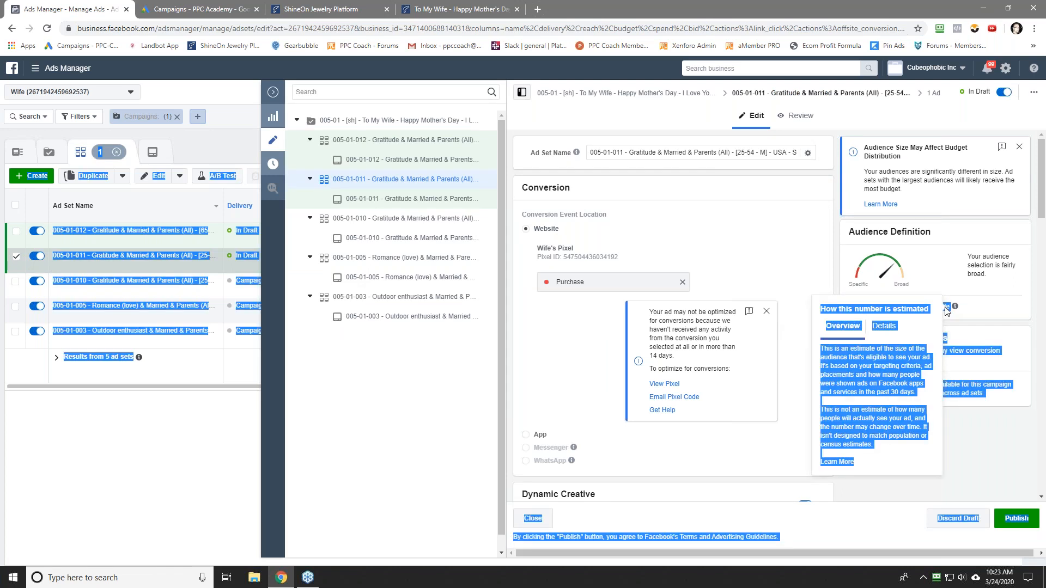
left_click(999, 321)
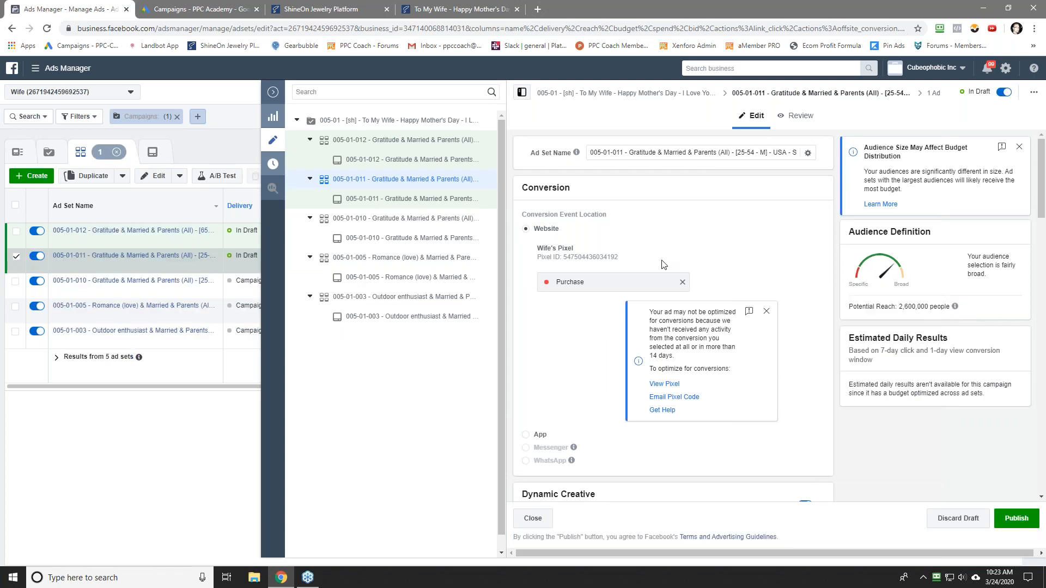
scroll(664, 264, "down", 7)
triple_click(672, 351)
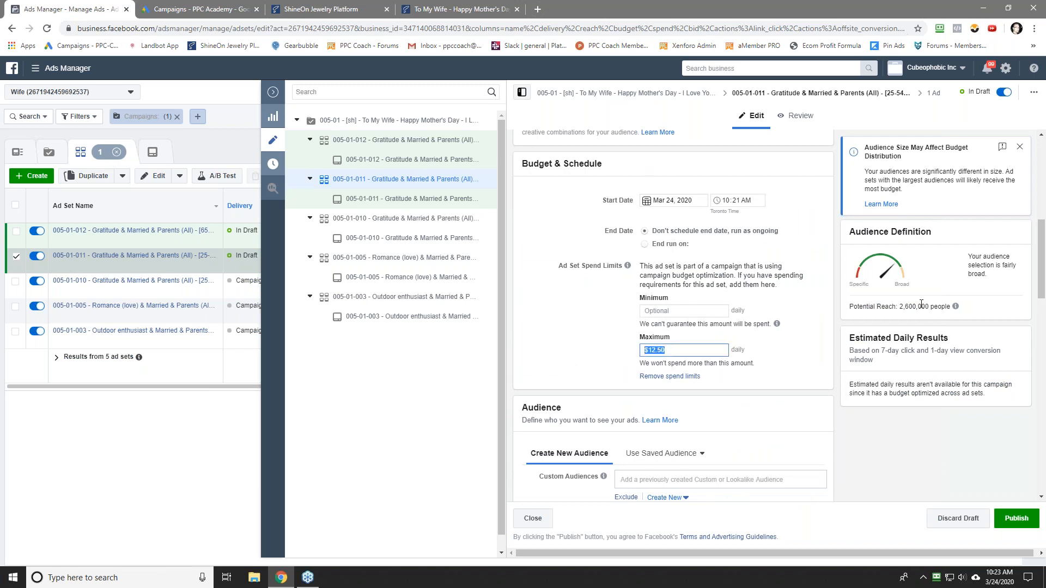
left_click(582, 341)
Divide 2000 by 2600000 in the Windows Calculator, and close it.
left_click(120, 578)
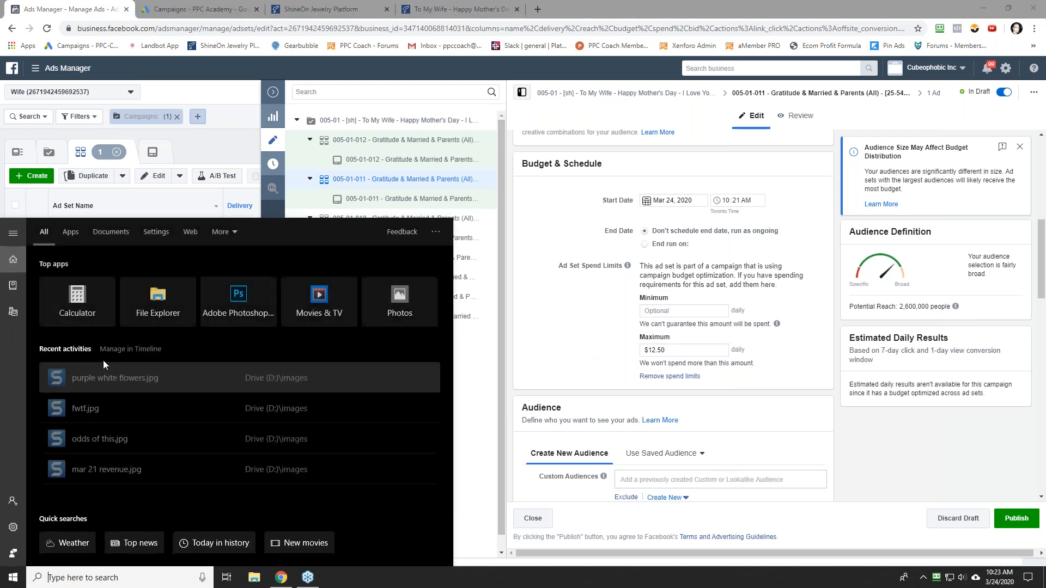
left_click(77, 300)
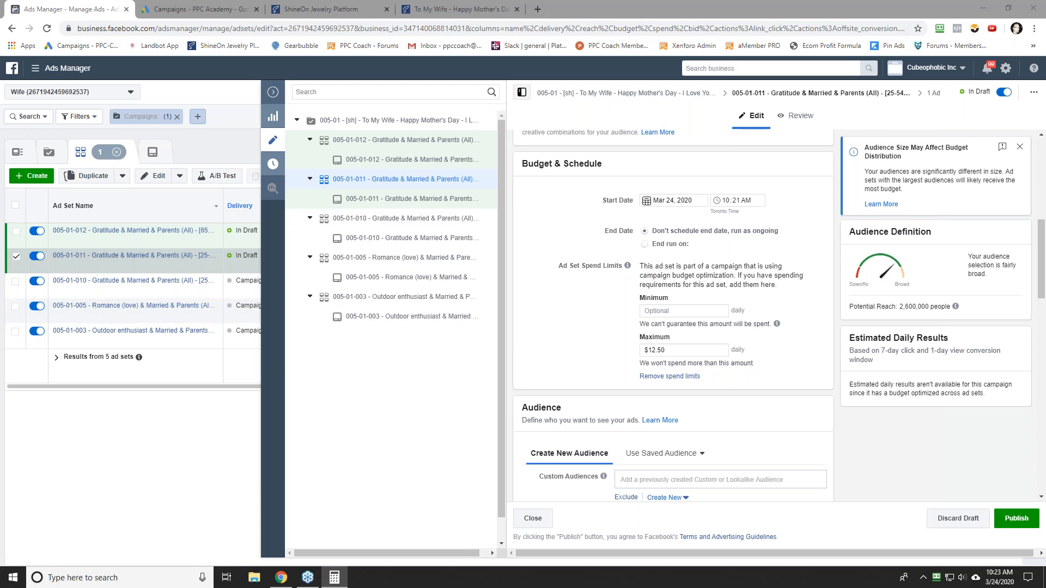
type("2000/")
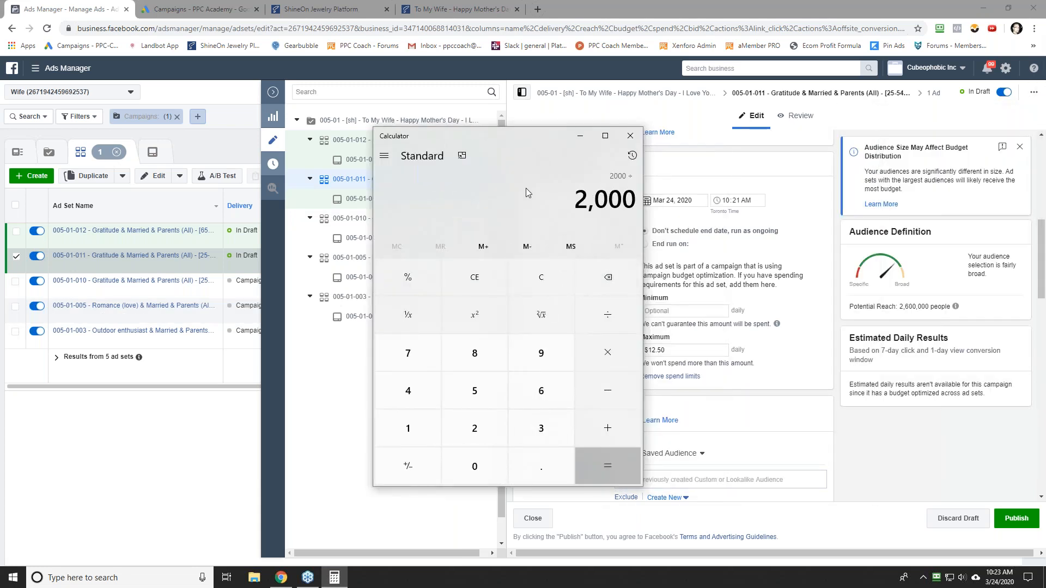
type("2600")
type("000")
key("Return")
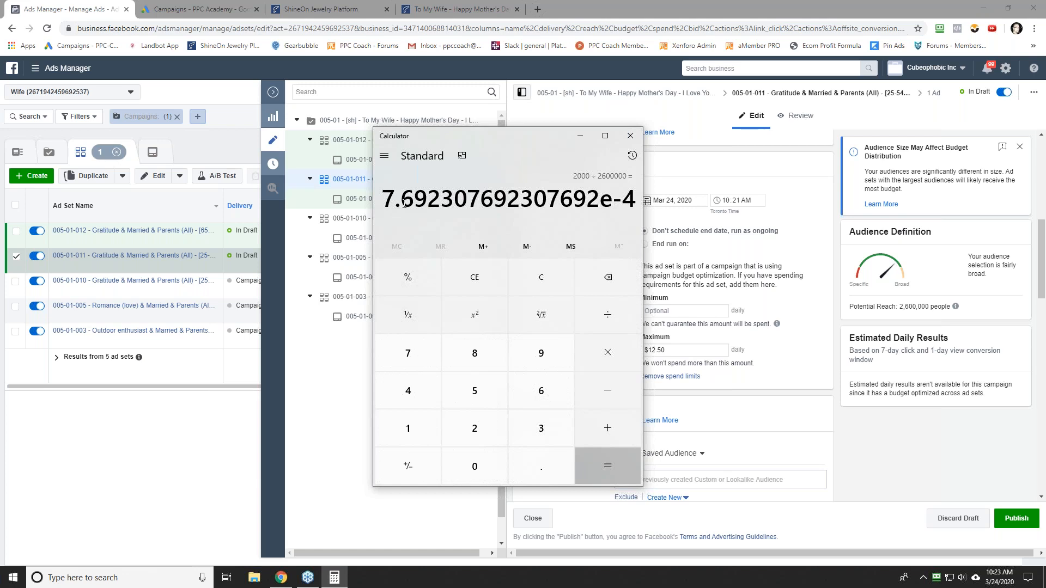
left_click(630, 136)
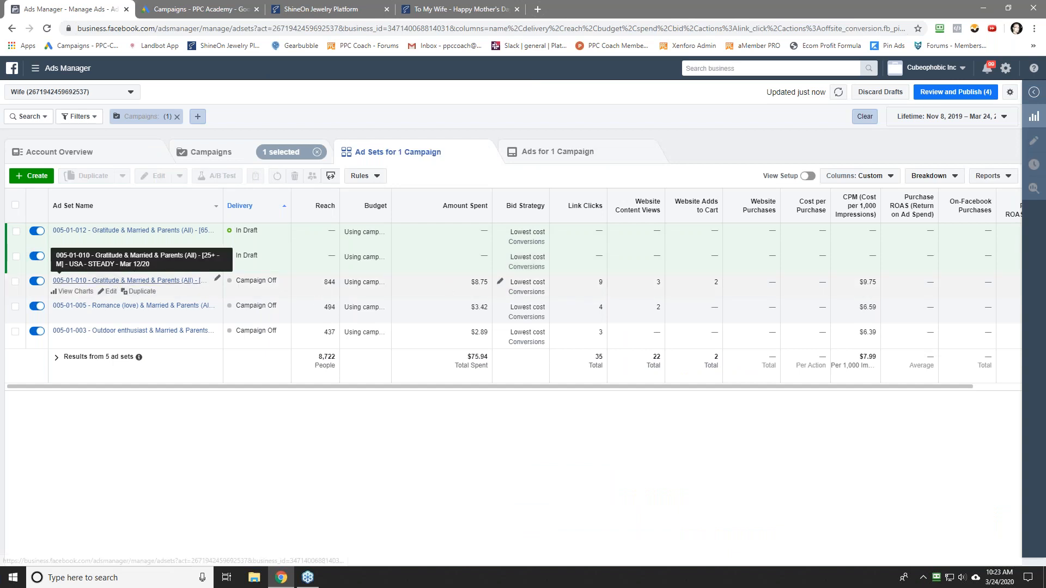
Set the minimum audience age of ad set 005-01-012 to 55.
mouse_move(199, 232)
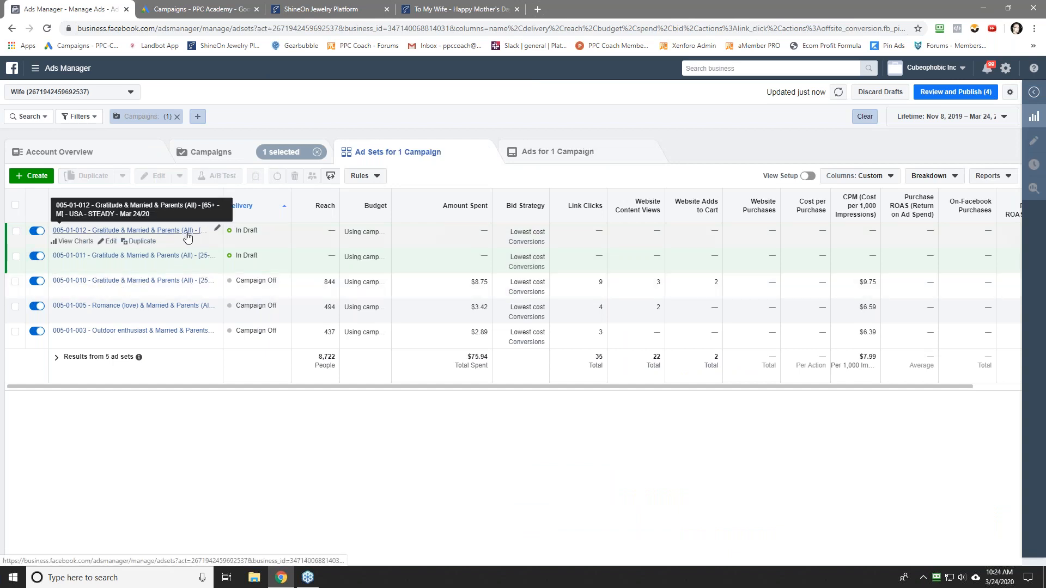
left_click(104, 245)
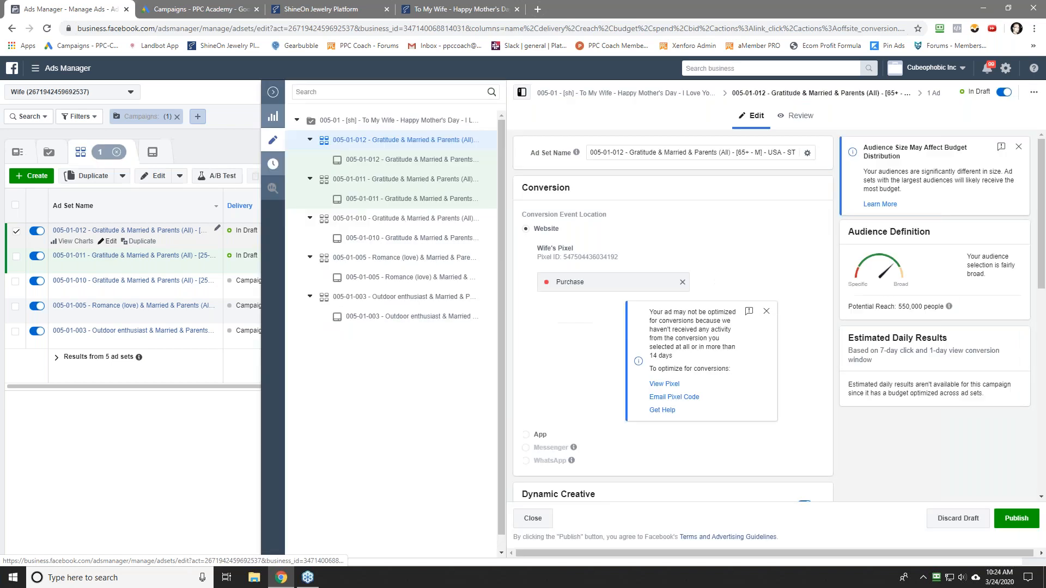
scroll(526, 346, "down", 5)
scroll(635, 249, "down", 6)
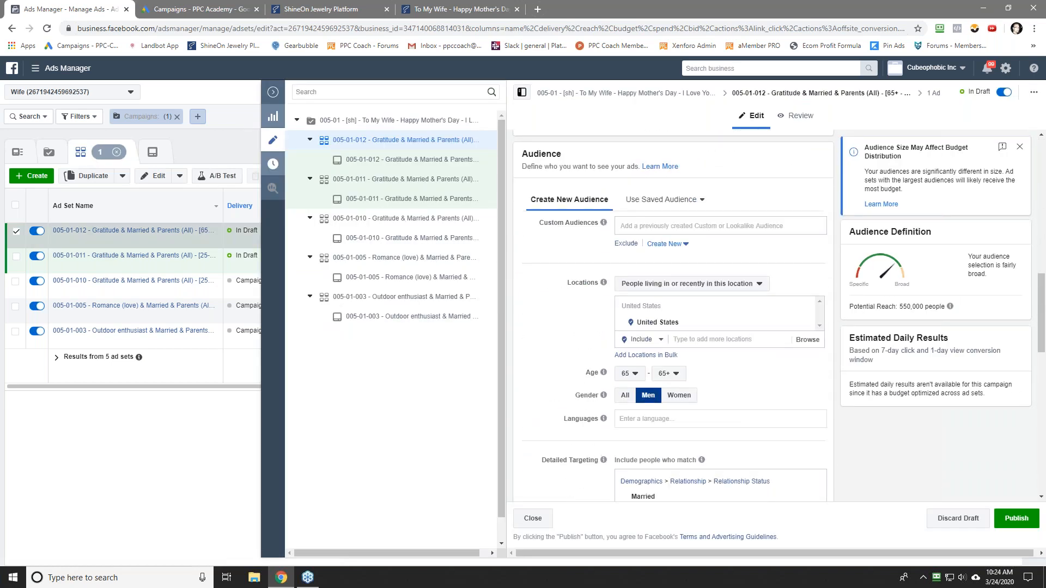
left_click(630, 246)
scroll(638, 343, "up", 3)
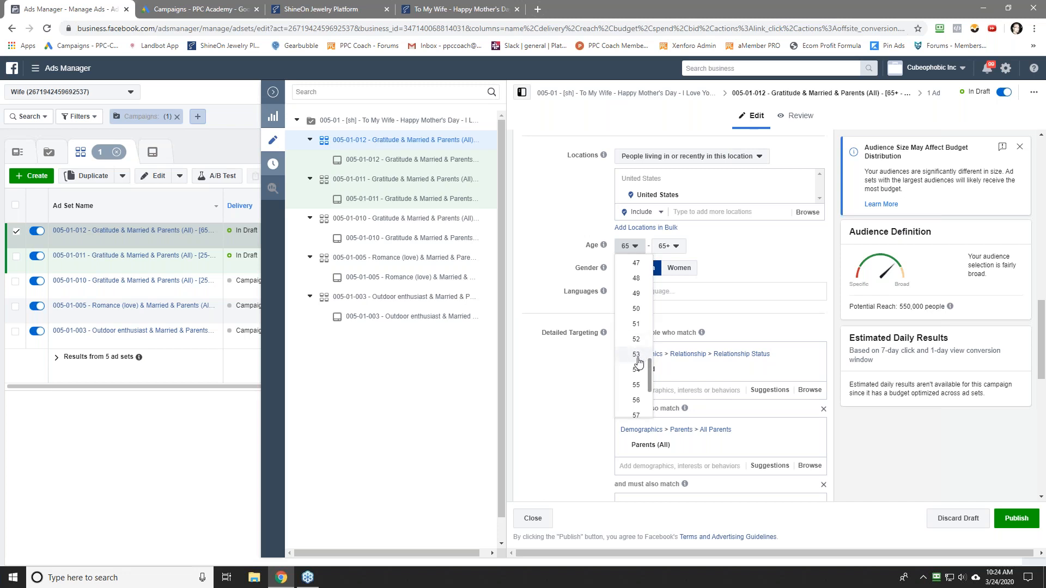
left_click(637, 374)
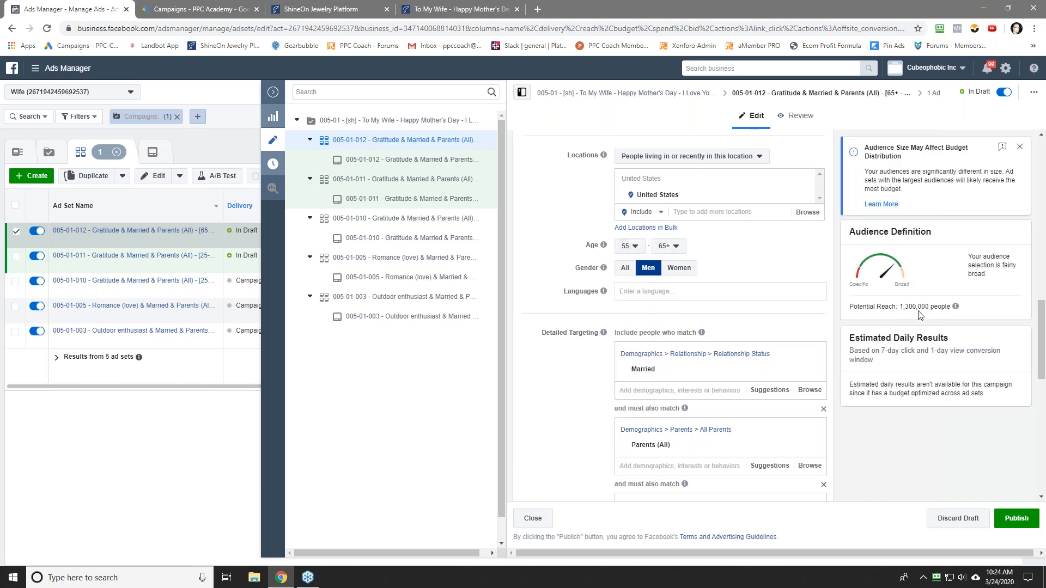
Change the age in ad set 005-01-012's name to 55+ and copy the full name.
scroll(724, 148, "up", 10)
left_click(740, 153)
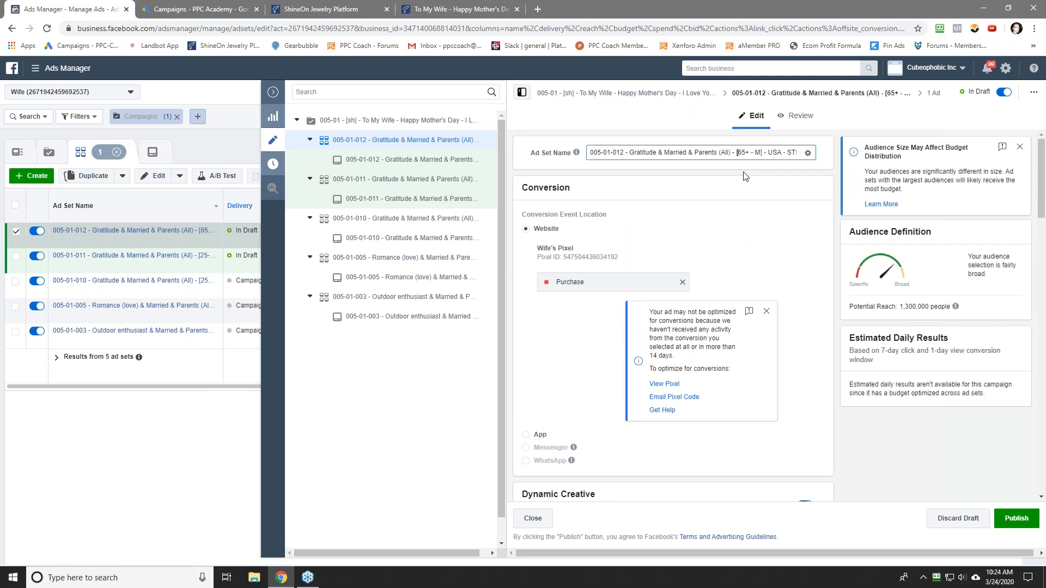
key("Delete")
type("5")
key("ctrl+a")
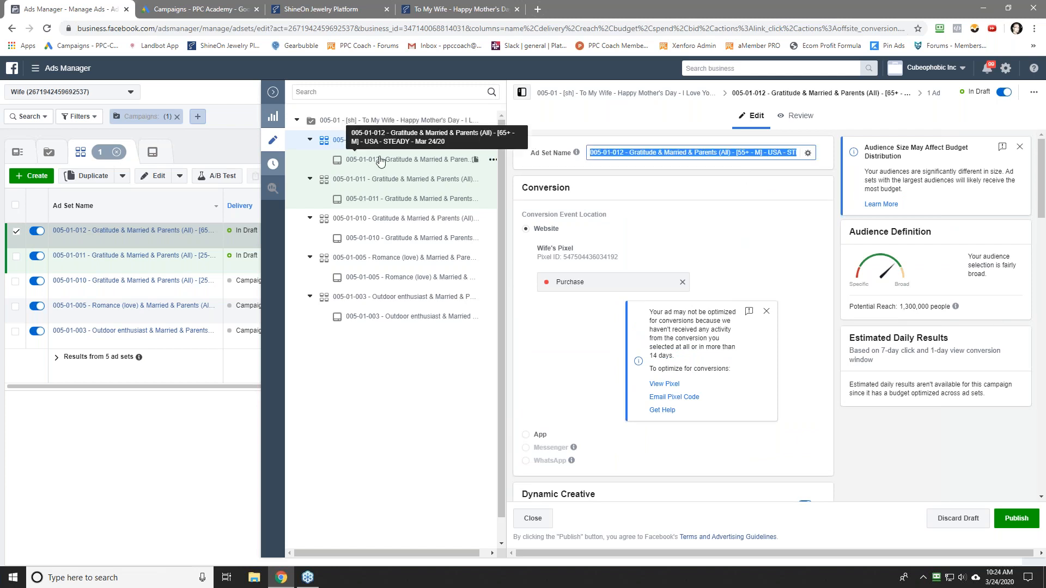
right_click(646, 153)
left_click(687, 202)
left_click(654, 186)
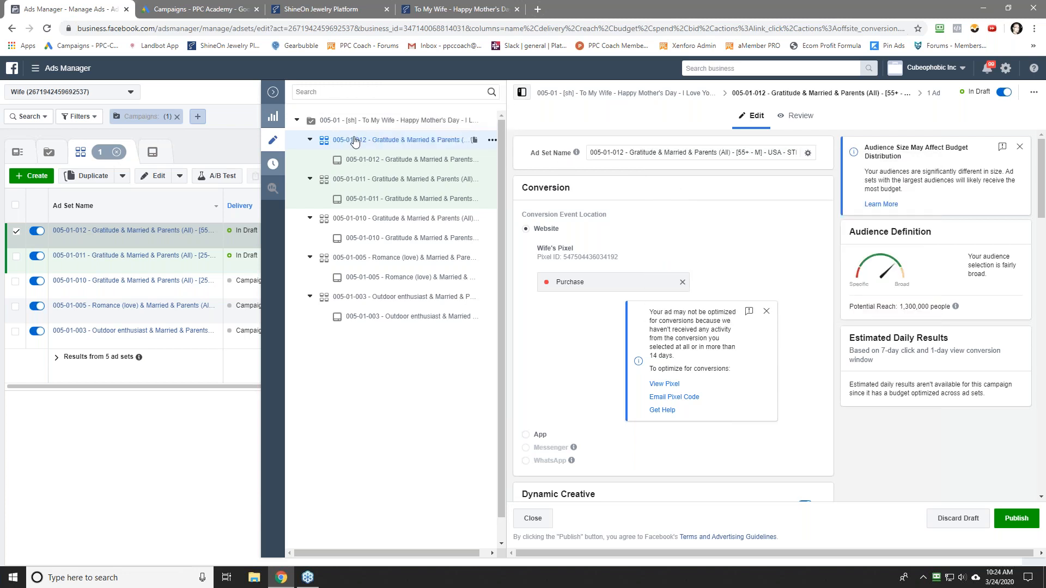
Replace the name of the ad inside ad set 005-01-012 with the copied 55+ name.
left_click(366, 161)
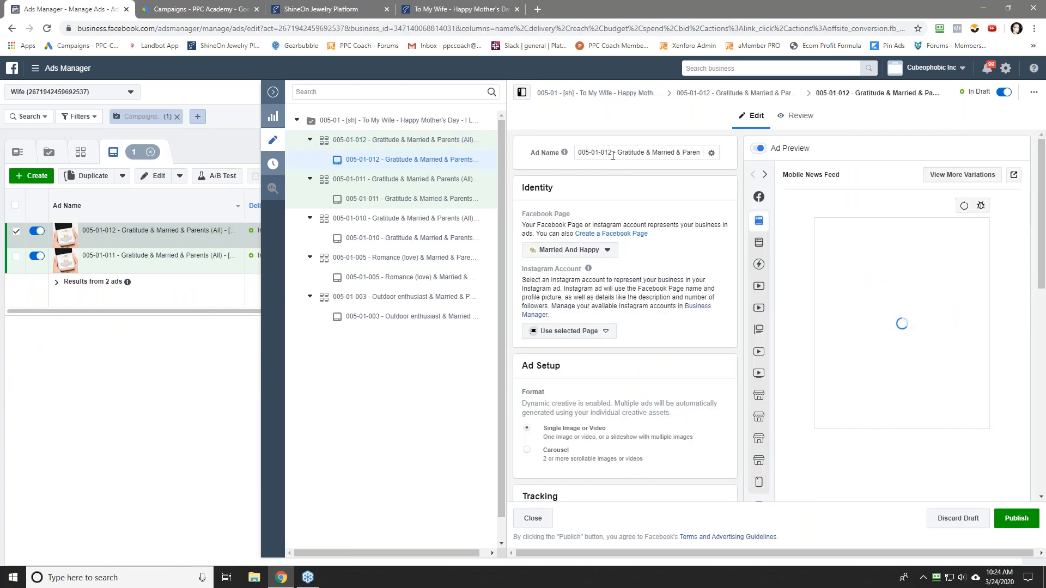
triple_click(637, 153)
right_click(613, 156)
left_click(647, 207)
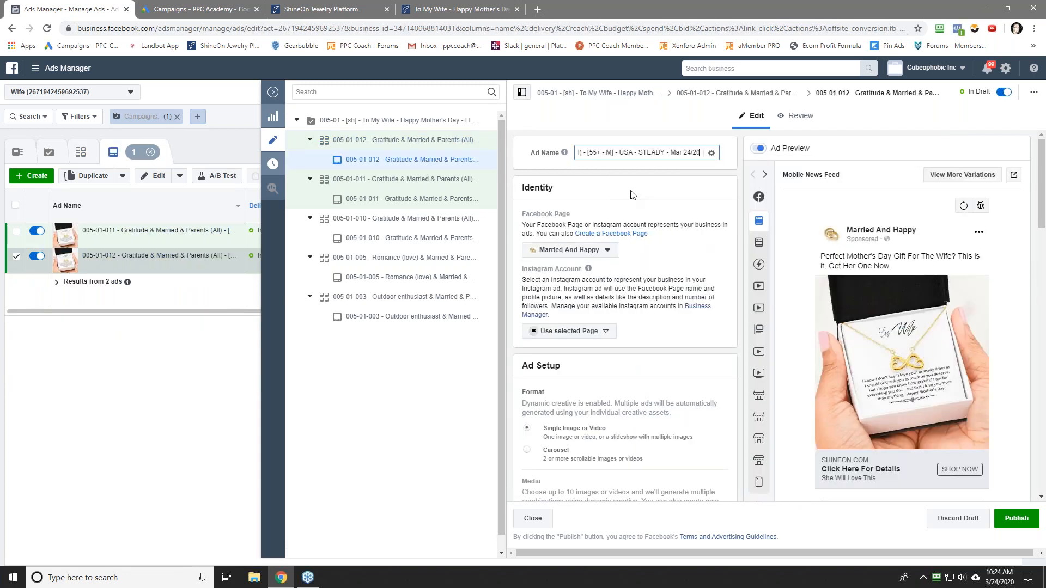
Duplicate ad set 005-01-012 into the original campaign as 5 copies, without showing existing reactions, comments and shares on the new ads.
left_click(376, 140)
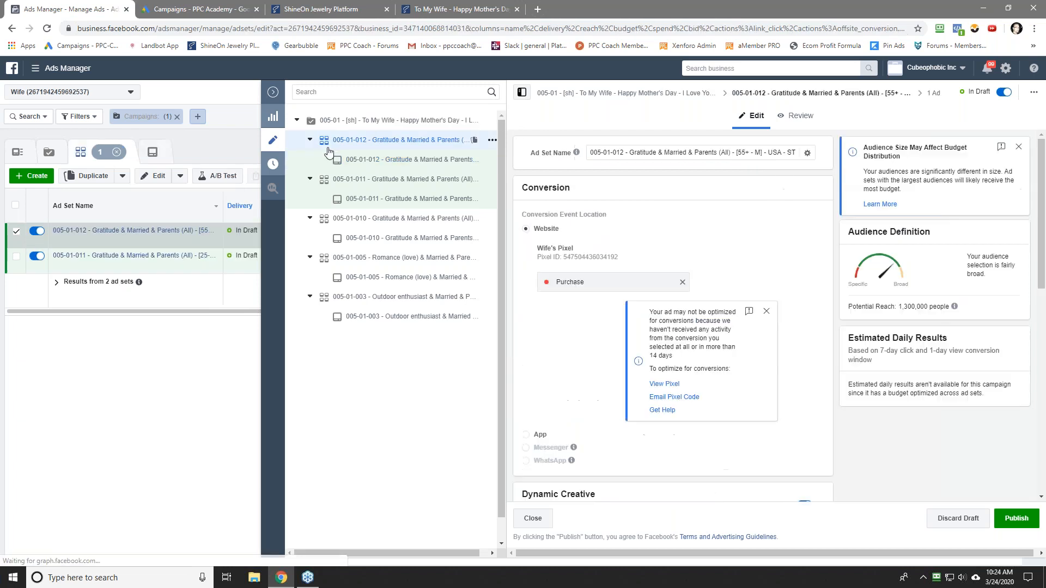
left_click(272, 93)
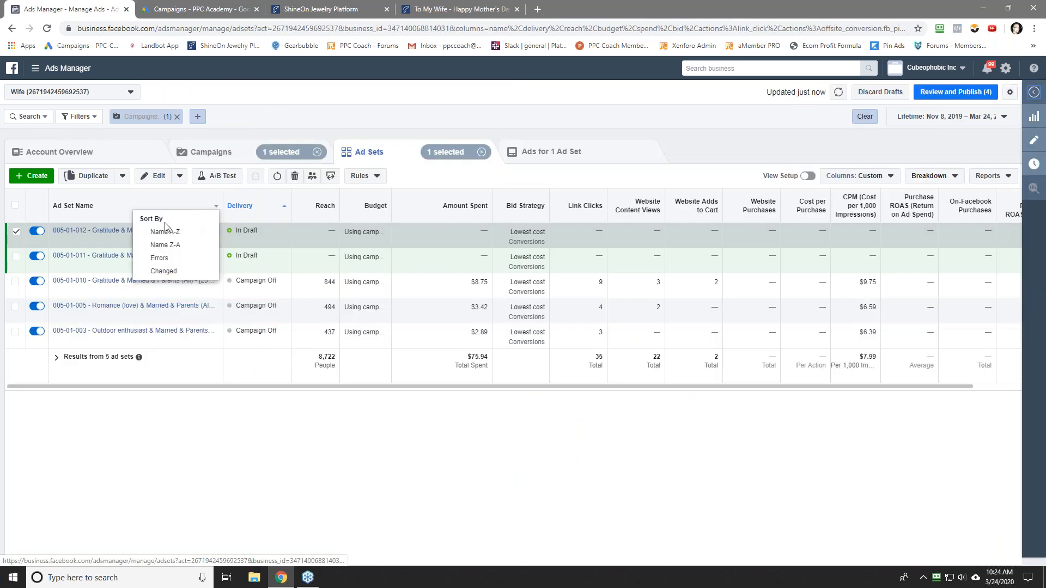
left_click(143, 242)
left_click(374, 323)
left_click(395, 301)
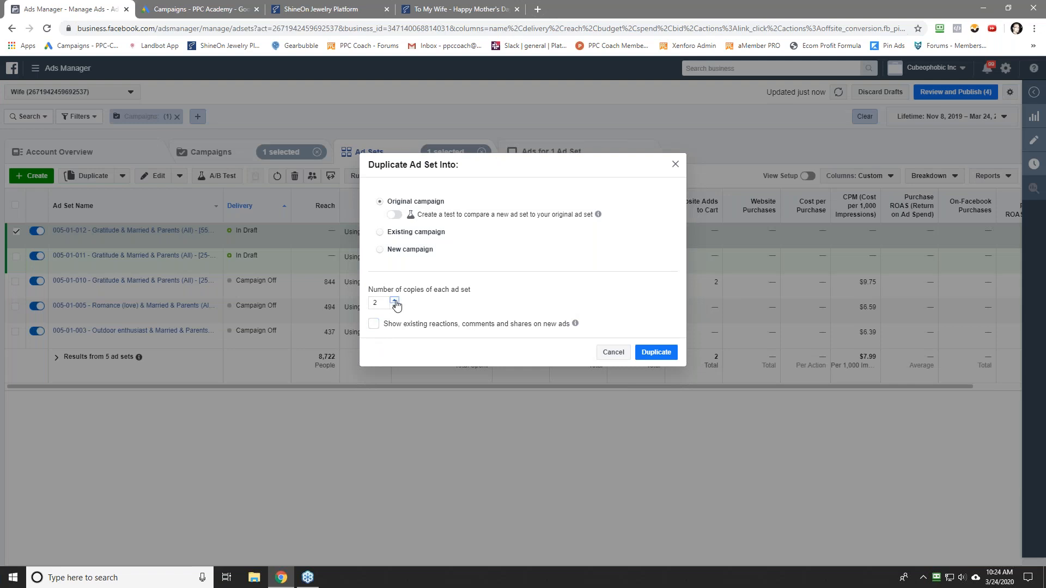
left_click(656, 352)
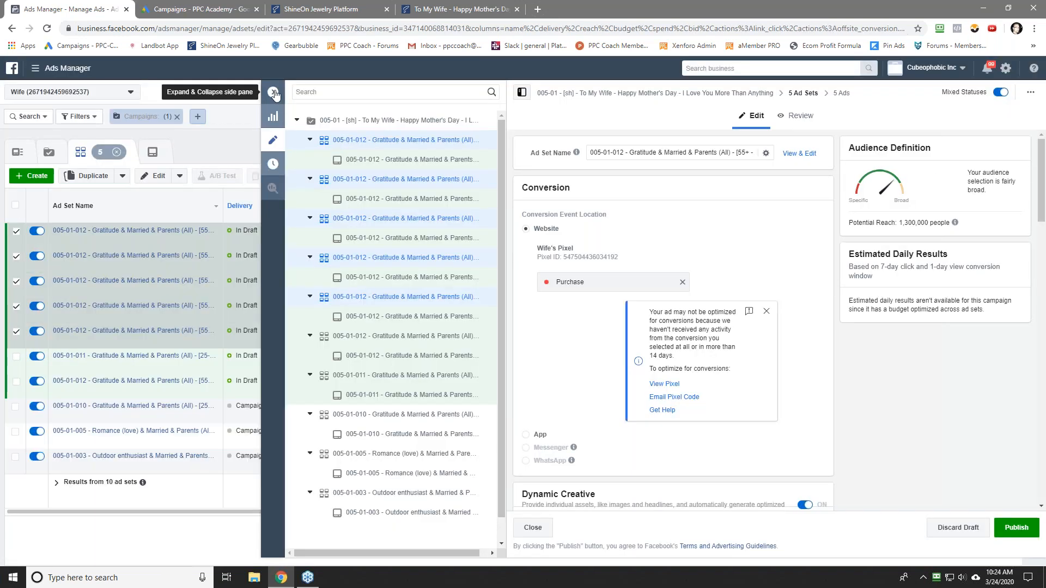
left_click(274, 93)
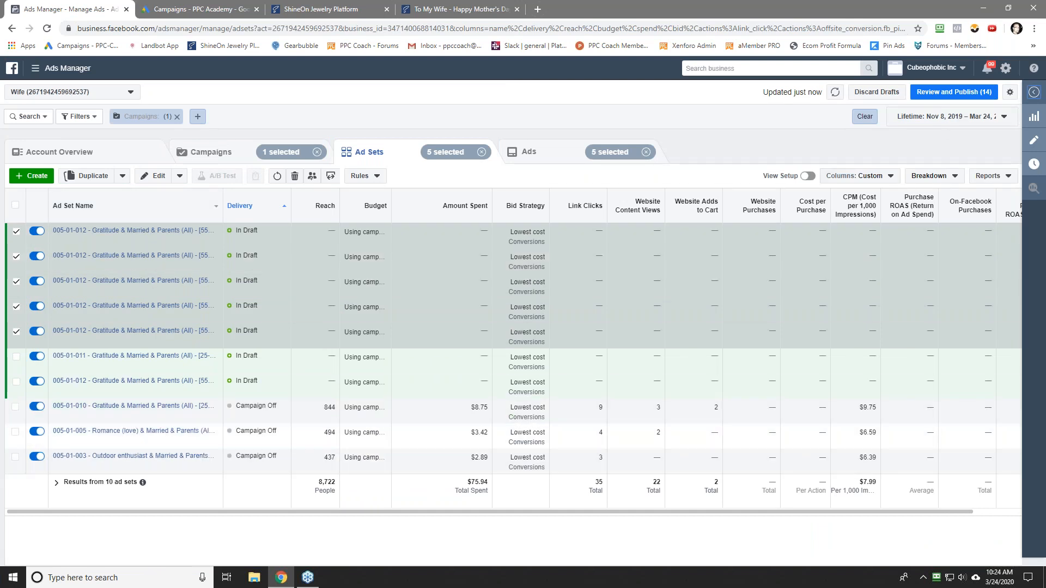
Publish all seven draft ad sets and their seven ads, and go to the campaign list.
left_click(960, 97)
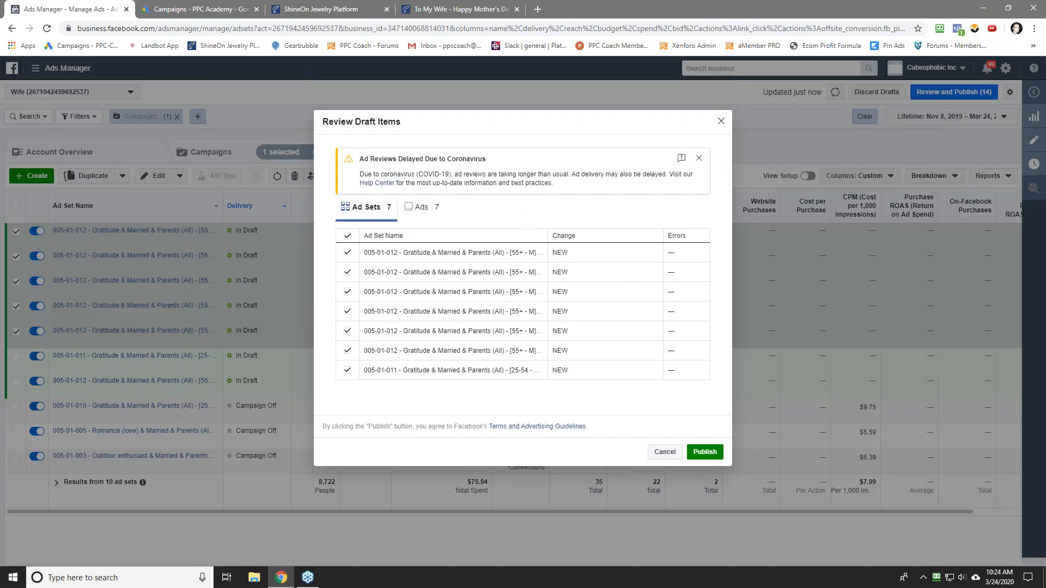
left_click(705, 452)
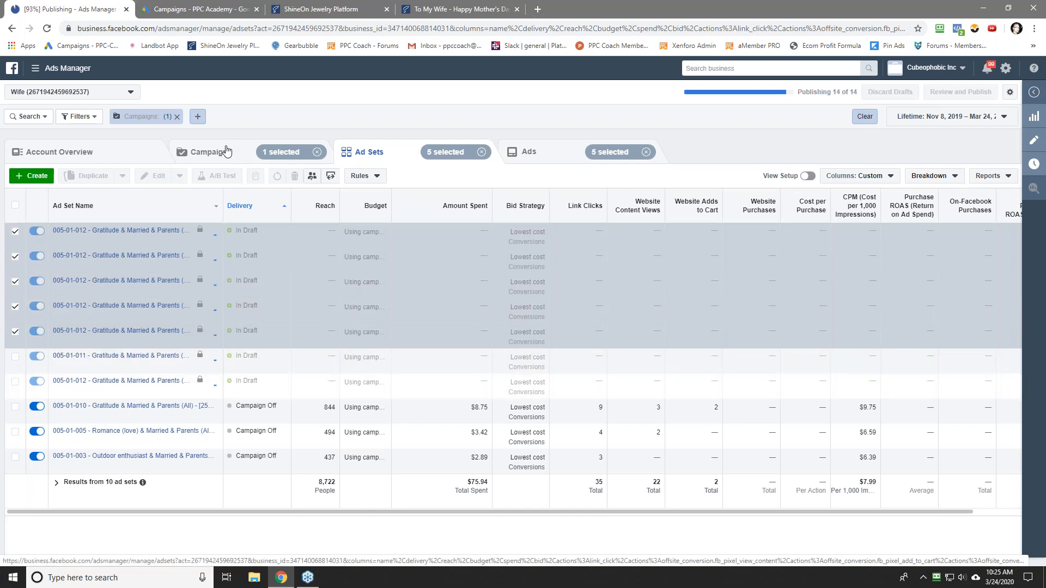
left_click(226, 151)
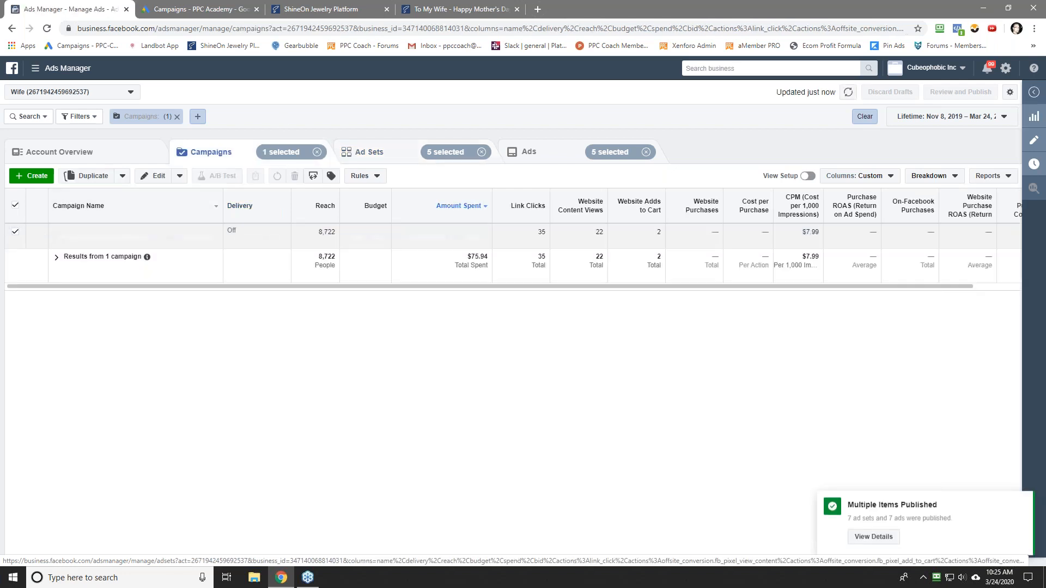
Turn the Mother's Day campaign on, dismiss the publishing notice, and clear the ad set and ad selections.
left_click(37, 231)
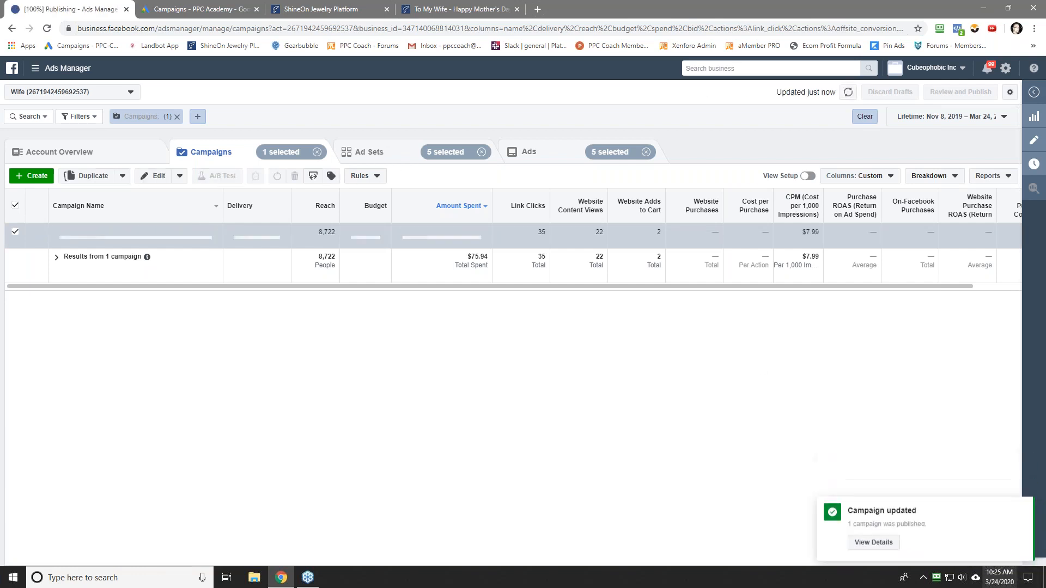
left_click(1023, 501)
left_click(390, 147)
left_click(481, 152)
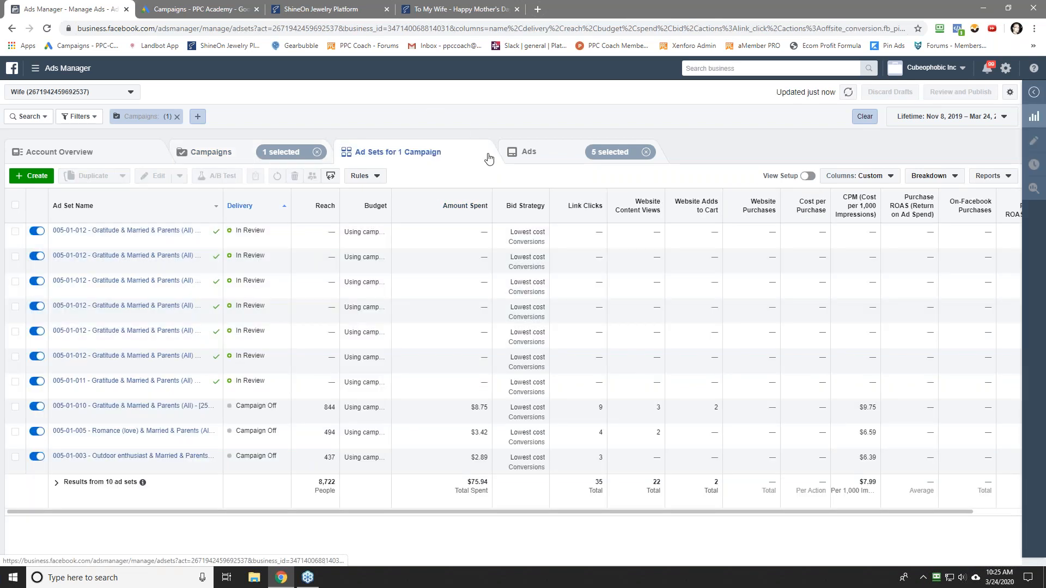
left_click(646, 153)
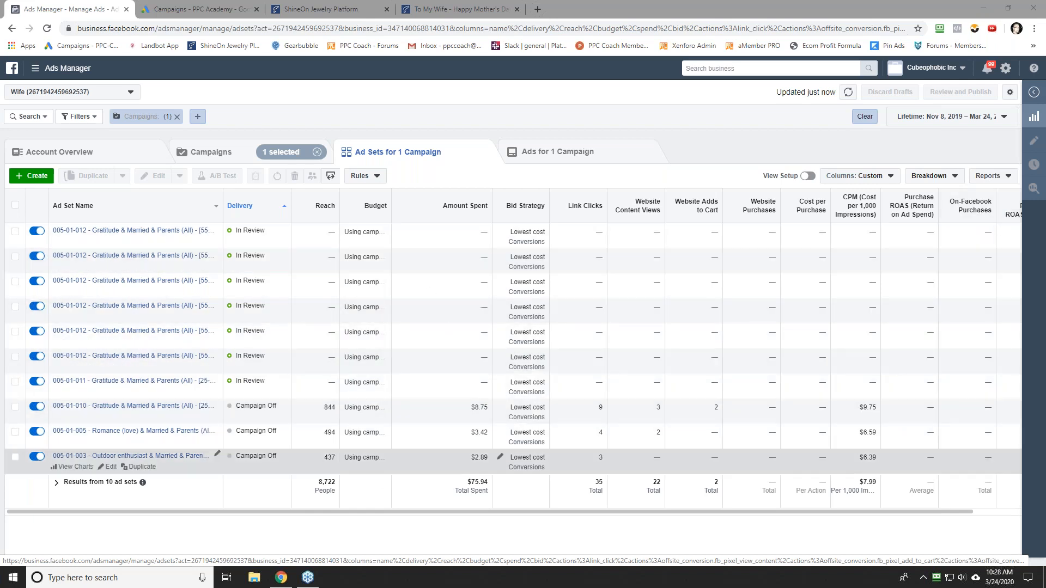
Examine the ad sets' purchase columns and the total amount spent.
left_click_drag(910, 513, 1011, 514)
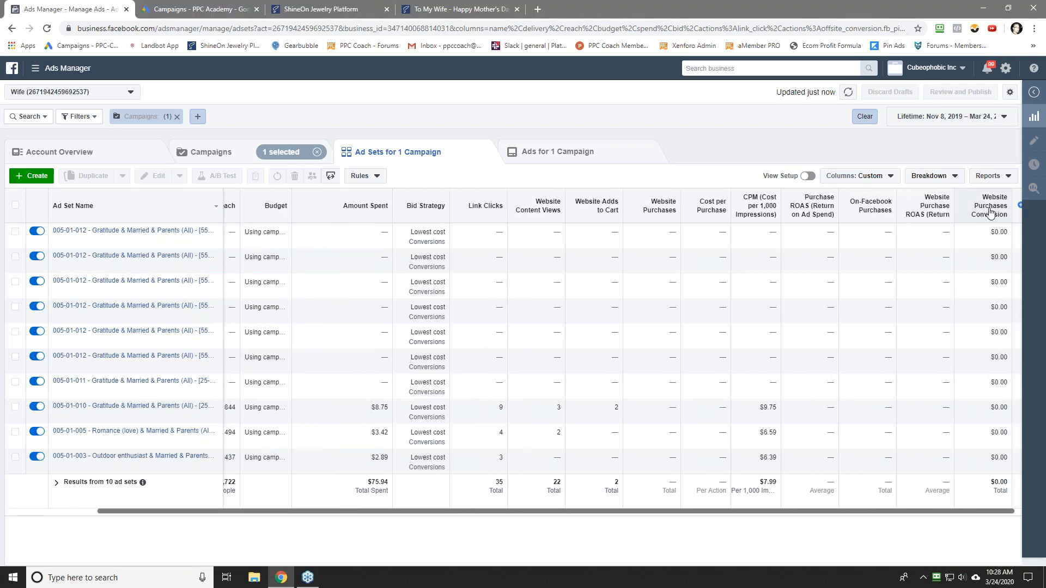
mouse_move(926, 213)
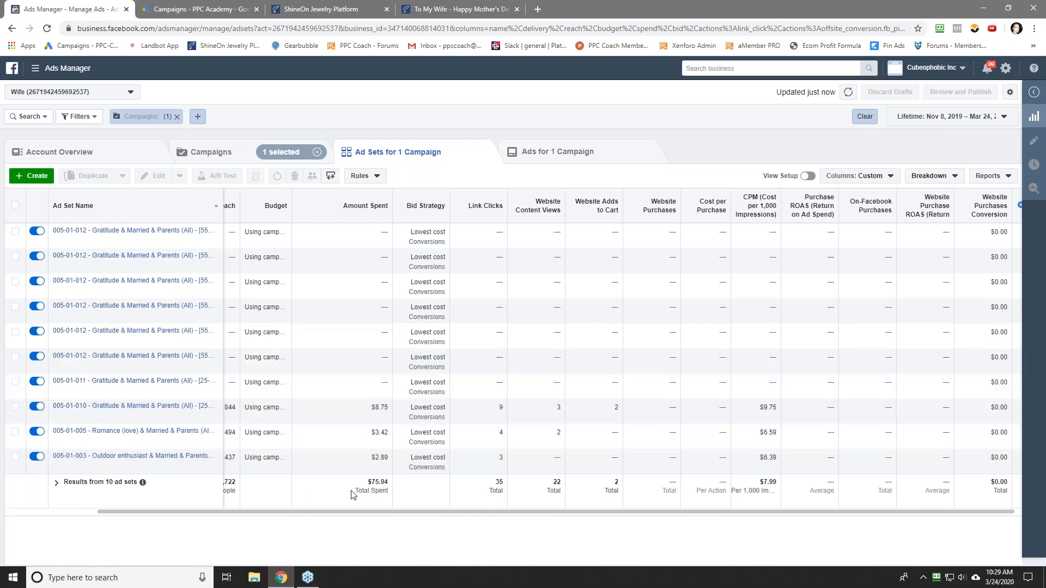
left_click_drag(368, 482, 386, 483)
left_click(385, 480)
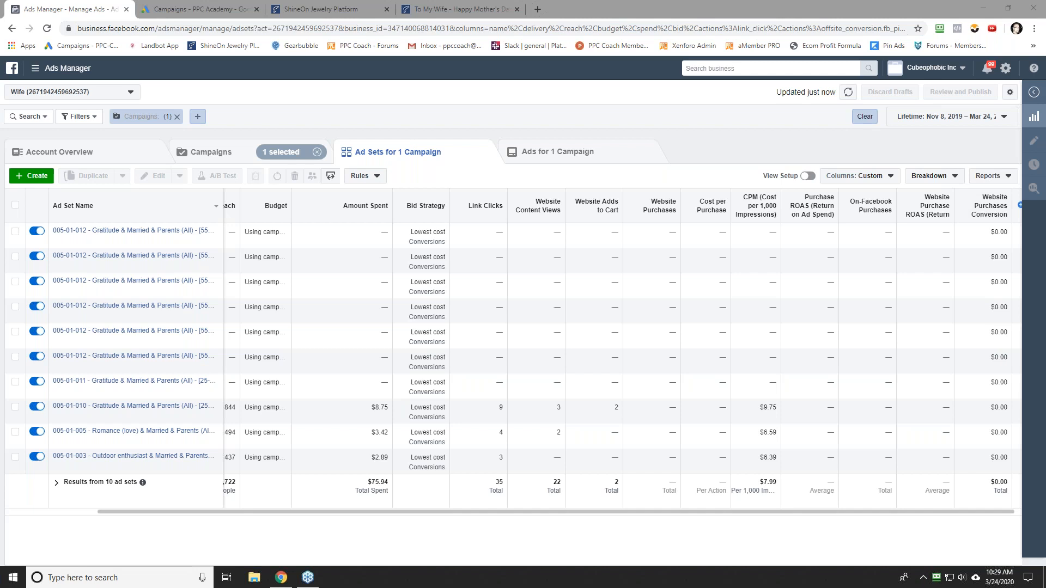
Check the campaign's delivery, budget and totals at campaign level, and reopen its ad sets.
left_click(203, 152)
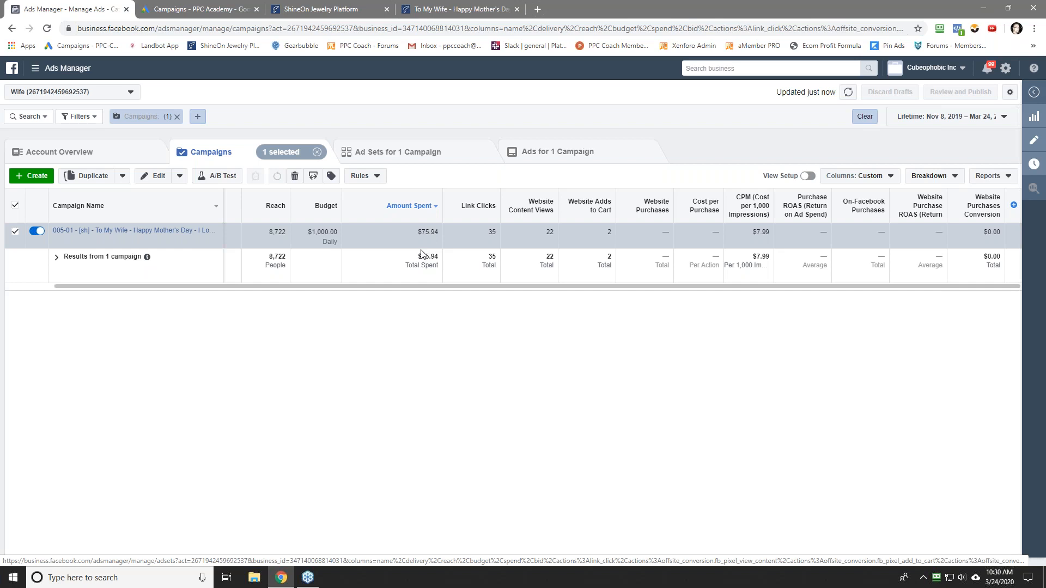
left_click(15, 231)
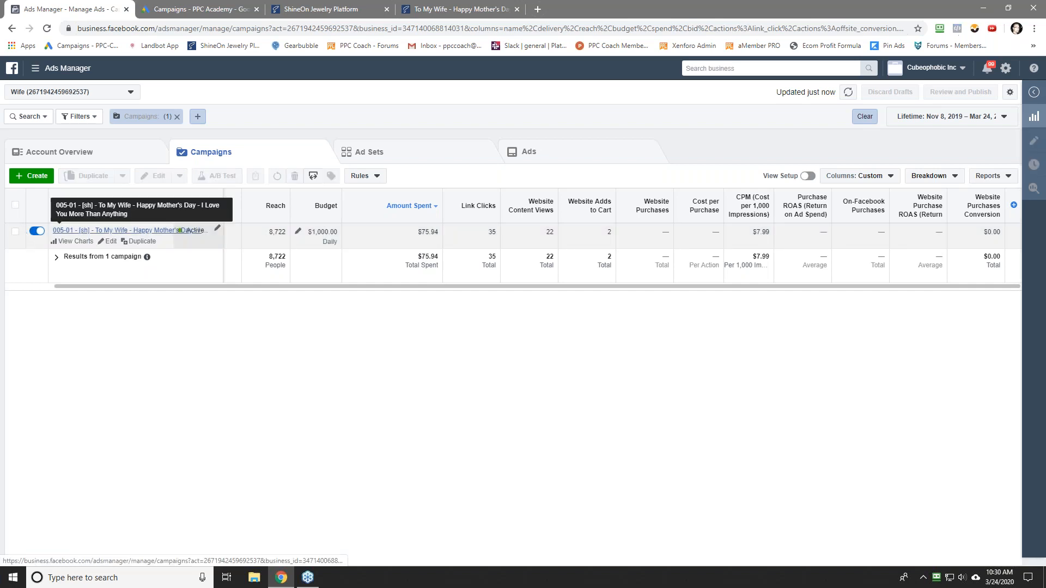
left_click(61, 231)
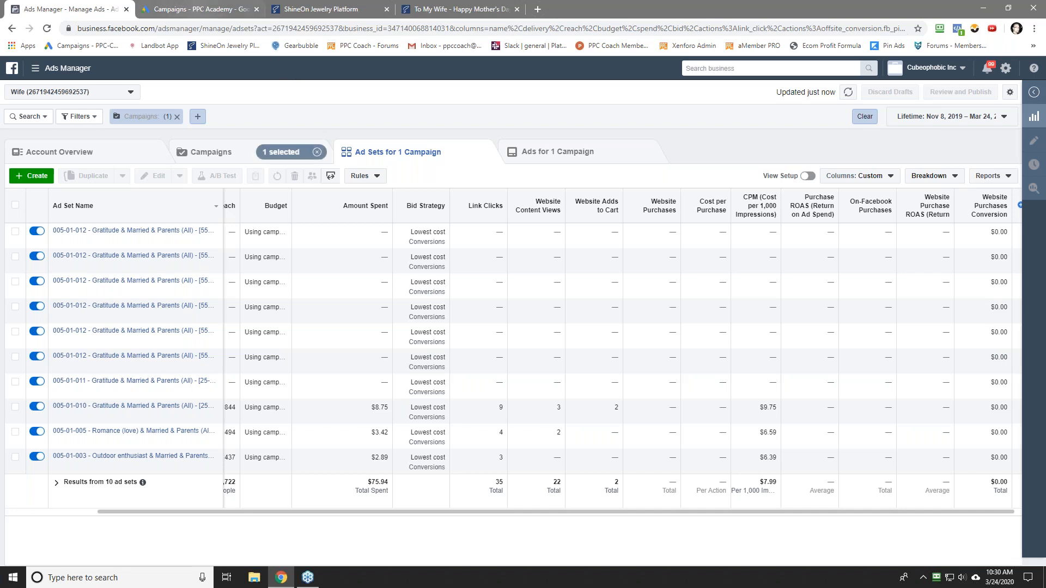
Switch to Google Ads, dismiss the notices, and show only the search campaigns.
left_click(171, 5)
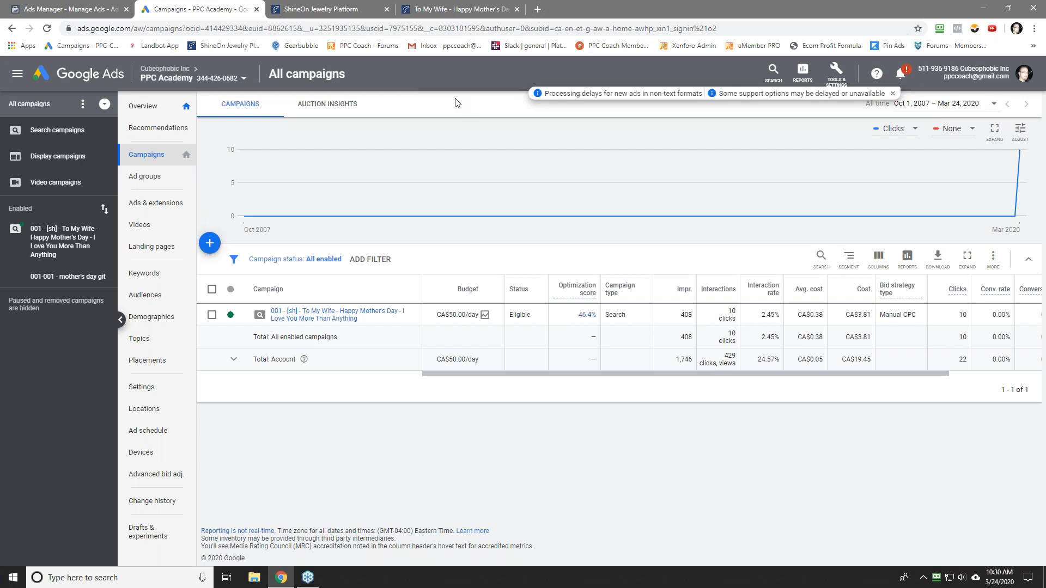
left_click(892, 94)
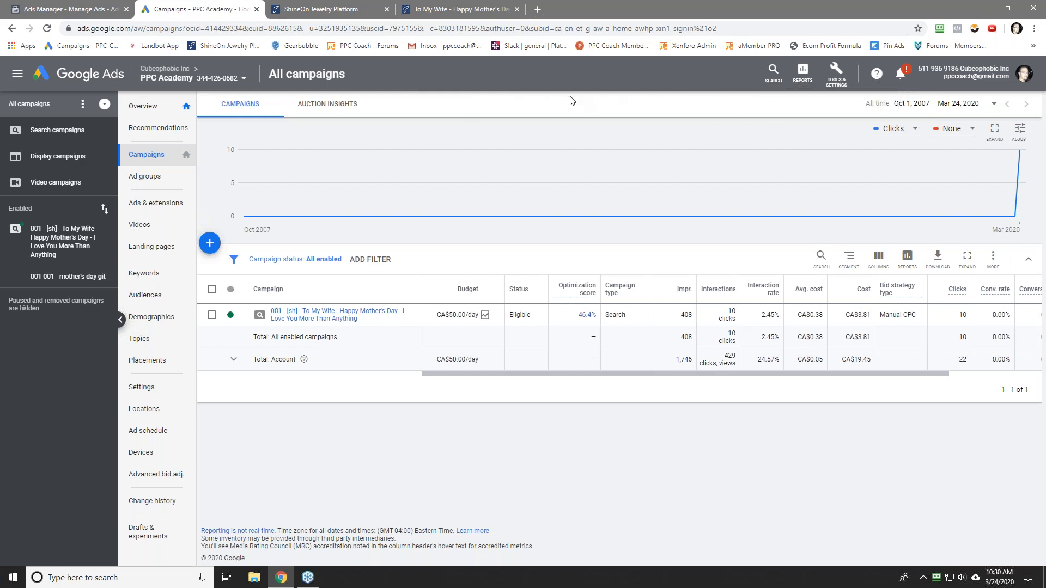
left_click(59, 131)
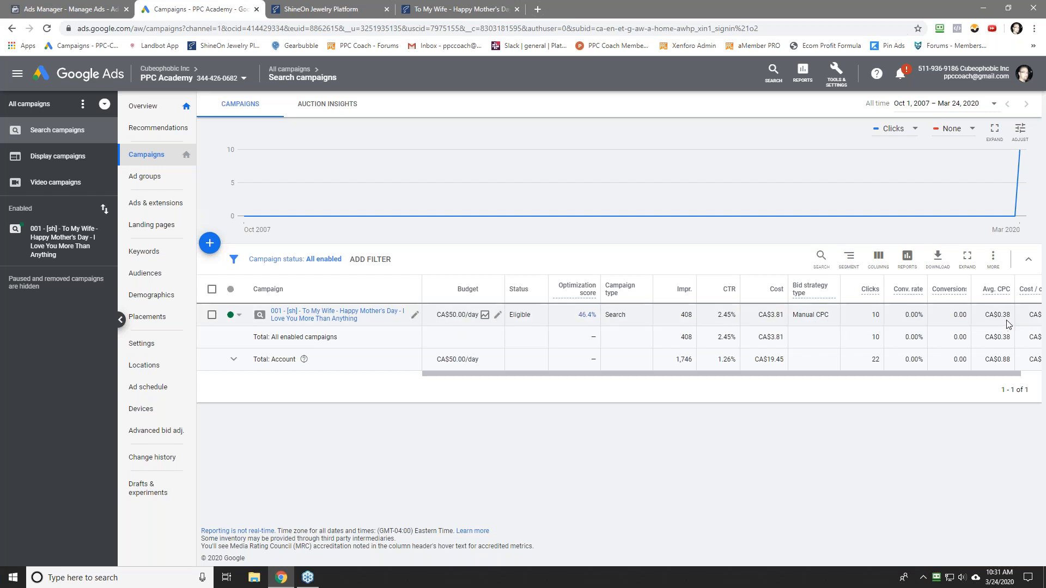
Examine the cost, clicks and average CPC of the 001 To My Wife search campaign.
scroll(1007, 323, "right", 1)
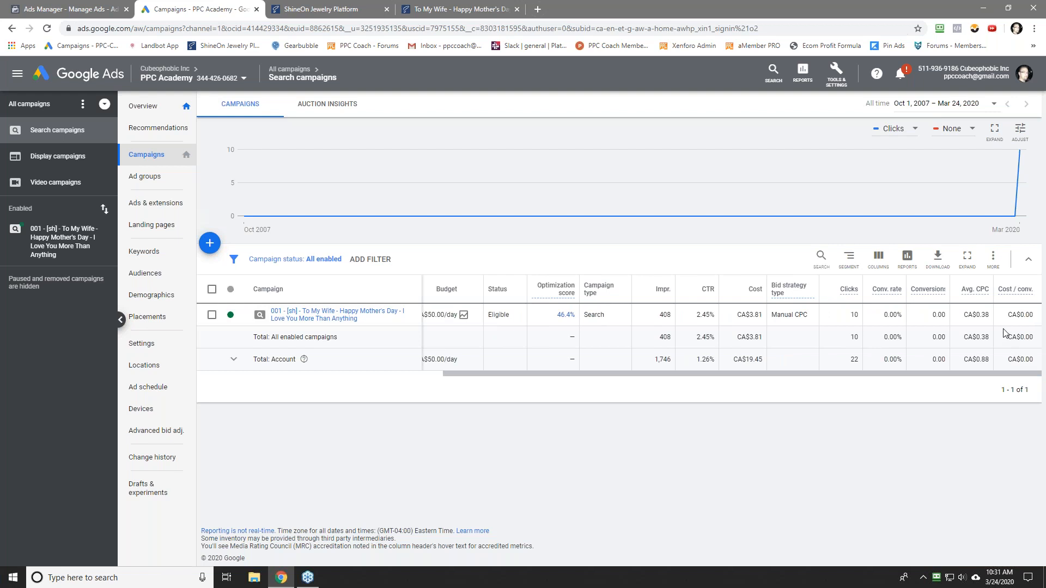
left_click_drag(745, 317, 762, 316)
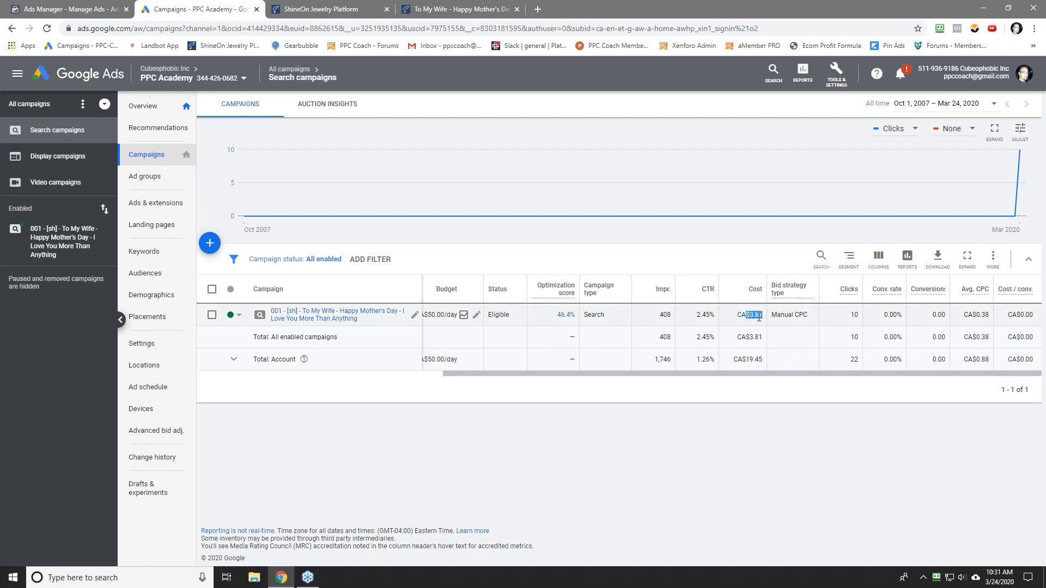
left_click(853, 316)
left_click_drag(976, 315, 989, 316)
left_click(981, 321)
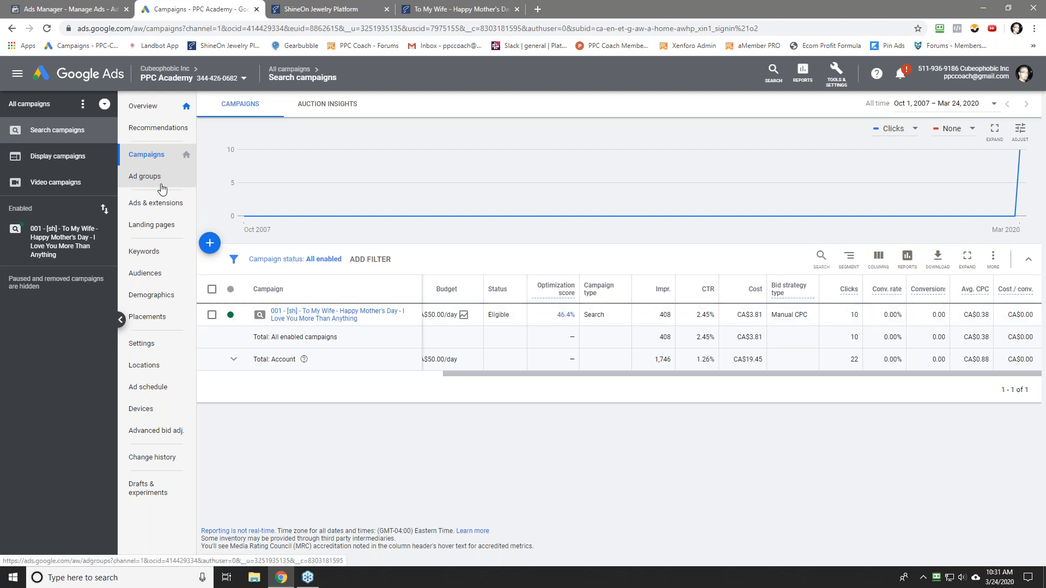
Open the keywords of ad group 001-001 inside the To My Wife - Happy Mother's Day search campaign.
left_click(296, 314)
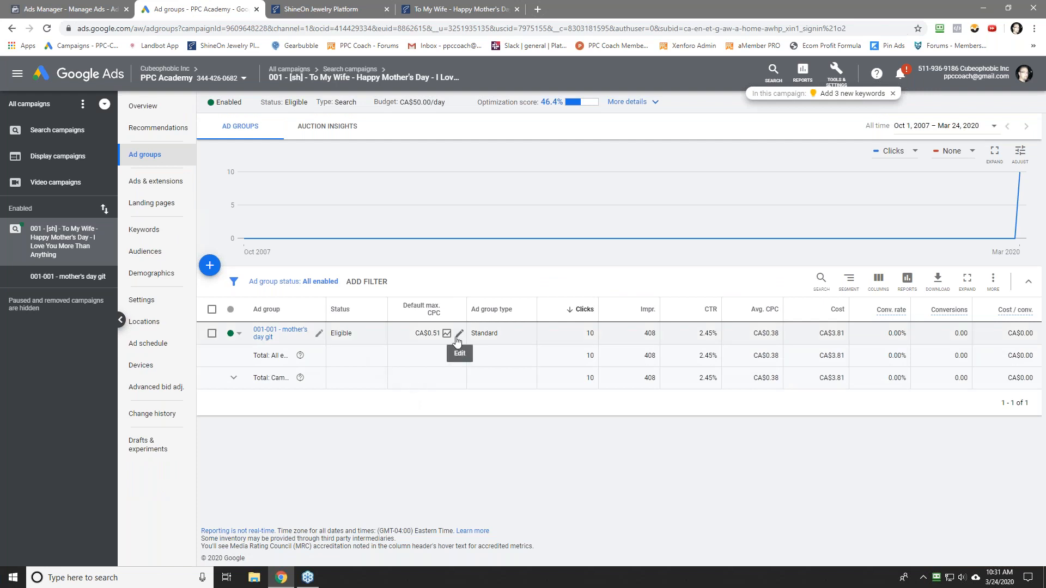
mouse_move(436, 313)
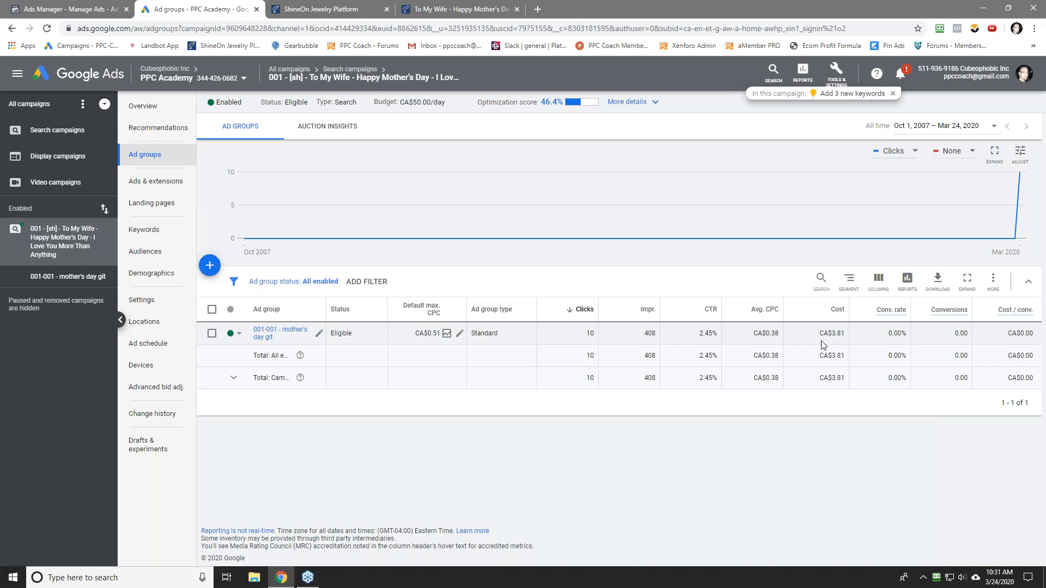
left_click(263, 335)
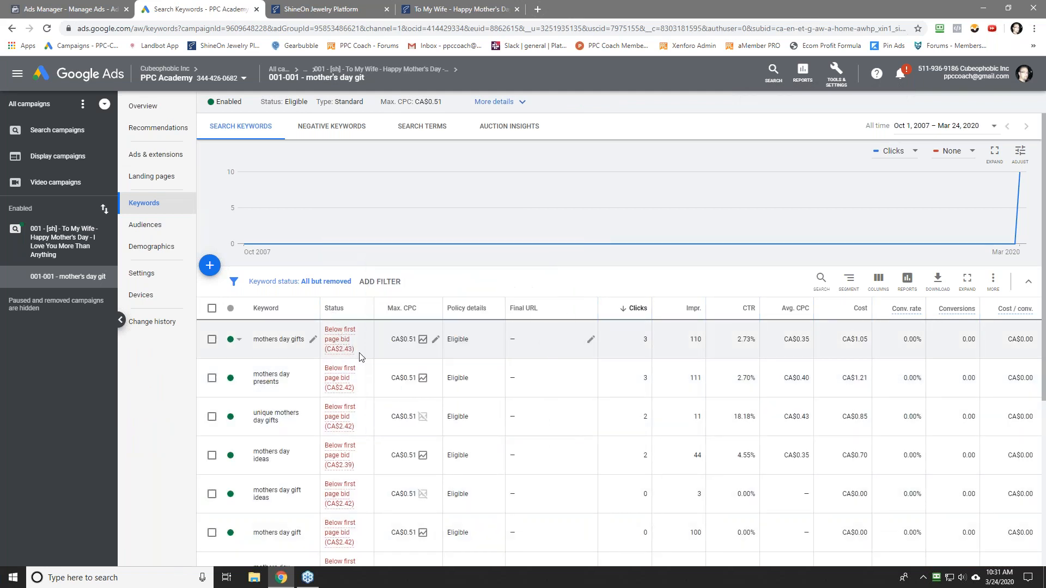
Examine the status and first page bid estimate of each keyword in the ad group.
mouse_move(340, 342)
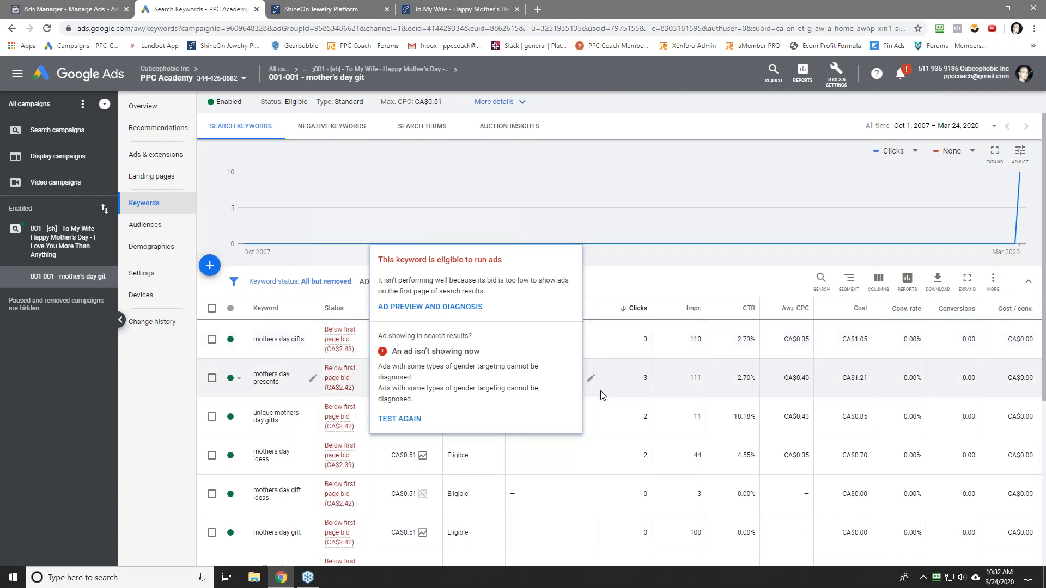
mouse_move(360, 358)
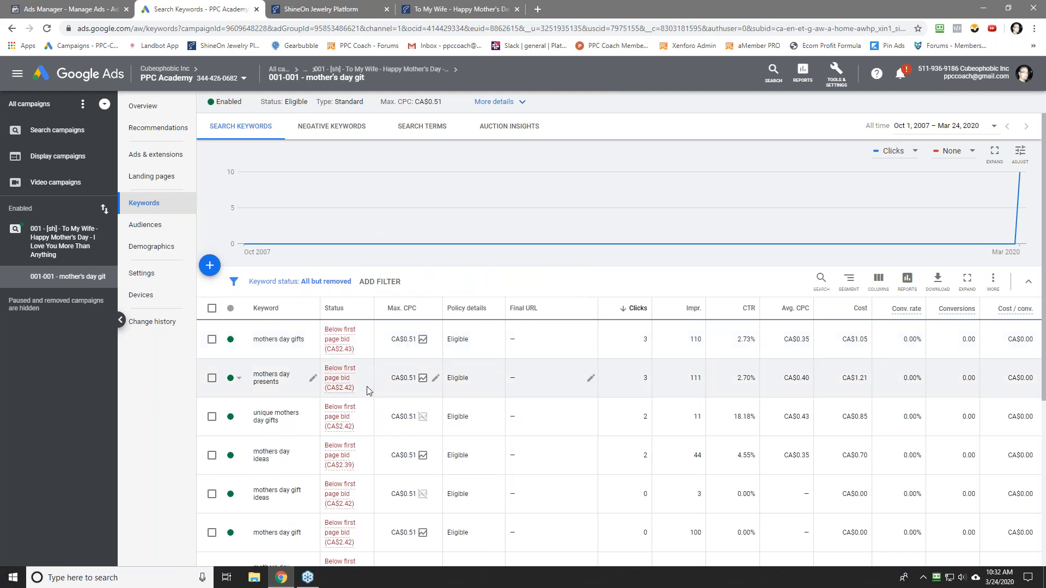
mouse_move(368, 390)
scroll(670, 381, "down", 5)
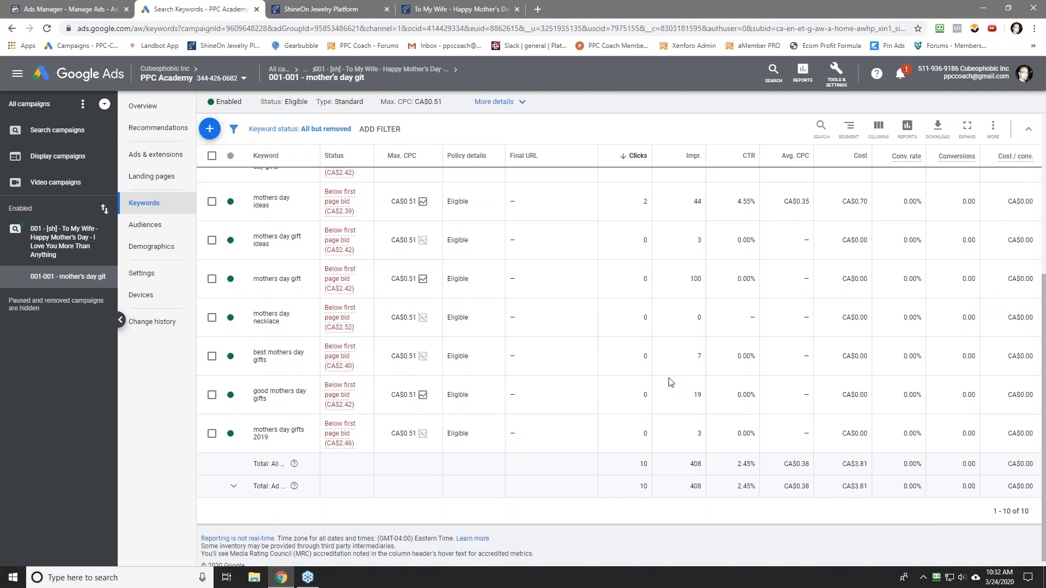
scroll(689, 326, "up", 5)
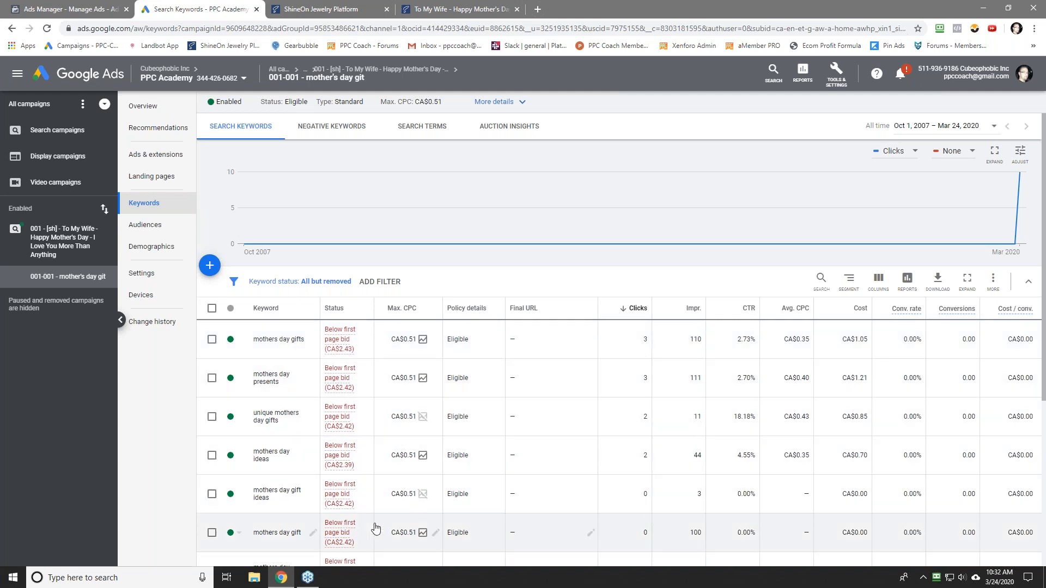
scroll(388, 479, "down", 5)
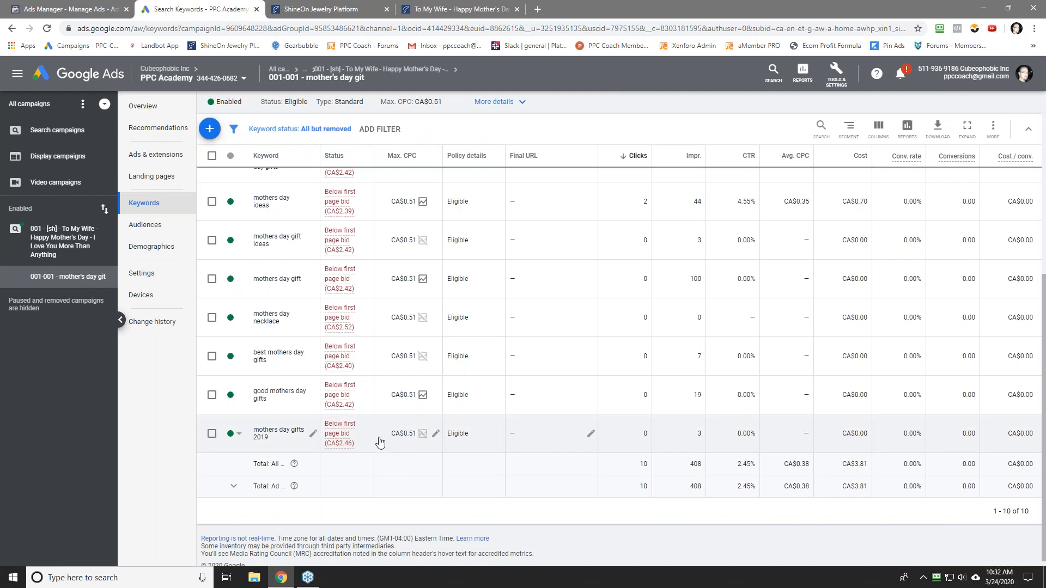
mouse_move(356, 334)
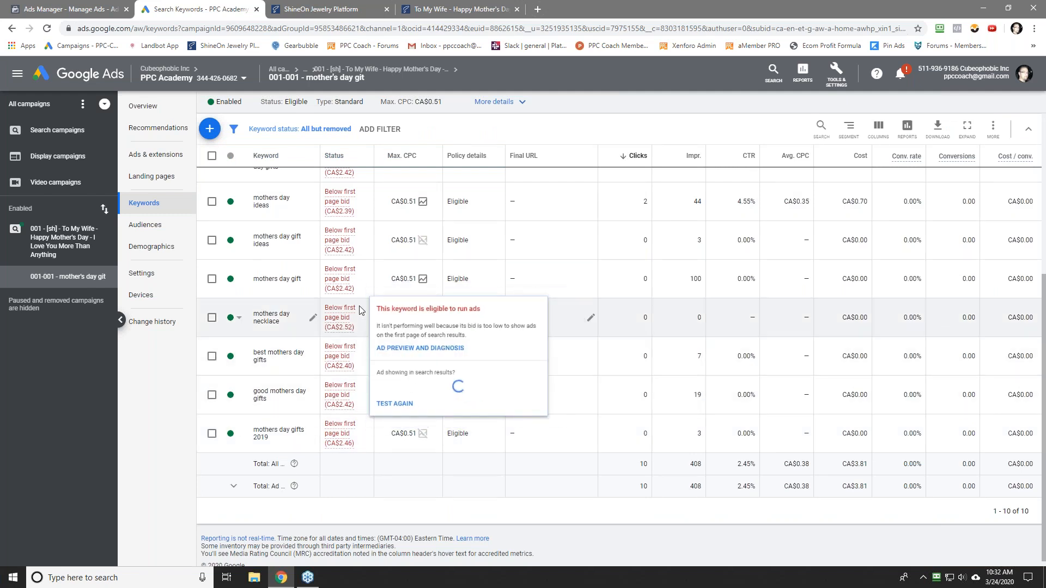
scroll(535, 276, "up", 5)
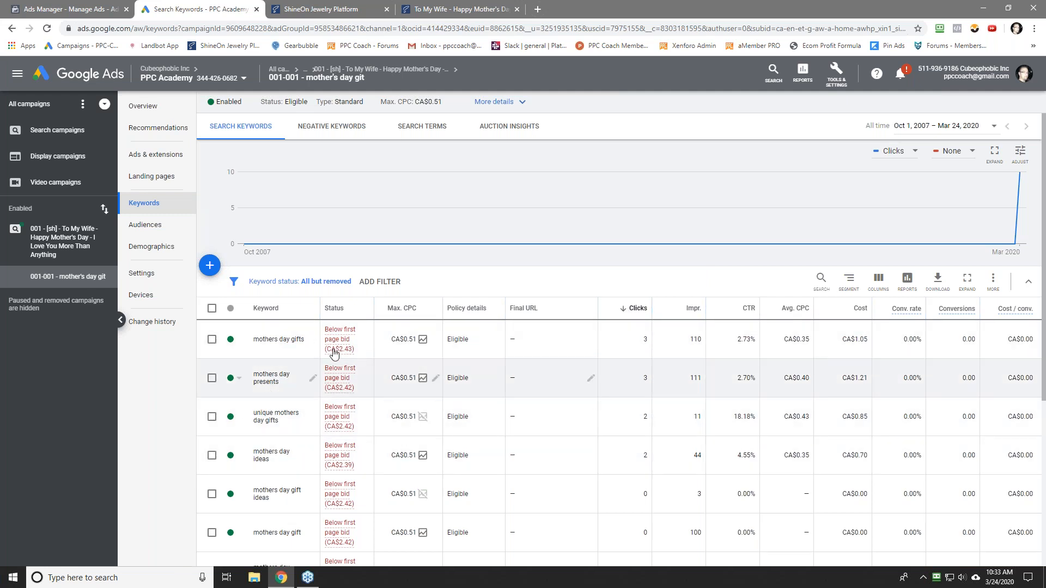
Set the max CPC of the keyword "mothers day gifts" to CA$2.43 and save it.
left_click(435, 339)
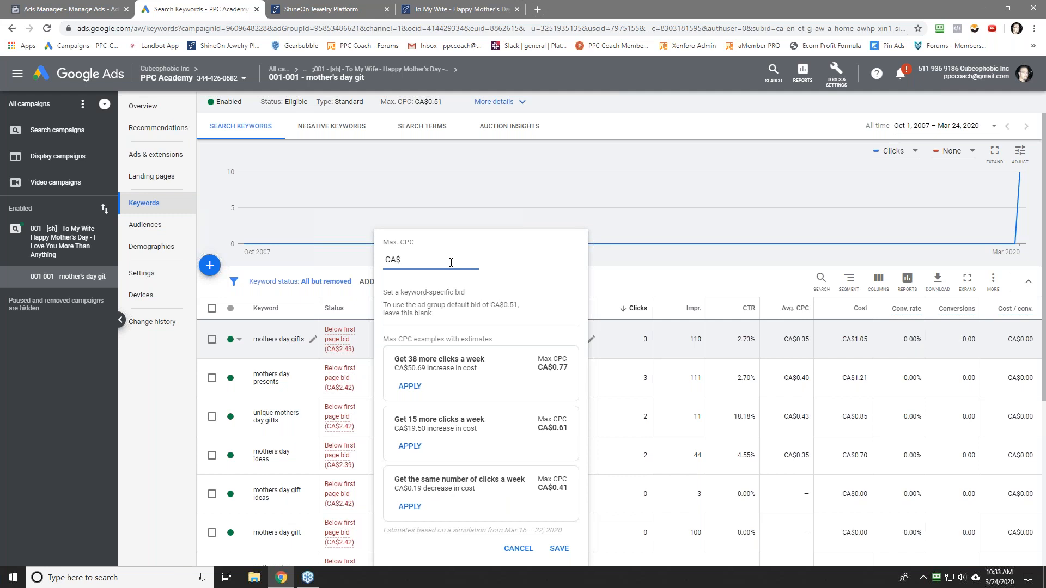
type("2.43")
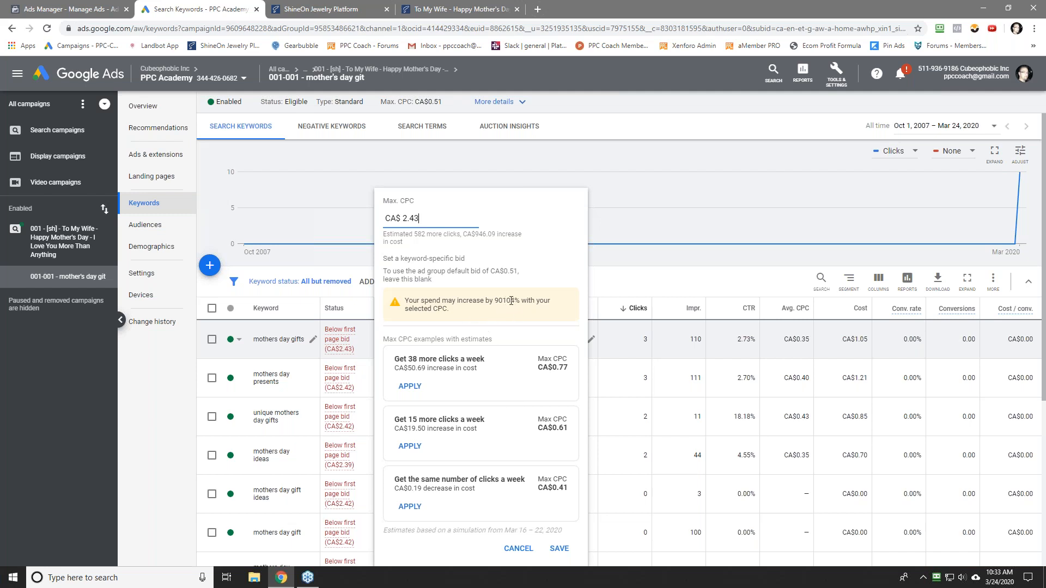
left_click(560, 549)
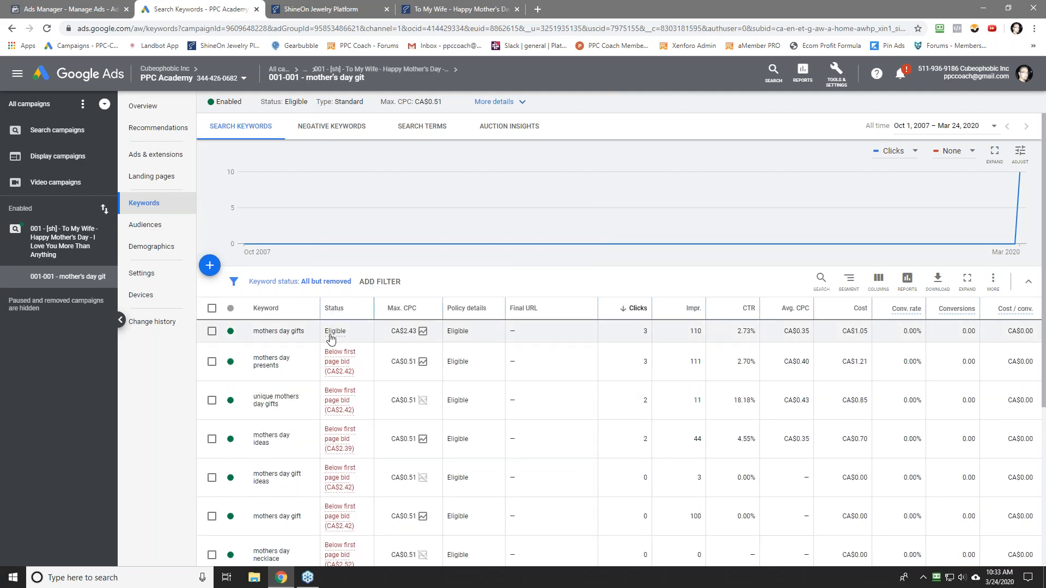
Set the max CPC of the keywords "mothers day presents" and "unique mothers day gifts" to CA$2.42 each.
mouse_move(336, 370)
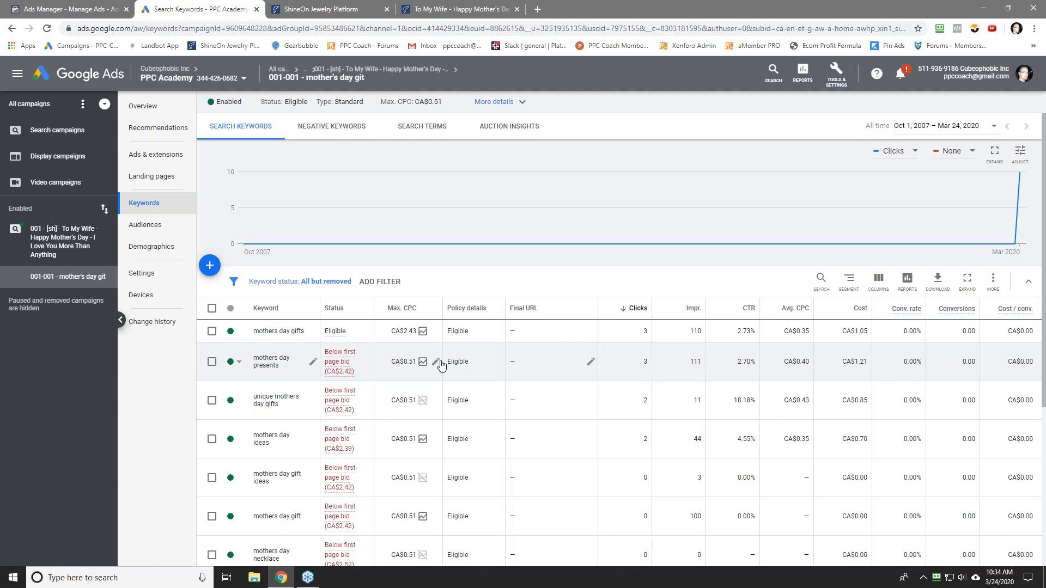
left_click(437, 362)
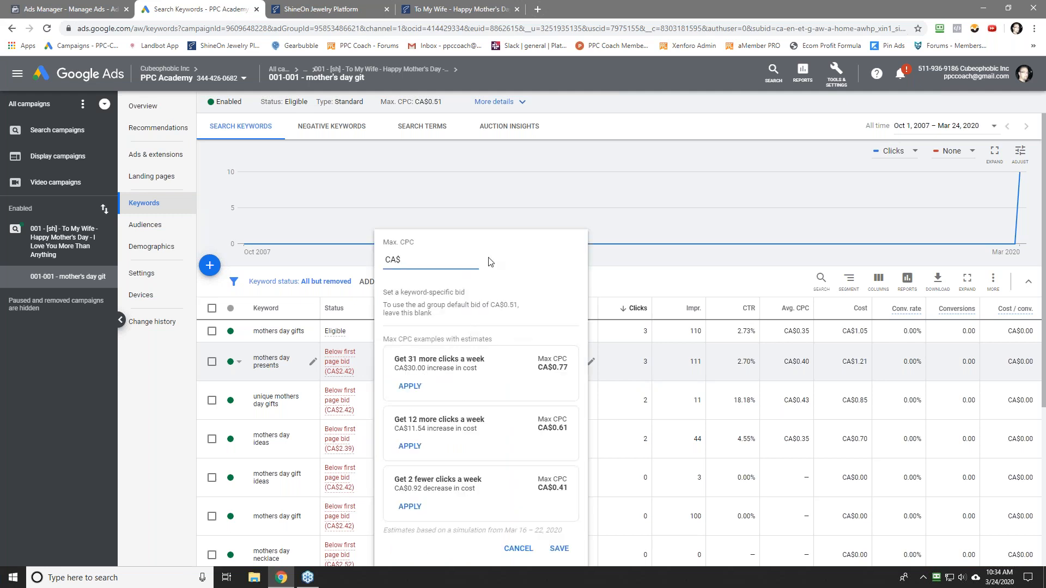
type("2.42")
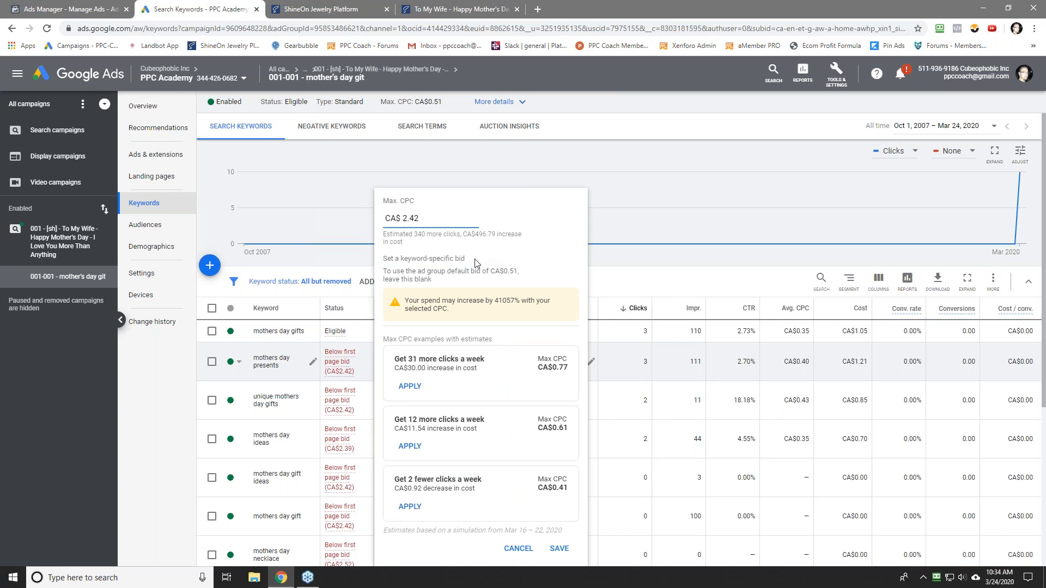
left_click(559, 548)
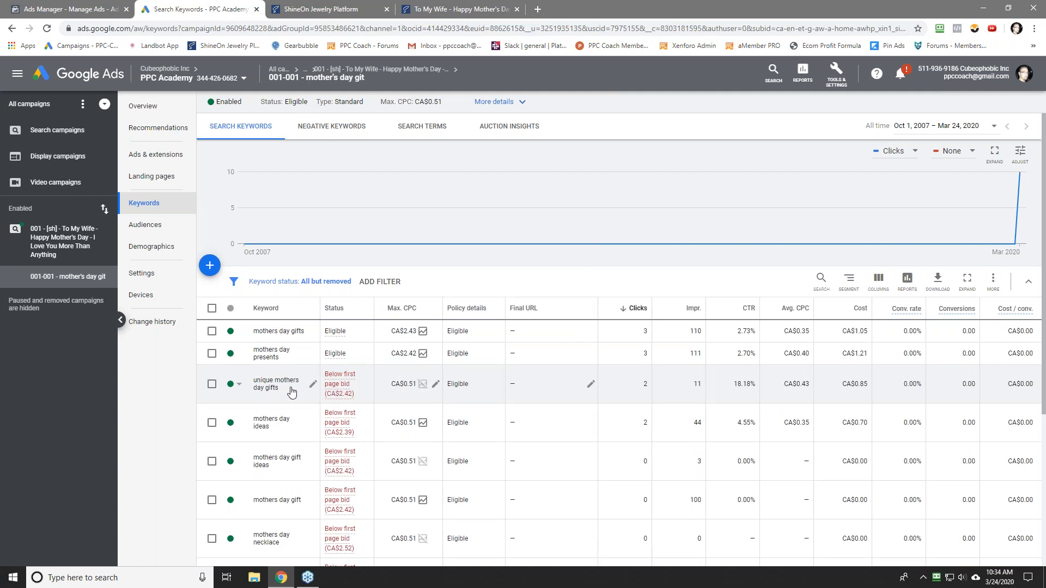
left_click(435, 384)
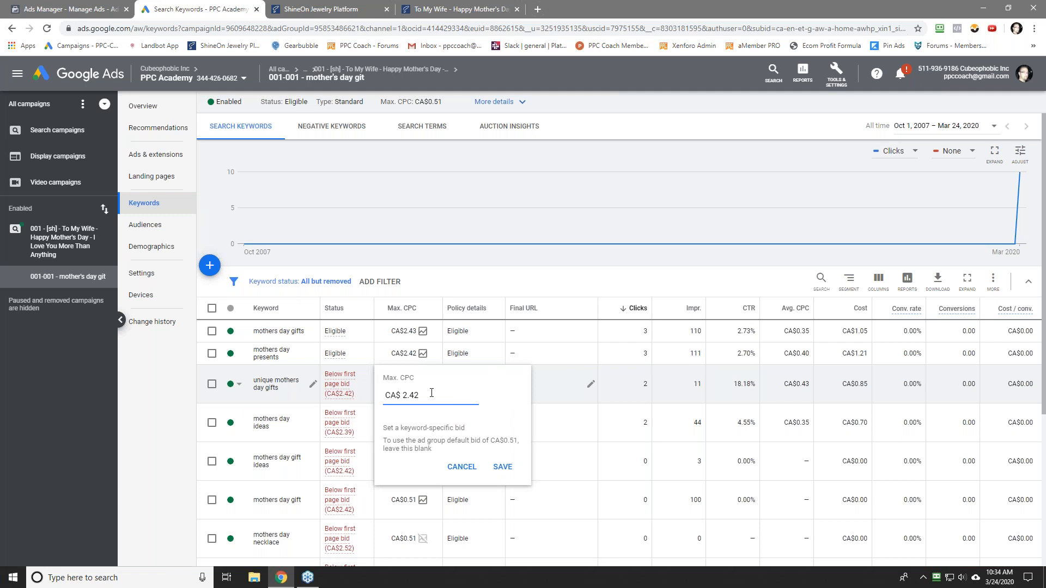
left_click(502, 467)
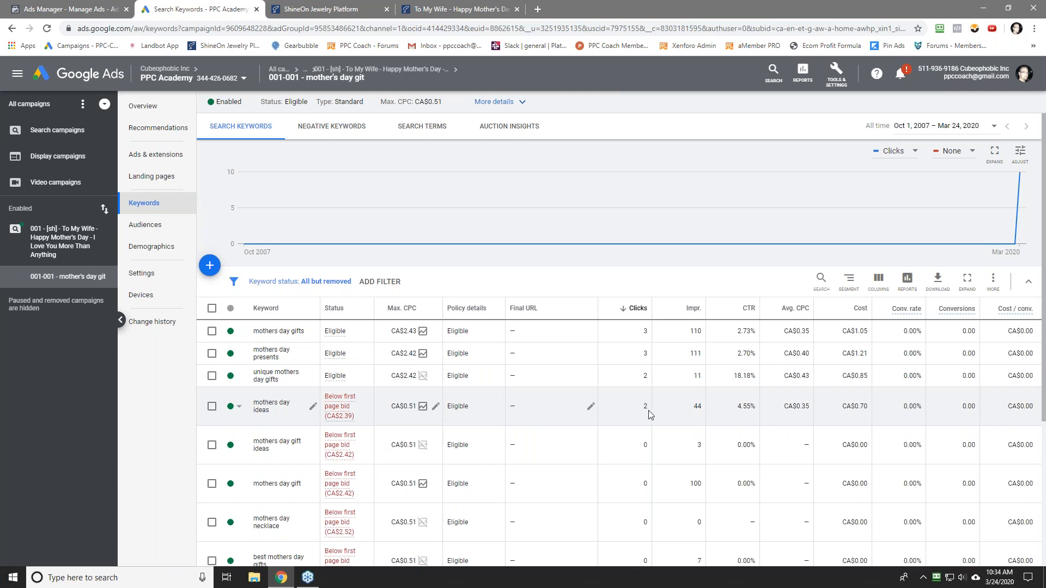
Set the max CPC of the keyword "mothers day ideas" to CA$2.39 and save it.
left_click(435, 405)
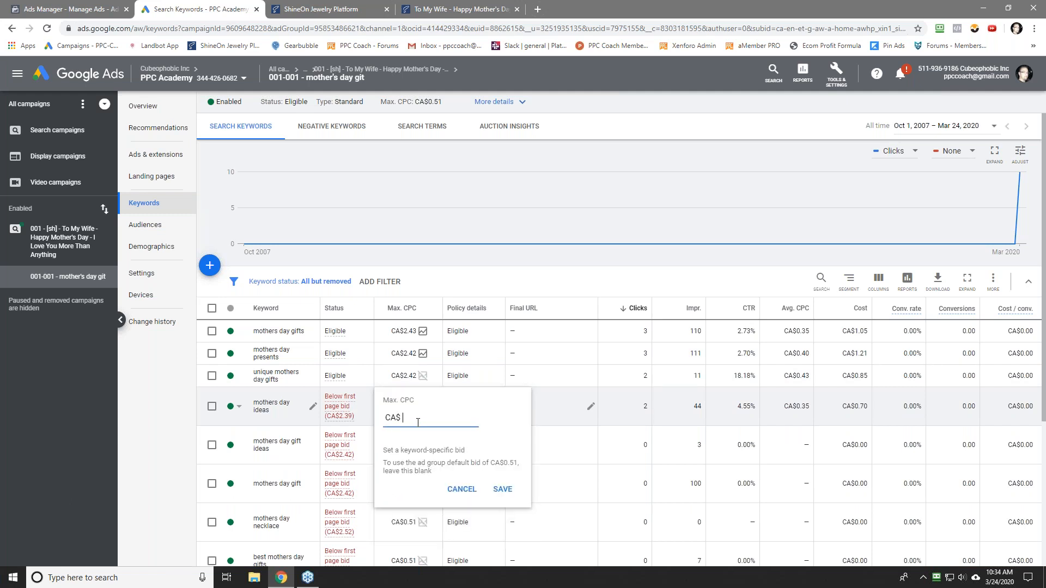
type("2.39")
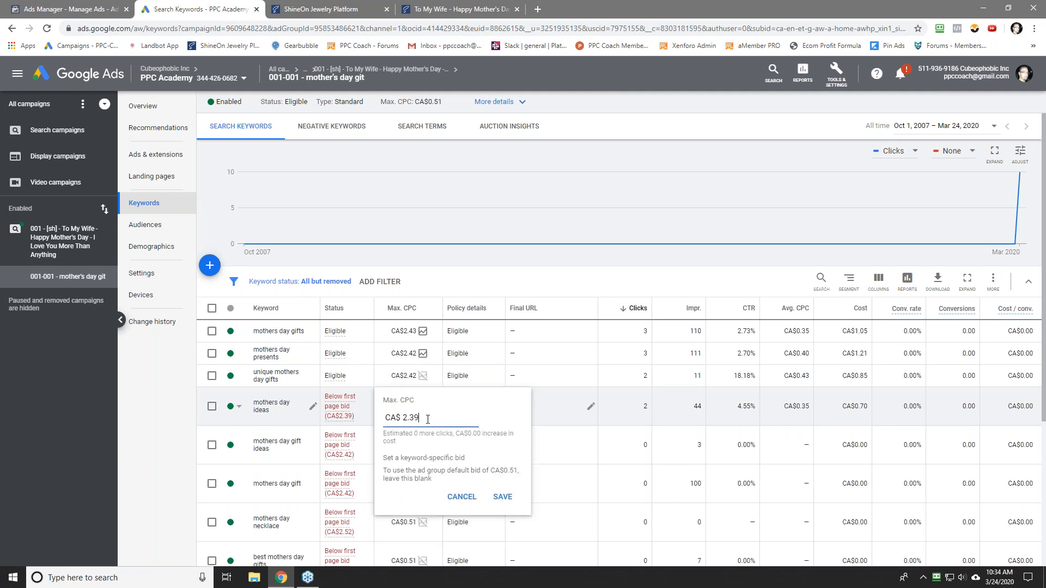
left_click(502, 496)
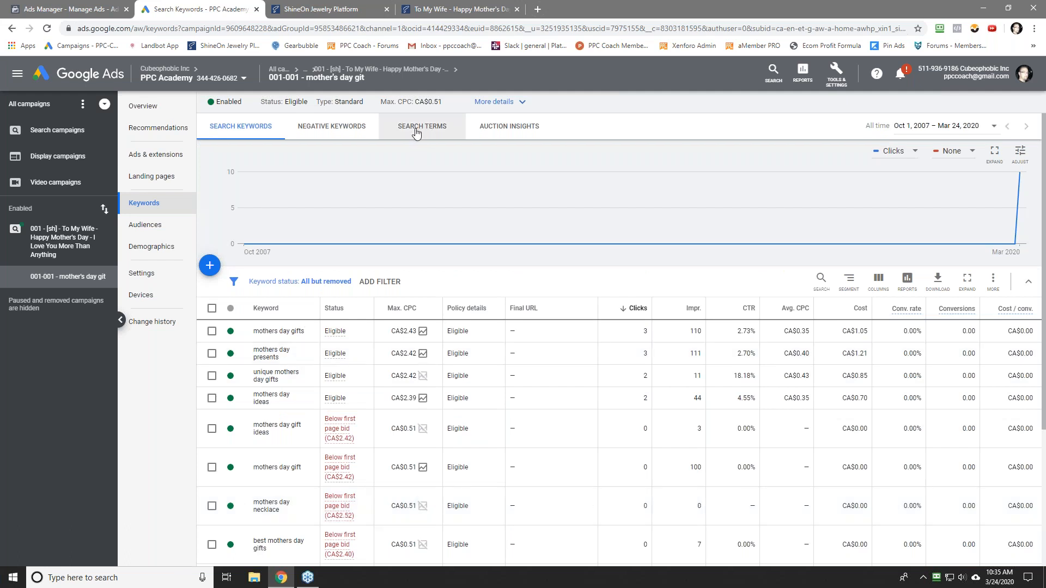
Open the ad group's search terms and search Google for the term "danbury mint mother's day".
left_click(419, 127)
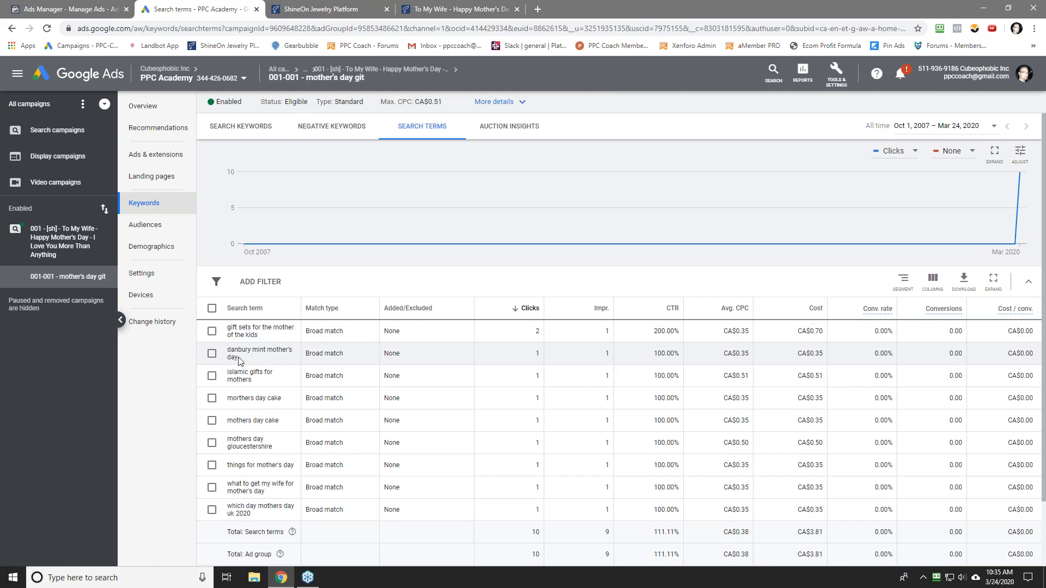
left_click_drag(230, 351, 236, 357)
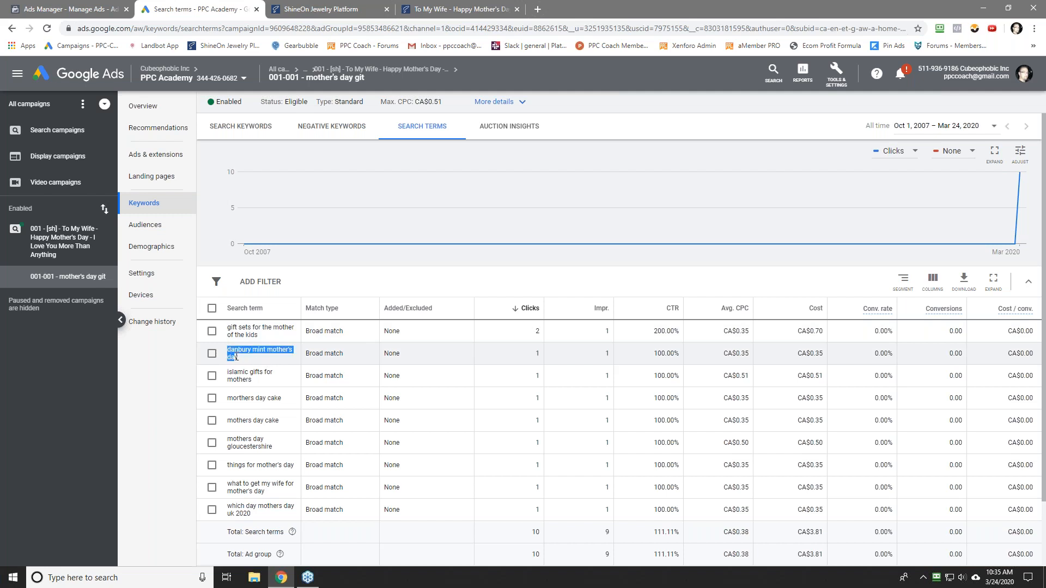
right_click(244, 353)
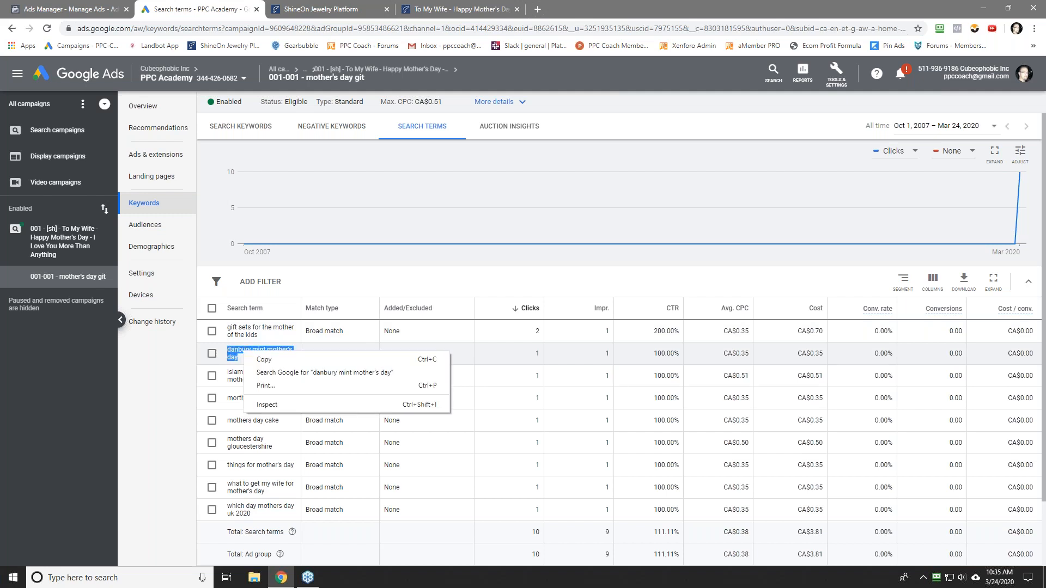
left_click(284, 375)
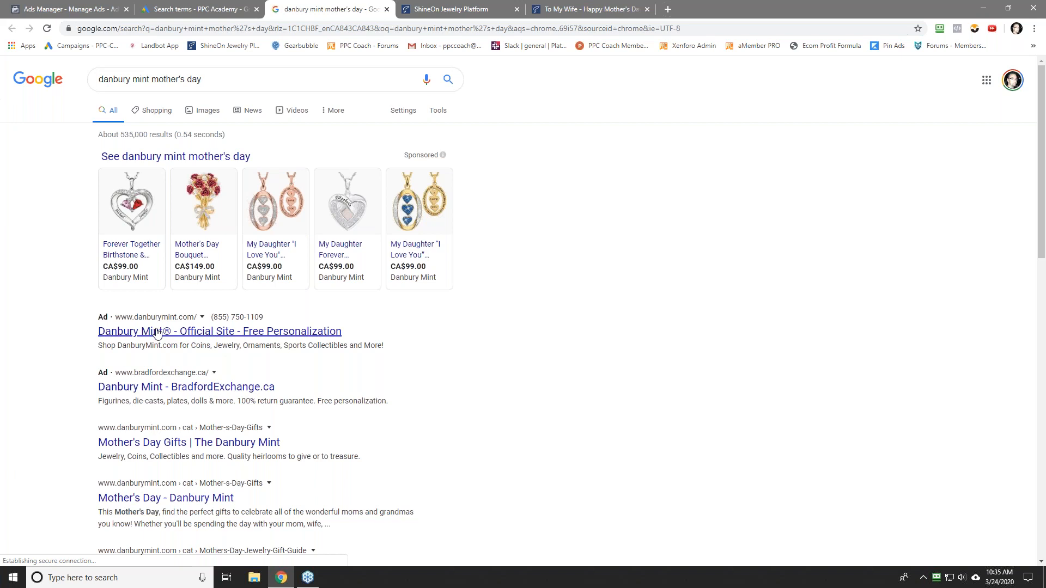
Open the Danbury Mint official site ad in a new tab and view its Women's Jewelry range.
right_click(229, 333)
left_click(255, 339)
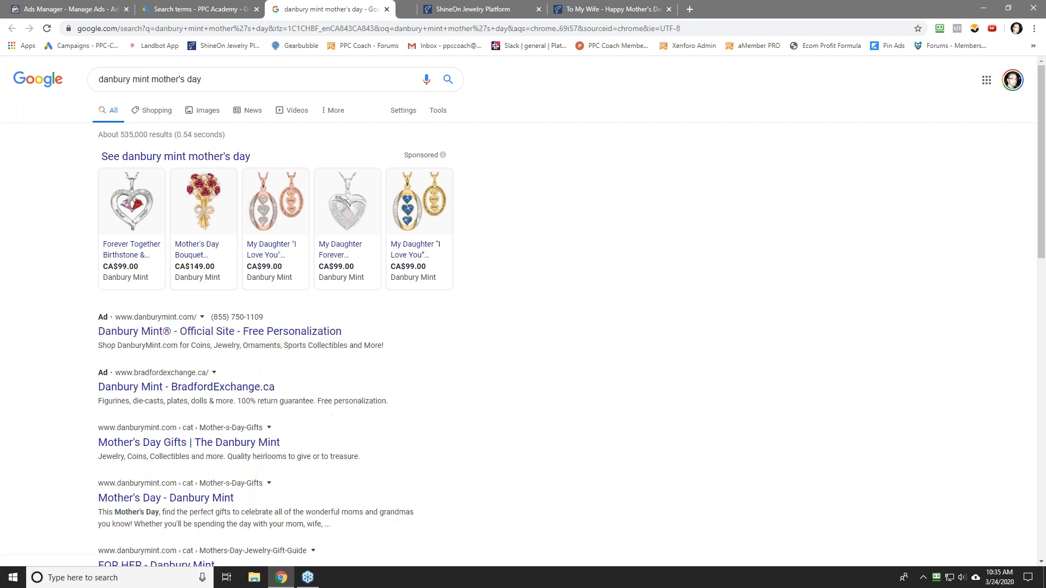
left_click(452, 3)
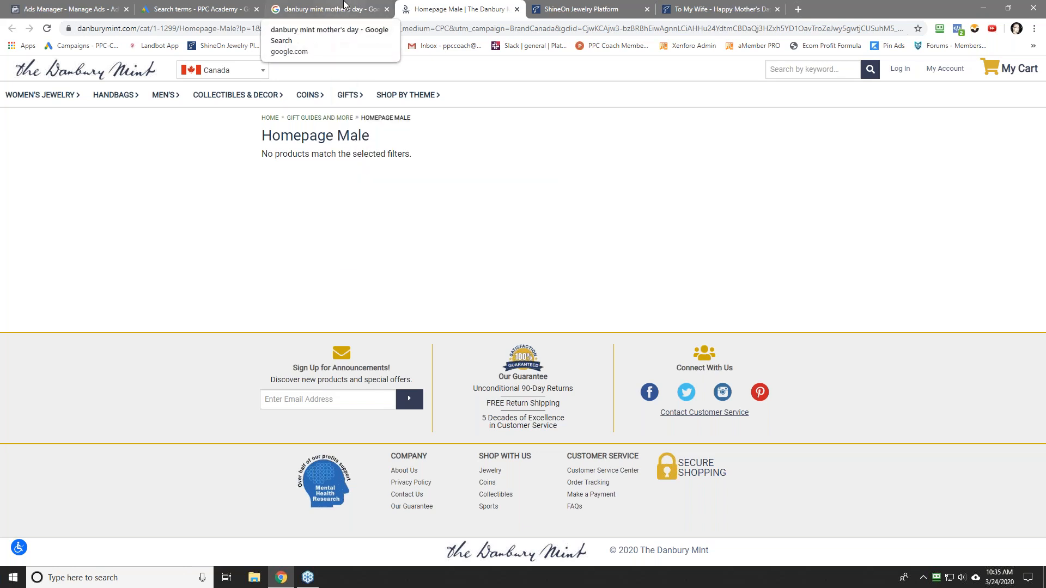
mouse_move(167, 101)
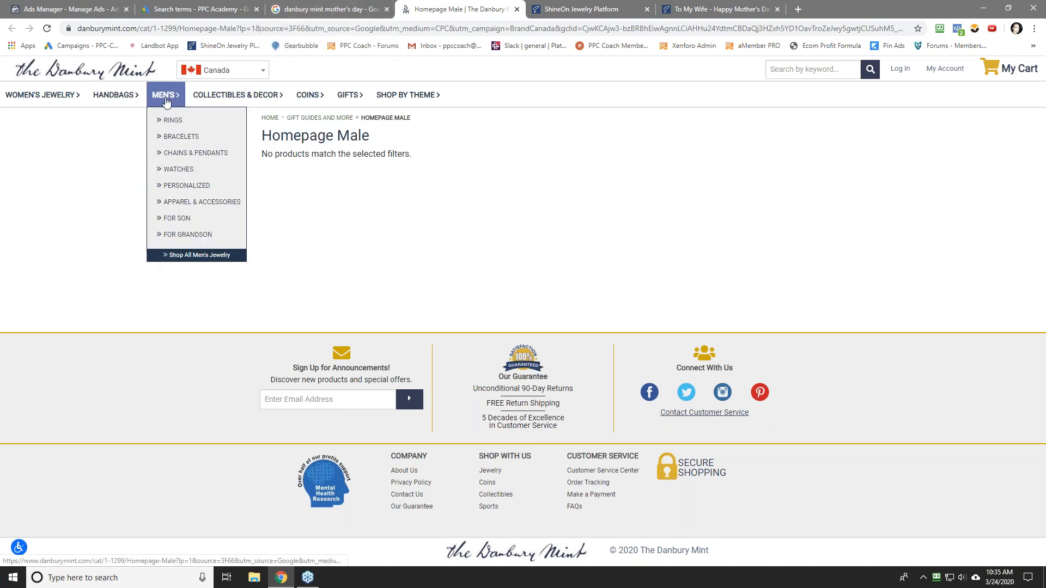
left_click(52, 103)
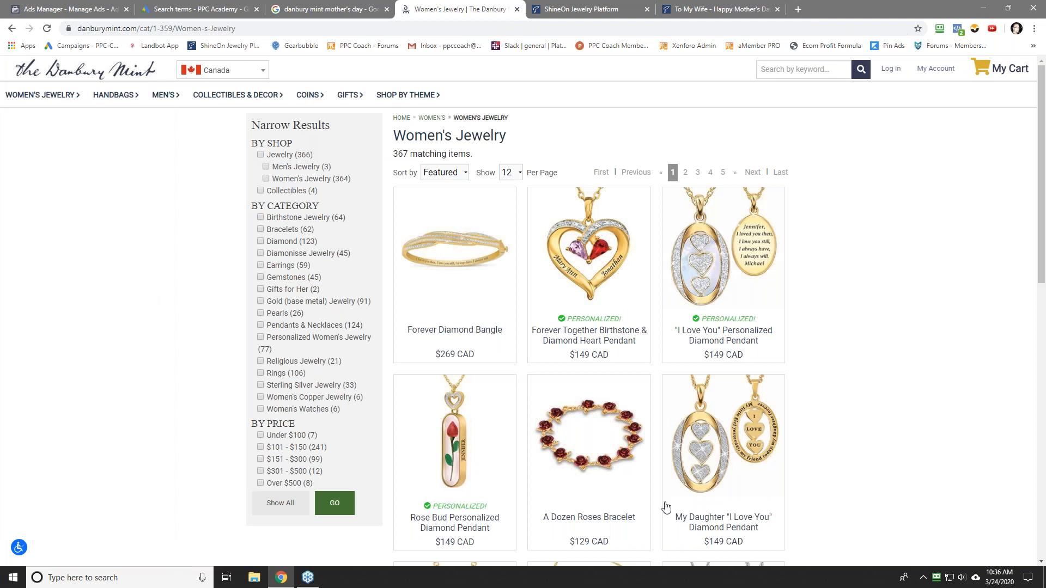
Open the "Mother's Day Gifts | The Danbury Mint" result in a new tab, check it, and return to the Women's Jewelry page.
left_click(348, 8)
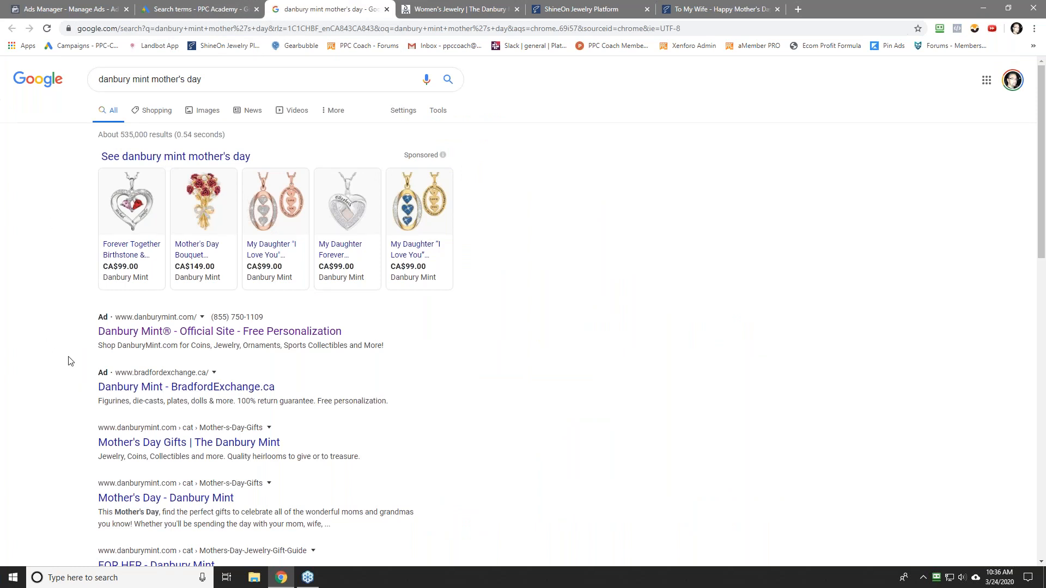
right_click(196, 444)
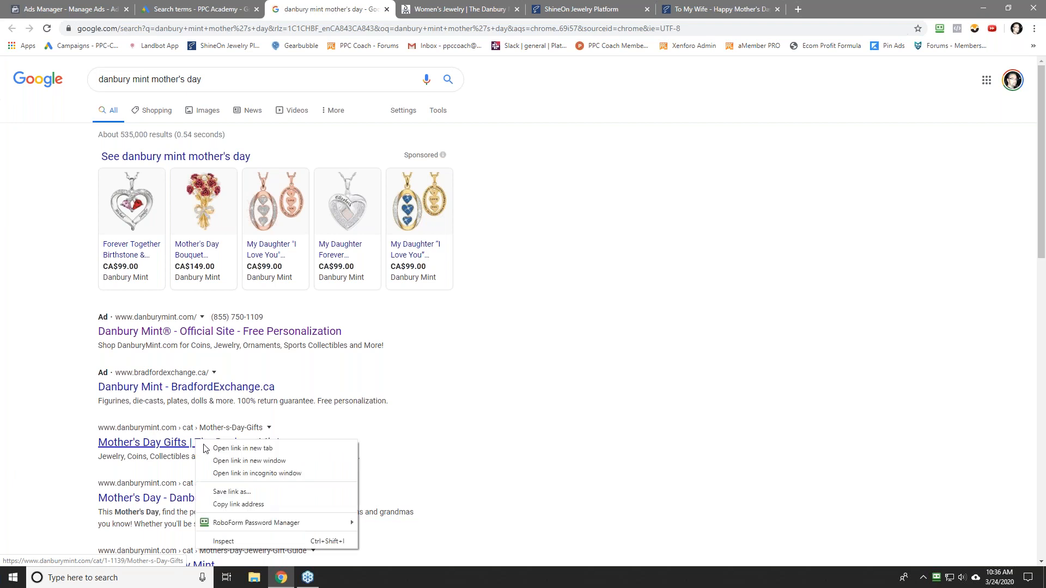
left_click(229, 450)
left_click(584, 9)
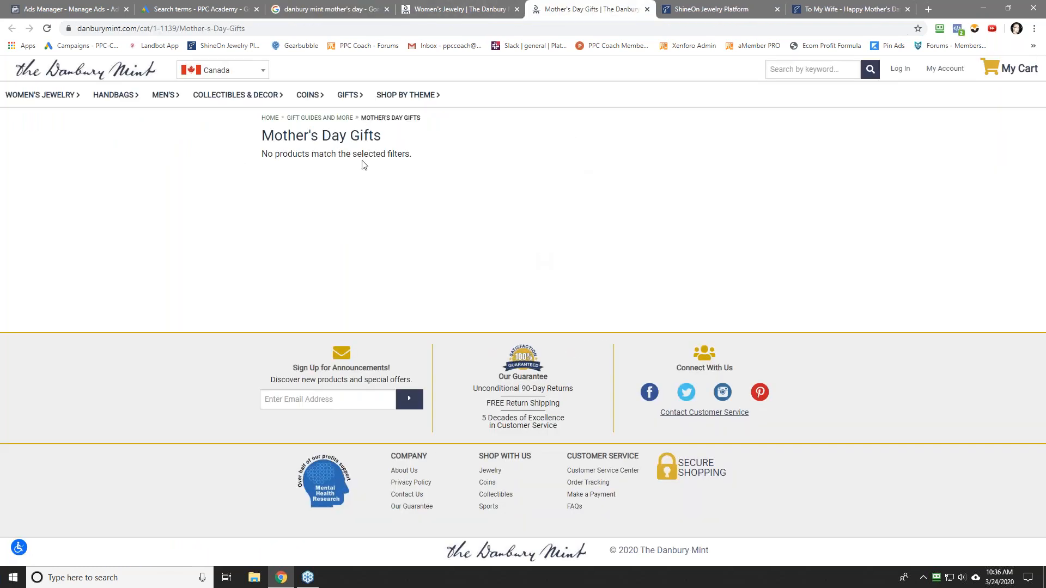
left_click(423, 5)
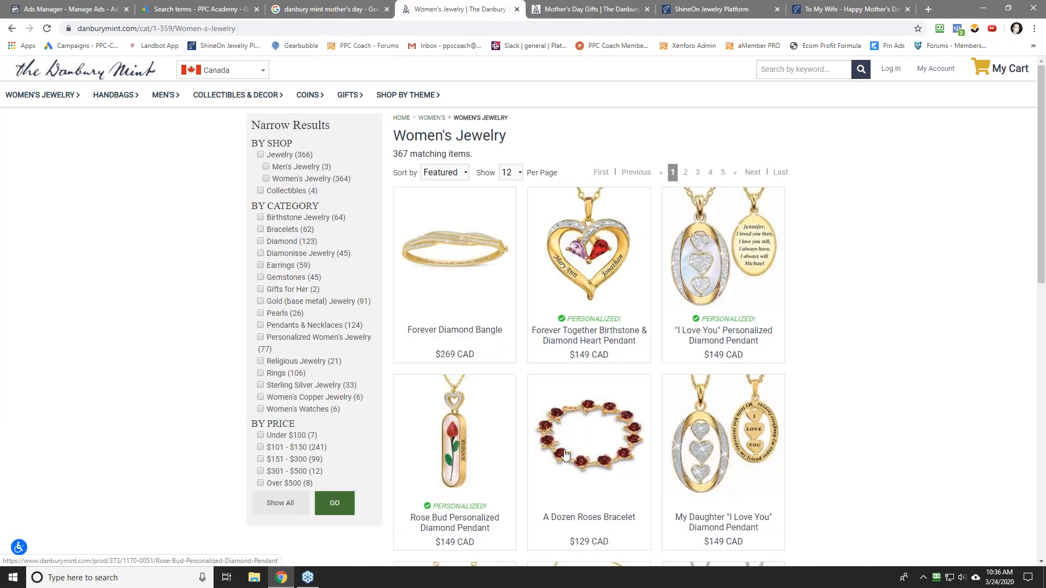
Copy "danbury" from the Google Ads search terms and save it as a negative keyword for ad group 001-001.
left_click(183, 9)
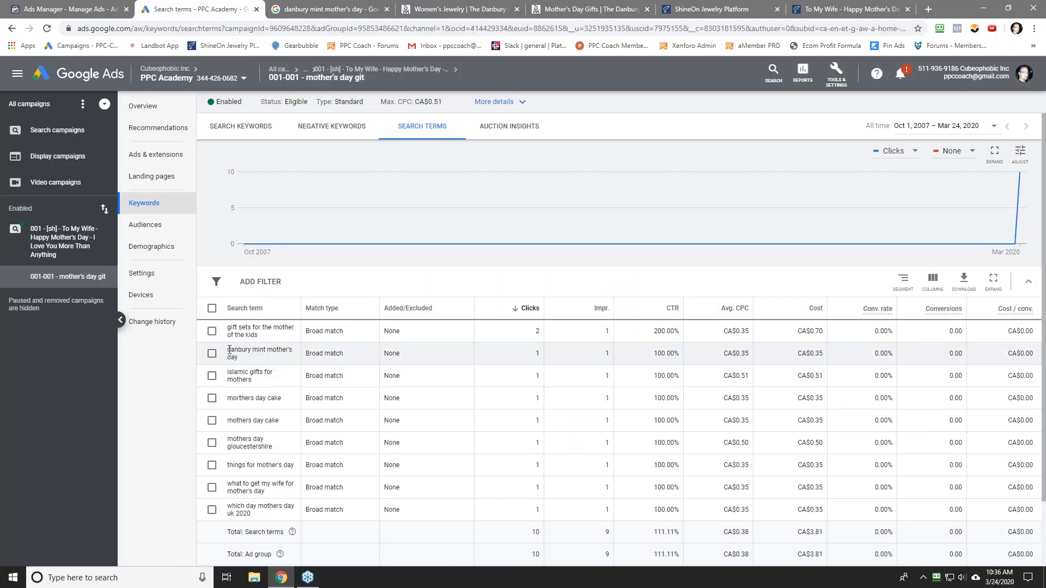
left_click_drag(228, 349, 234, 351)
right_click(235, 349)
left_click(256, 360)
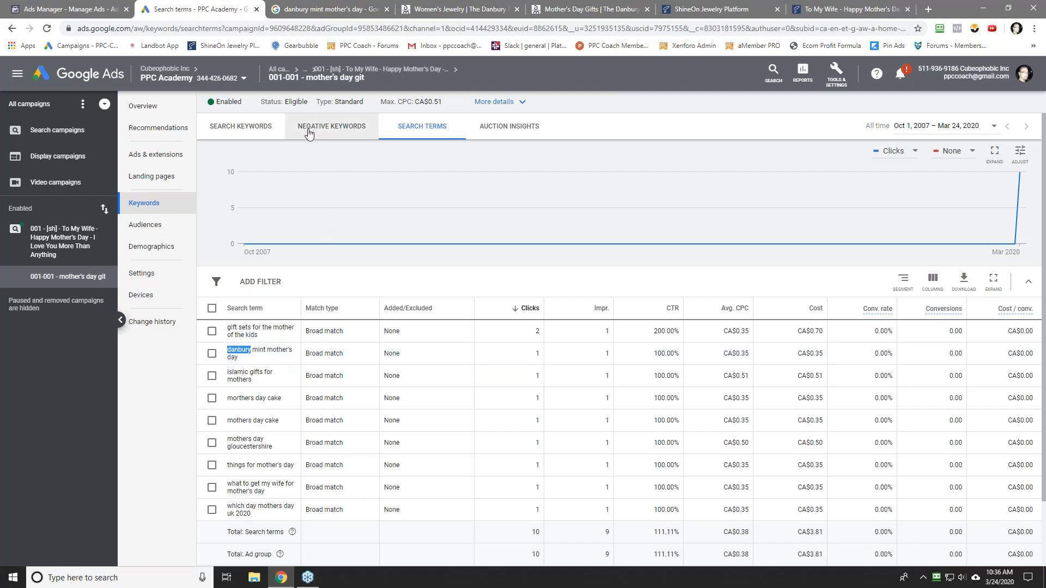
left_click(212, 354)
left_click(212, 354)
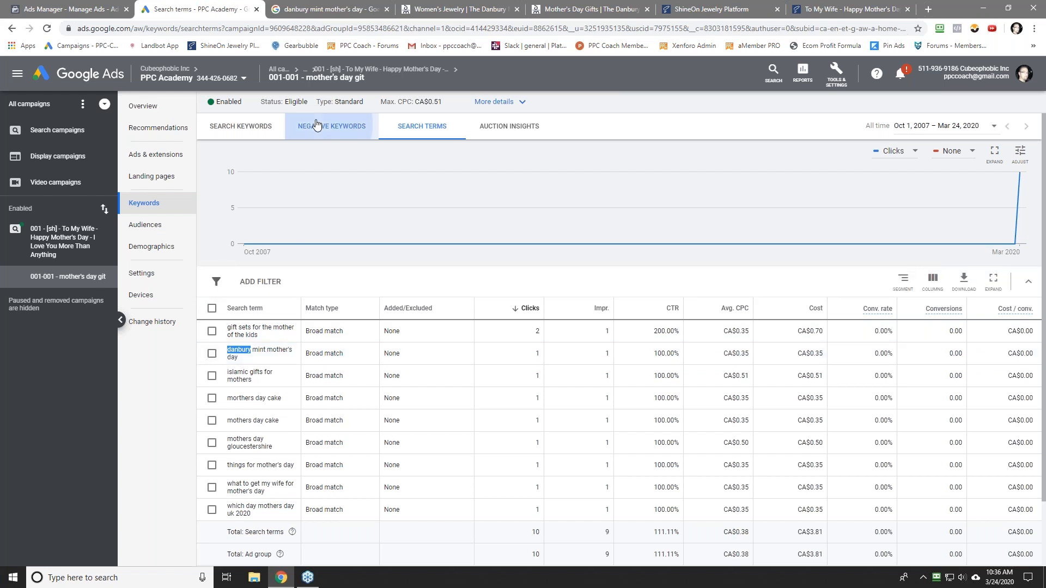
left_click(305, 124)
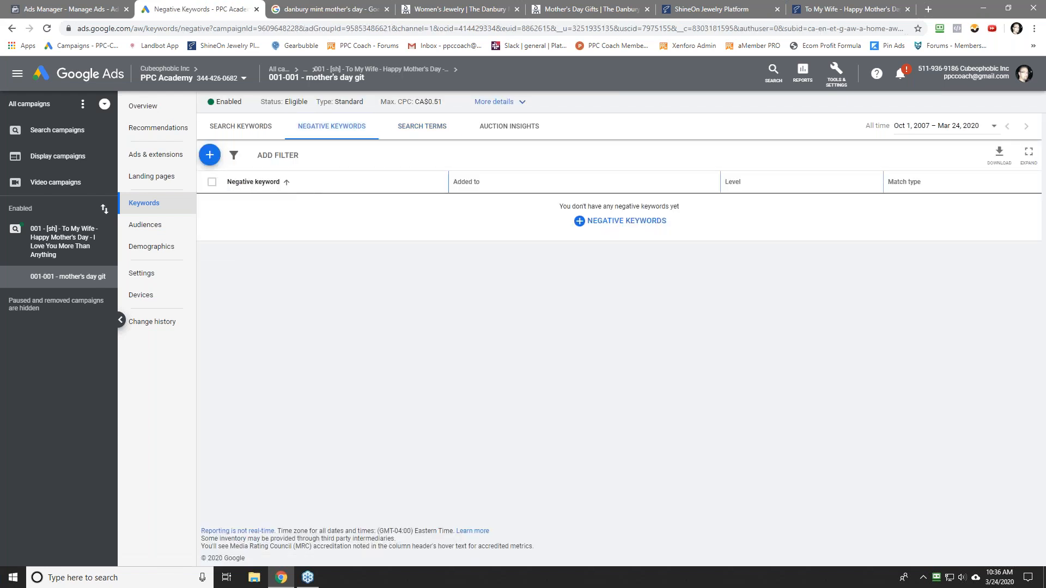
left_click(209, 154)
right_click(240, 293)
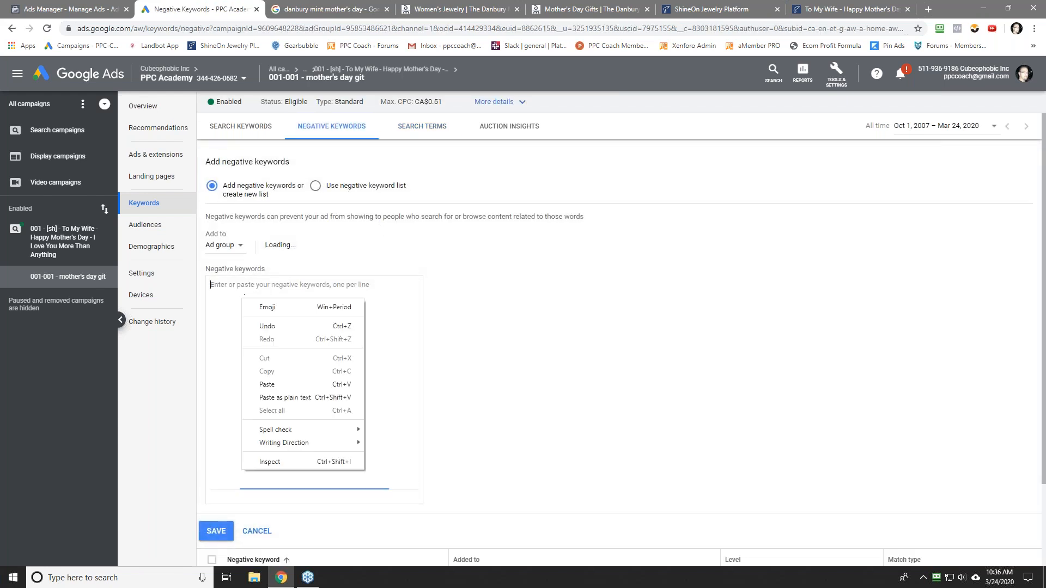
left_click(286, 380)
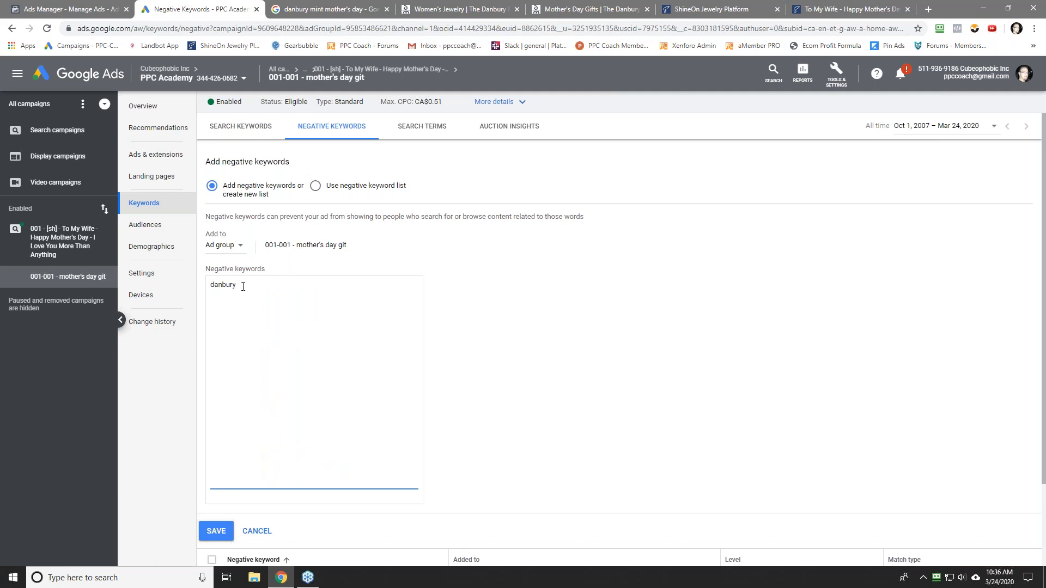
left_click(216, 532)
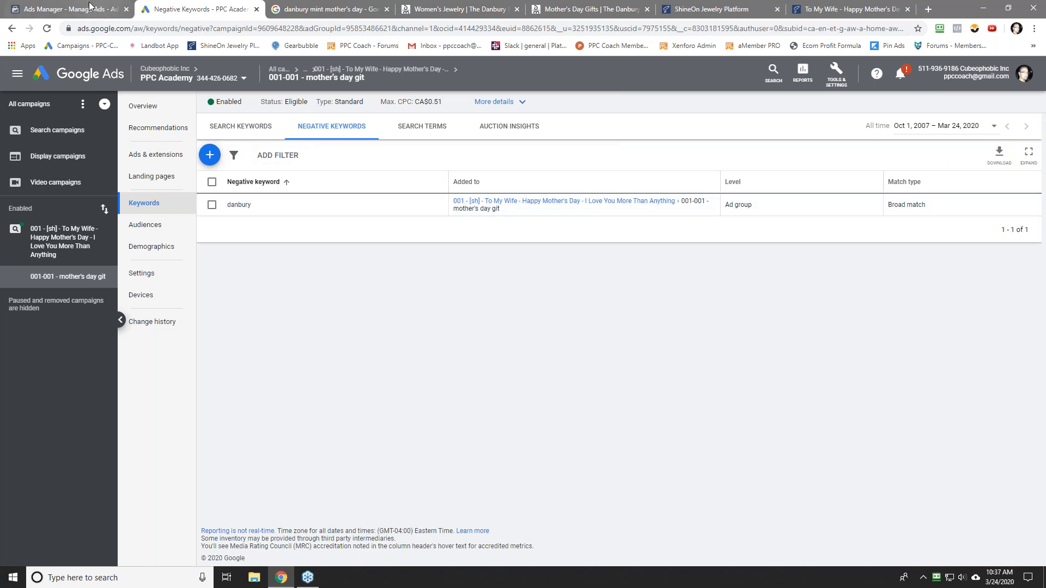
Return to the ad group's search terms and search Google for the term "islamic gifts for mothers".
left_click(422, 127)
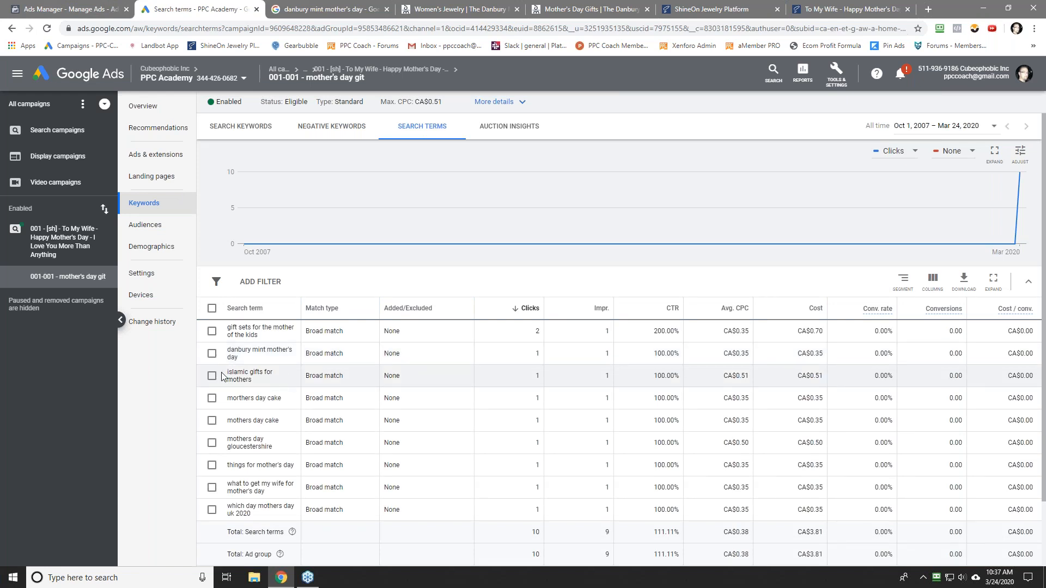
left_click_drag(230, 373, 262, 386)
right_click(241, 376)
left_click(273, 398)
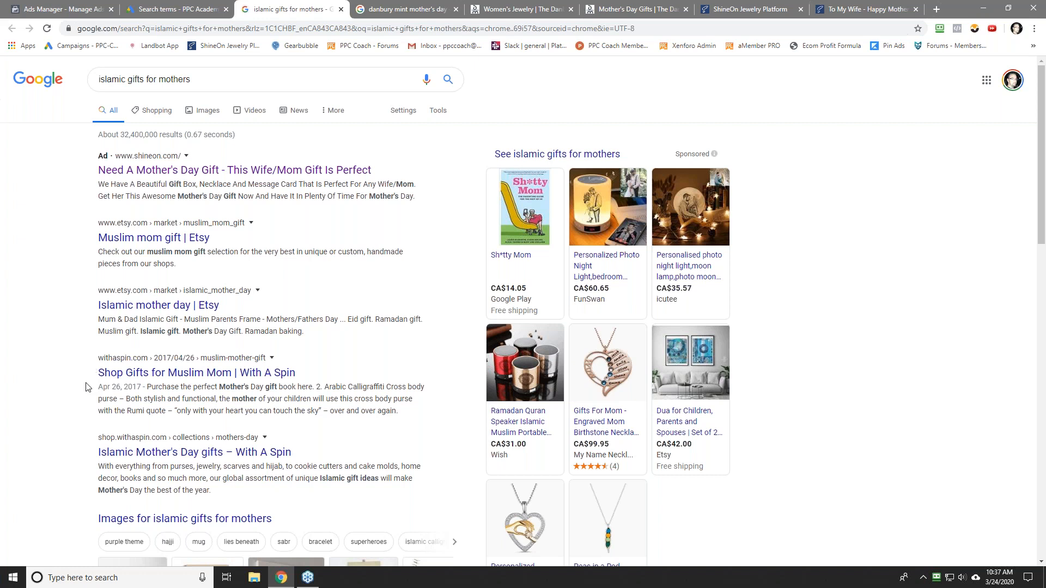
Open the "Muslim mom gift | Etsy" result in a new tab and look through the kinds of products offered.
right_click(136, 247)
left_click(164, 253)
left_click(348, 5)
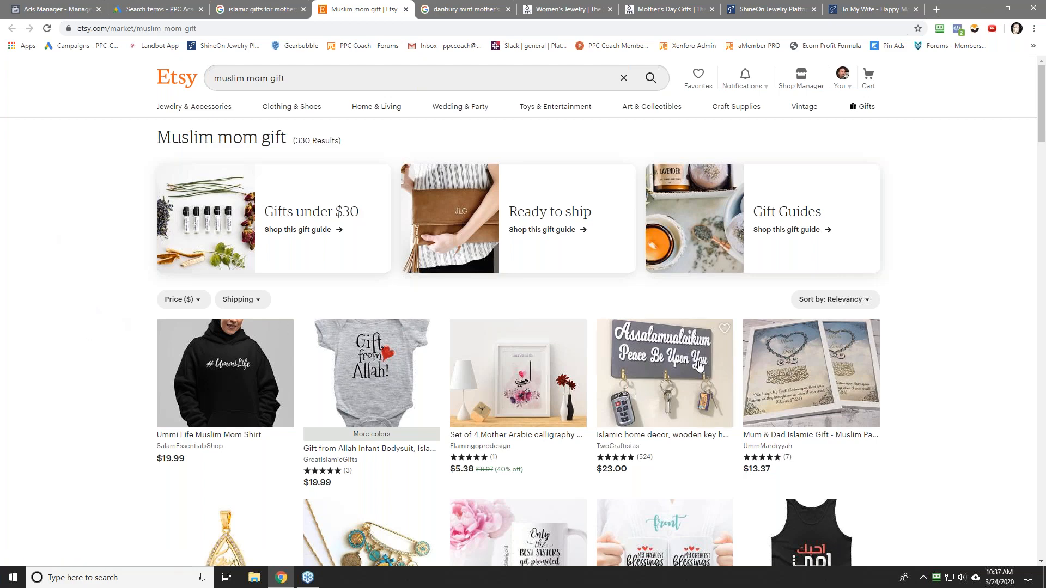
scroll(52, 378, "down", 5)
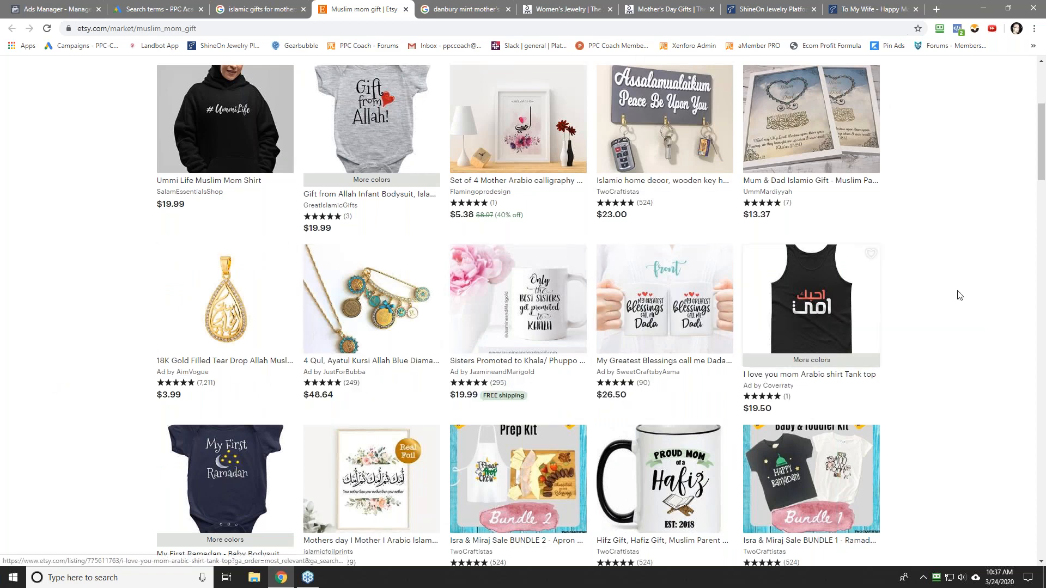
scroll(939, 363, "down", 2)
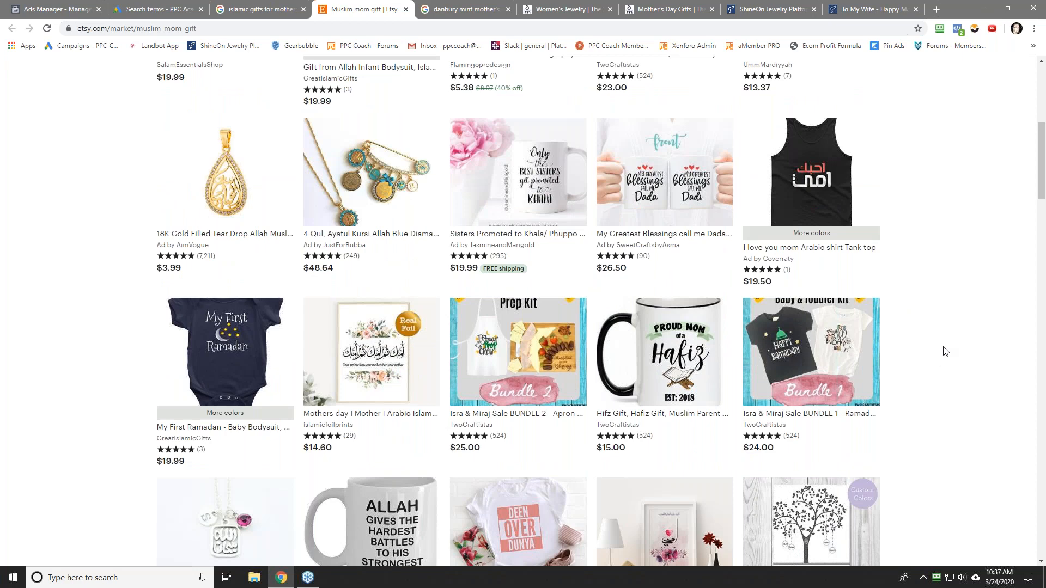
scroll(945, 352, "down", 4)
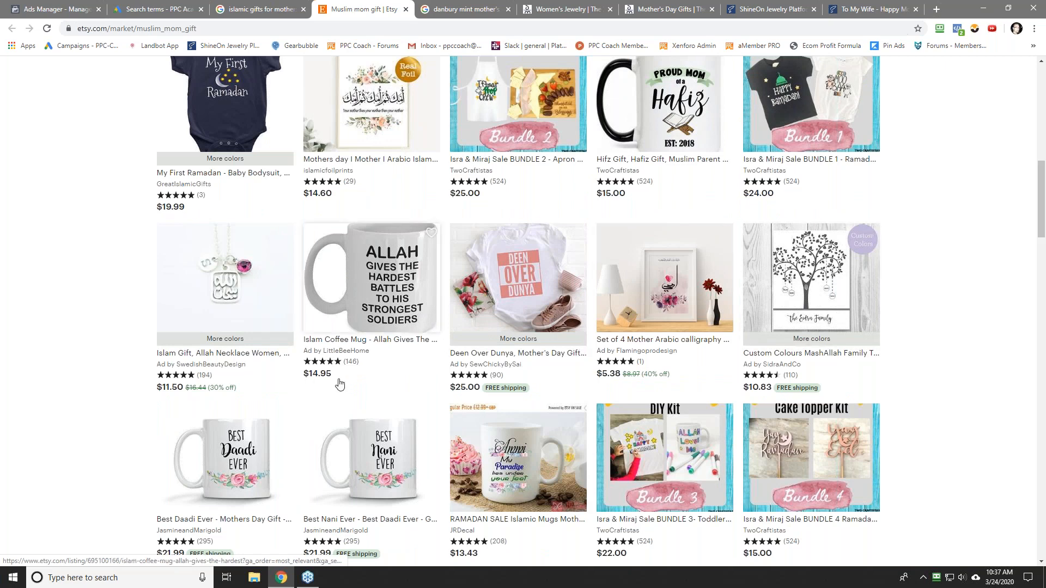
scroll(93, 383, "down", 5)
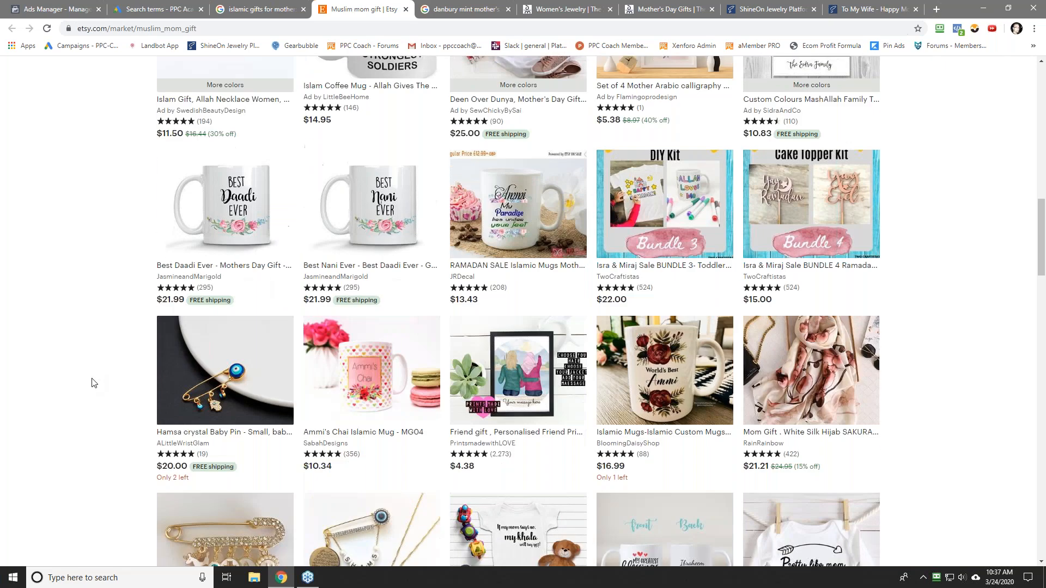
scroll(92, 383, "down", 3)
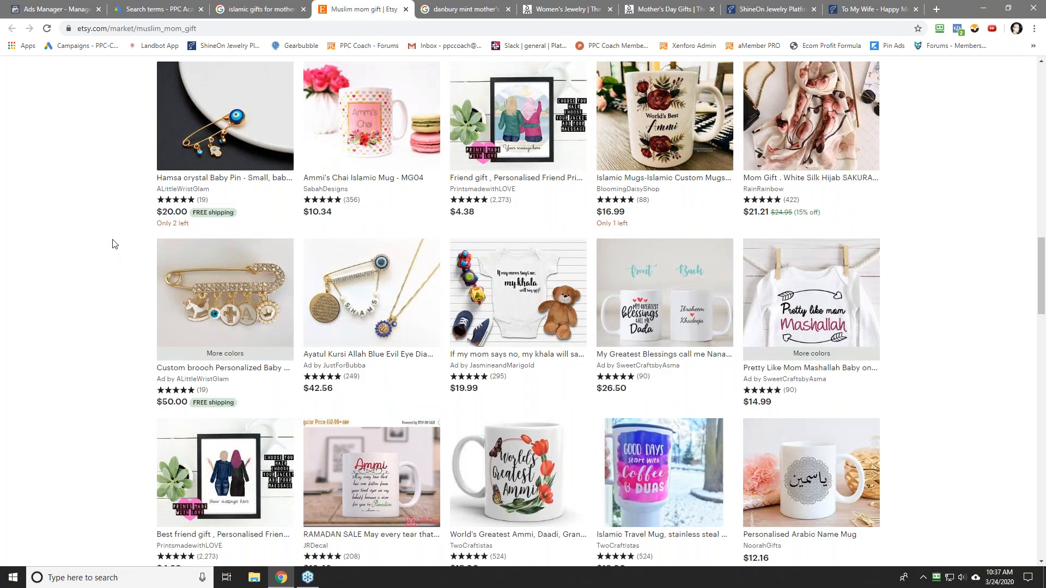
scroll(113, 243, "down", 5)
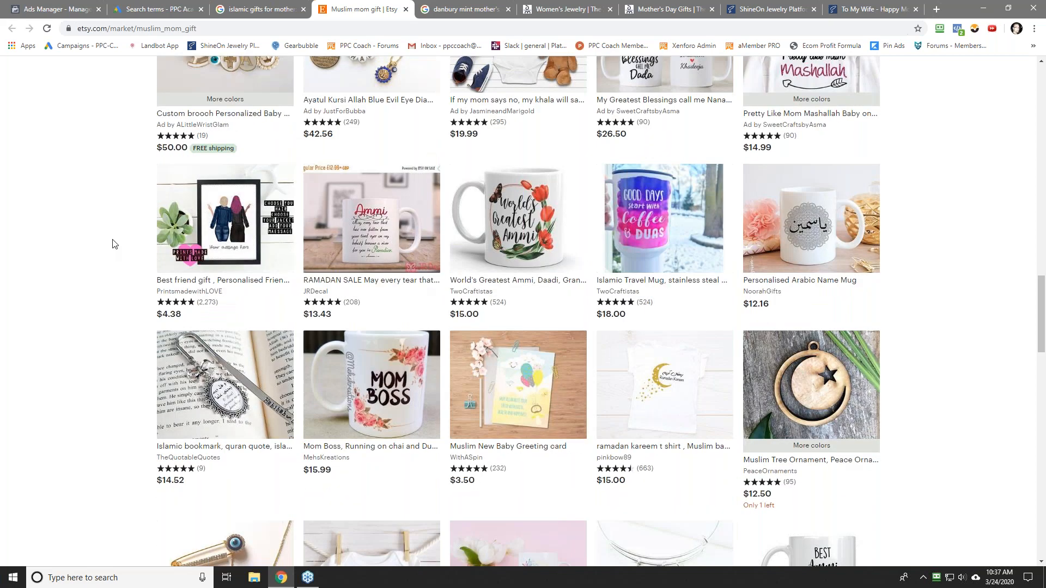
scroll(113, 243, "down", 5)
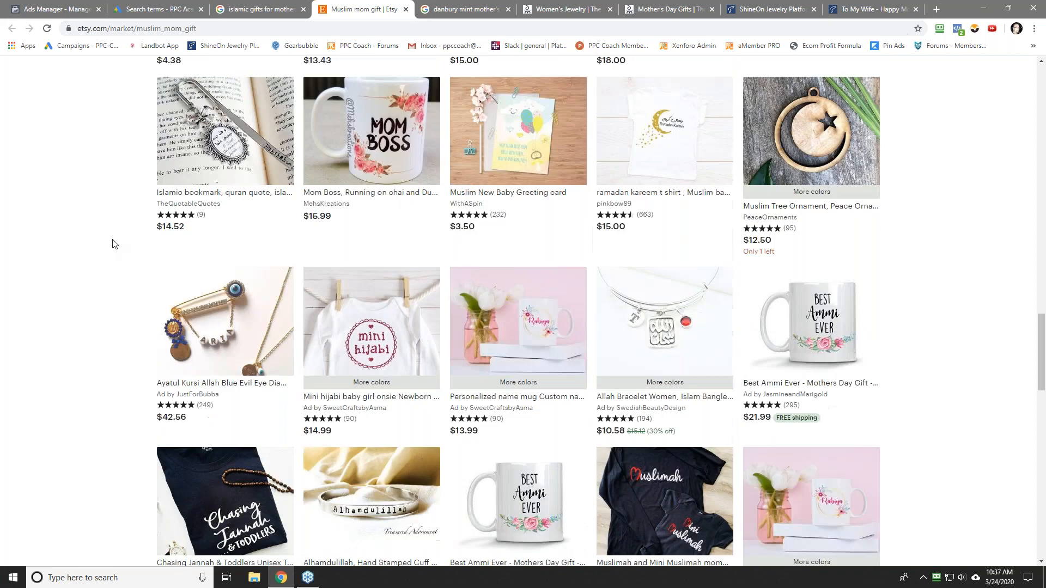
scroll(110, 299, "down", 5)
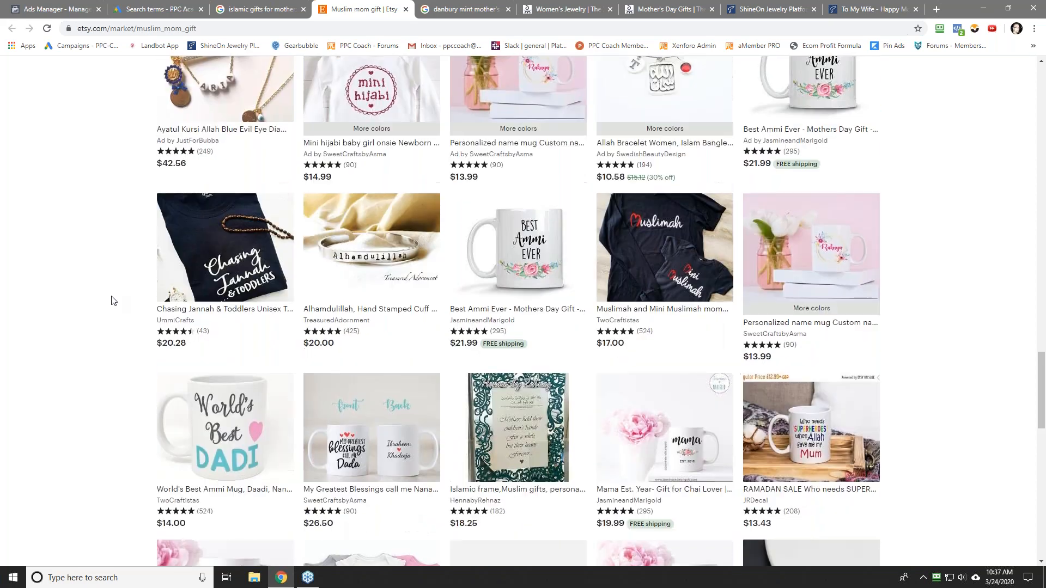
scroll(106, 298, "down", 5)
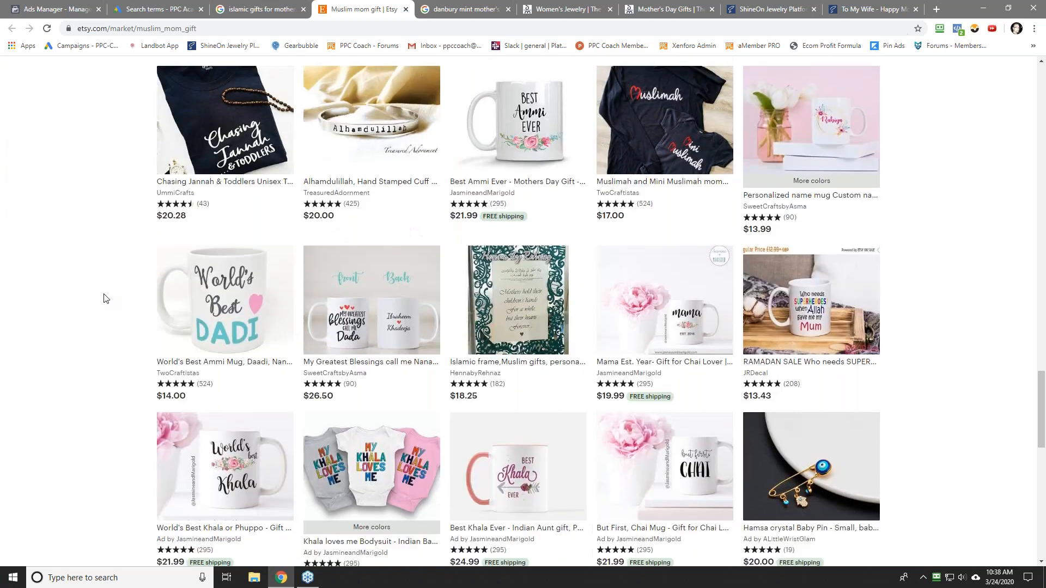
scroll(106, 298, "down", 5)
scroll(107, 299, "down", 3)
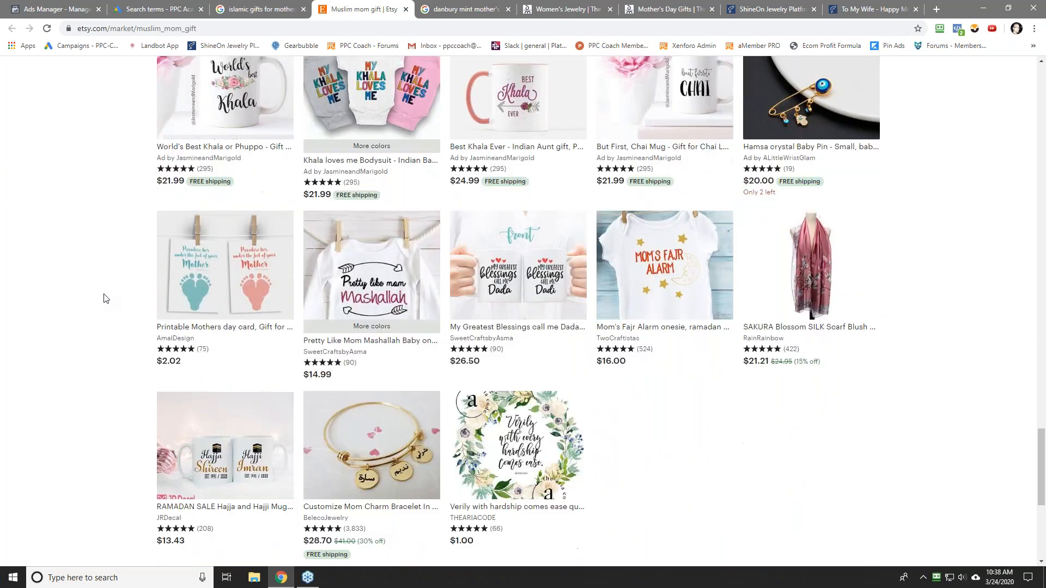
Look through the rest of the Etsy "Muslim mom gift" listings and return to the Google Ads search terms.
scroll(106, 299, "down", 3)
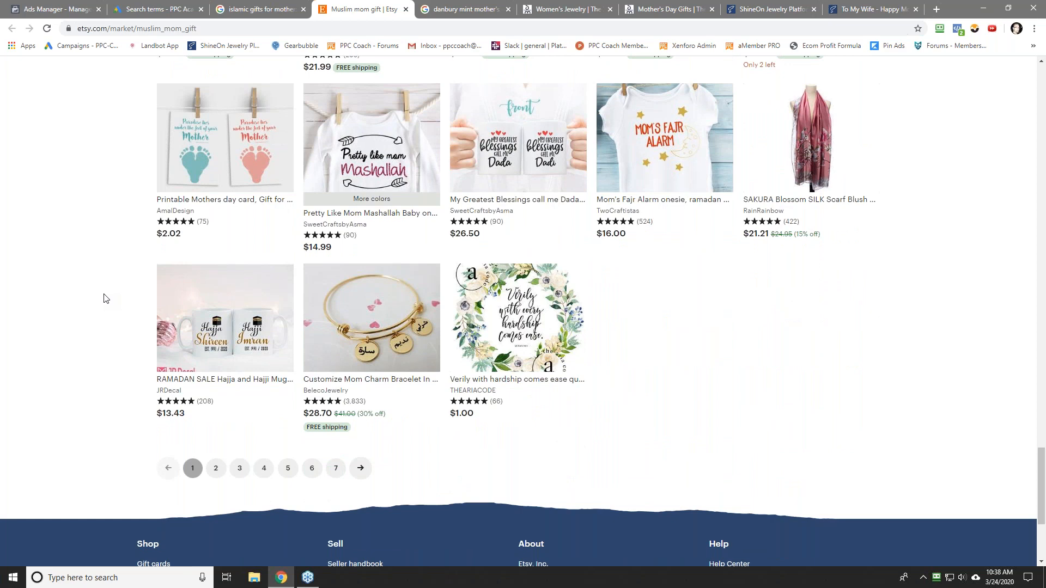
scroll(107, 298, "up", 20)
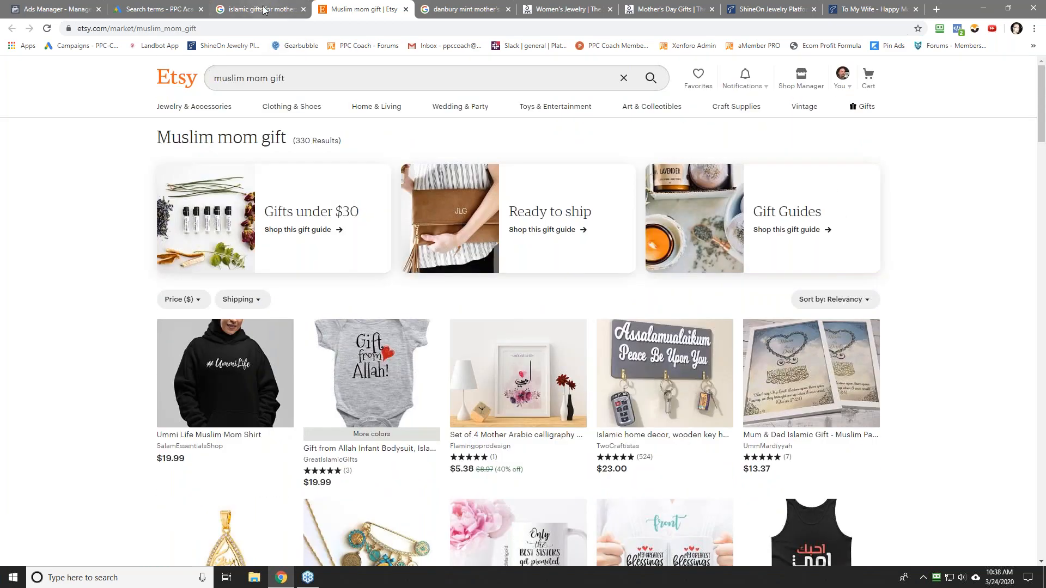
left_click(264, 9)
left_click(158, 9)
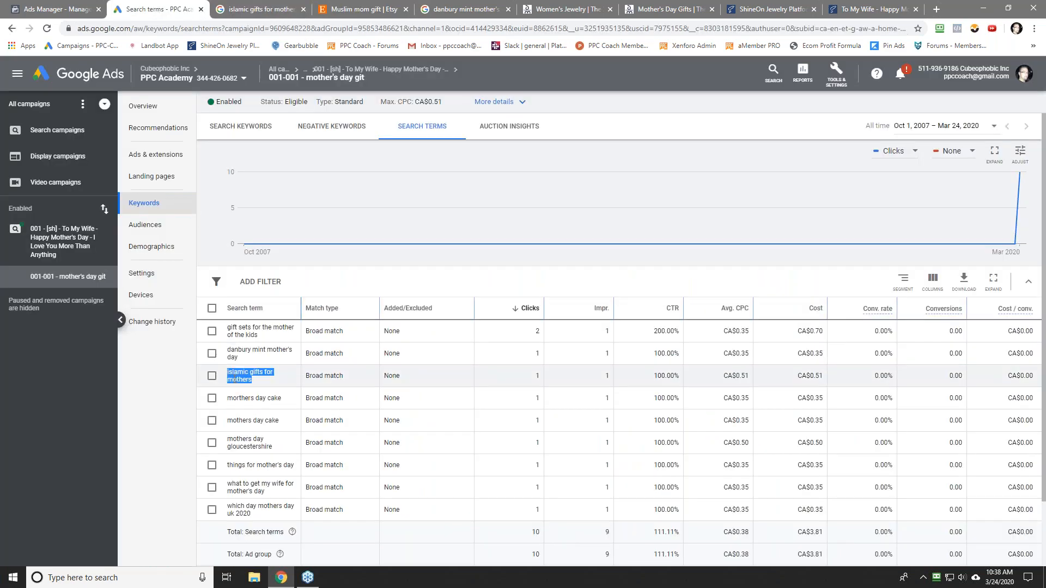
Copy "islamic" from the search term "islamic gifts for mothers" and save it as a negative keyword for ad group 001-001.
left_click(235, 376)
left_click_drag(227, 373, 243, 370)
right_click(248, 371)
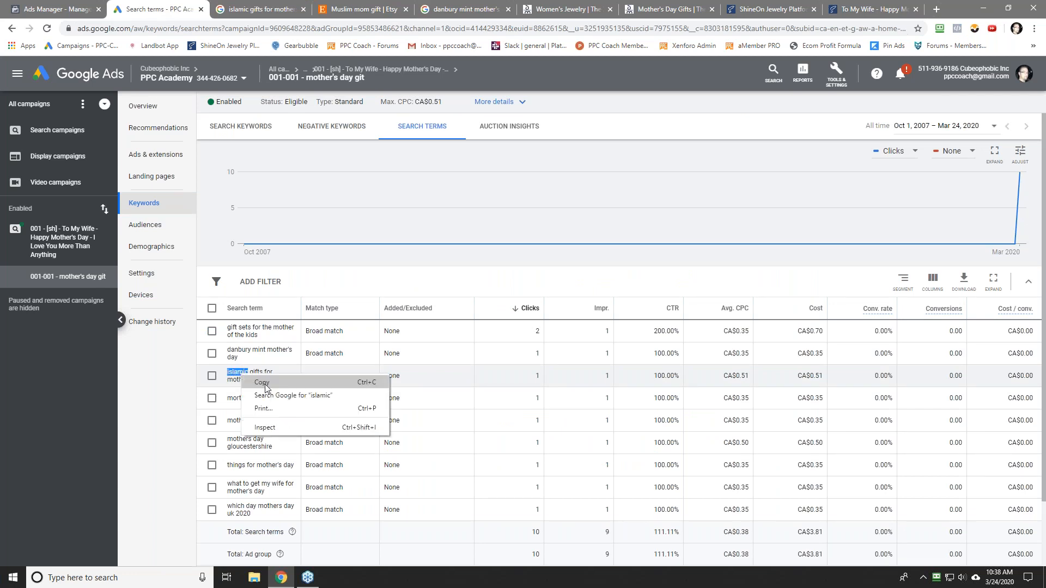
left_click(252, 377)
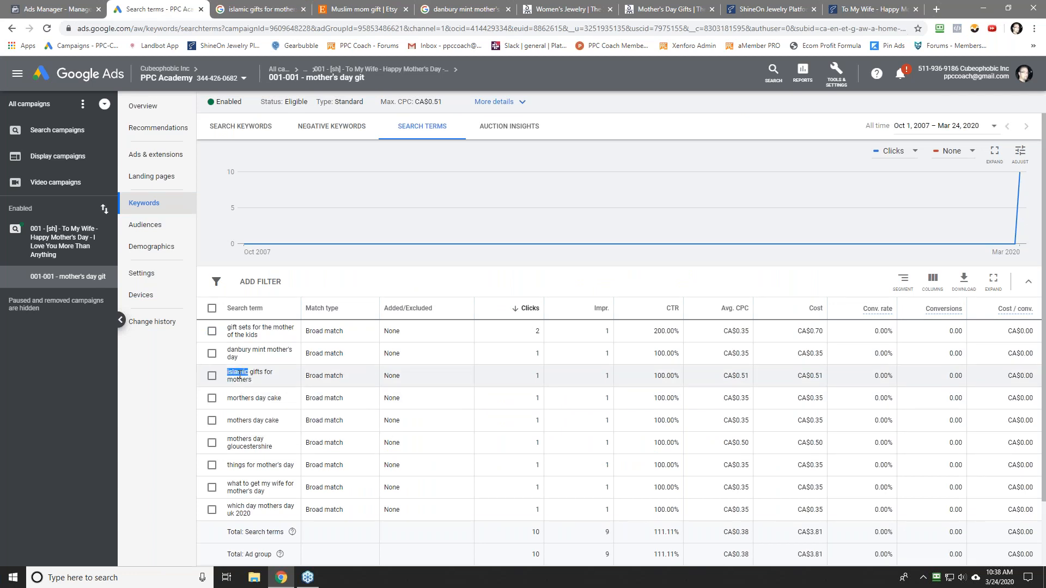
left_click(332, 126)
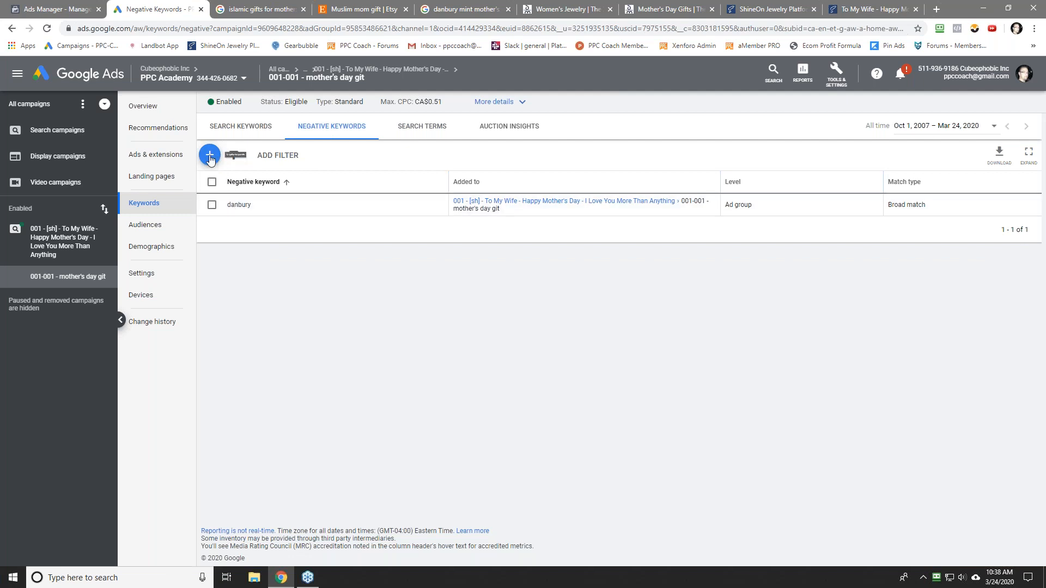
left_click(210, 156)
right_click(243, 314)
left_click(256, 398)
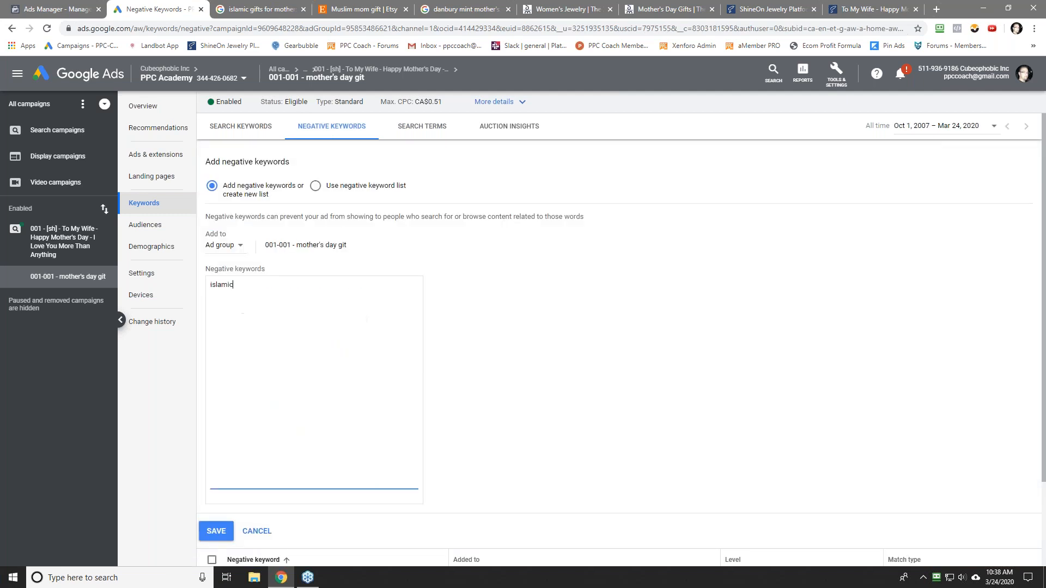
left_click(216, 531)
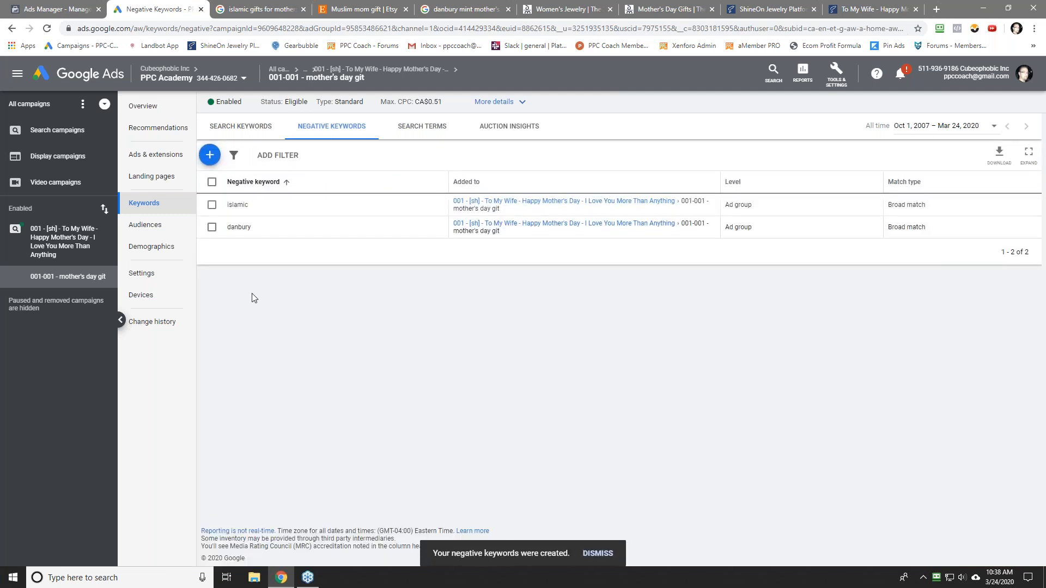
Copy "cake" from the ad group's search terms and save it as a negative keyword for ad group 001-001.
left_click(406, 127)
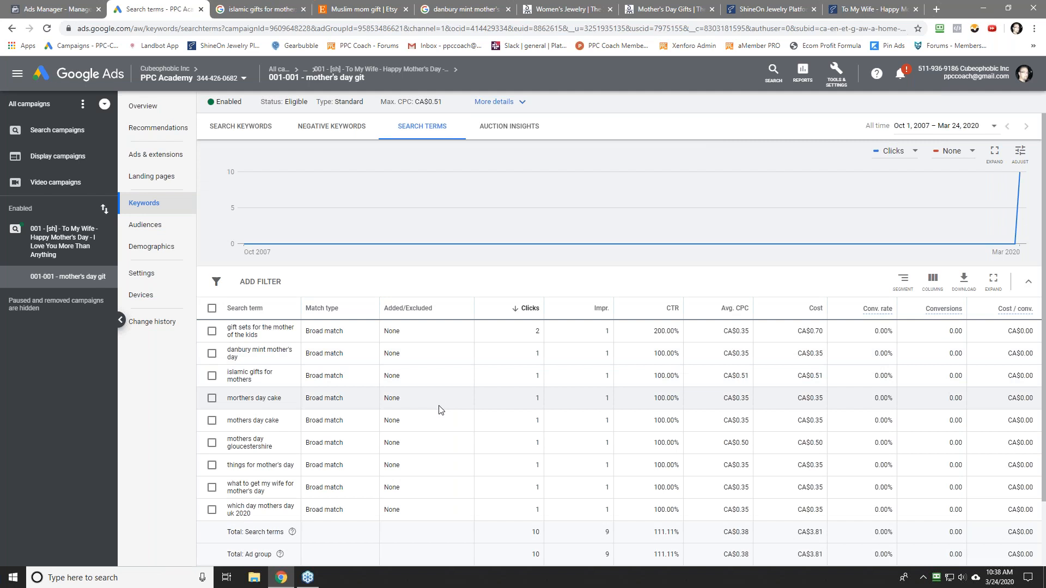
right_click(277, 400)
left_click(289, 405)
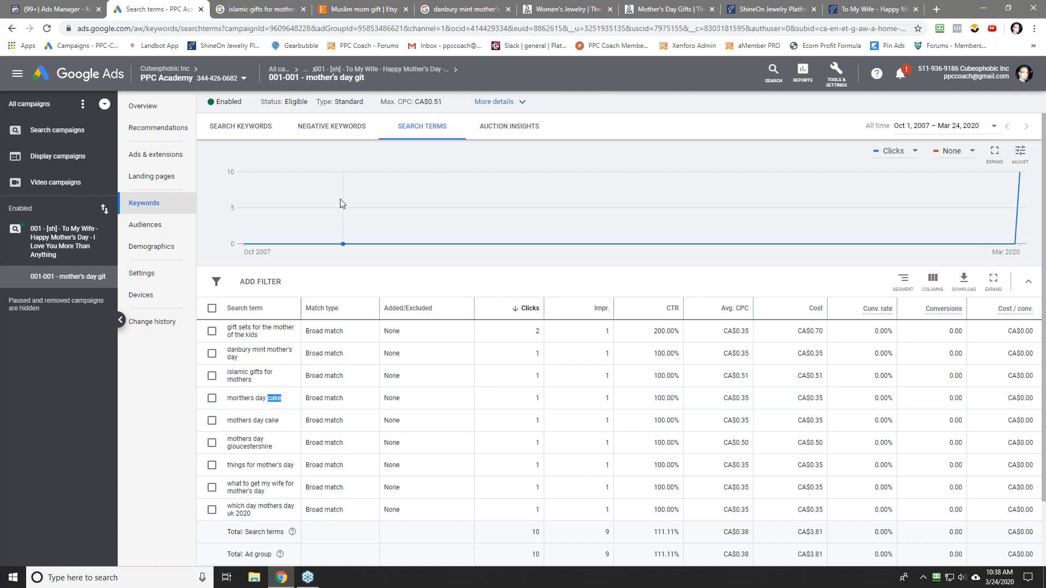
left_click(331, 131)
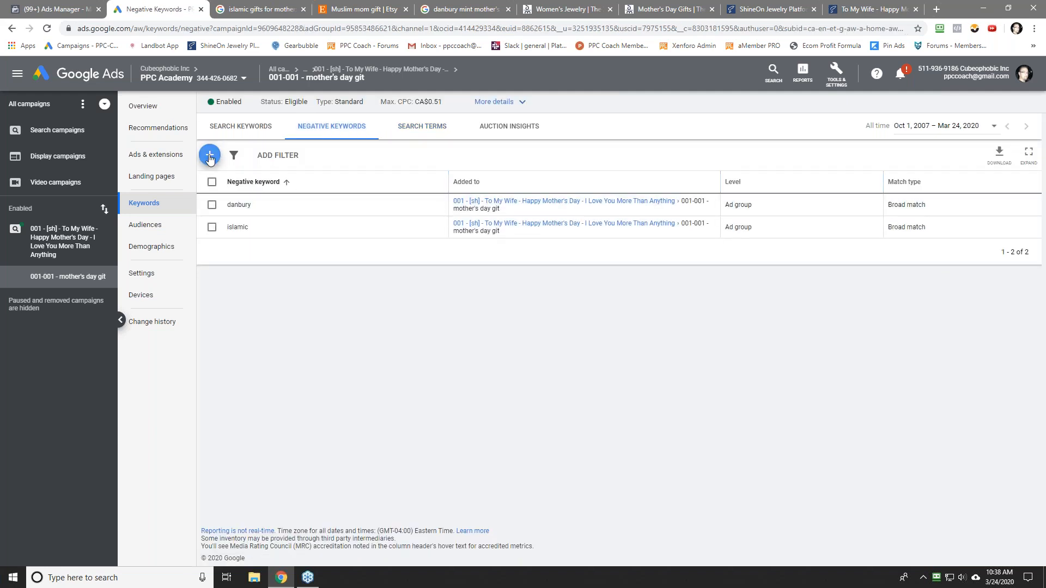
left_click(209, 155)
right_click(250, 312)
left_click(276, 398)
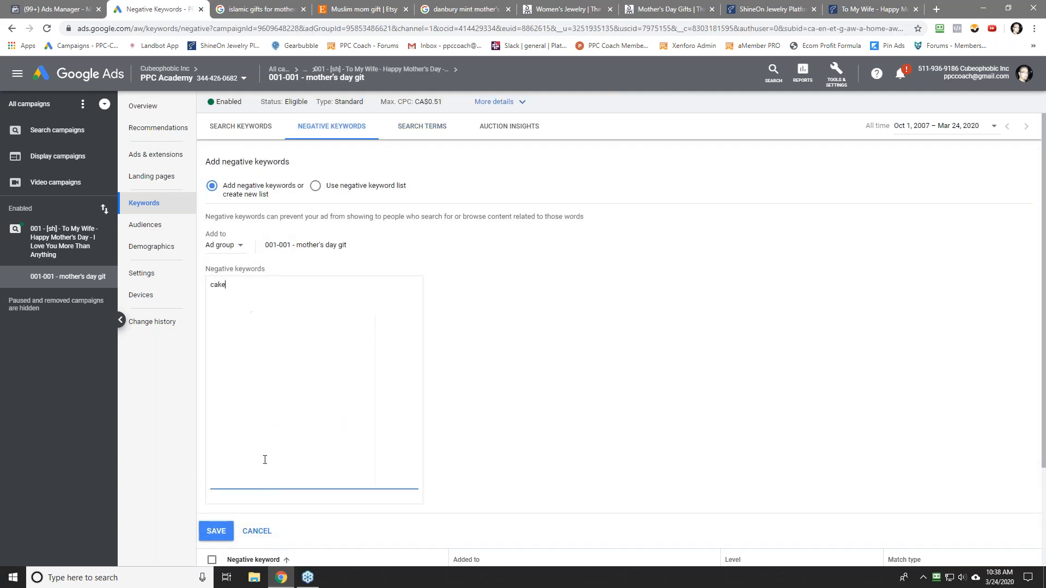
left_click(216, 531)
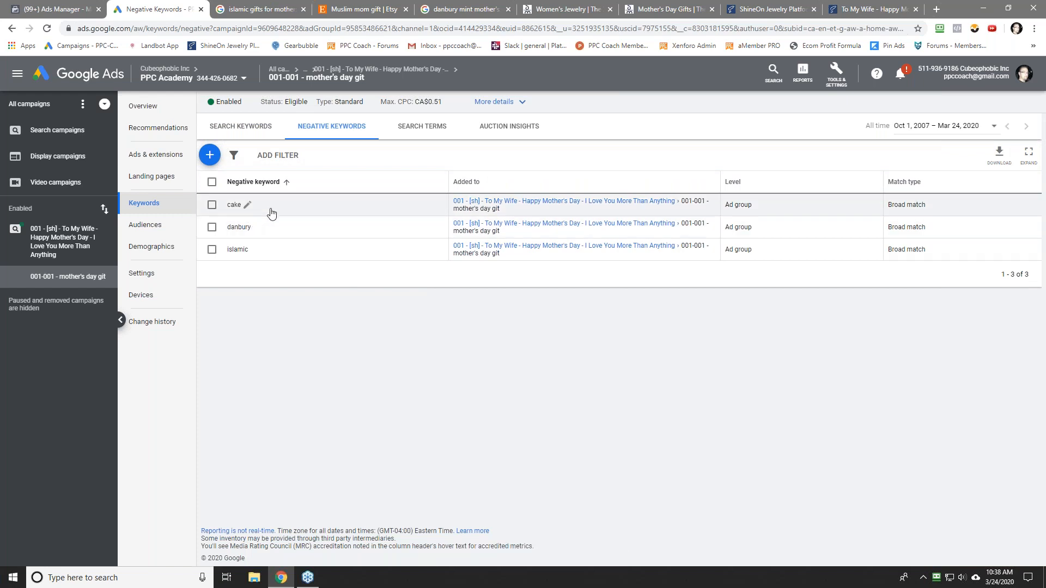
Search Google for the search term "mothers day gloucestershire", review the results, and return to the Google Ads search terms.
left_click(422, 125)
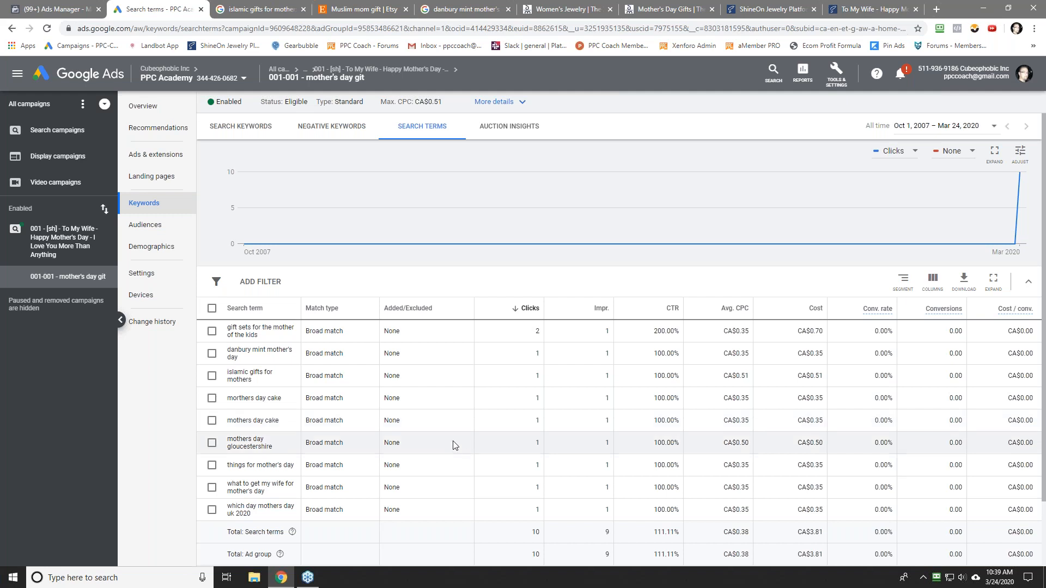
left_click_drag(228, 439, 278, 452)
right_click(235, 450)
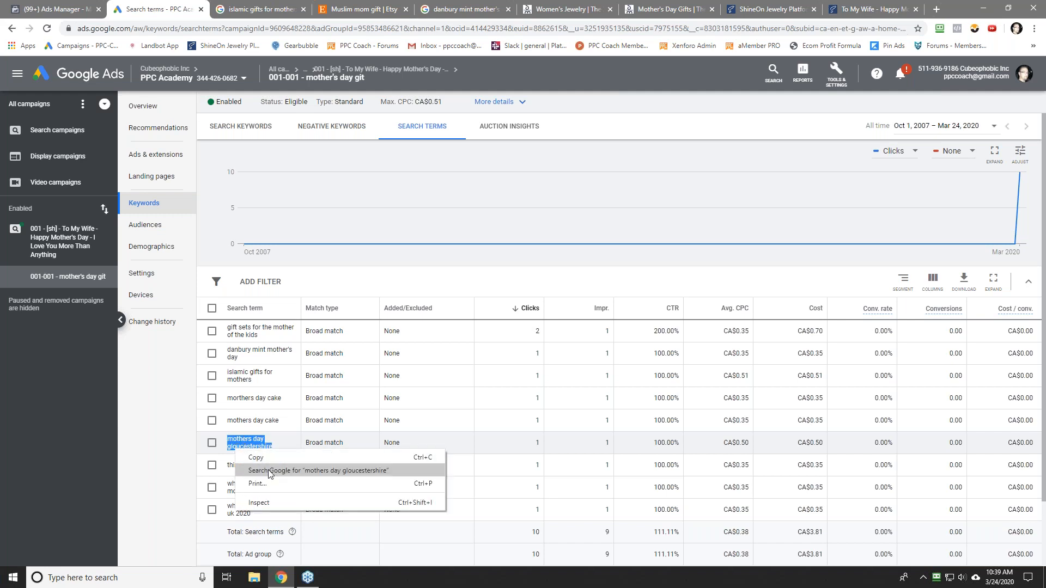
left_click(268, 472)
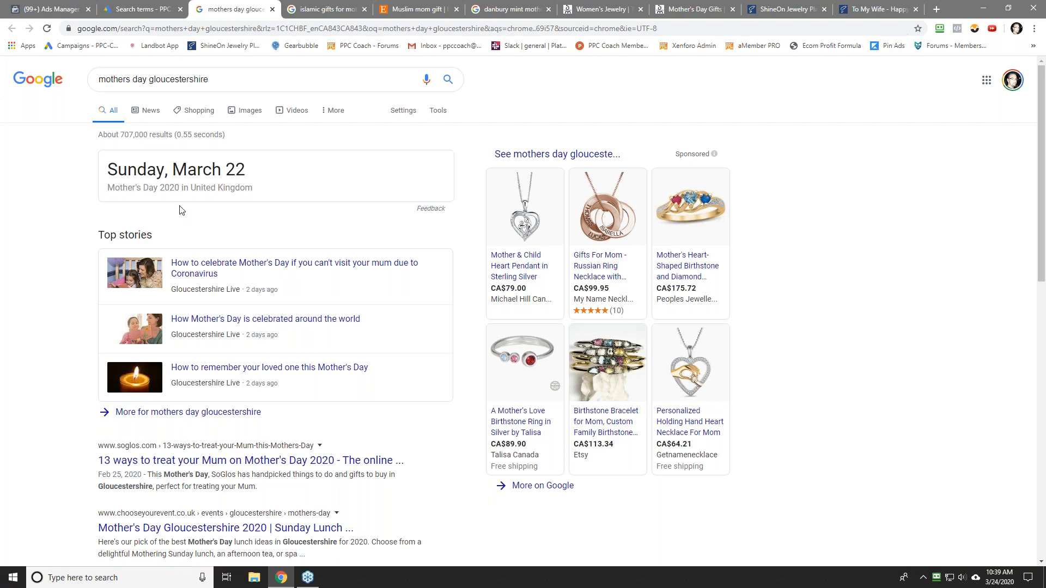
scroll(68, 334, "down", 2)
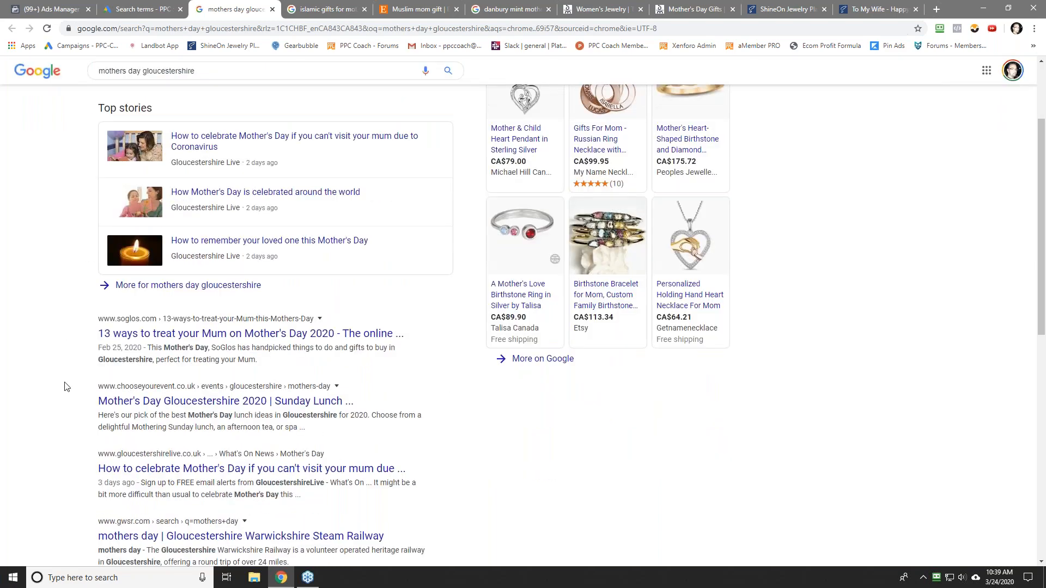
scroll(64, 387, "up", 3)
left_click(136, 9)
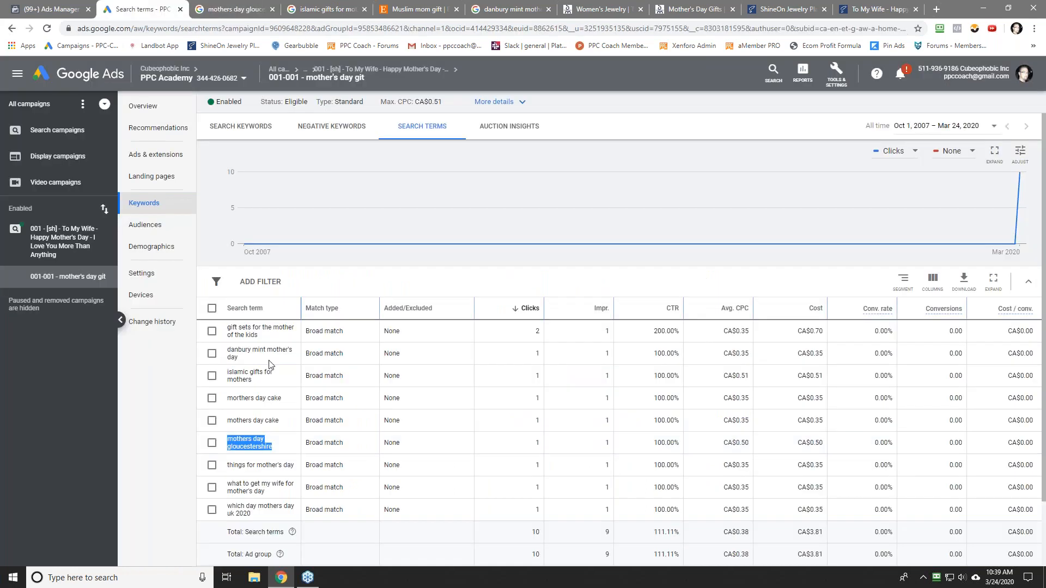
Copy "gloucestershire" from the search terms and save it as a negative keyword for ad group 001-001.
triple_click(250, 445)
double_click(249, 446)
right_click(248, 446)
key("Escape")
left_click(308, 126)
left_click(211, 154)
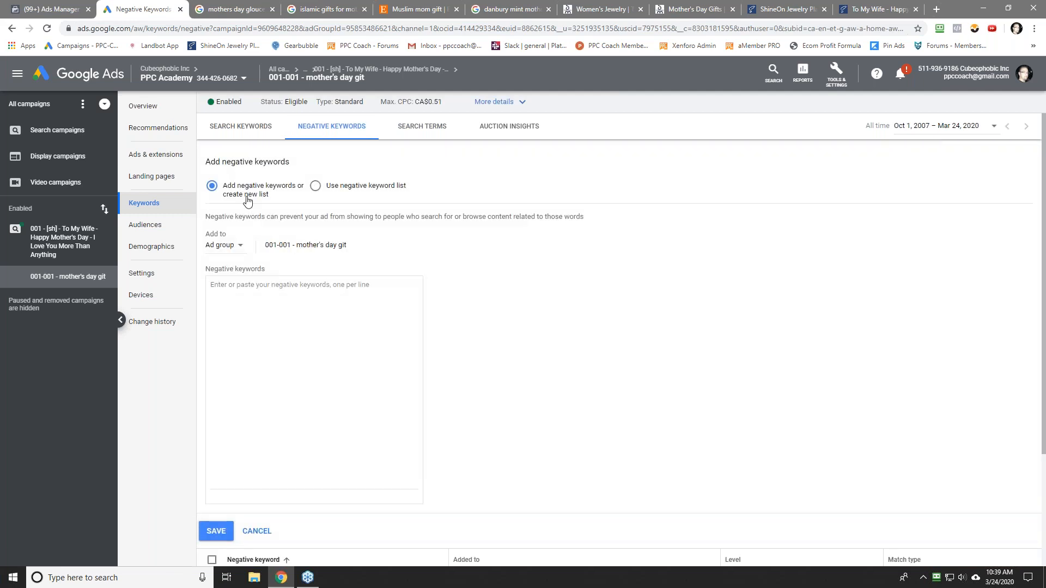
right_click(240, 322)
left_click(277, 407)
left_click(216, 531)
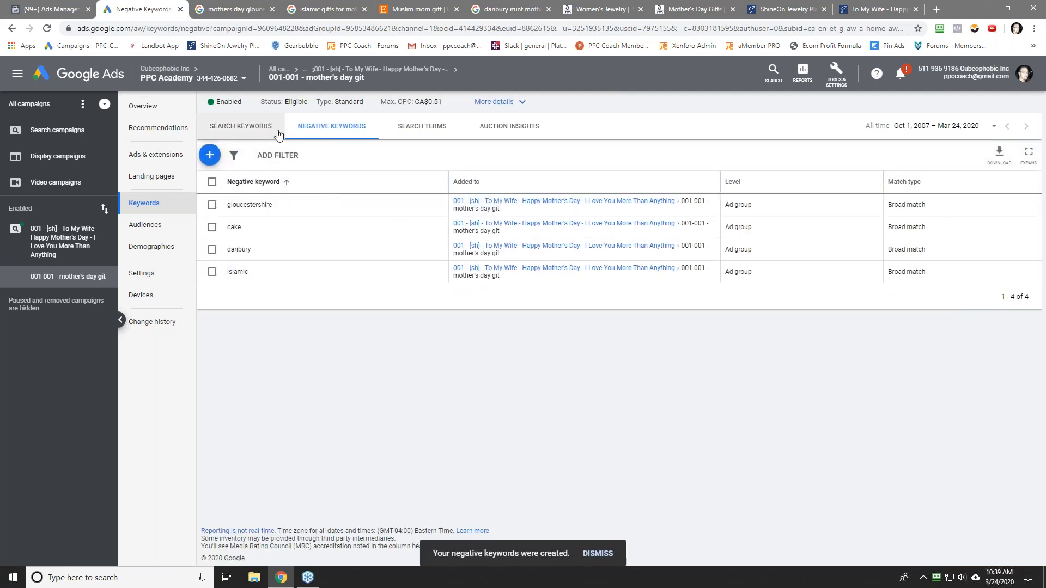
Add the search term "what to get my wife for mother's day" to ad group 001-001 as an exact match keyword and recheck the search terms.
left_click(402, 129)
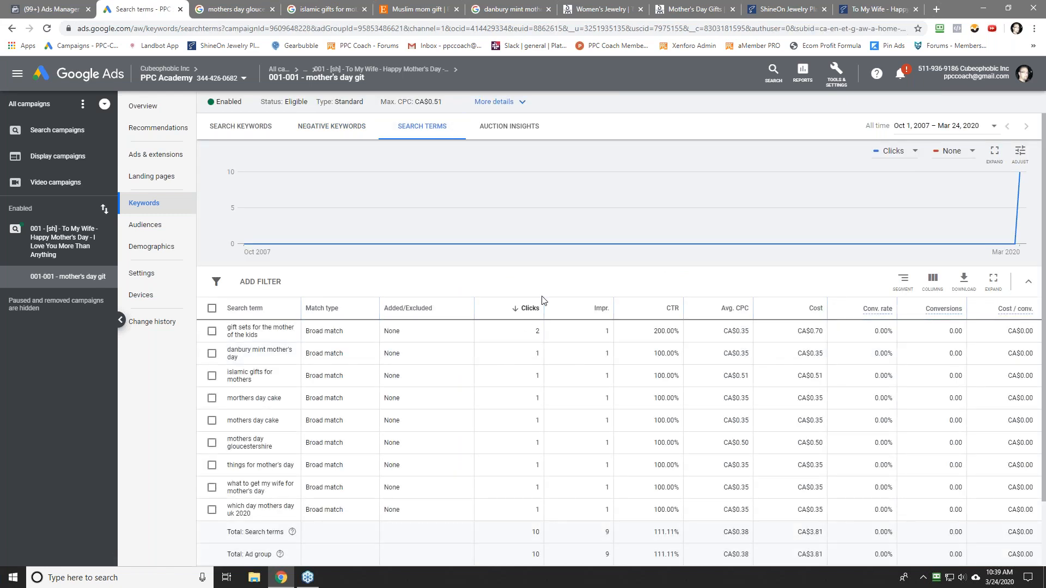
scroll(541, 299, "down", 2)
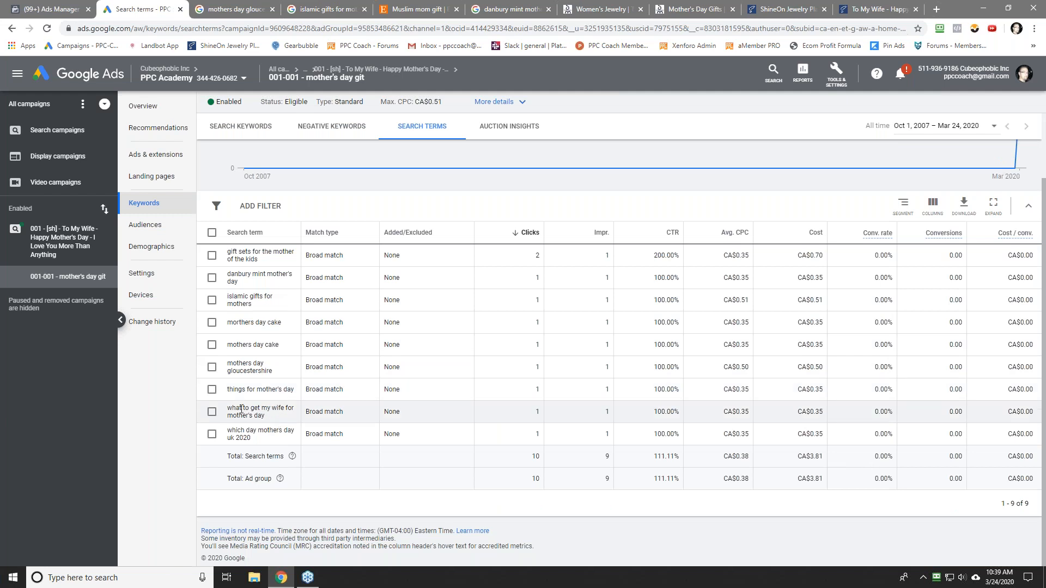
left_click_drag(229, 410, 272, 419)
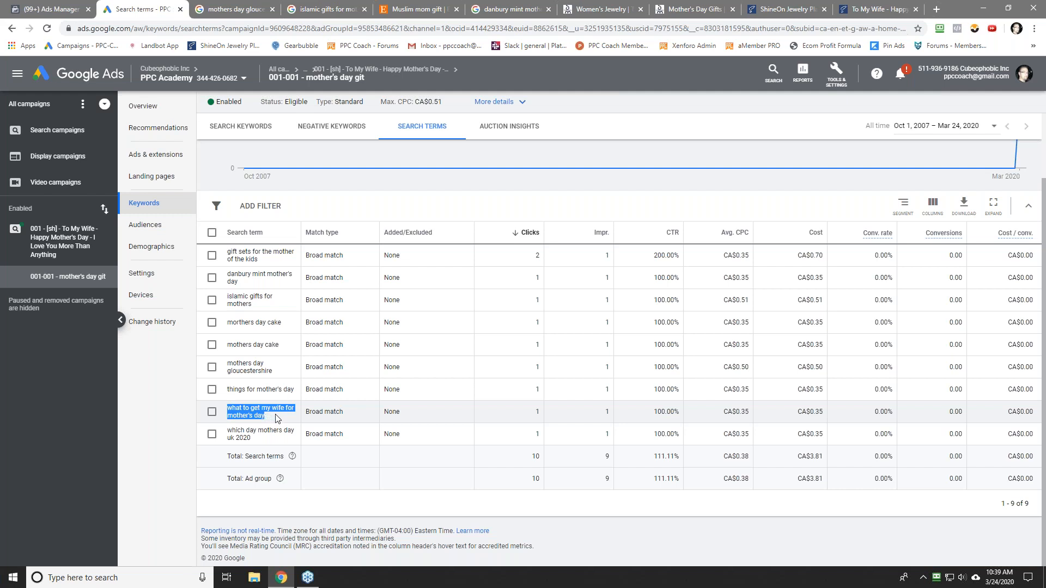
right_click(246, 412)
left_click(288, 428)
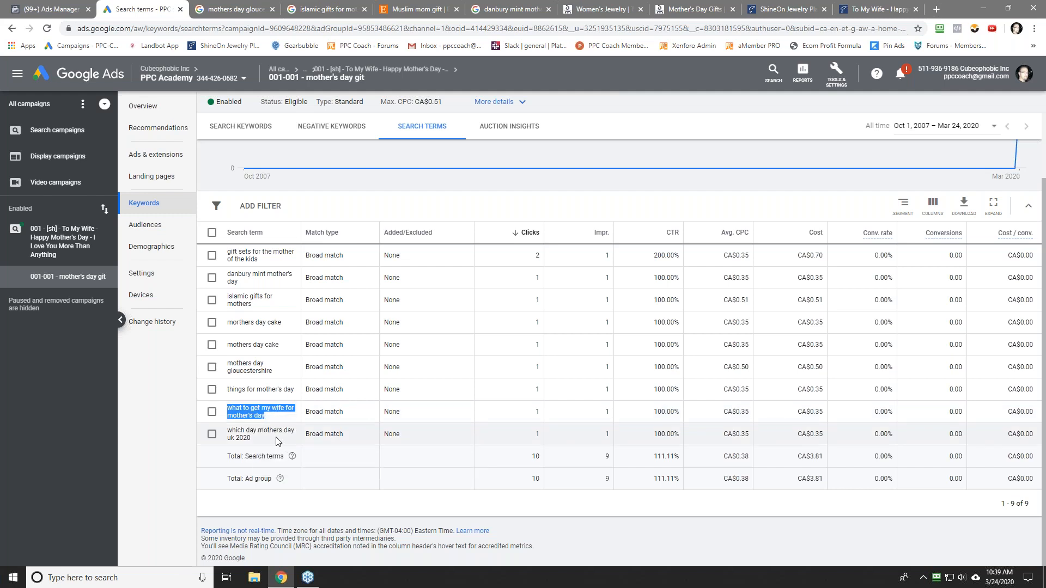
left_click(245, 126)
left_click(212, 268)
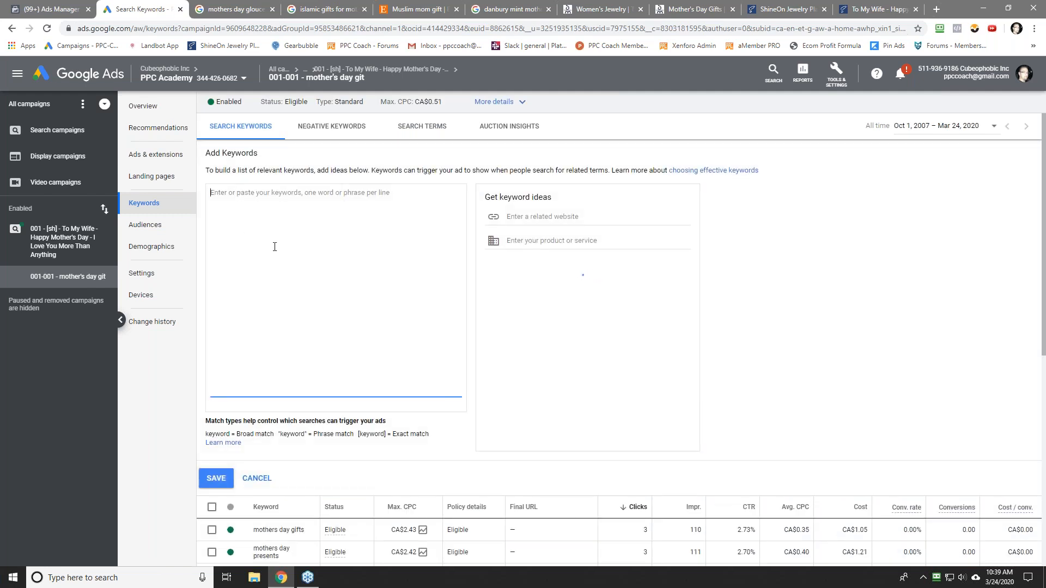
type("[")
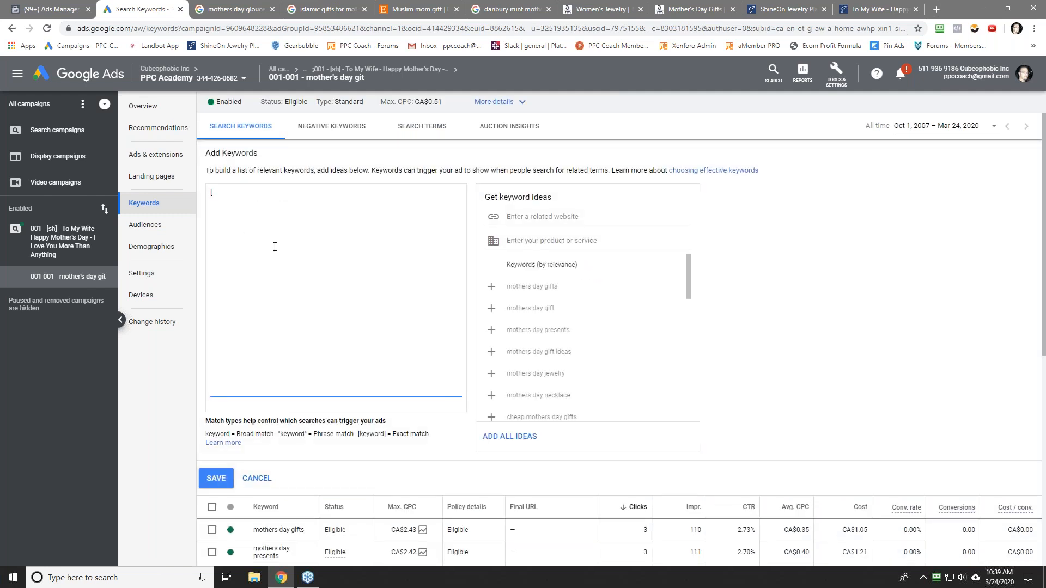
key("ctrl+v")
left_click(218, 476)
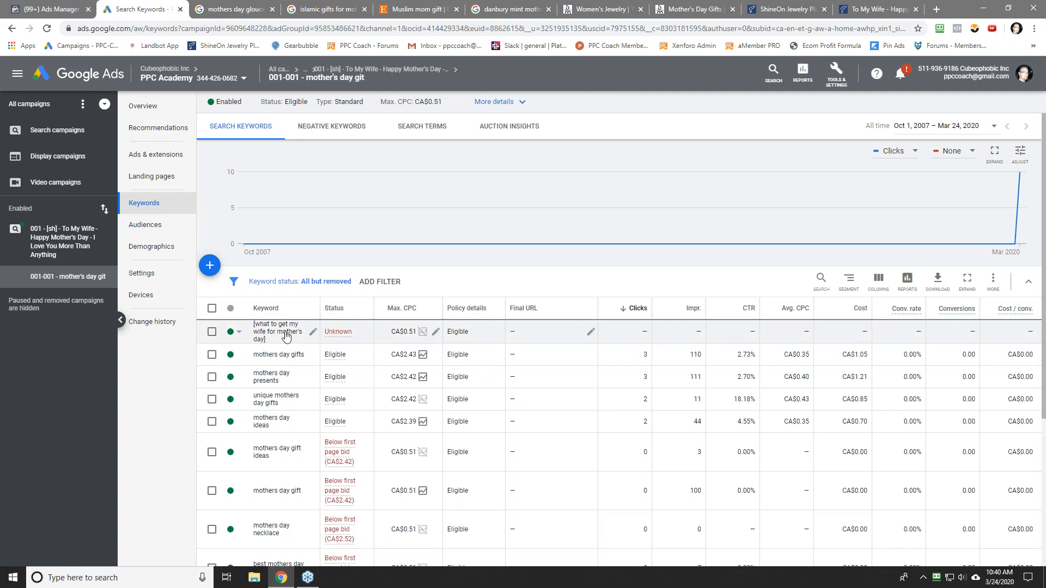
left_click(424, 131)
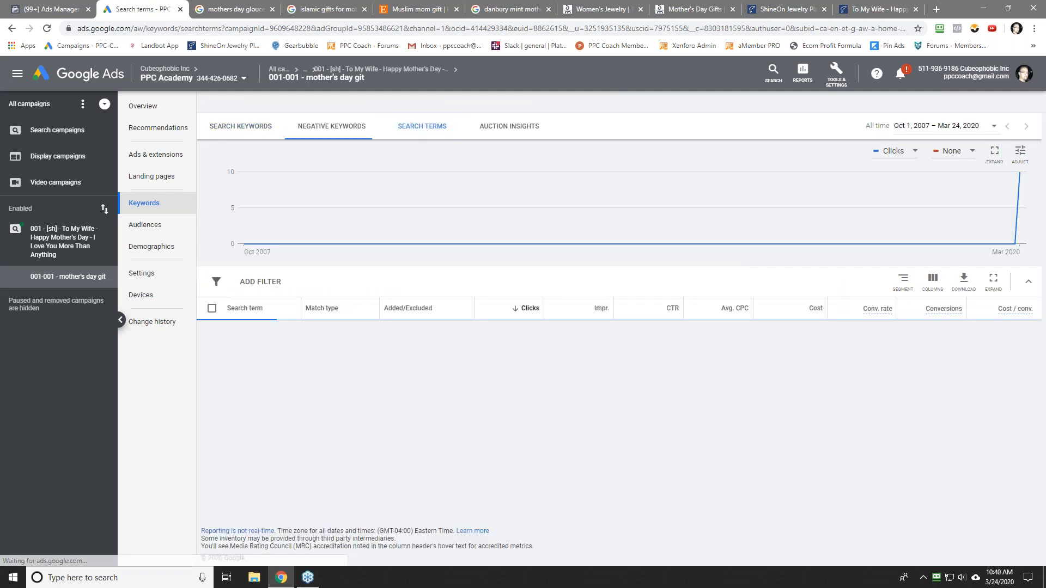
scroll(371, 413, "down", 2)
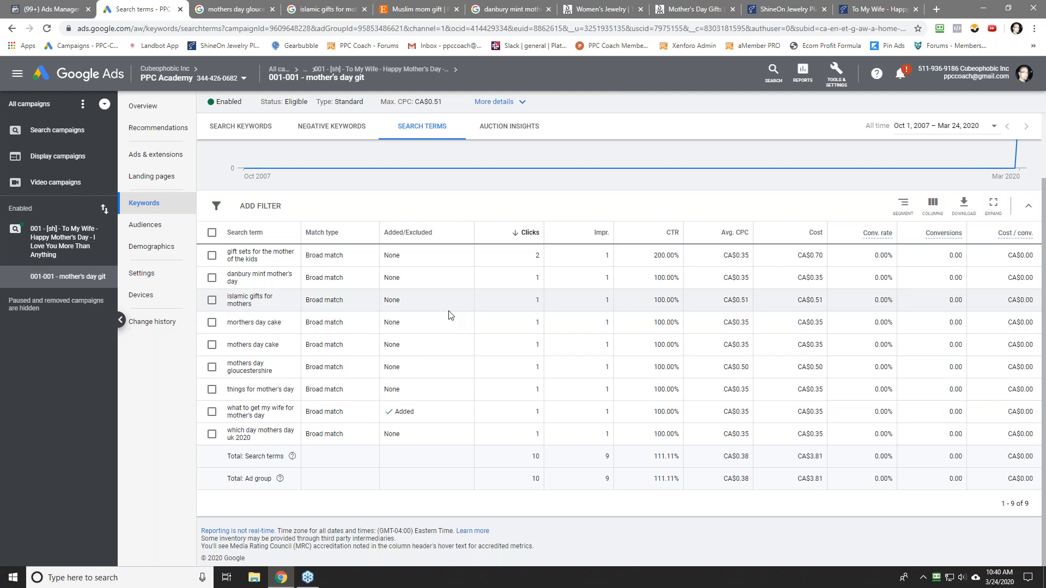
Pause the ad group's expanded text ad "Want A Mother's Day Gift? | This Is It | Look No Further".
left_click(155, 156)
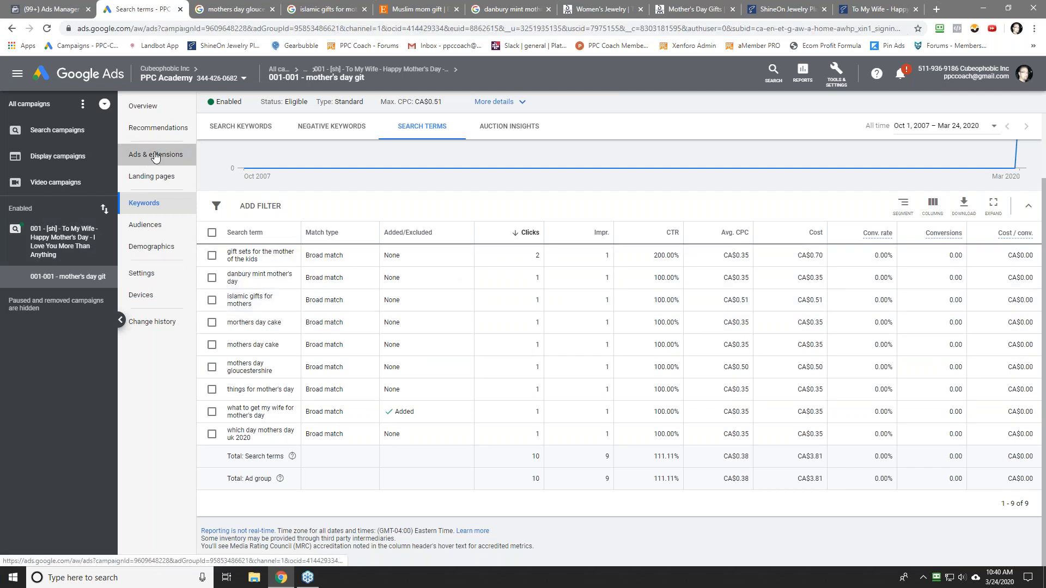
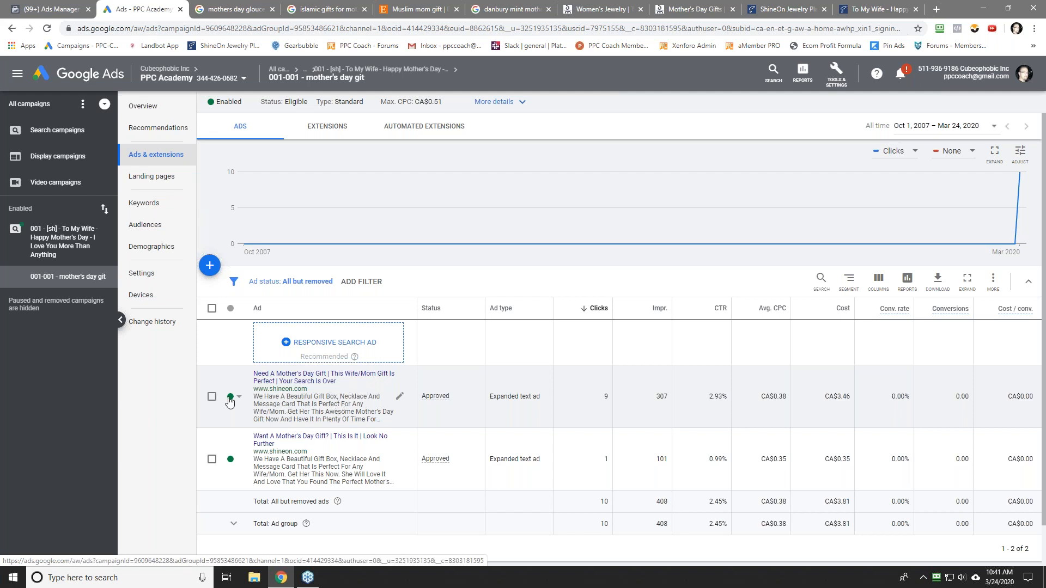
left_click(231, 463)
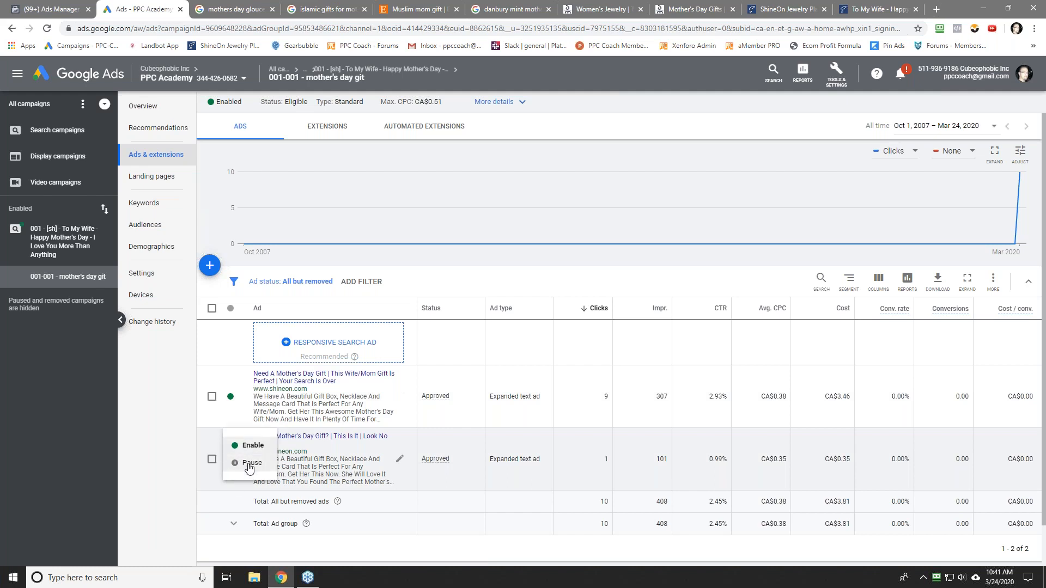
left_click(249, 464)
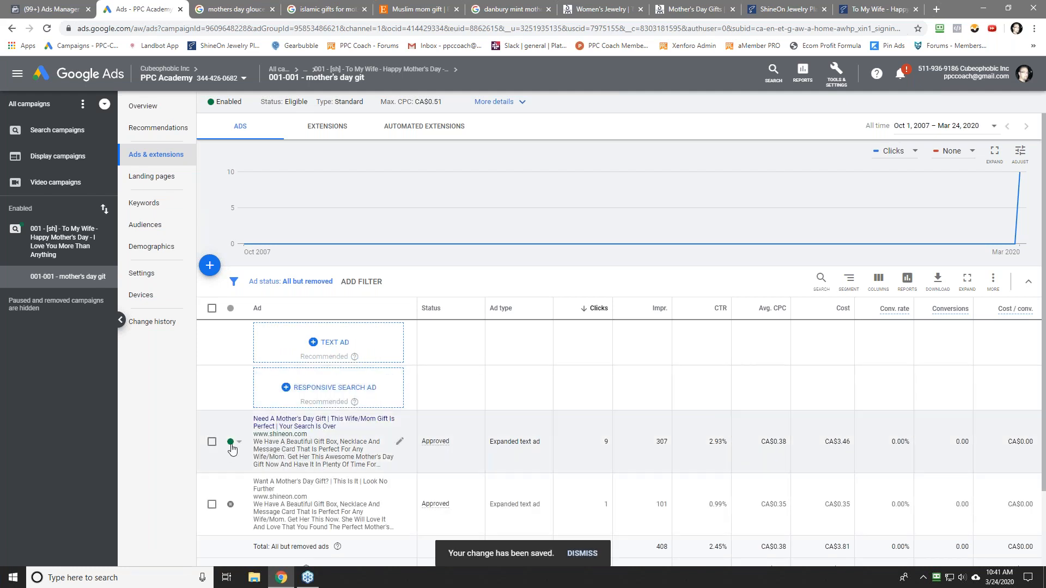
Try to copy the ad "Need A Mother's Day Gift | This Wife/Mom Gift Is Perfect" and paste it into ad group 001-001.
left_click(212, 442)
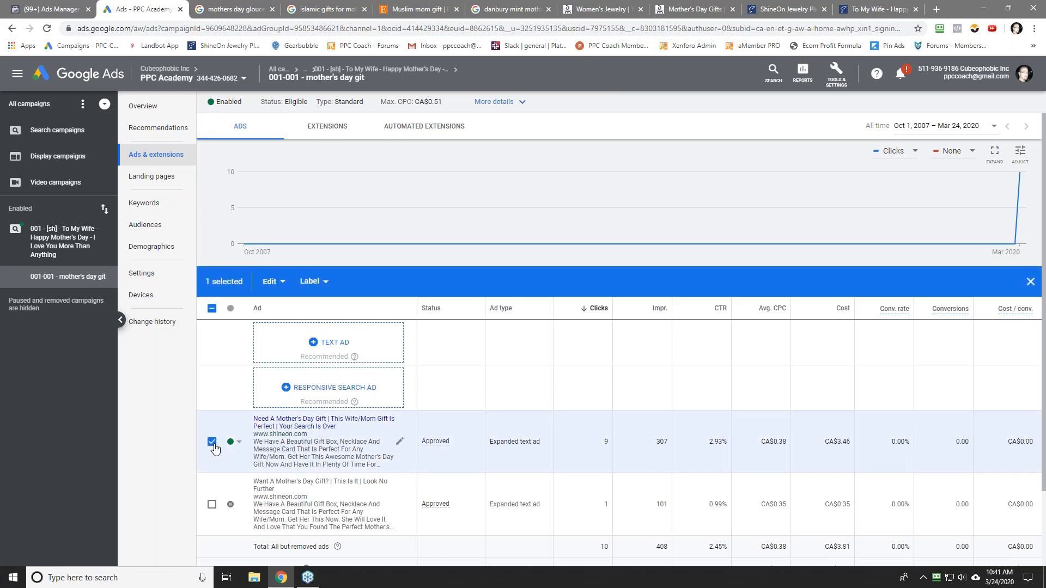
left_click(276, 287)
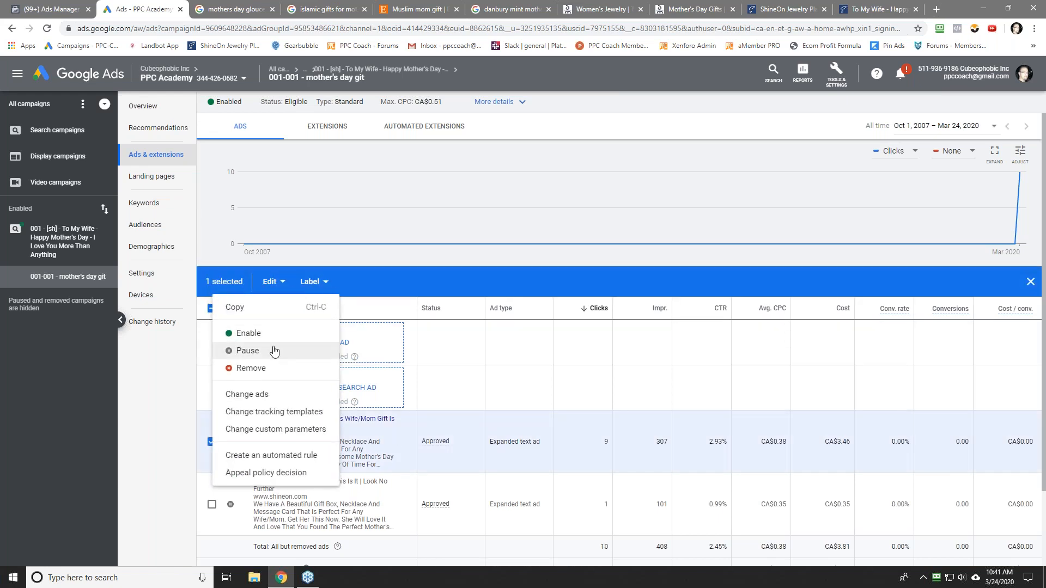
left_click(277, 308)
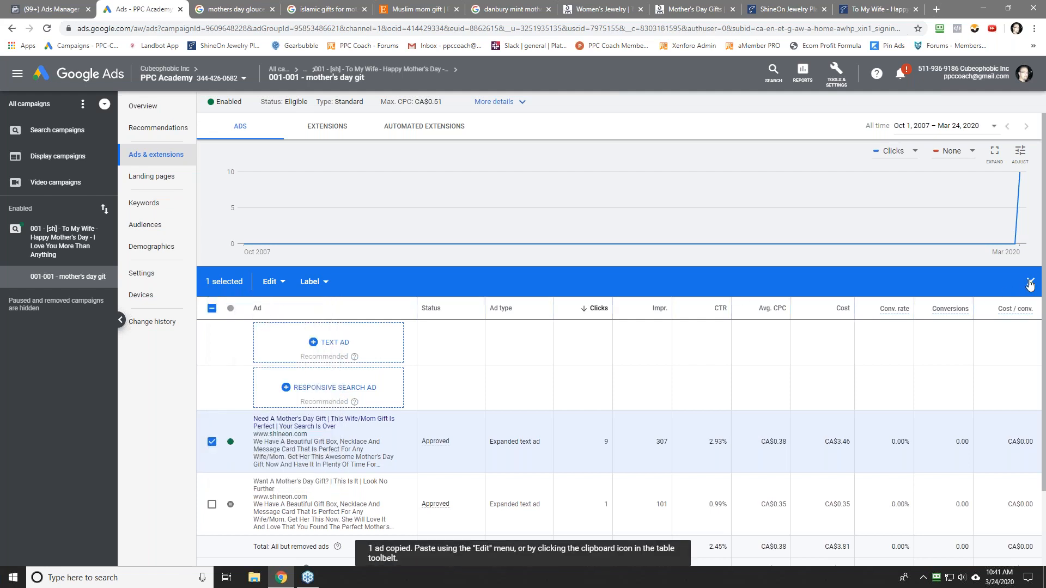
left_click(1029, 283)
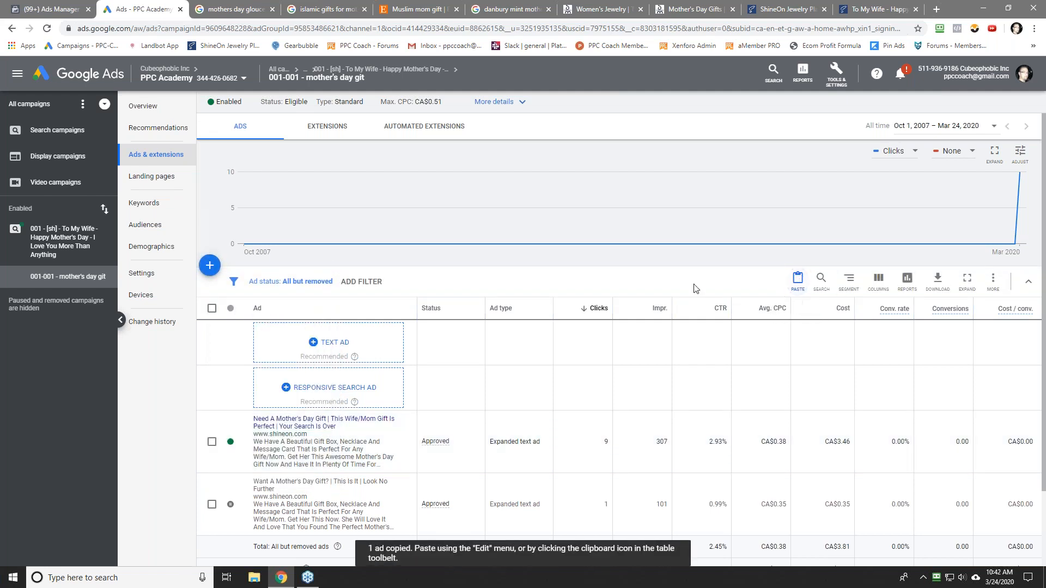
key("ctrl+v")
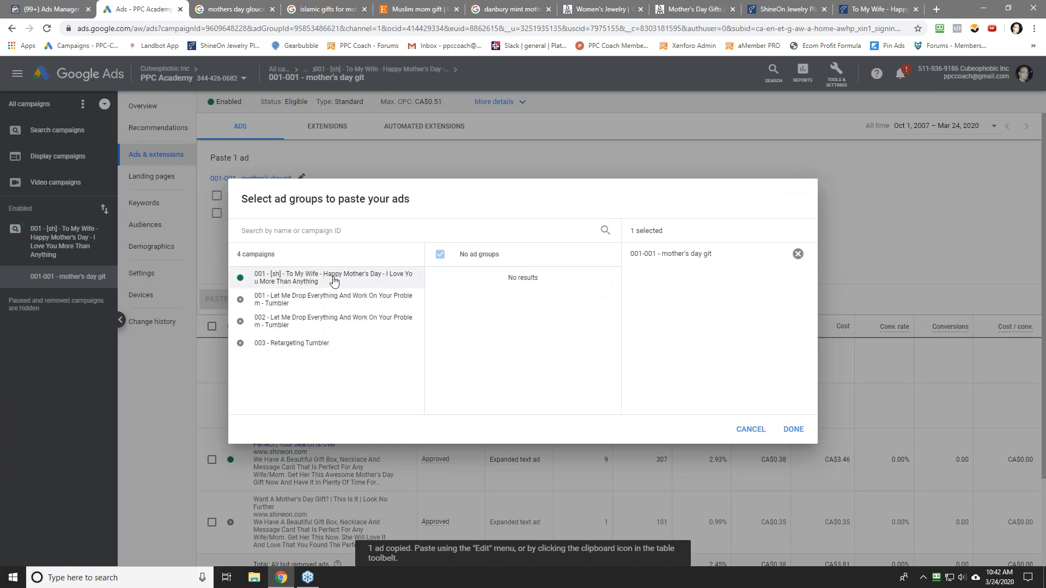
left_click(287, 281)
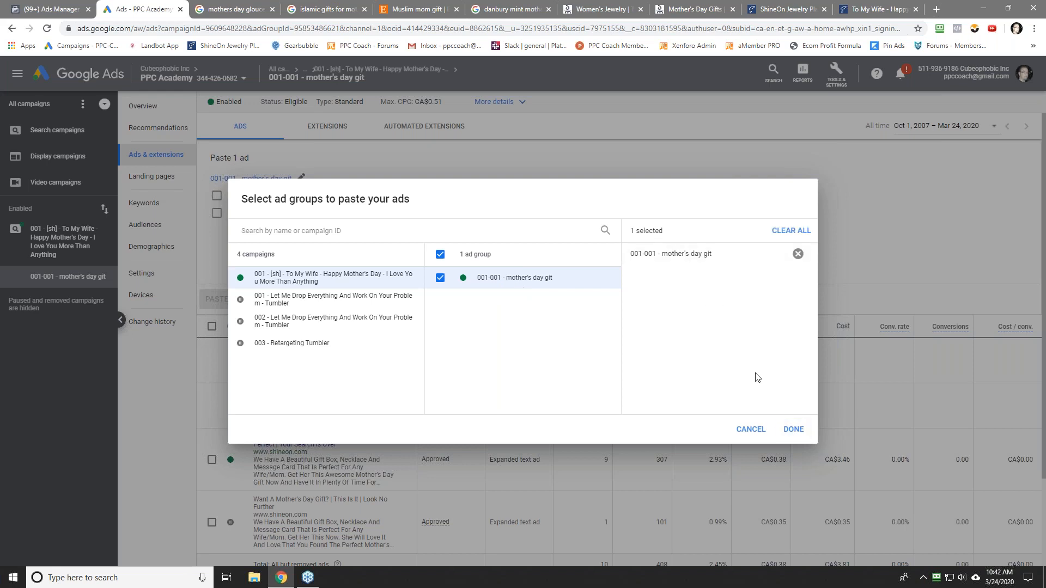
left_click(792, 430)
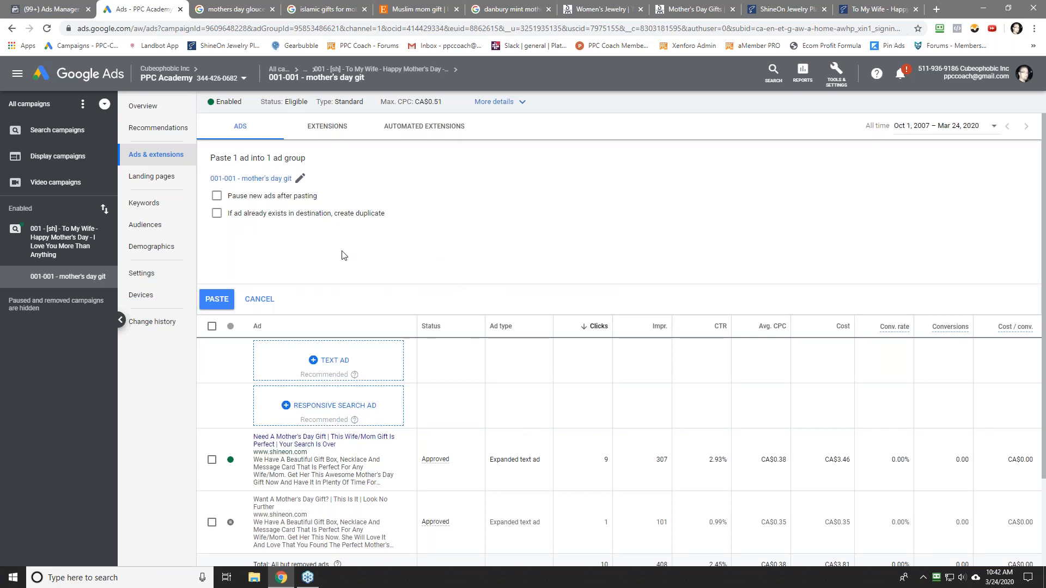
left_click(217, 300)
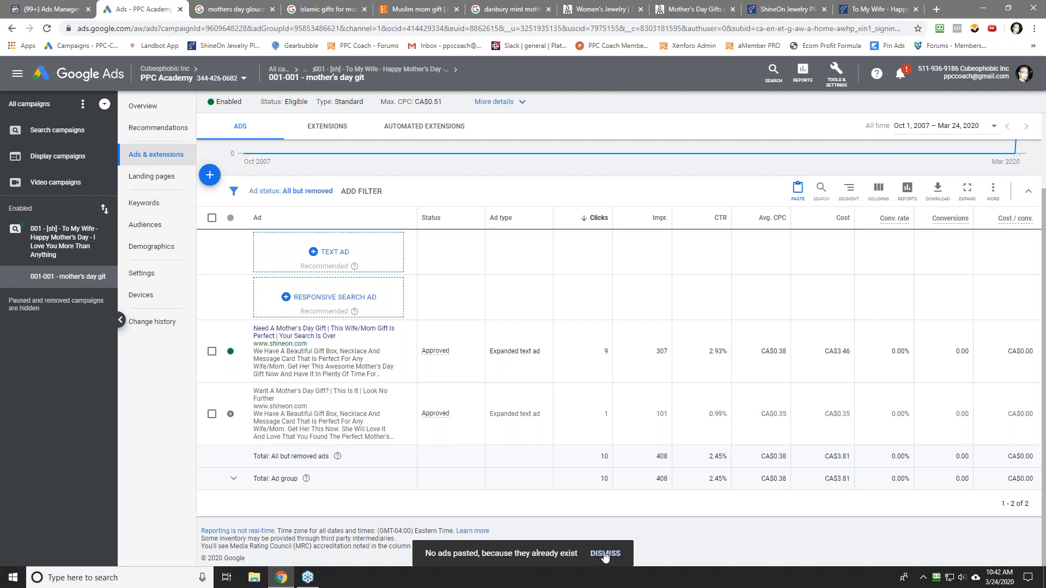
left_click(605, 554)
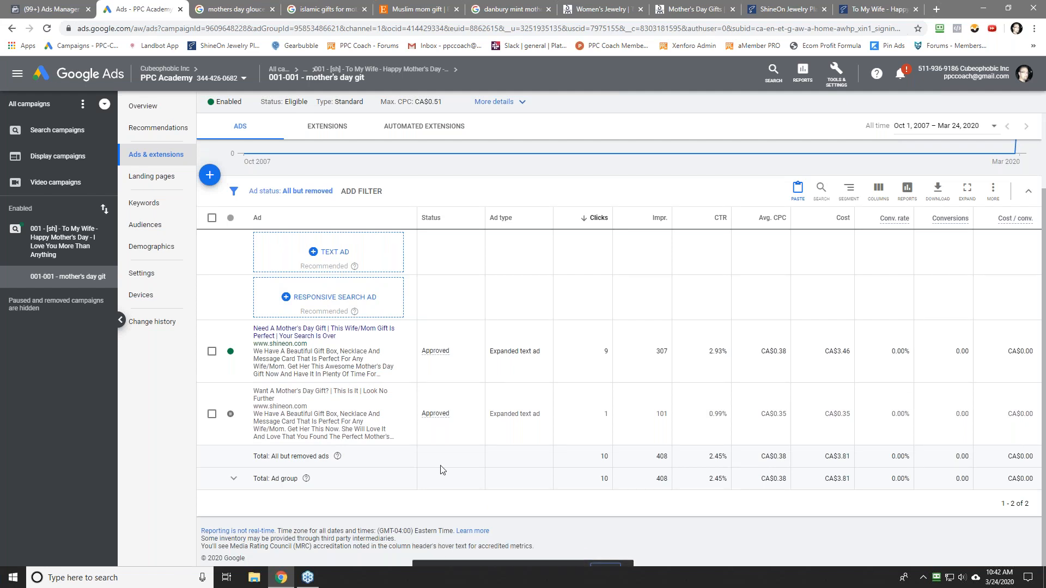
left_click(211, 352)
left_click(269, 191)
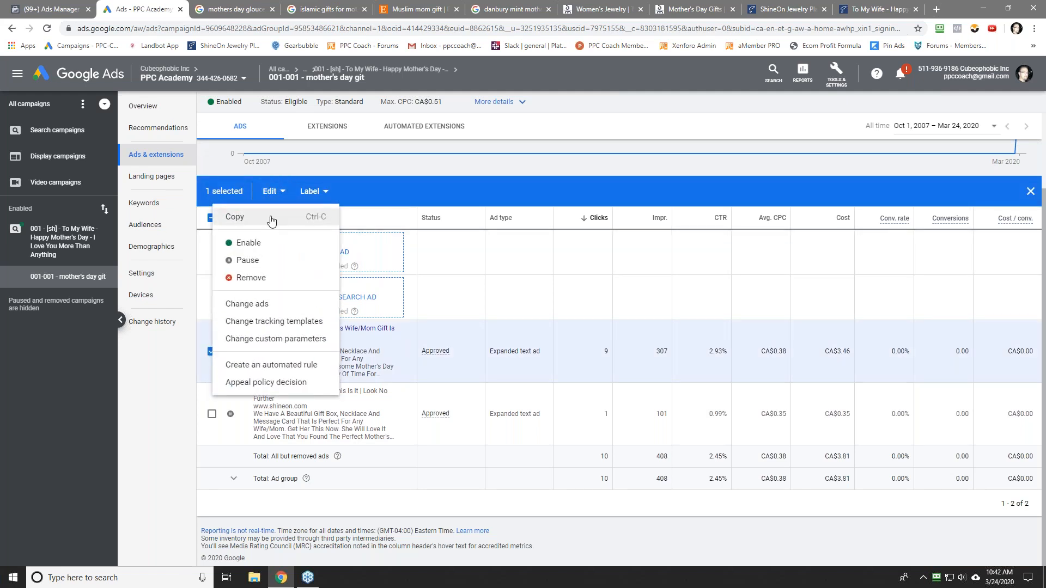
left_click(271, 217)
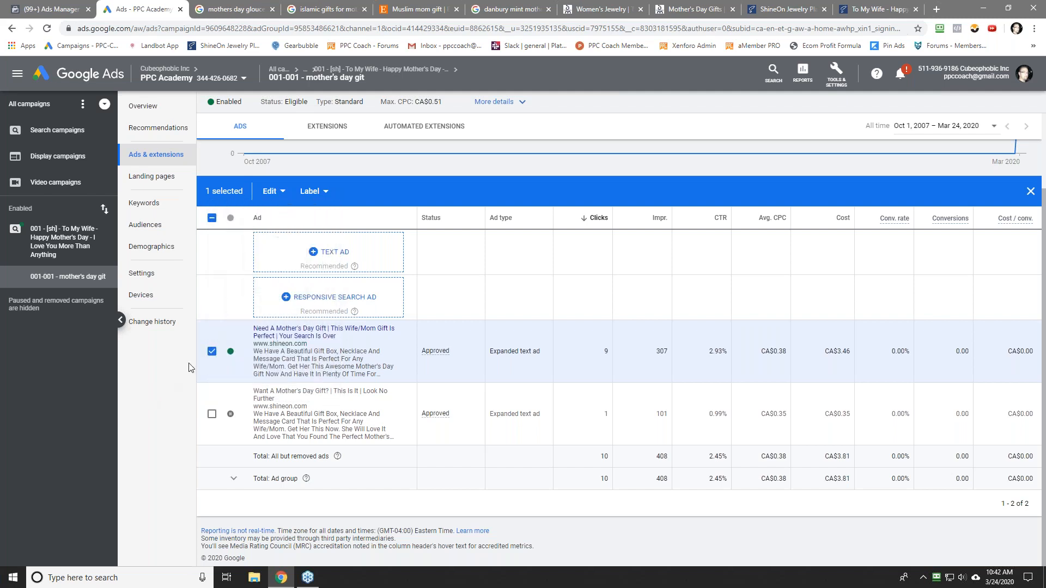
left_click(1030, 191)
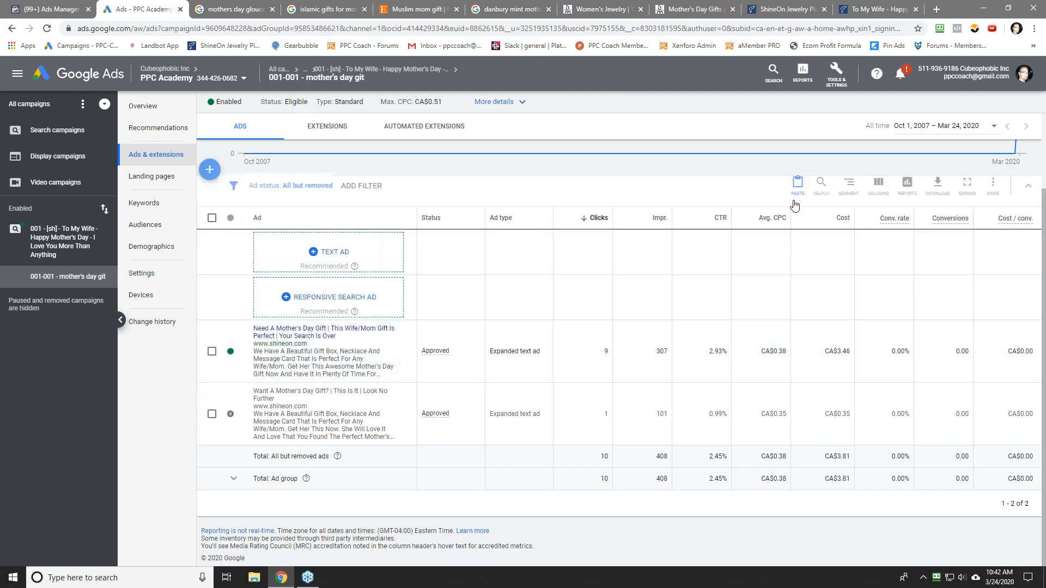
left_click(211, 176)
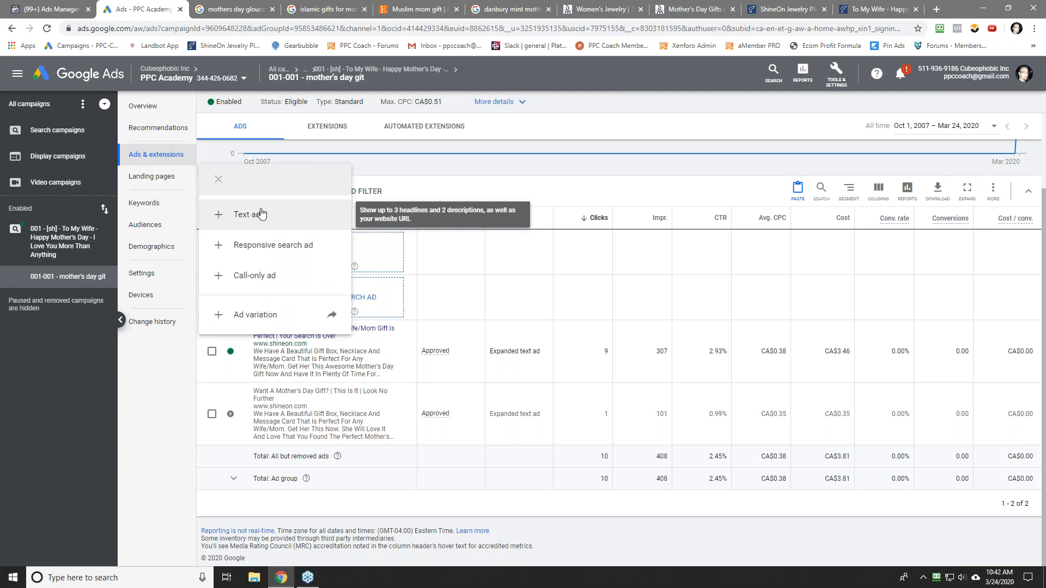
left_click(141, 453)
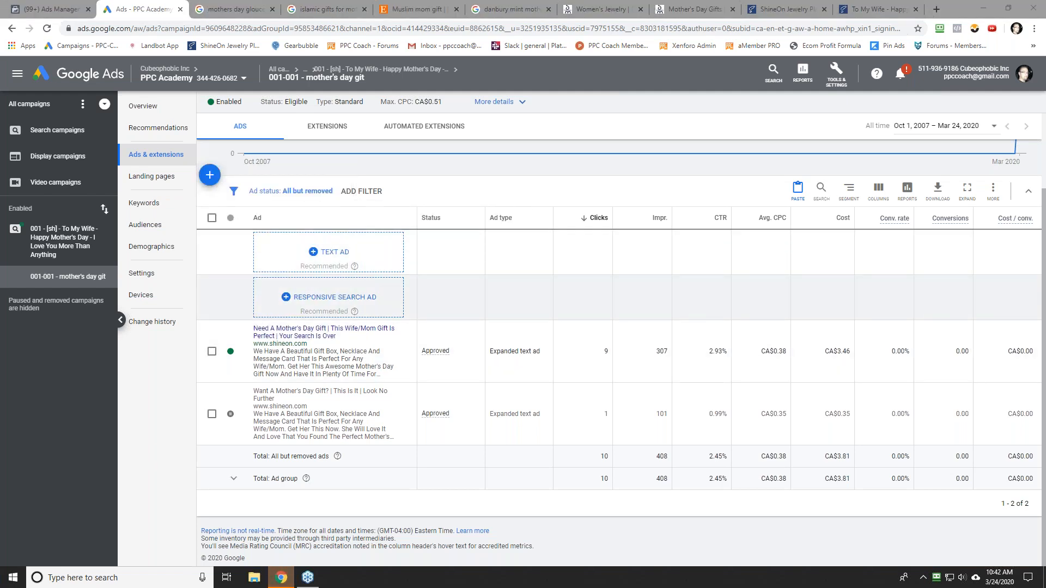
Capture the ad "Need A Mother's Day Gift" as a 302 x 115 px Snagit screenshot and move the editor out of the way.
key("Print")
left_click_drag(247, 322, 412, 385)
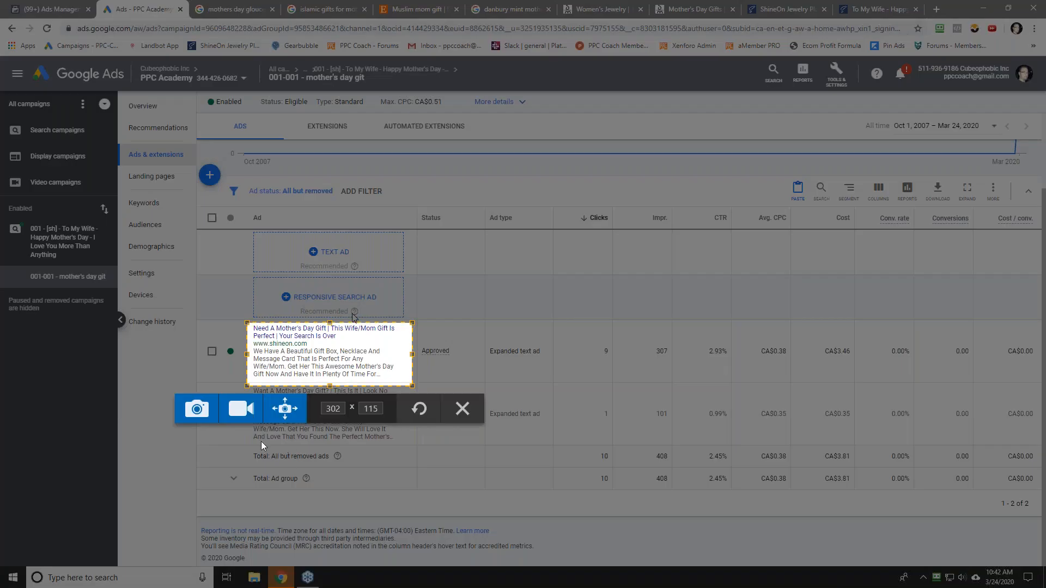
left_click(196, 408)
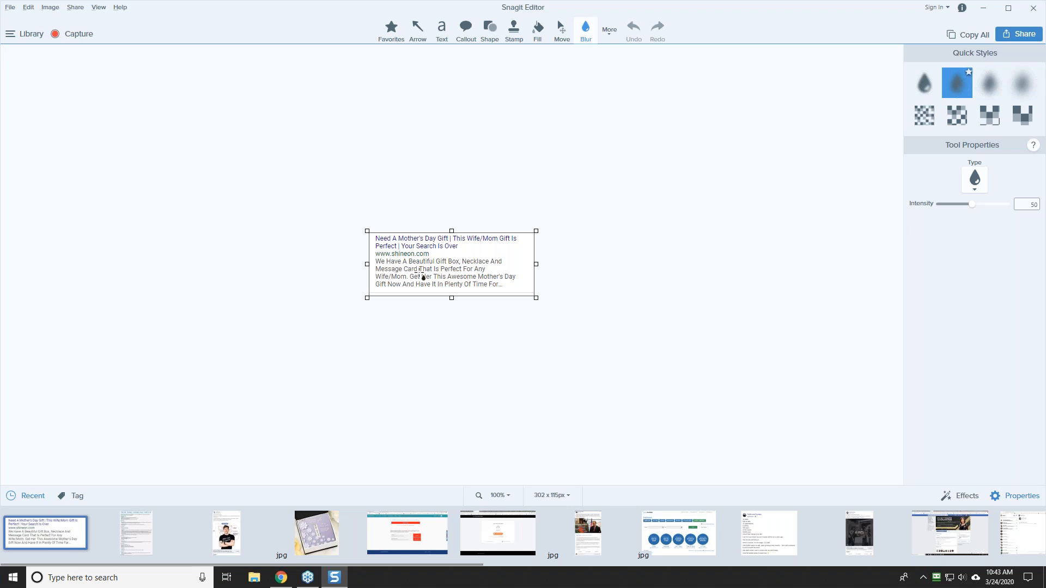
left_click_drag(628, 4, 1045, 60)
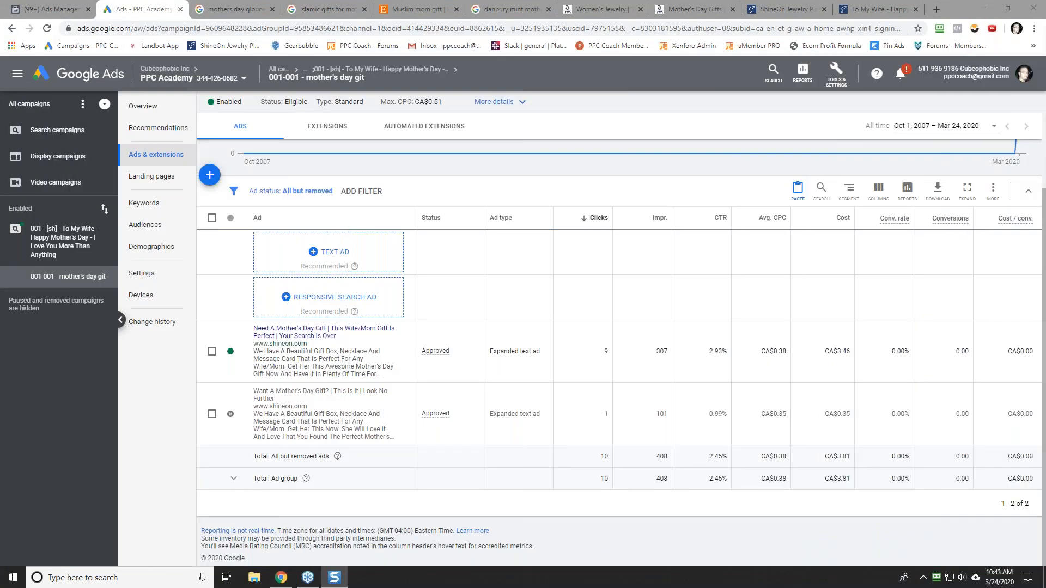
Start a new text ad in ad group 001-001 and set Headline 1 to "Need A Mother's Day Gift?".
left_click(211, 179)
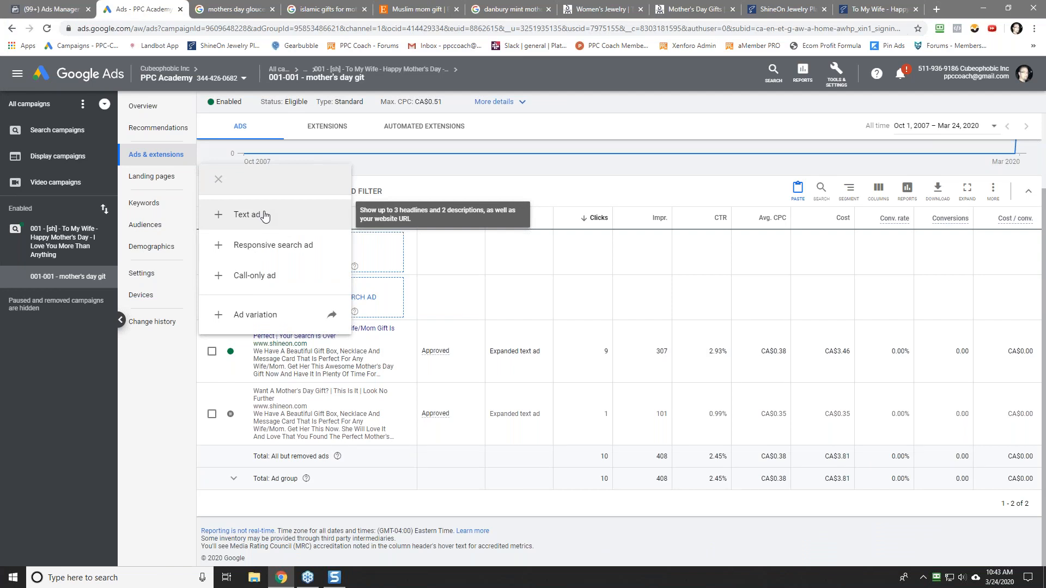
left_click(265, 216)
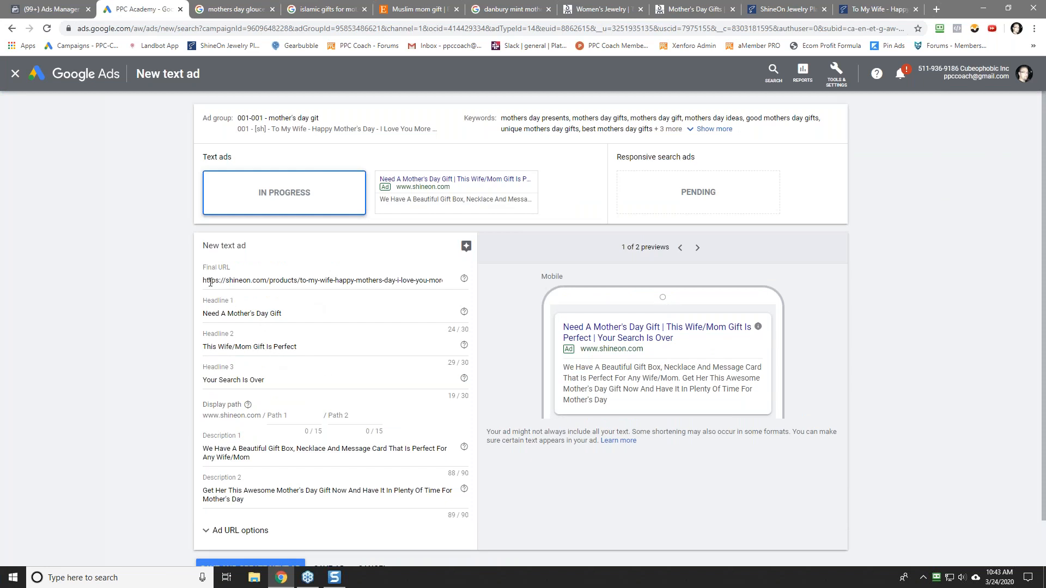
triple_click(233, 314)
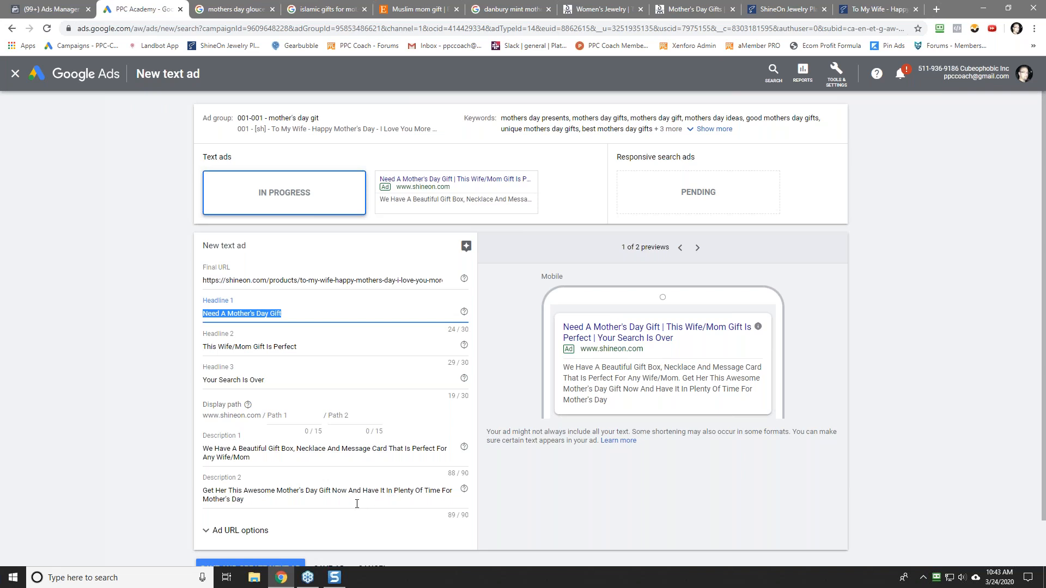
left_click(273, 502)
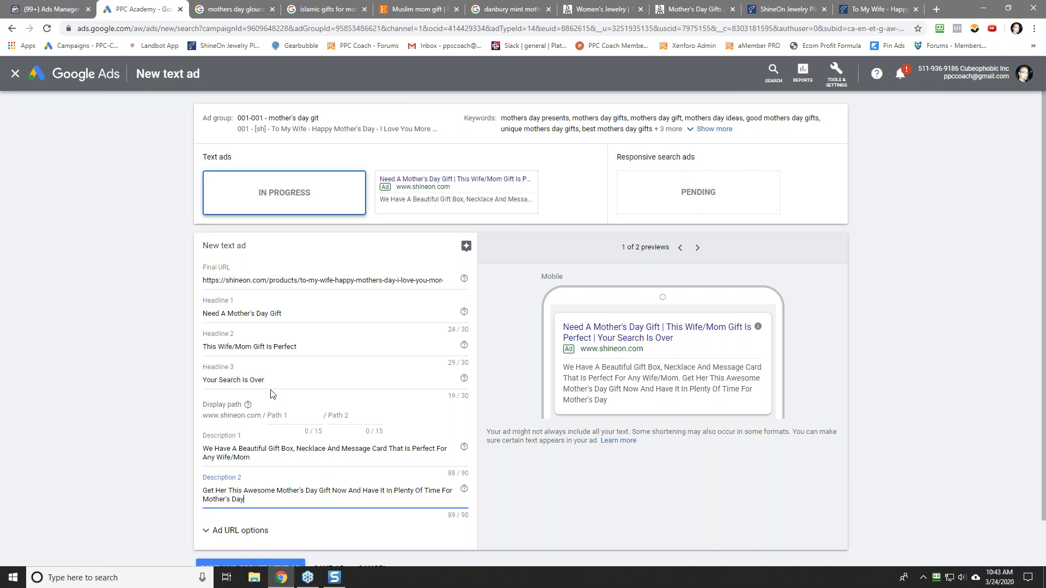
left_click(286, 314)
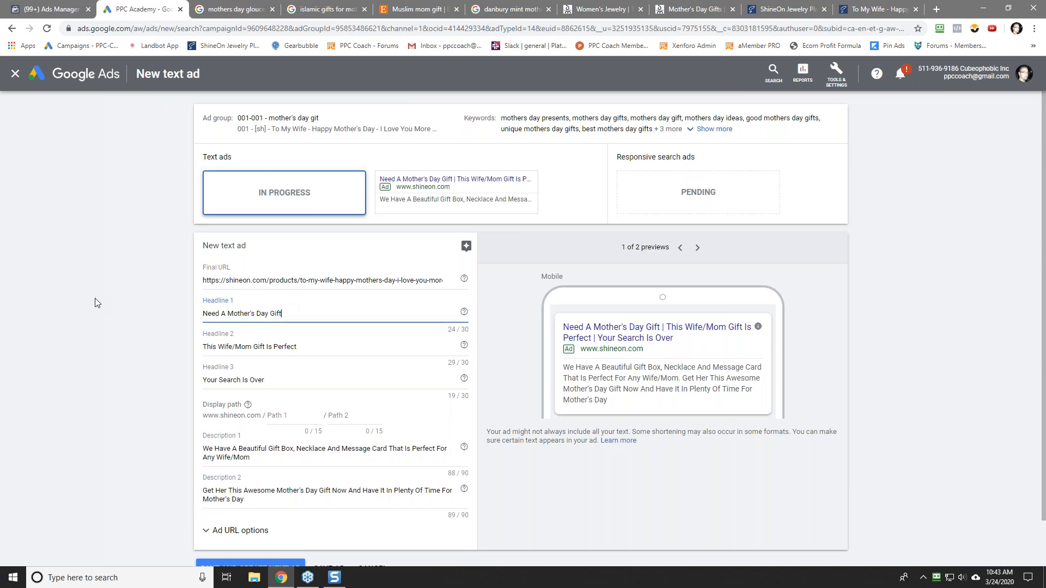
type("?")
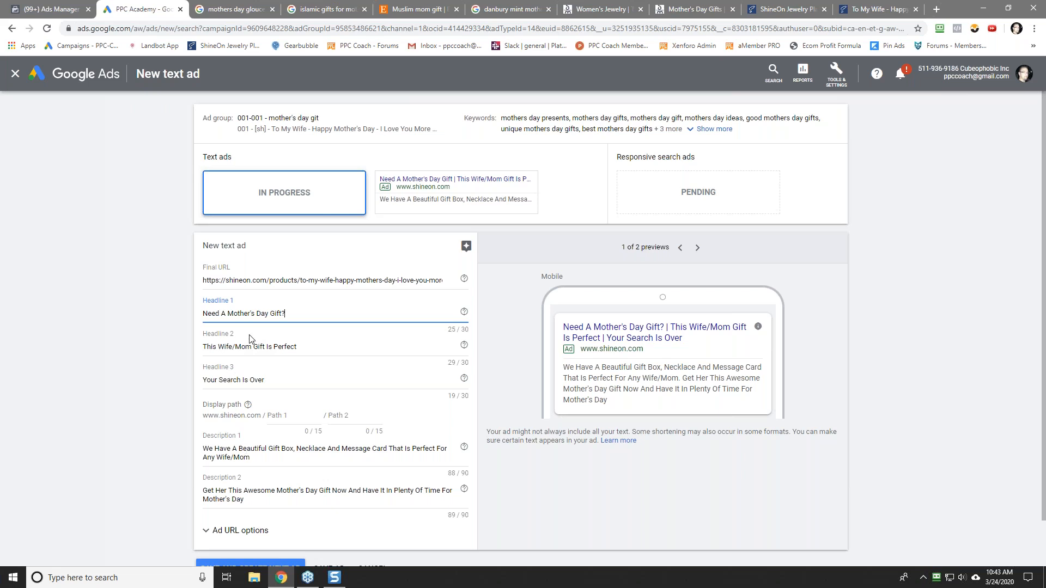
Change the start of Description 1 to "We Have An Awesome Gift Box".
scroll(142, 426, "down", 1)
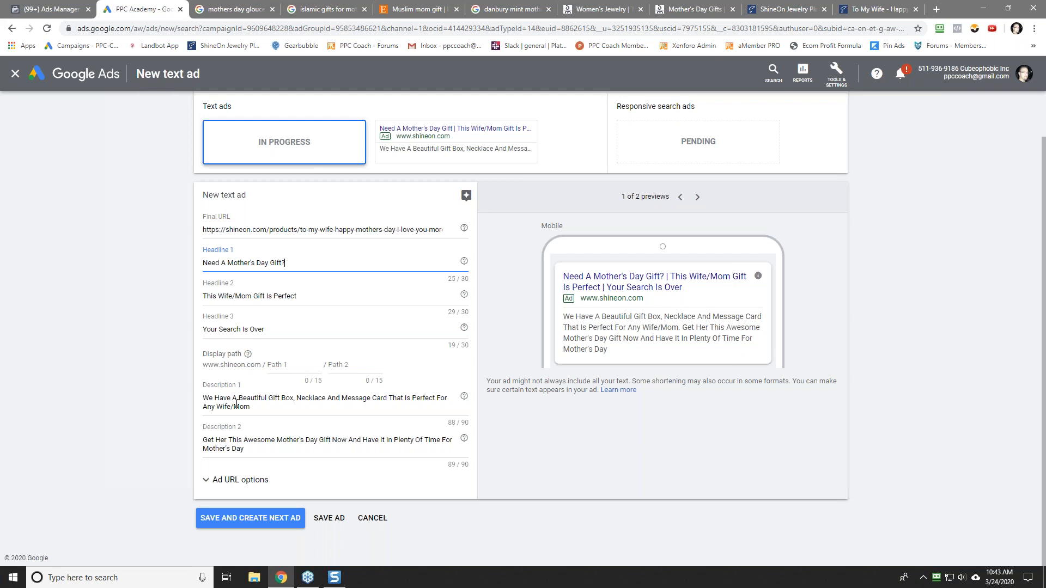
left_click_drag(239, 397, 268, 397)
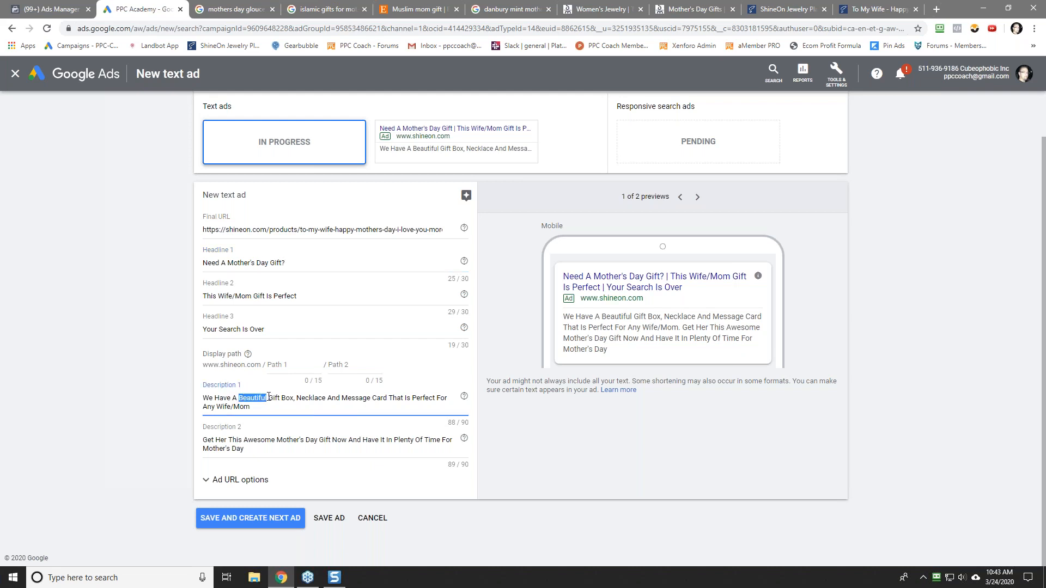
key("BackSpace")
key("BackSpace")
type("n Awesome")
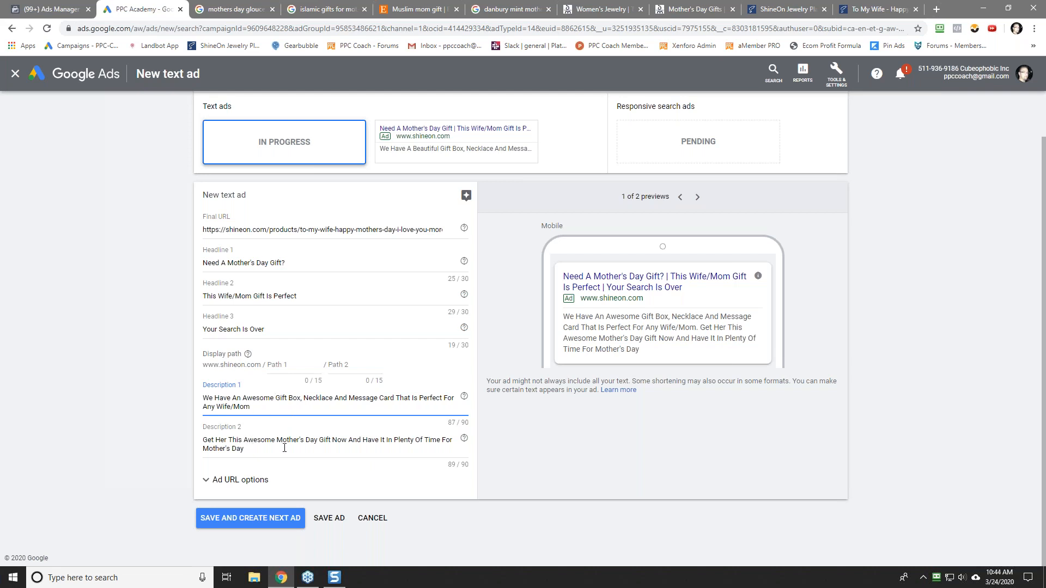
Rewrite Description 2 as "Get Her This Awesome Mother's Day Gift Now. She Will Love It And Love That You Though Ahead".
left_click_drag(363, 440, 244, 449)
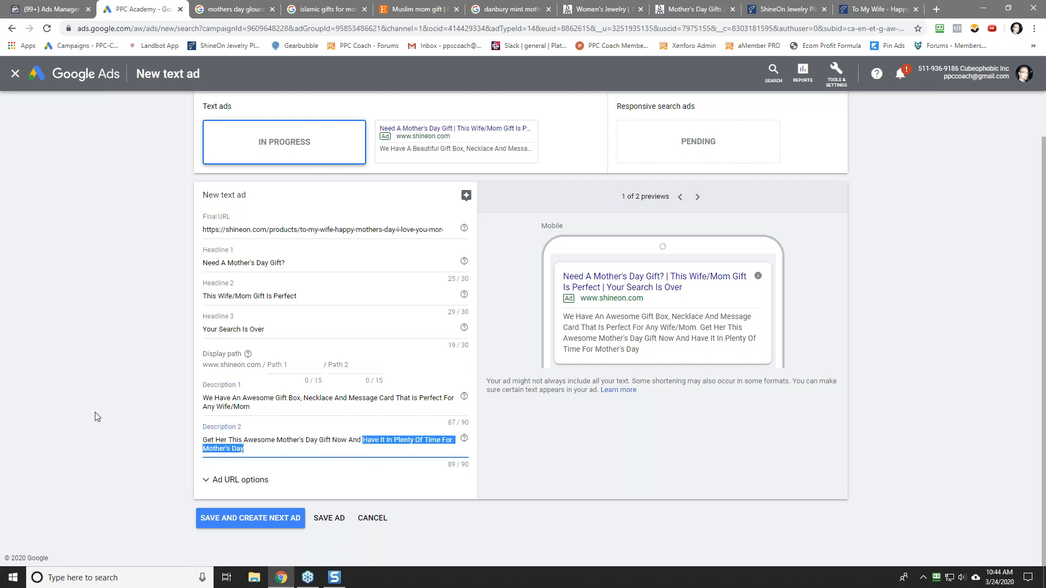
key("BackSpace")
key("BackSpace")
key("BackSpace")
type(". She Will Lo")
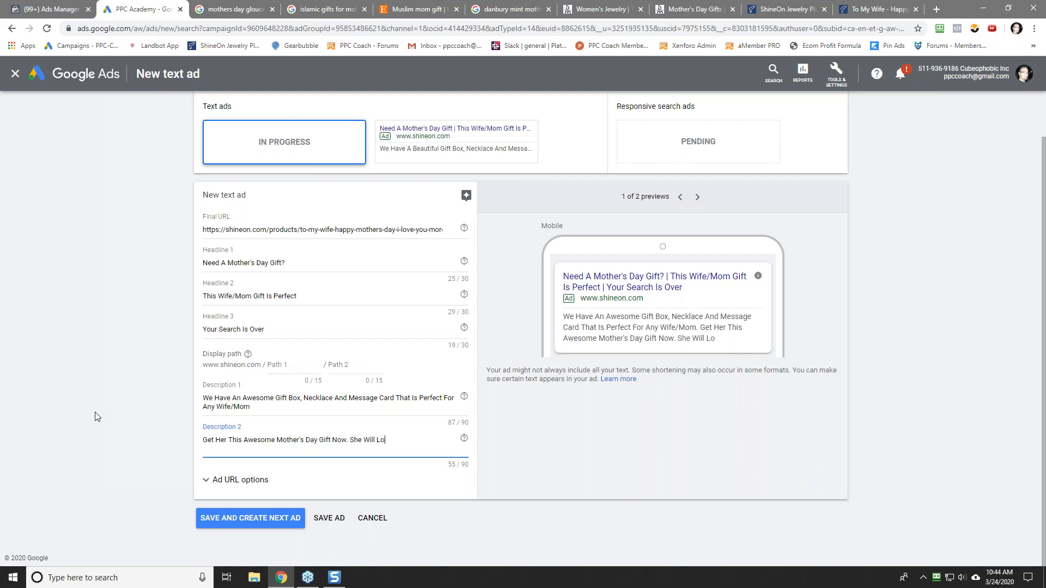
type("ve itt And Love That You Though Of her")
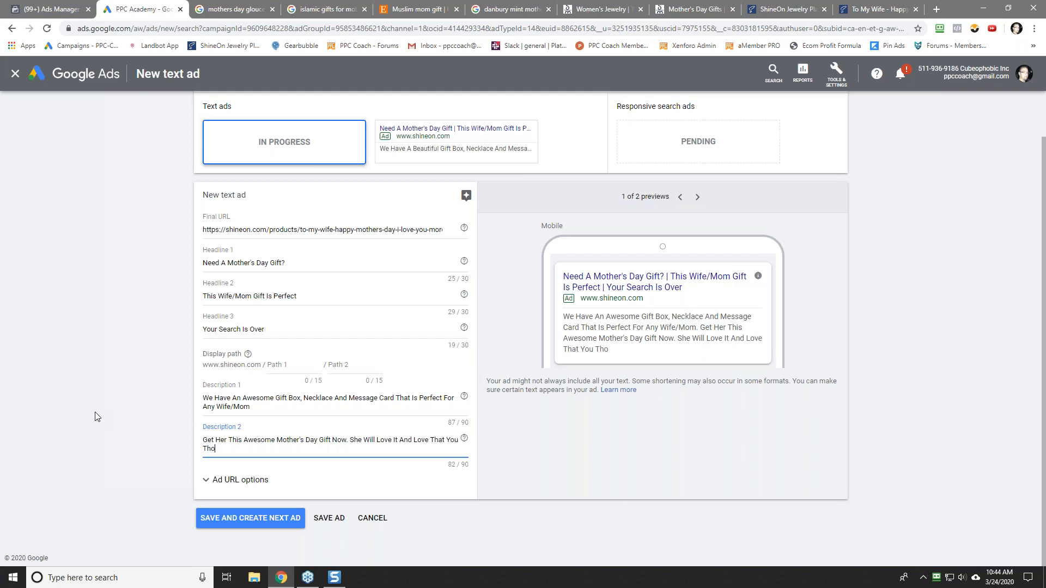
key("BackSpace")
key("BackSpace")
key("BackSpace")
key("BackSpace")
type("ead")
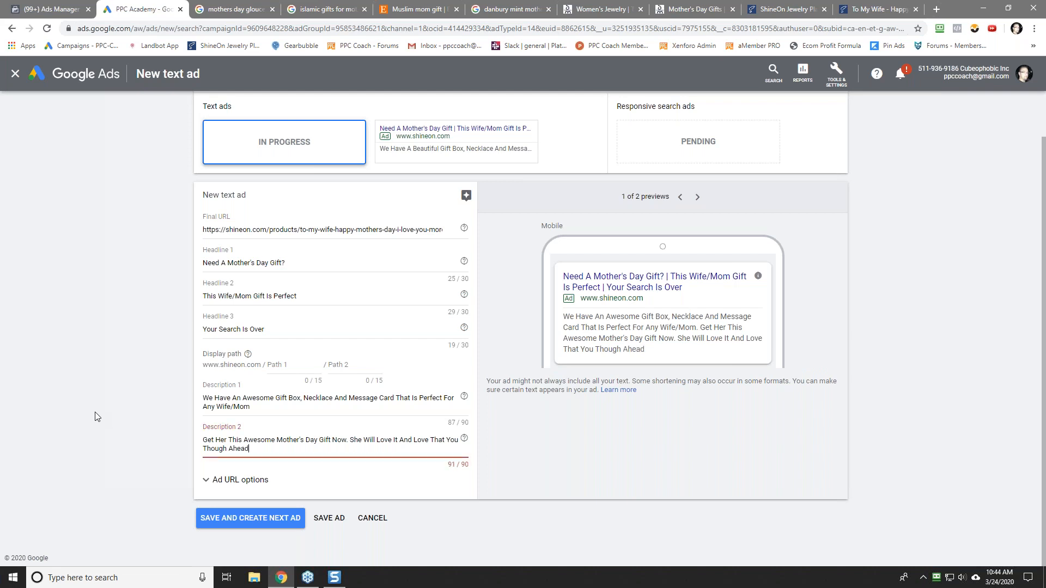
Change the end of Description 2 to "She Will Love It And Keep It Forever" and save the new ad.
key("BackSpace")
key("BackSpace")
key("BackSpace")
key("BackSpace")
key("BackSpace")
key("BackSpace")
key("BackSpace")
key("BackSpace")
key("BackSpace")
key("BackSpace")
key("BackSpace")
key("BackSpace")
key("BackSpace")
key("BackSpace")
key("BackSpace")
key("BackSpace")
key("BackSpace")
key("BackSpace")
key("BackSpace")
key("BackSpace")
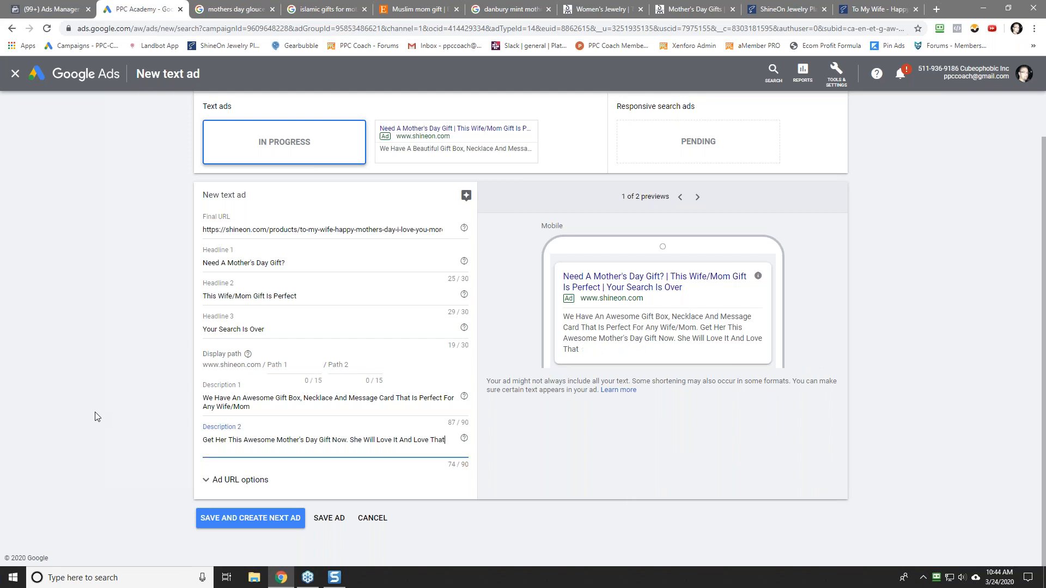
key("BackSpace")
key("BackSpace")
key("BackSpace")
key("BackSpace")
key("BackSpace")
key("BackSpace")
key("BackSpace")
type("Keep It Forever")
left_click(329, 518)
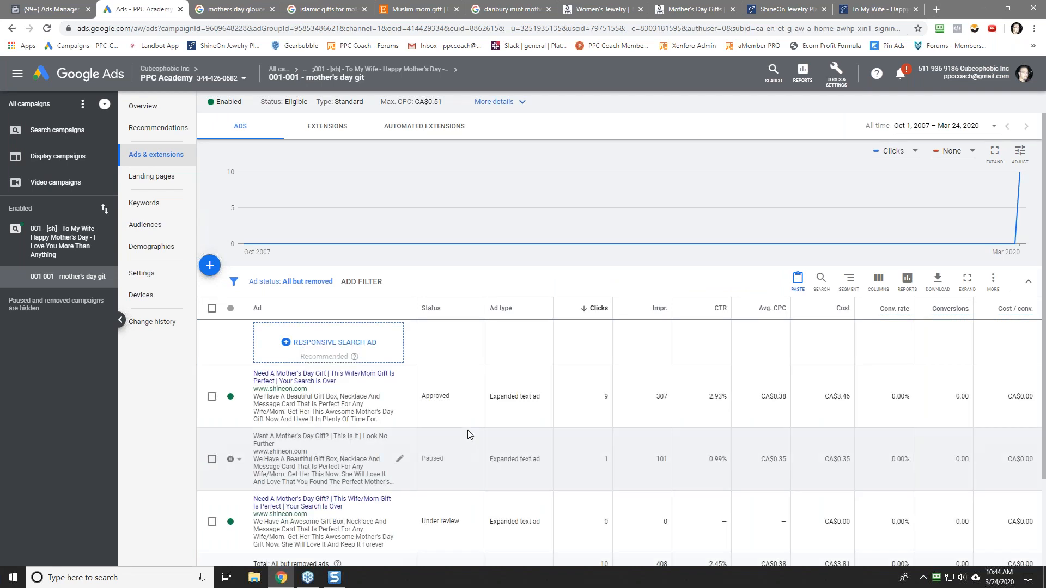
Check the original ad's click-through rate in the ads table and open the campaign "001 - [sh] - To My Wife - Happy Mother's Day".
scroll(532, 437, "down", 2)
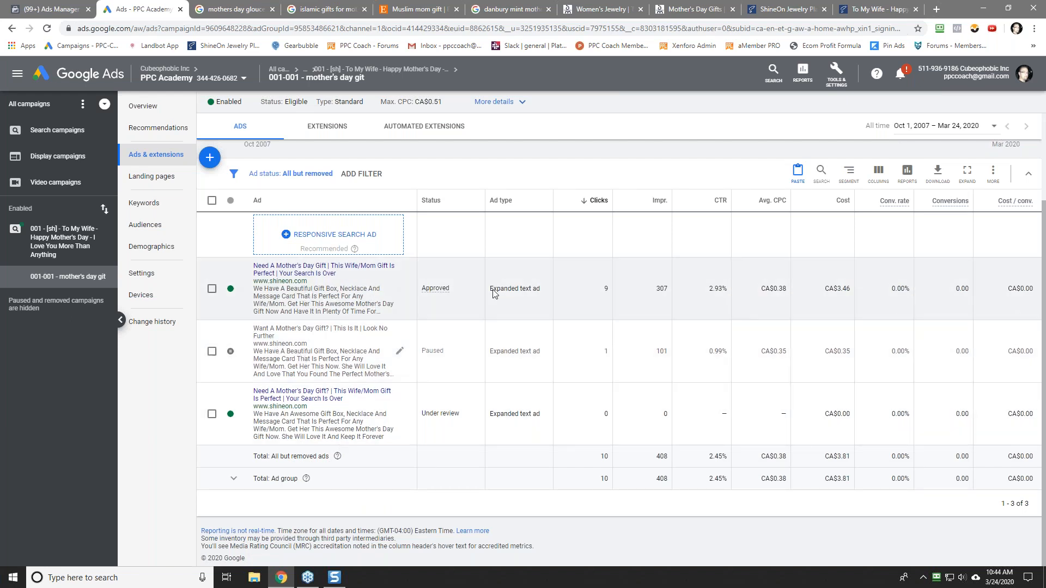
left_click_drag(708, 289, 730, 289)
left_click(714, 288)
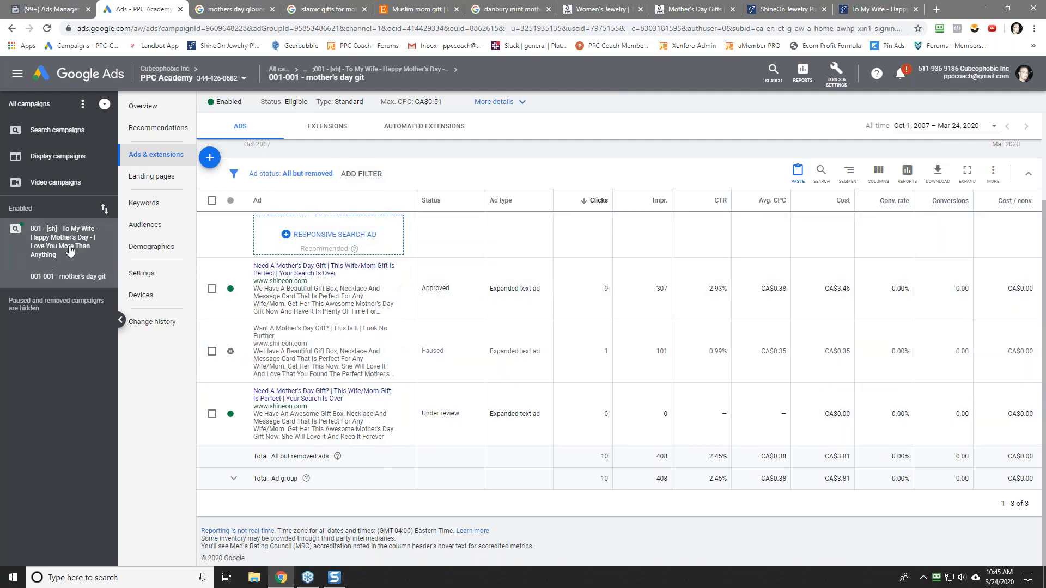
left_click(49, 245)
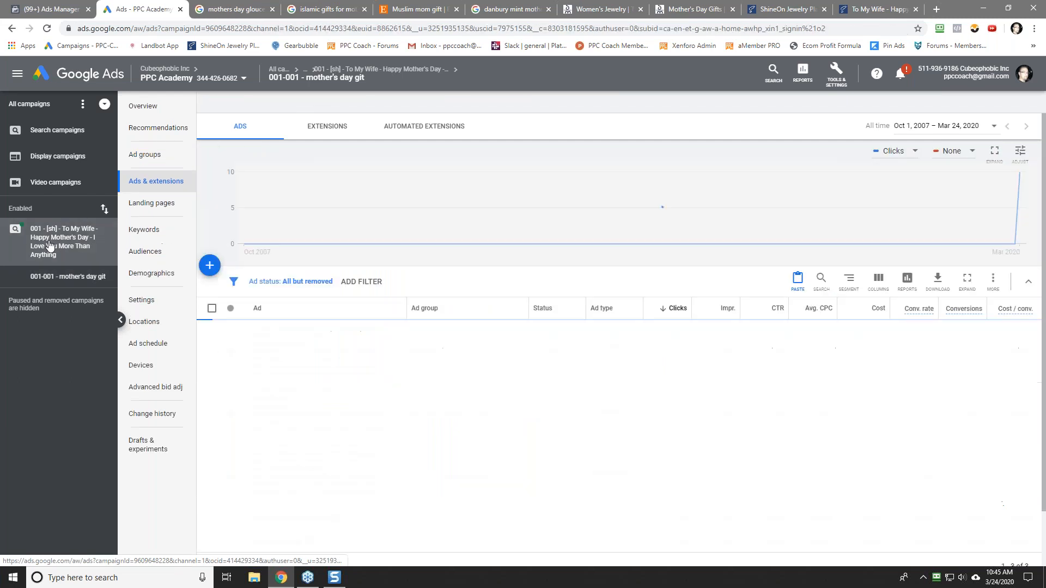
Rename the ad group in the To My Wife campaign as "001-001 - mother's day gift" and save it.
left_click(52, 281)
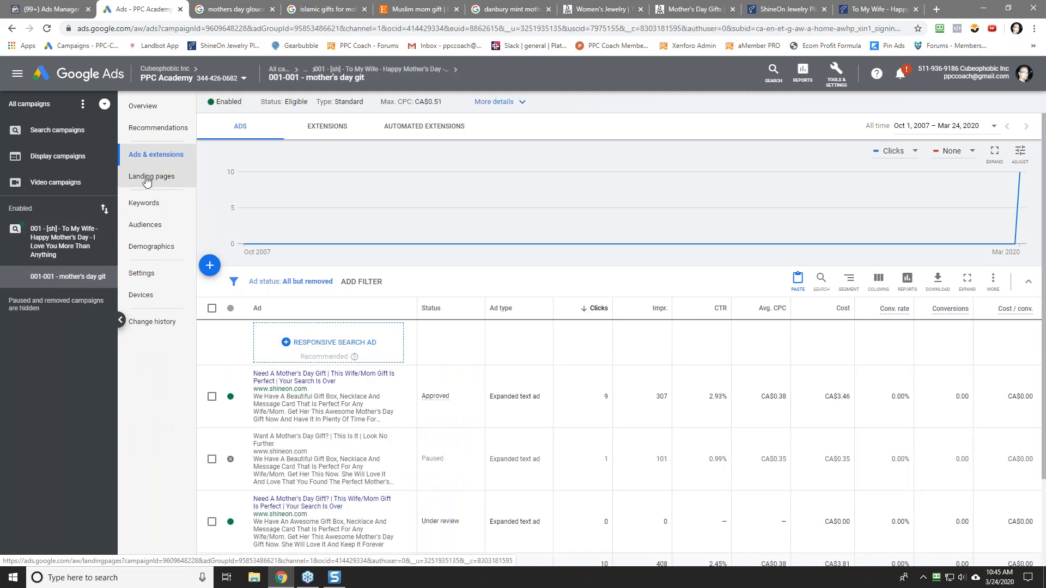
left_click(148, 205)
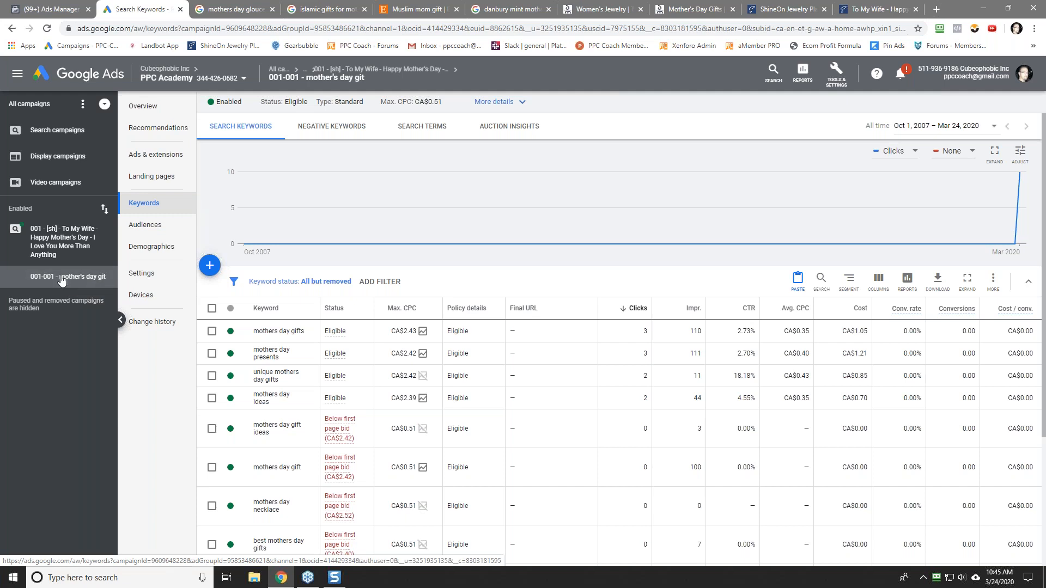
left_click(153, 275)
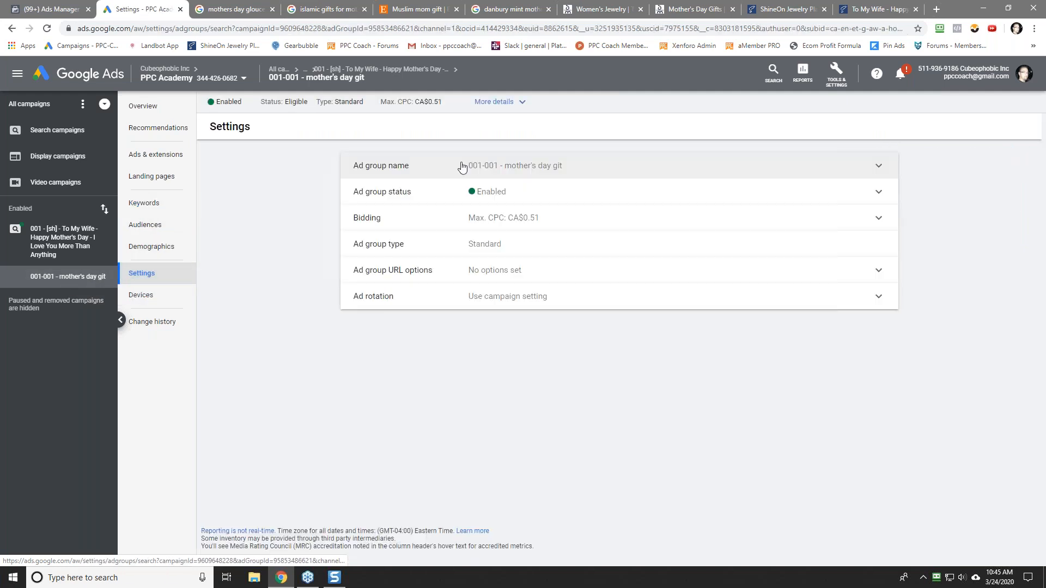
left_click(532, 172)
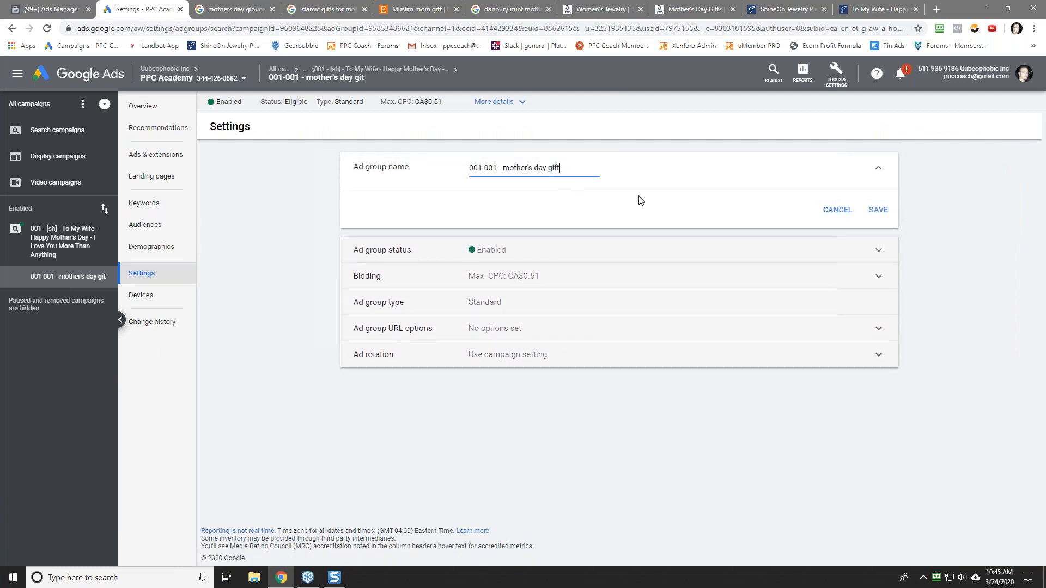
left_click(878, 210)
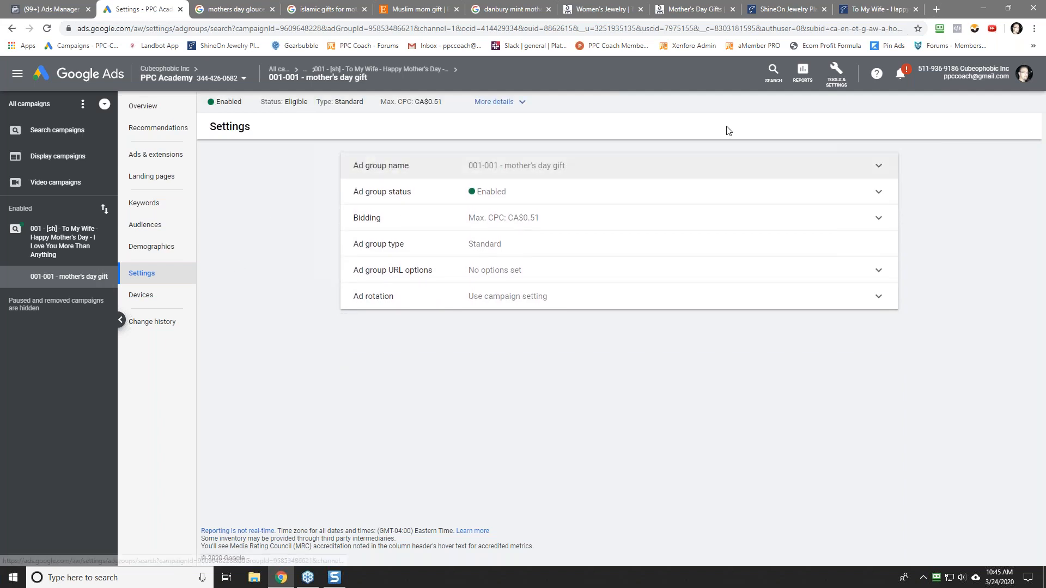
Start discovering new keywords in Keyword Planner with the search phrase "mother's day wife".
left_click(836, 74)
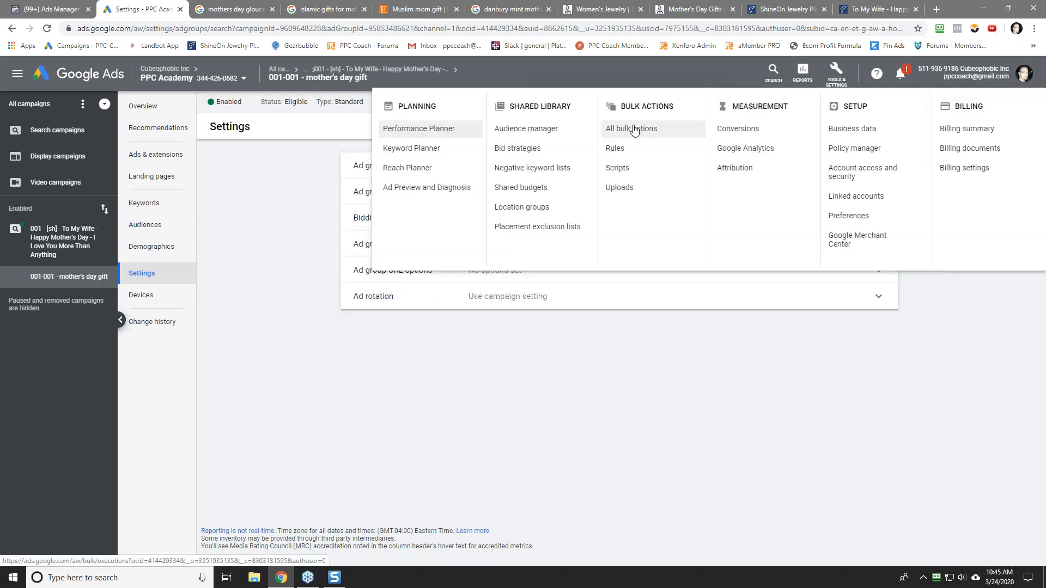
left_click(415, 148)
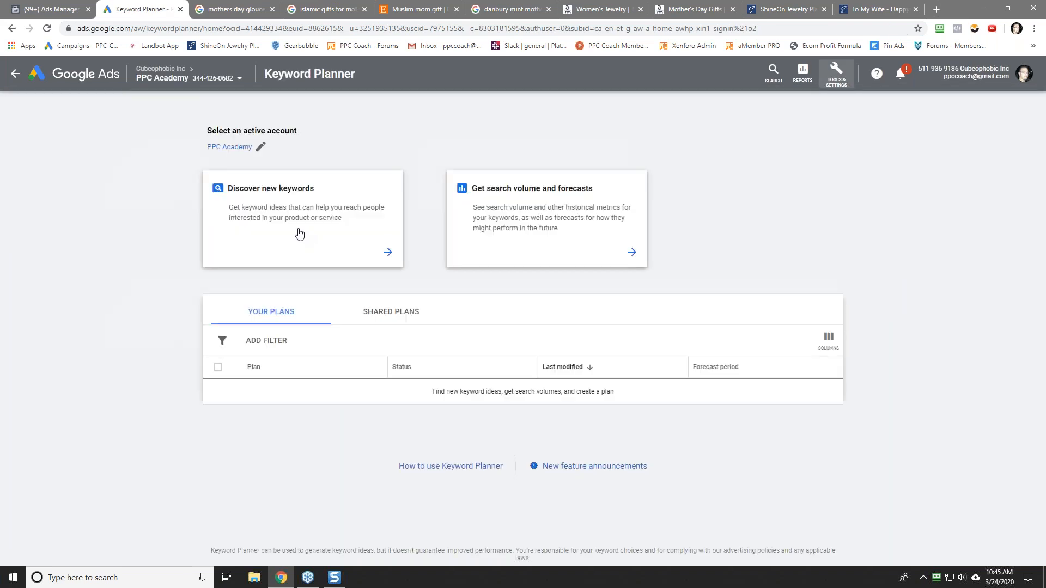
left_click(289, 212)
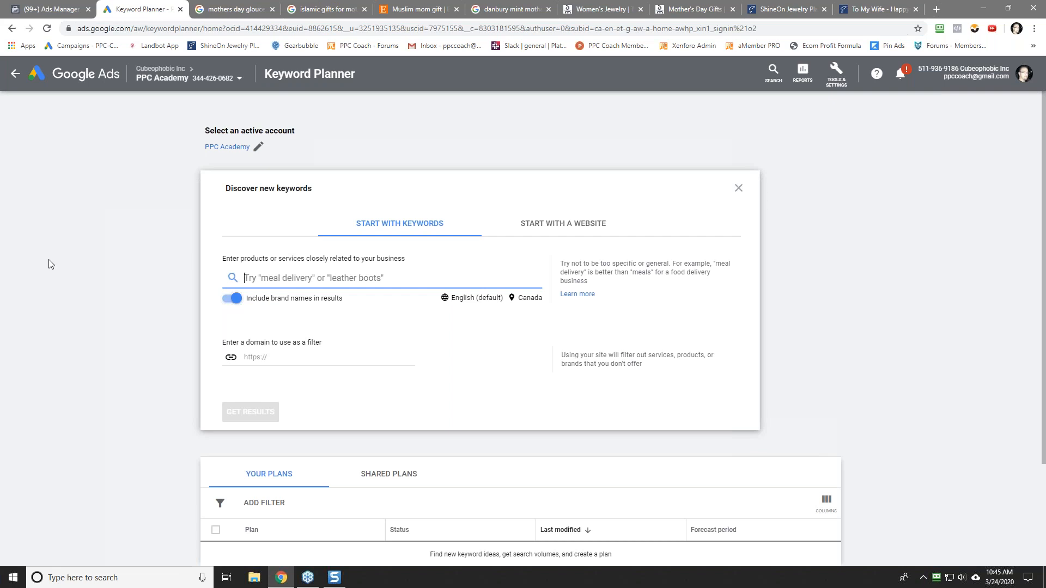
type("wife gift for mo")
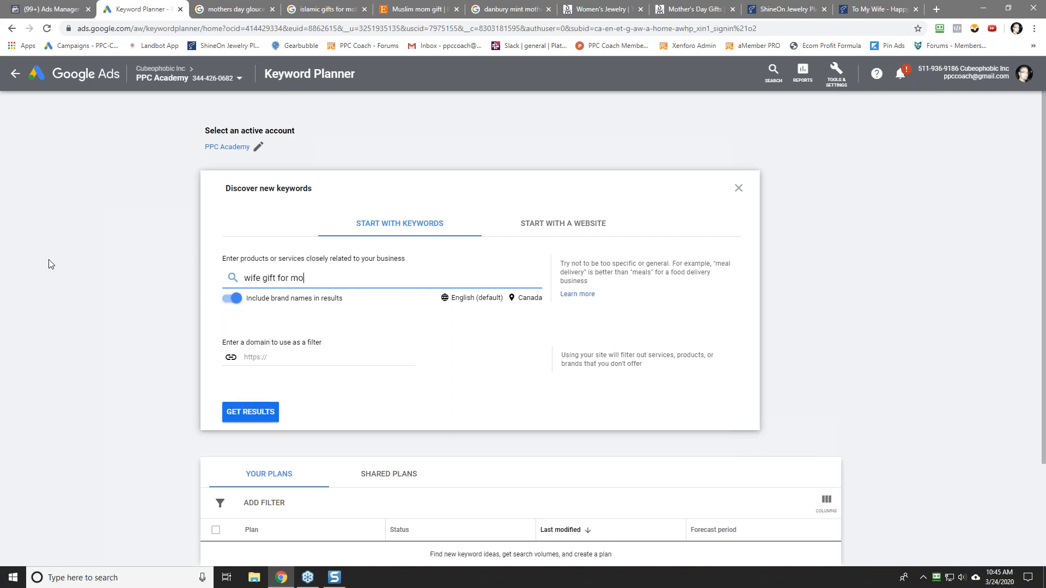
key("ctrl+BackSpace")
key("ctrl+BackSpace")
key("ctrl+BackSpace")
type("mot")
Add the United States to the targeted locations alongside Canada, then get and review the keyword ideas.
left_click(531, 300)
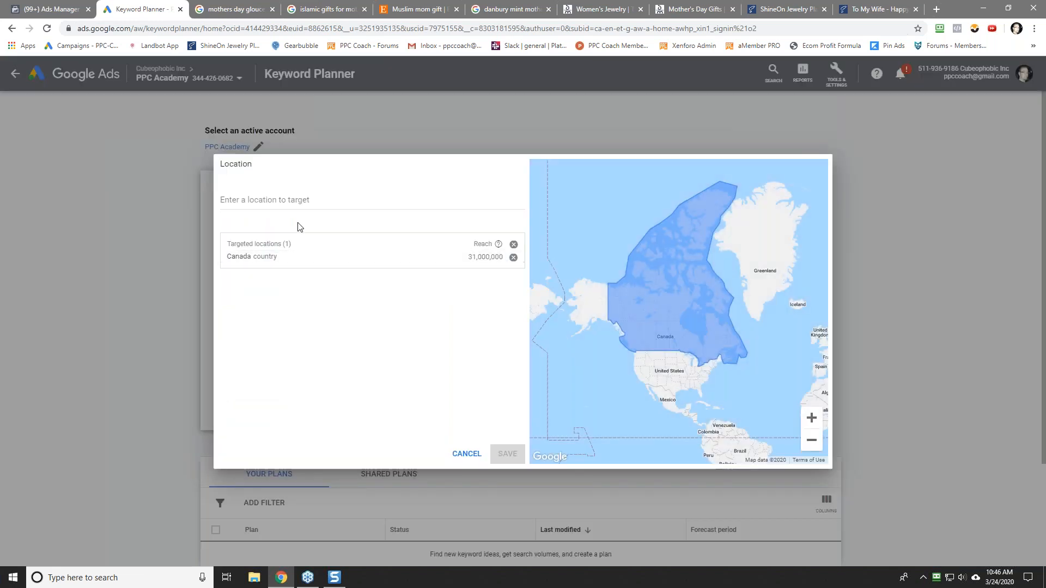
left_click(272, 257)
left_click(301, 200)
type("united")
key("Return")
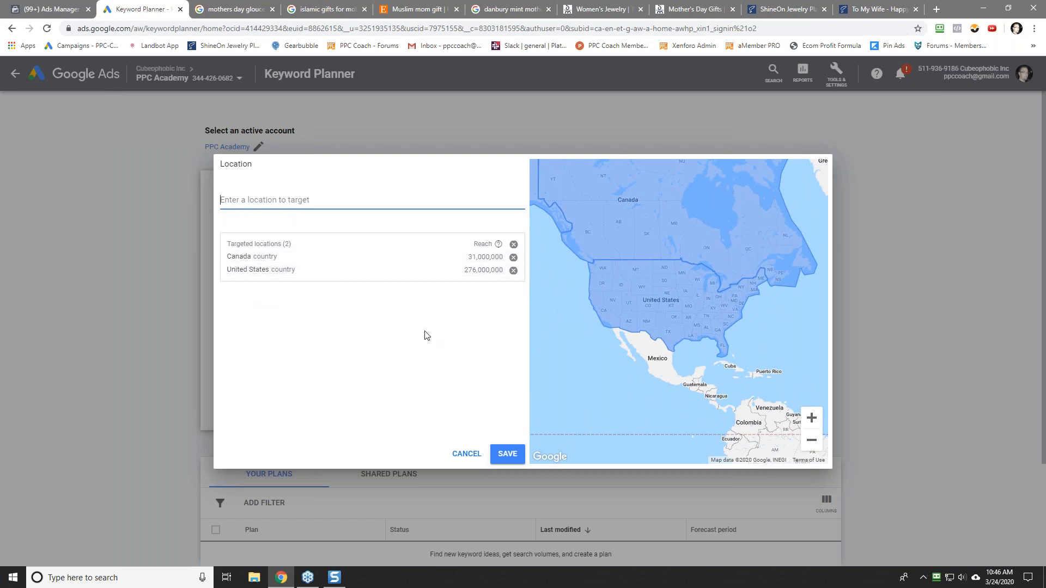
left_click(502, 454)
left_click(242, 420)
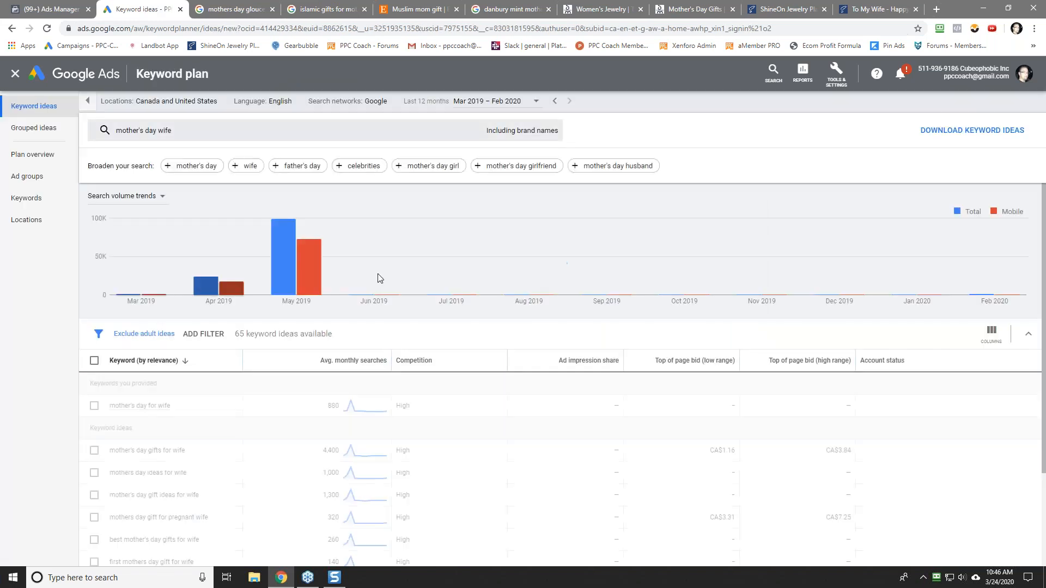
mouse_move(134, 412)
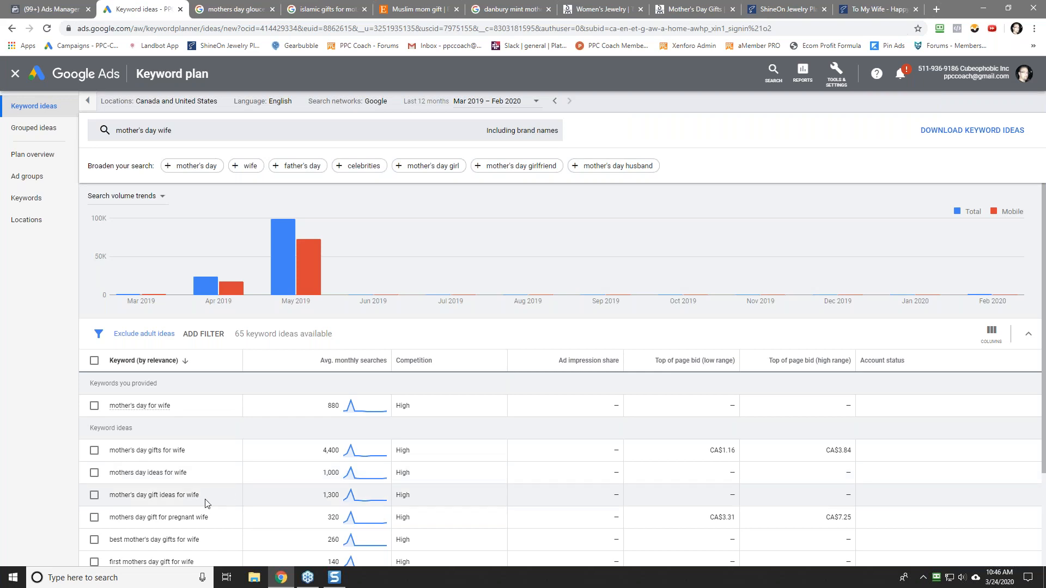
scroll(215, 490, "down", 3)
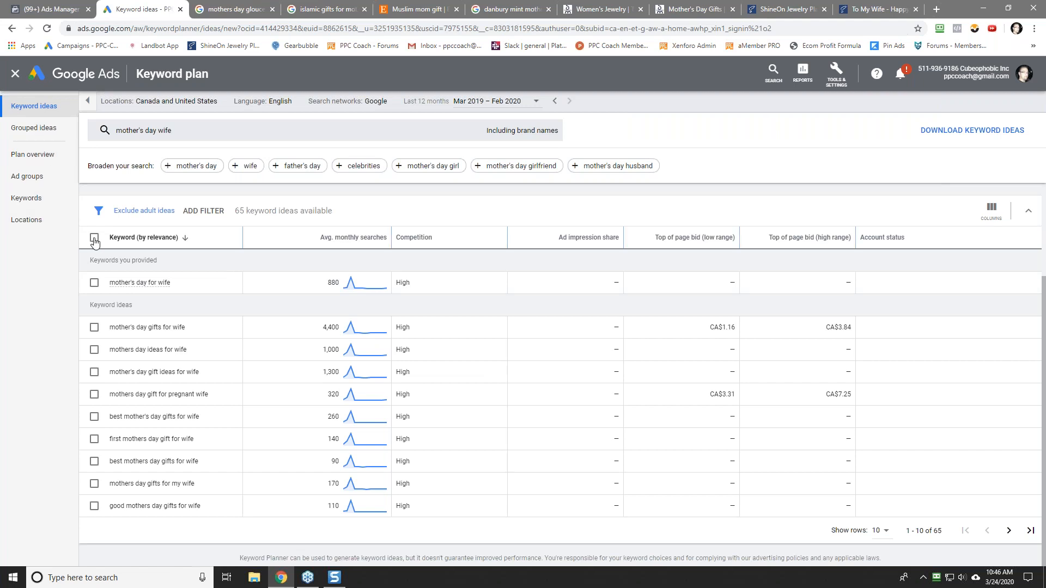
left_click_drag(111, 284, 233, 511)
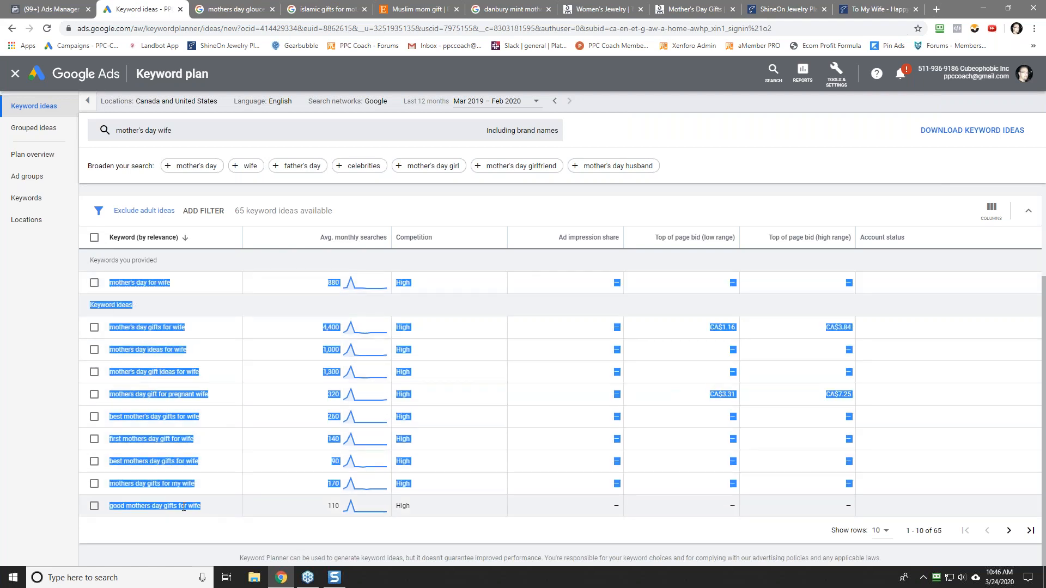
left_click(199, 267)
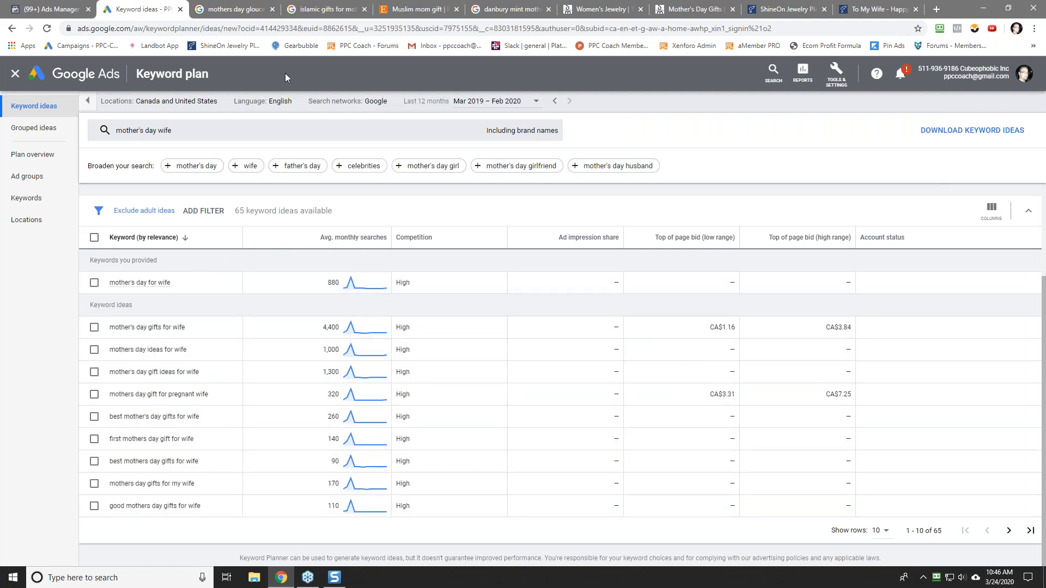
Load google.com/ads in the browser tab holding the "mothers day gloucestershire" search.
left_click(234, 8)
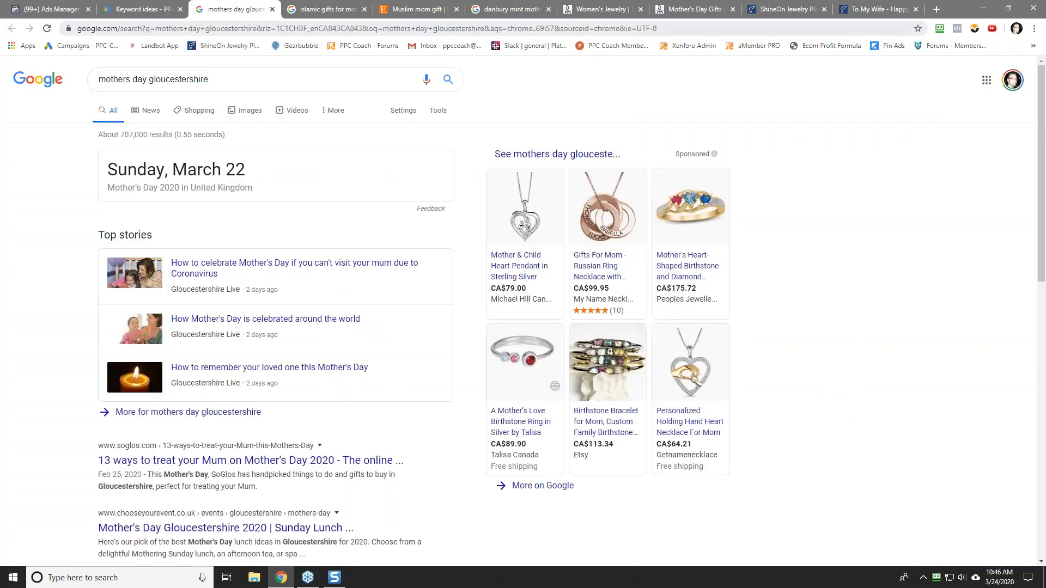
key("ctrl+l")
type("google.com.ads")
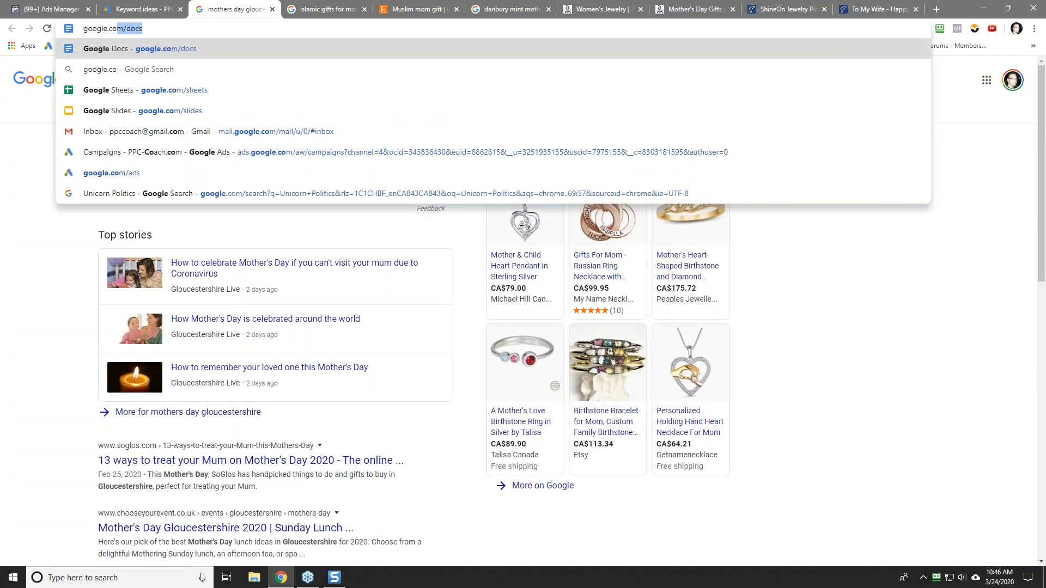
key("BackSpace")
key("BackSpace")
key("BackSpace")
key("BackSpace")
type("/ads")
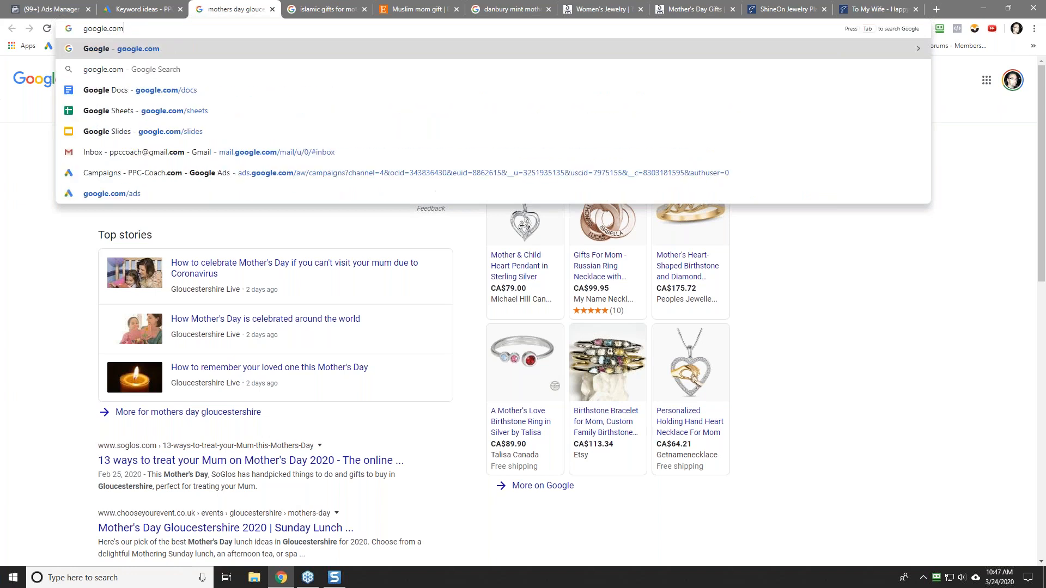
key("Return")
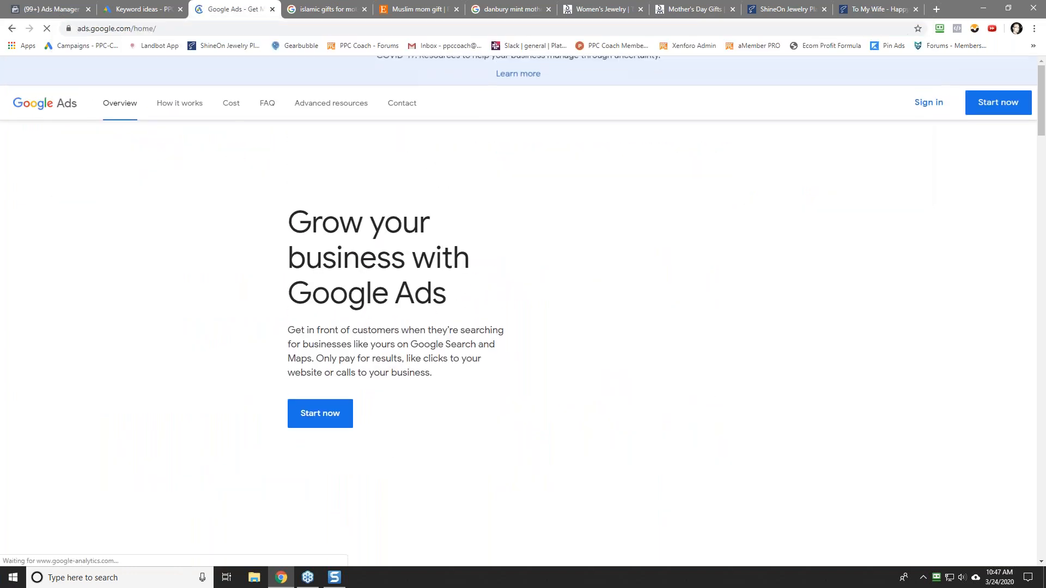
Open the campaign "001 - [sh] - To My Wife - Happy Mother's Day" in a separate tab, then return to the keyword ideas.
left_click(136, 9)
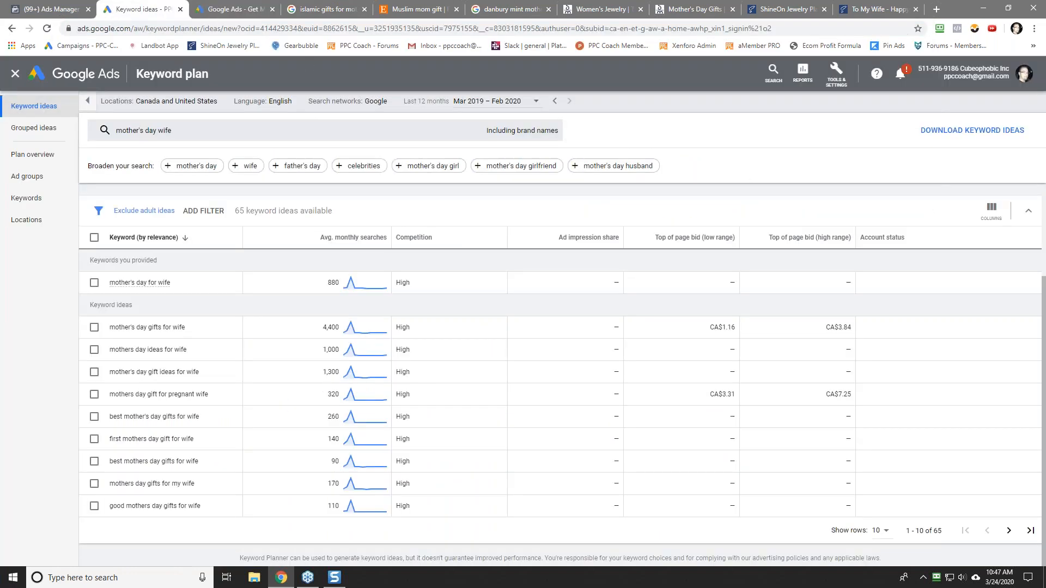
left_click(836, 72)
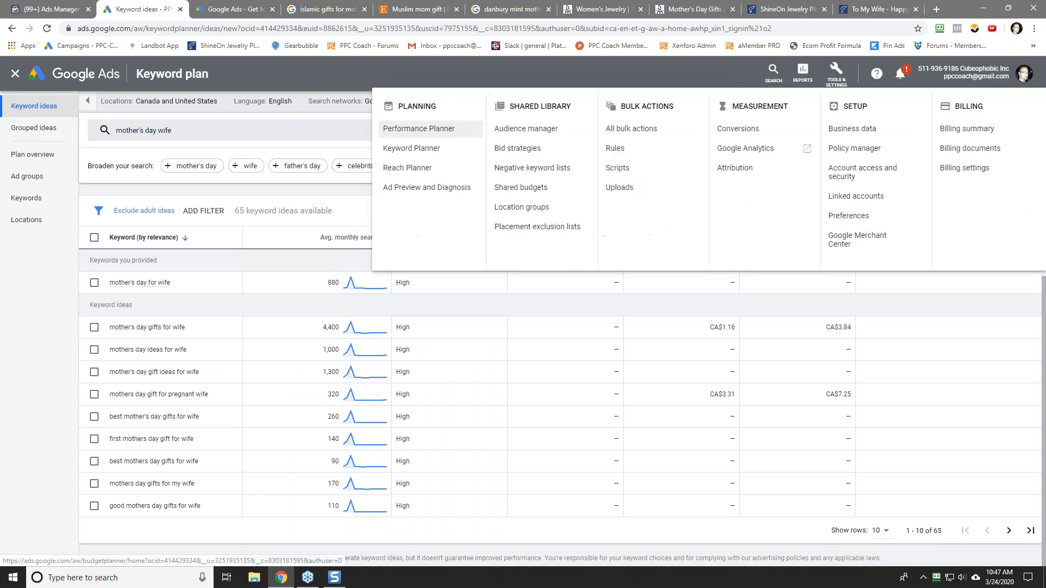
right_click(423, 128)
left_click(453, 142)
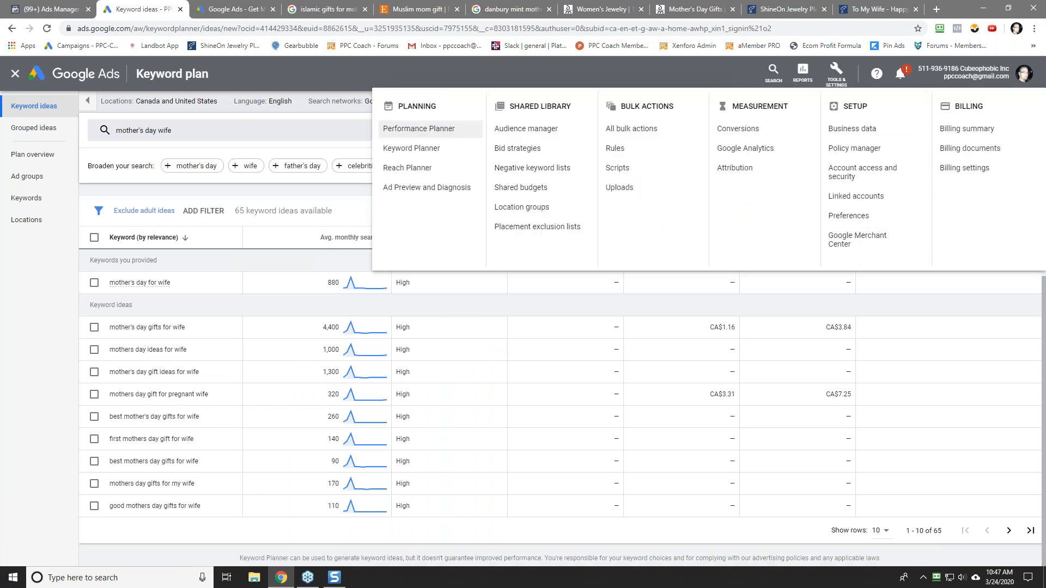
left_click(213, 9)
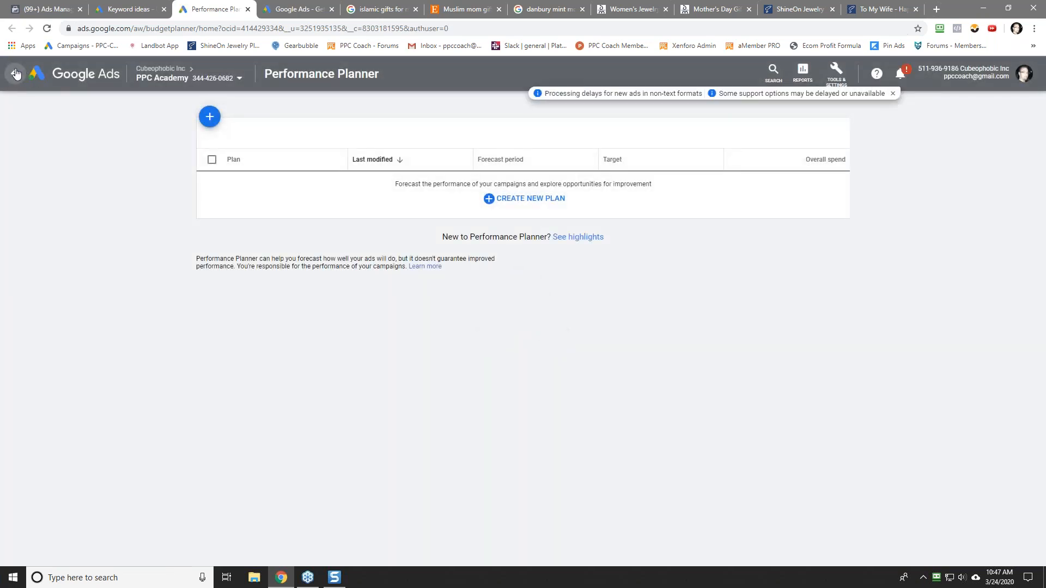
left_click(16, 73)
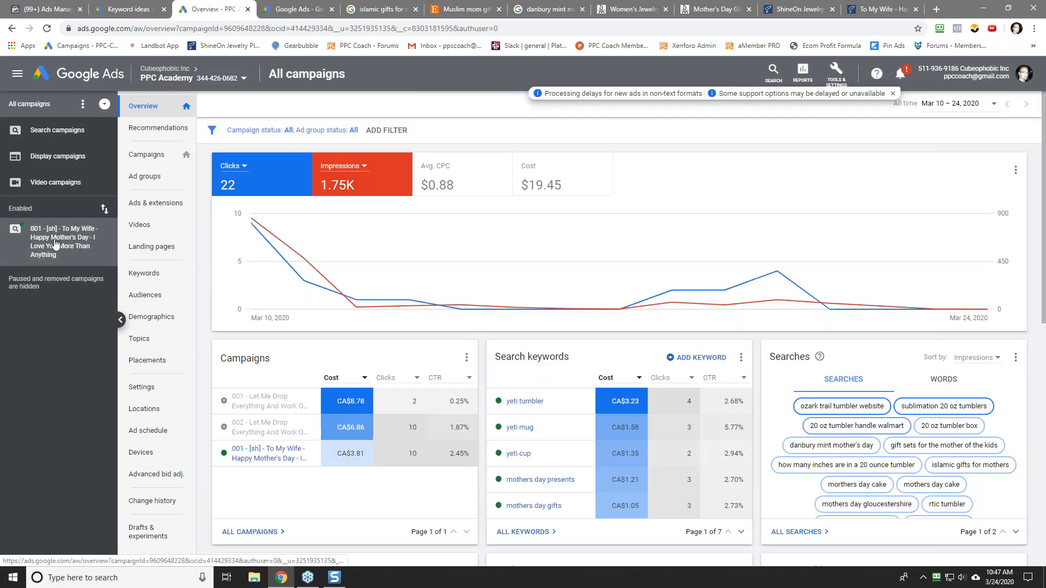
left_click(57, 245)
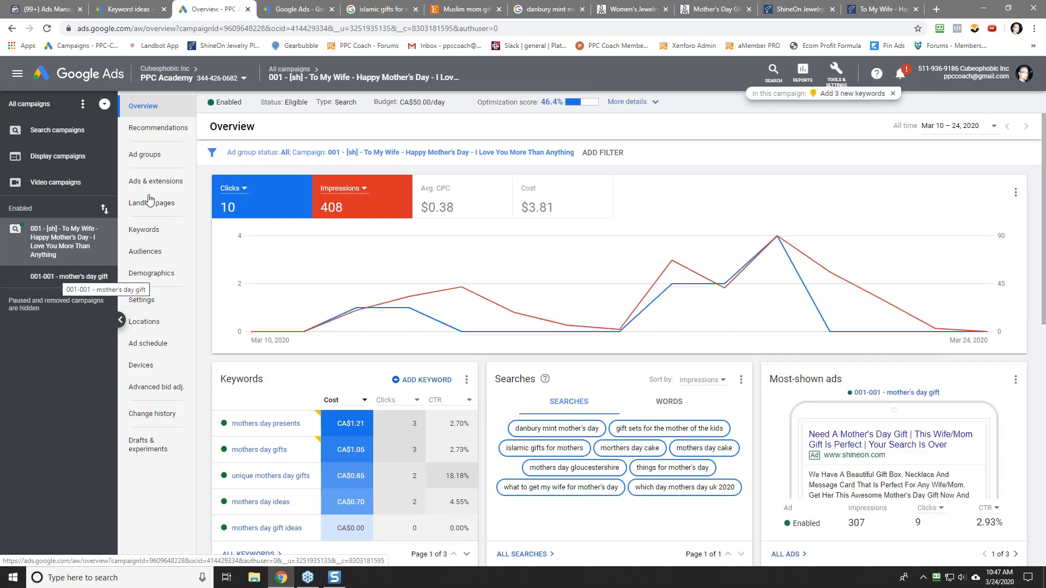
left_click(131, 9)
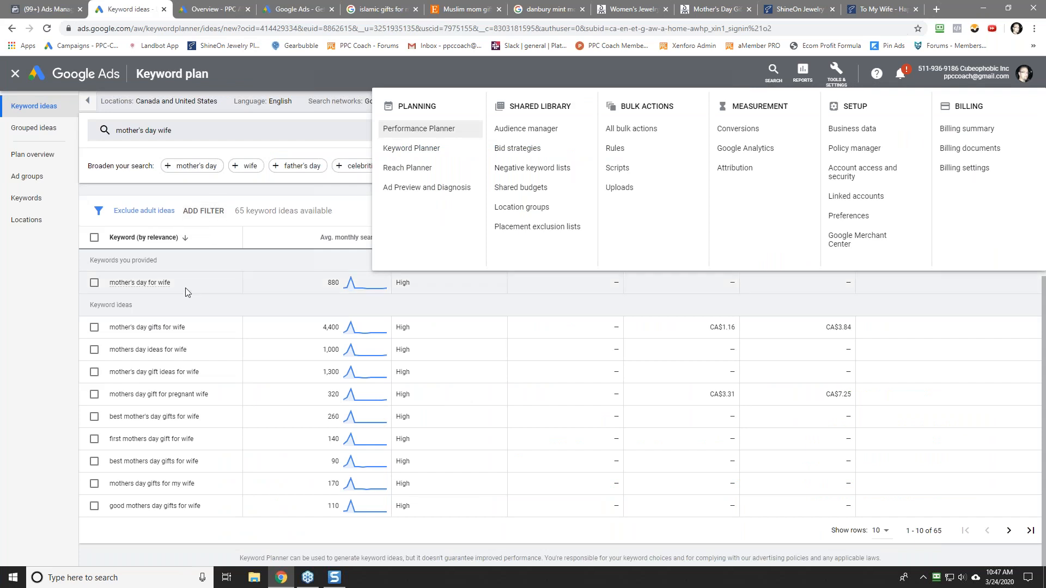
Copy the ad group "001-001 - mother's day gift" from the campaign "To My Wife - Happy Mother's Day".
left_click(249, 260)
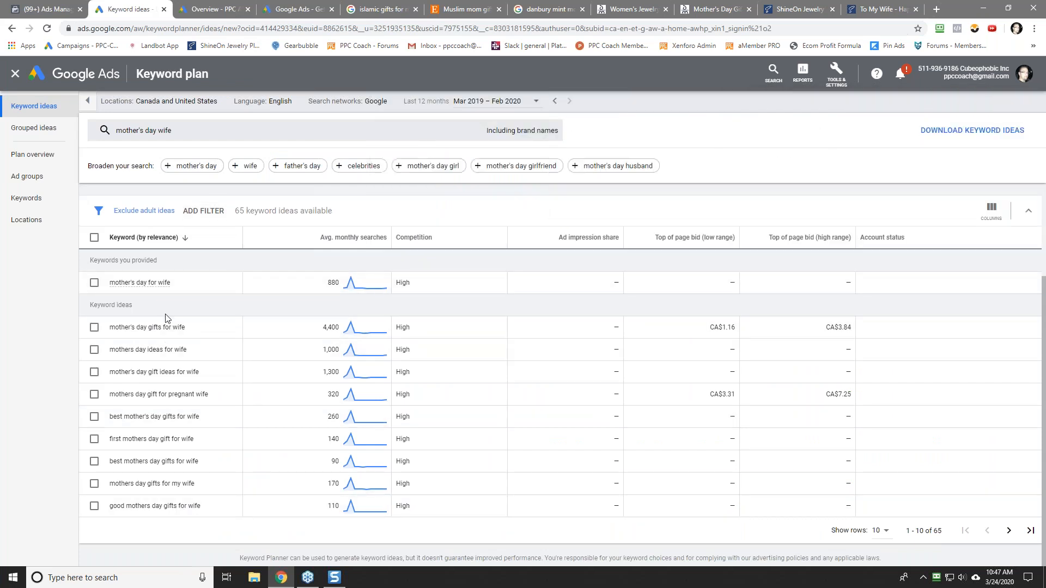
left_click(209, 9)
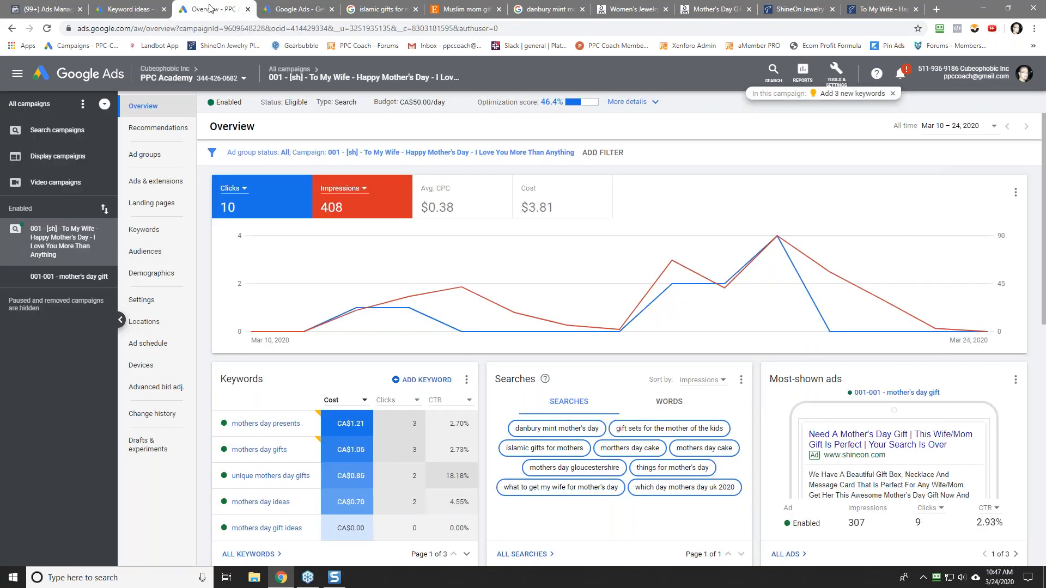
left_click(54, 277)
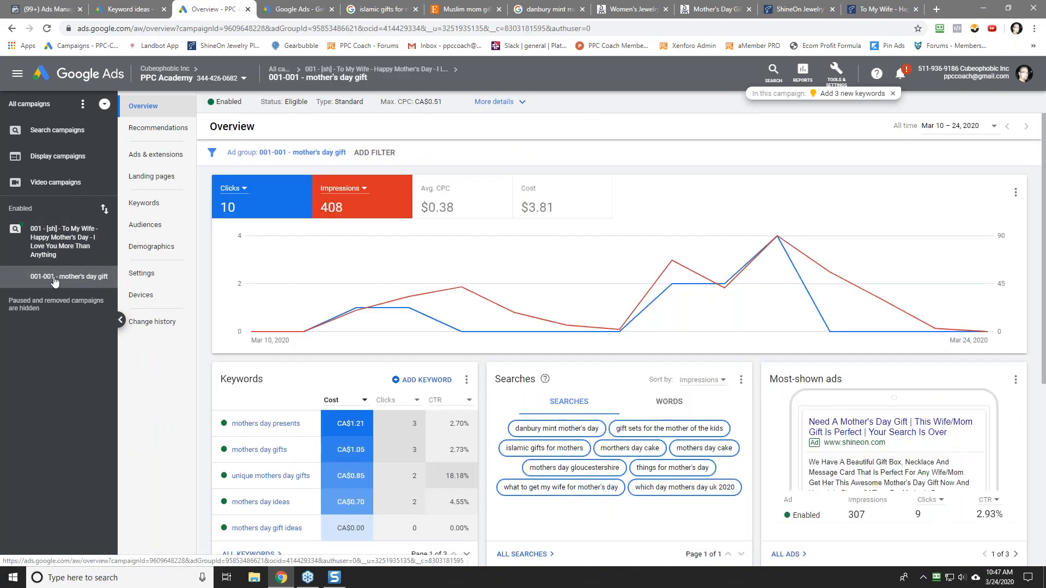
left_click(57, 245)
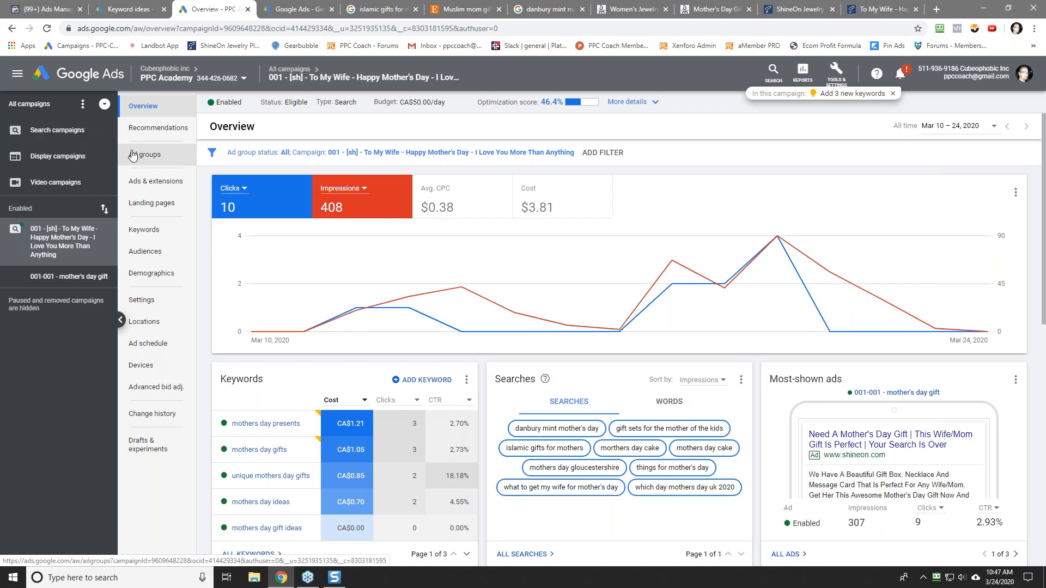
left_click(138, 157)
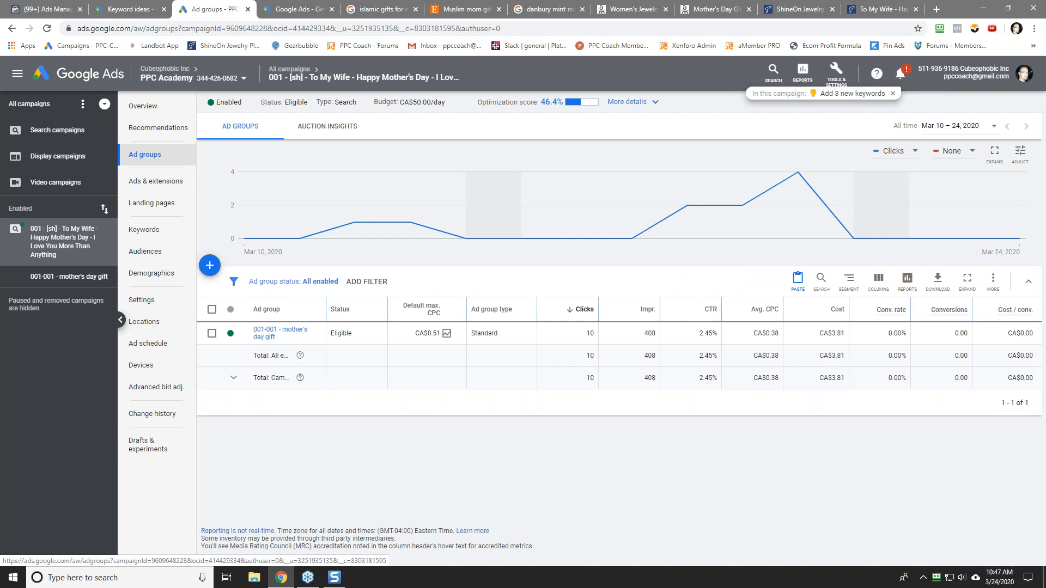
left_click(211, 334)
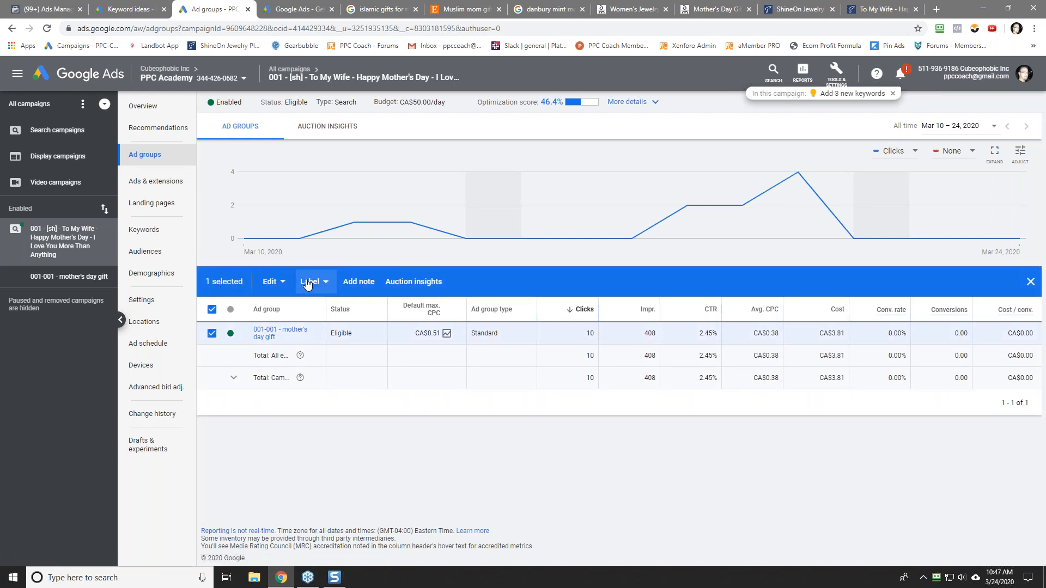
left_click(277, 284)
left_click(269, 309)
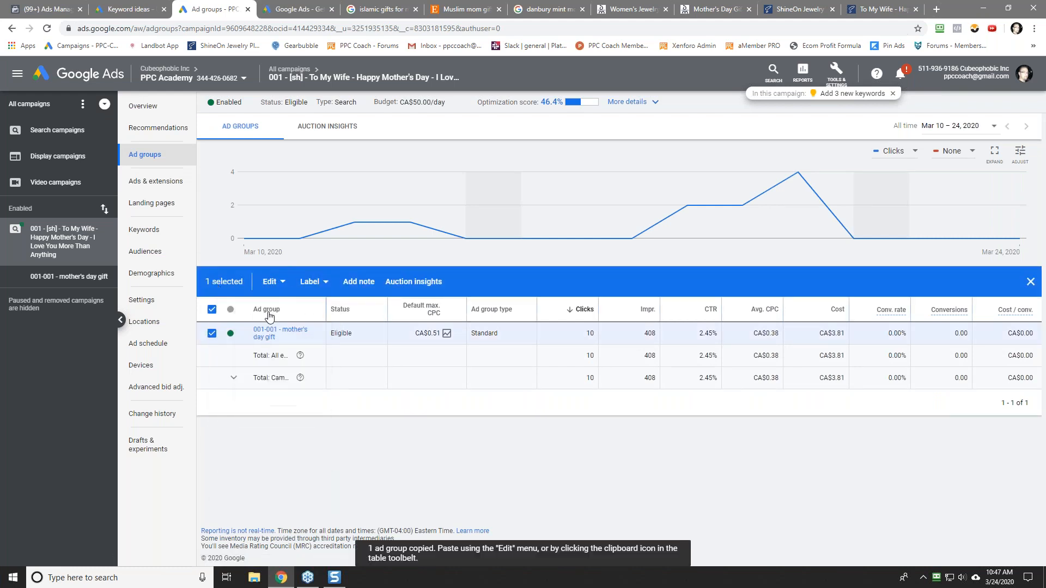
Paste the copied ad group into the same campaign, "001 - [sh] - To My Wife - Happy Mother's Day - I Love You More Than Anything".
left_click(1030, 281)
key("ctrl+v")
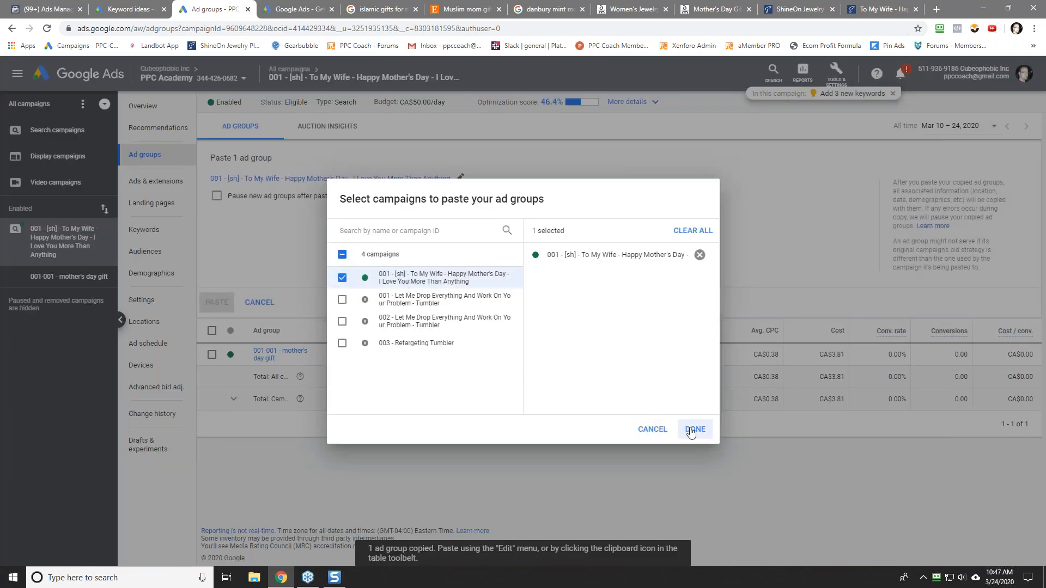
left_click(691, 430)
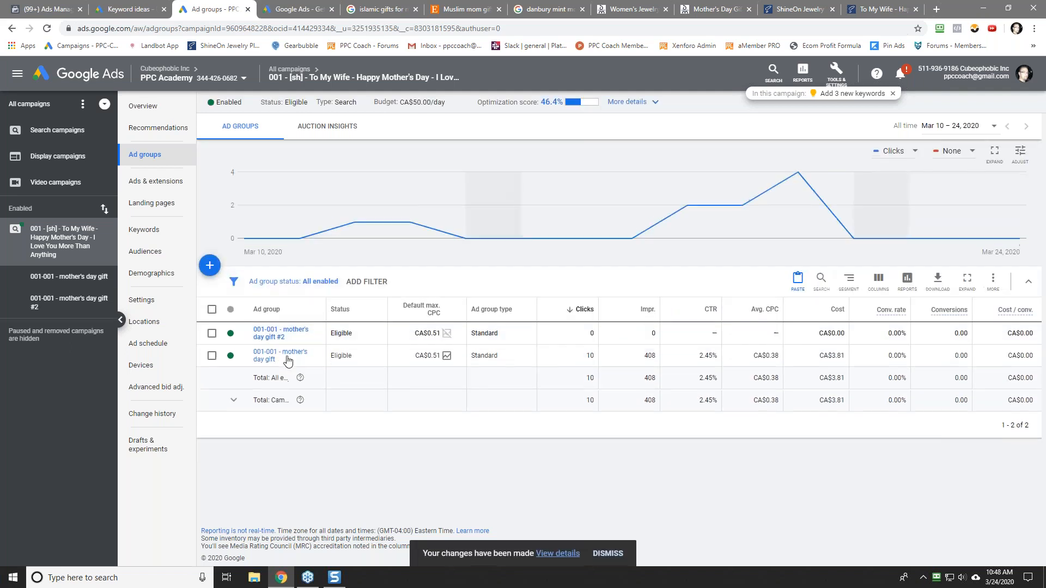
Rename the duplicated ad group as "001-002 - mother's day wife", matching the search phrase used in the keyword planner.
left_click(63, 303)
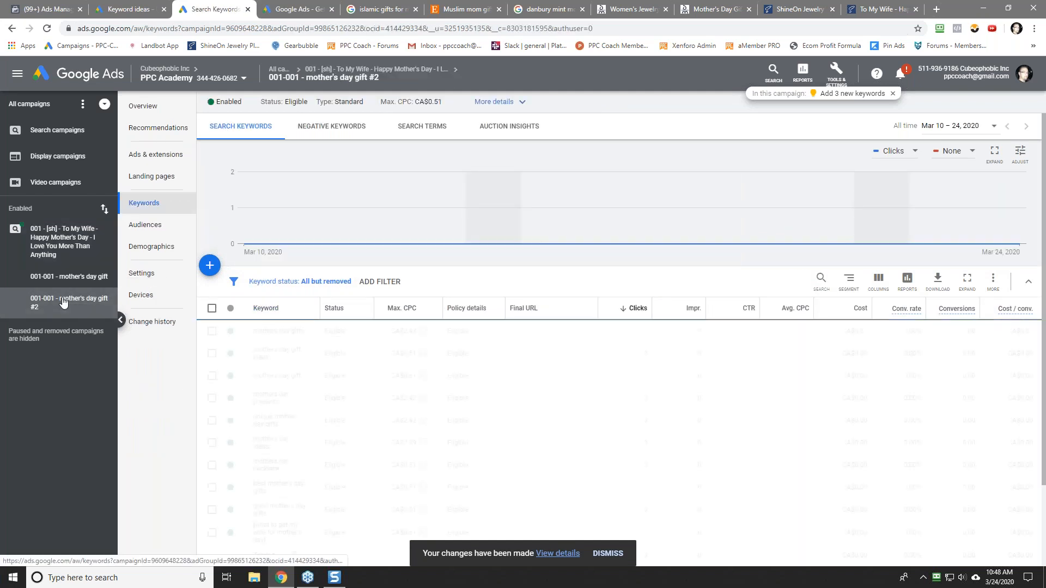
left_click(141, 273)
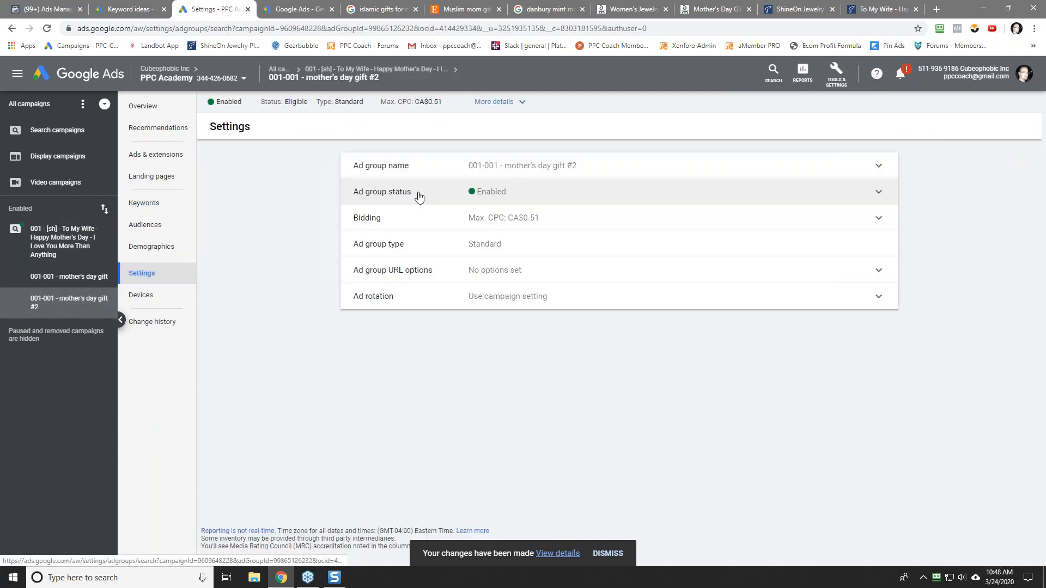
left_click(493, 166)
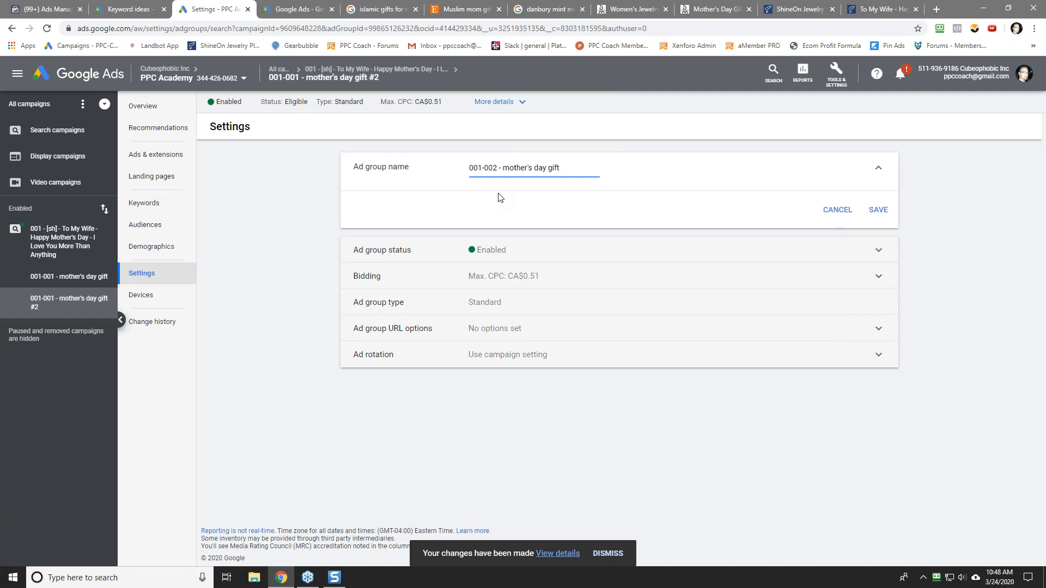
left_click(152, 9)
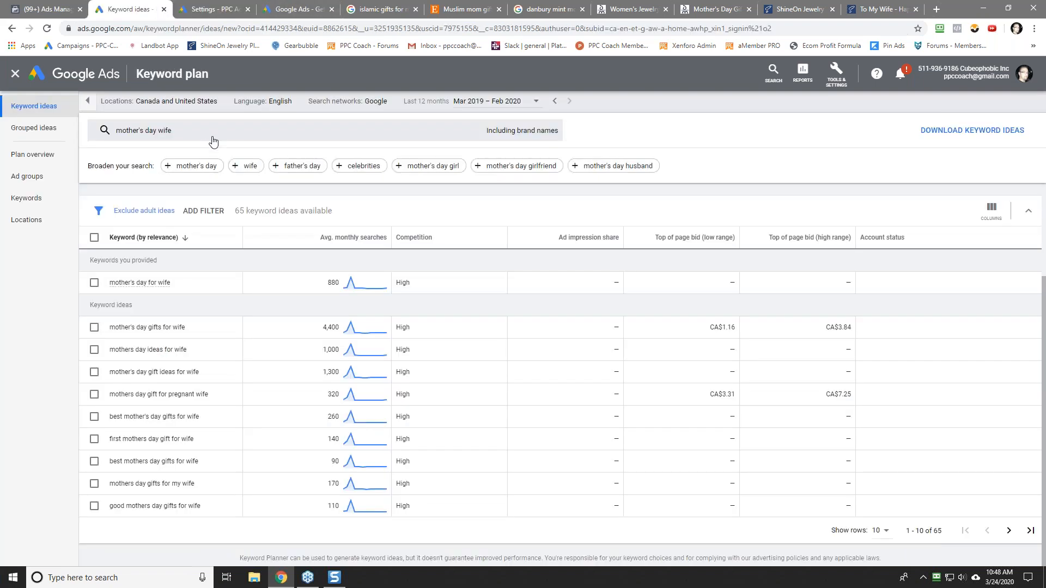
left_click(150, 132)
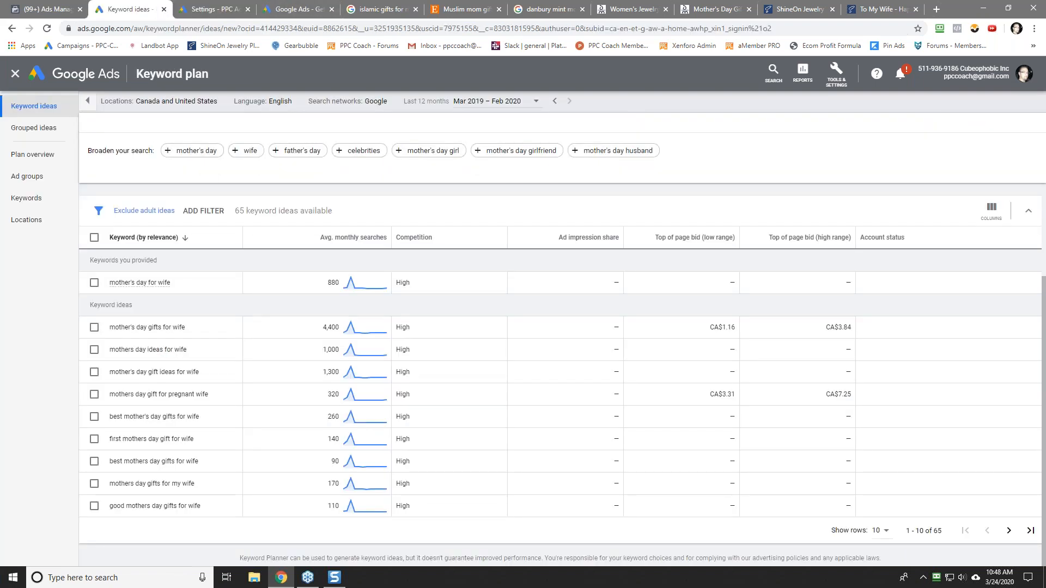
left_click(207, 10)
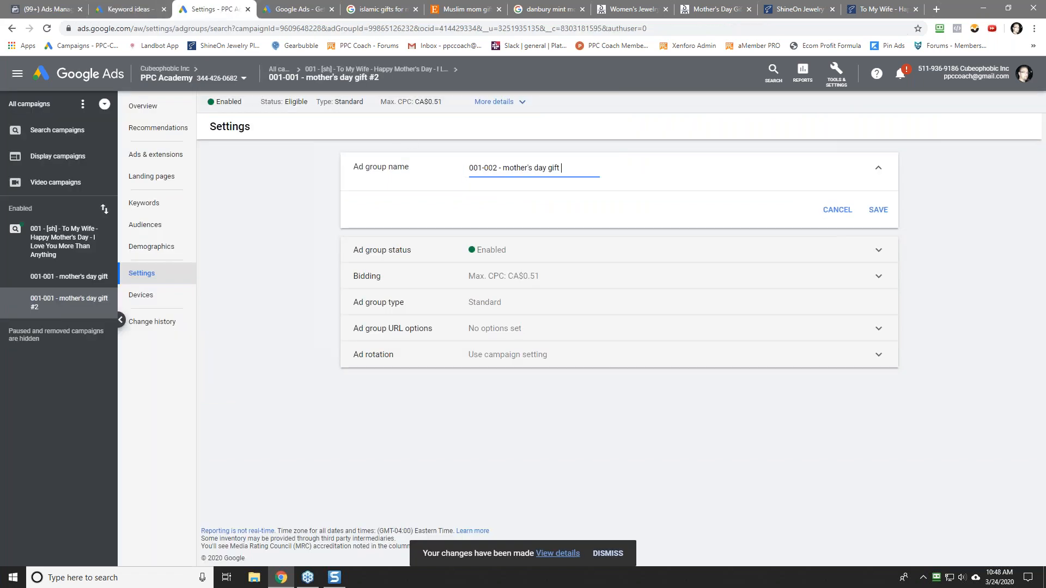
double_click(550, 169)
type("wife")
left_click(878, 211)
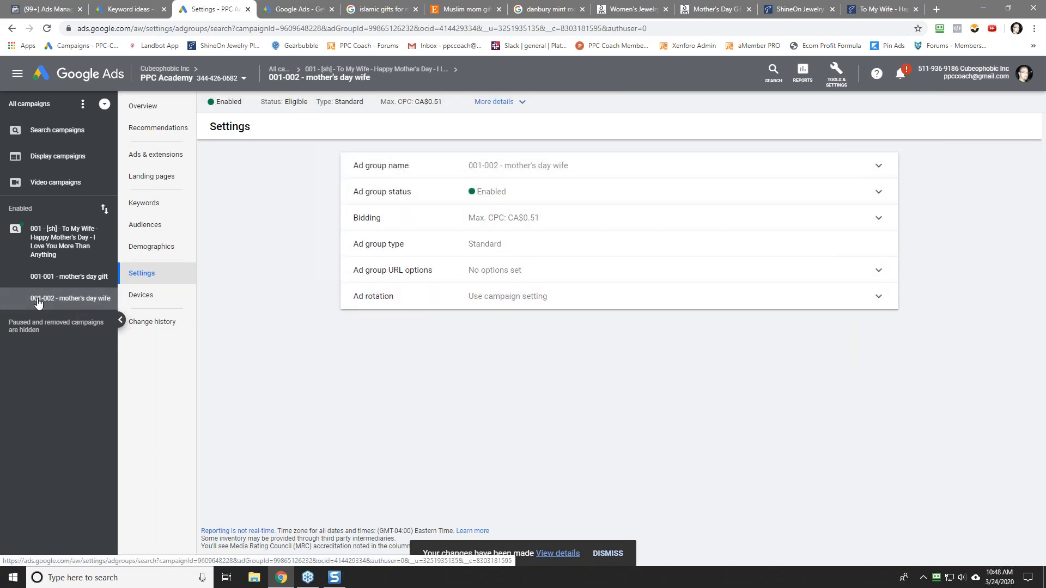
Permanently remove all ten keywords listed on the first page of the "mother's day wife" ad group.
left_click(137, 205)
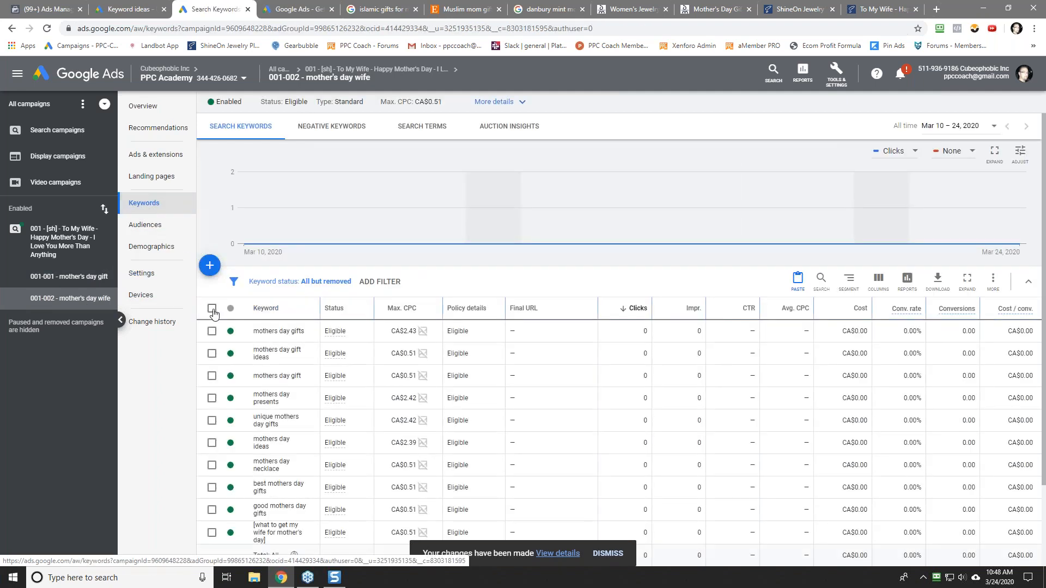
left_click(212, 308)
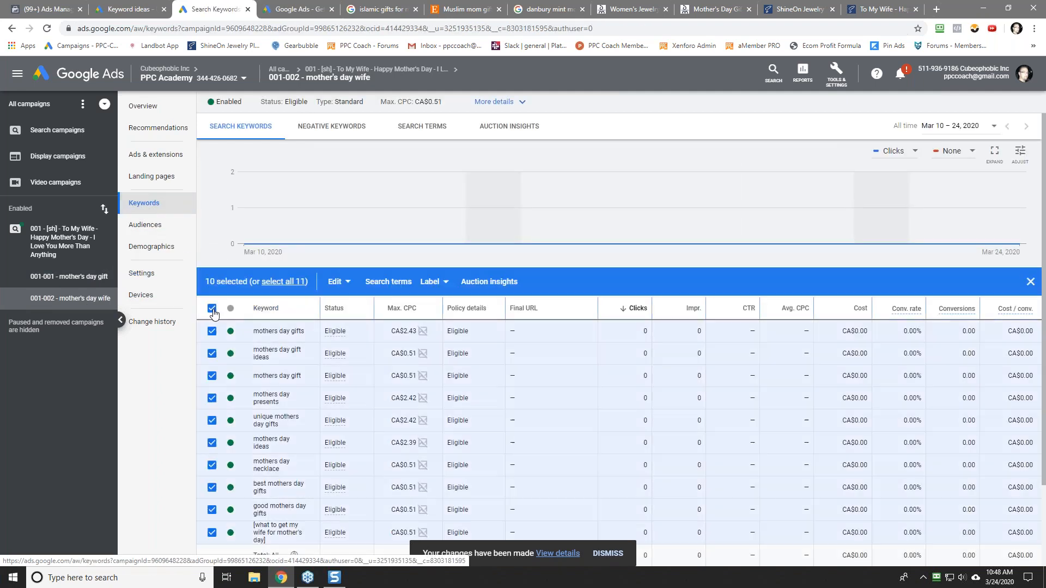
left_click(347, 285)
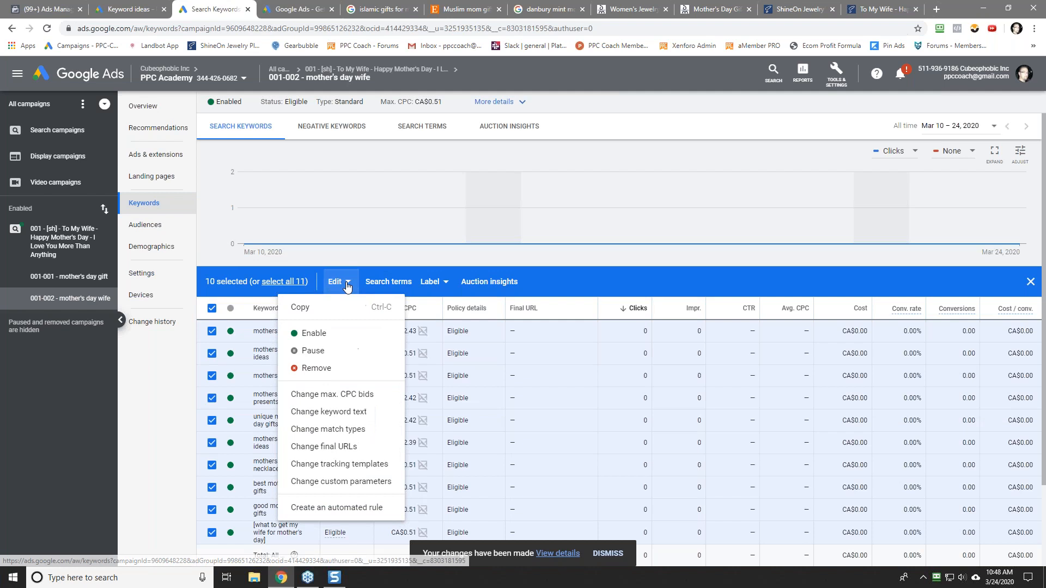
left_click(331, 368)
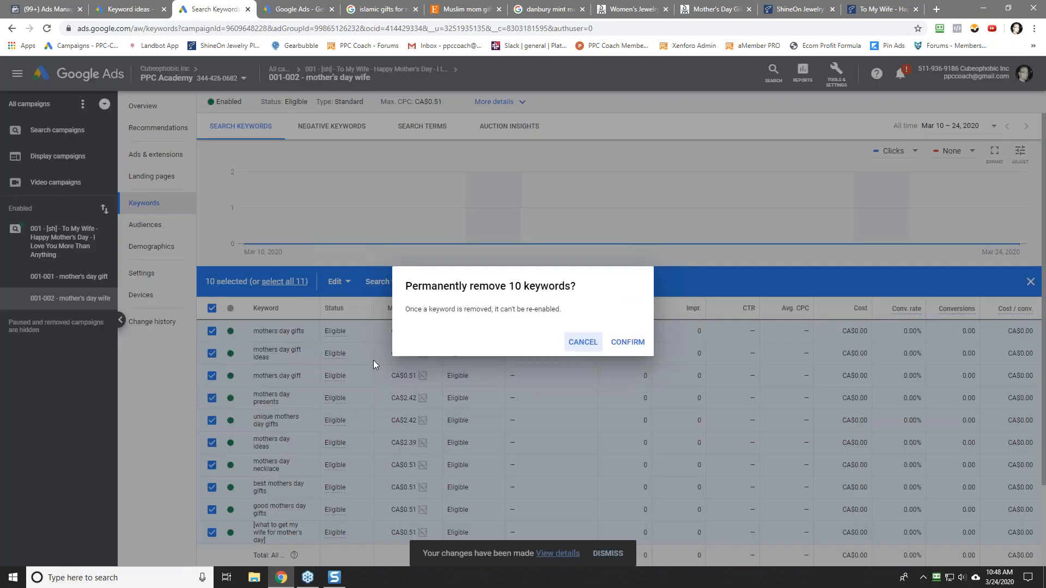
left_click(625, 343)
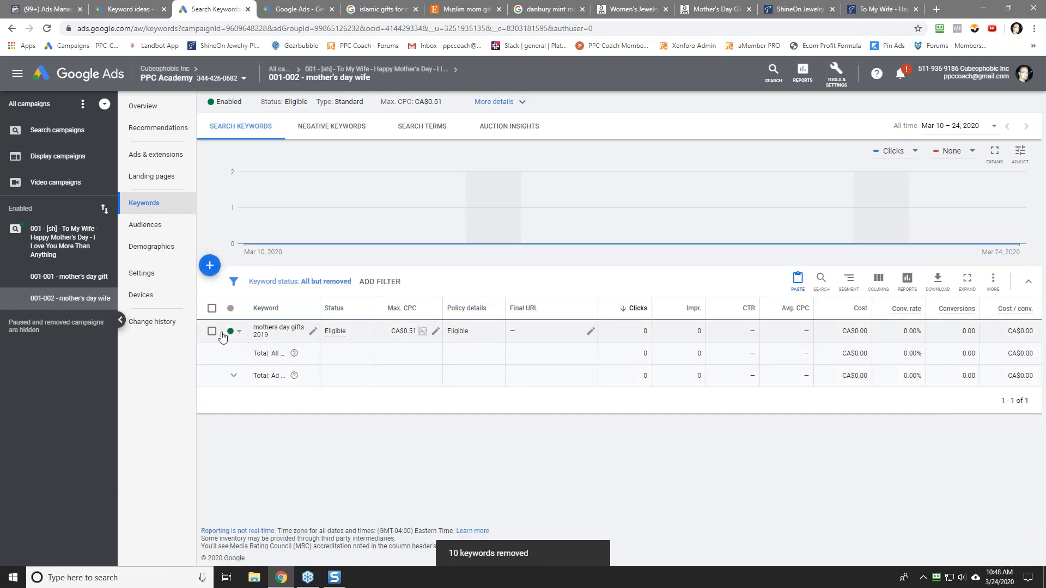
Permanently remove the remaining keyword "mothers day gifts 2019" from the ad group.
left_click(211, 332)
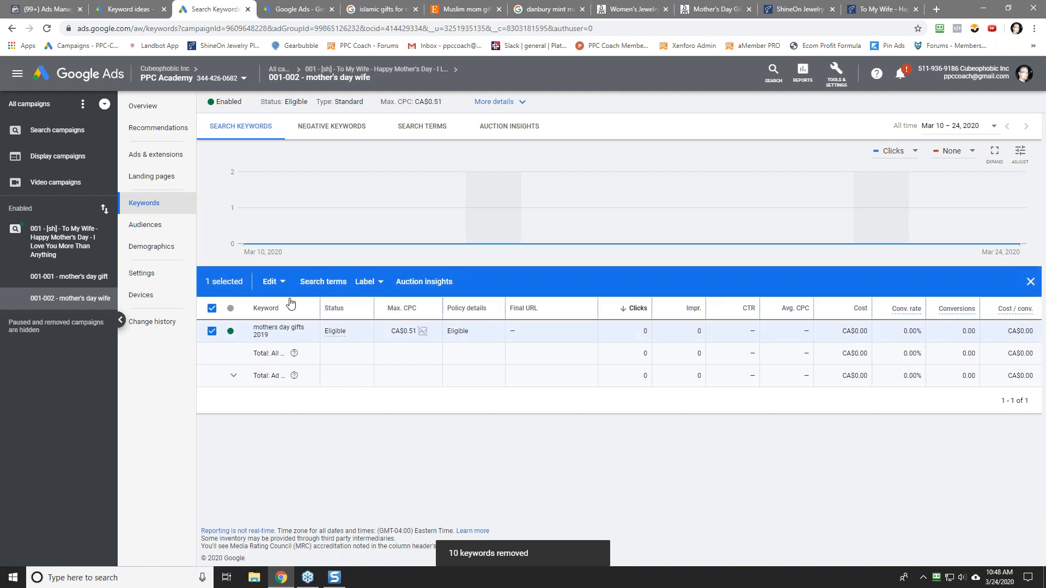
left_click(269, 282)
left_click(264, 368)
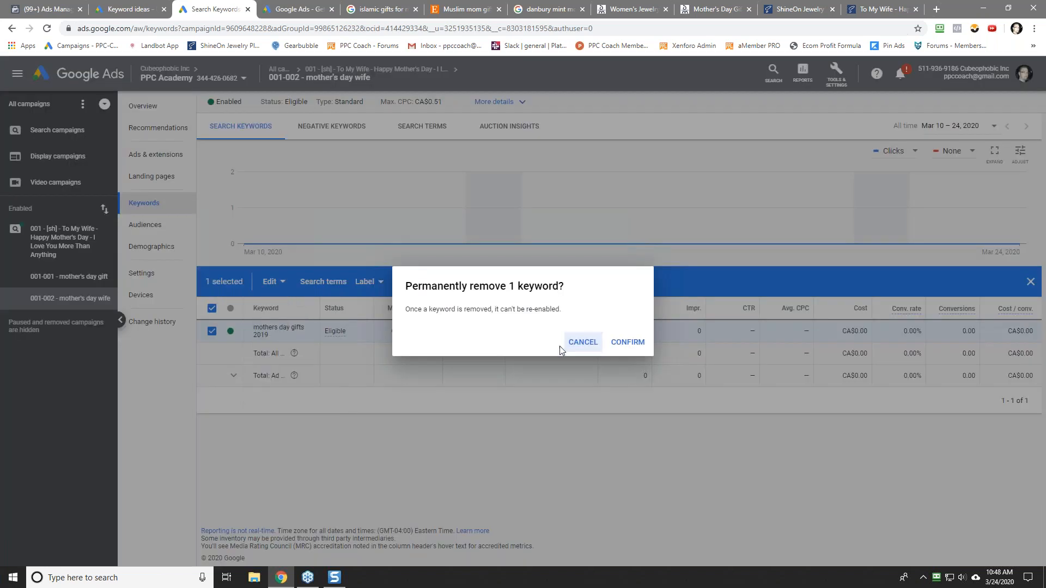
left_click(626, 341)
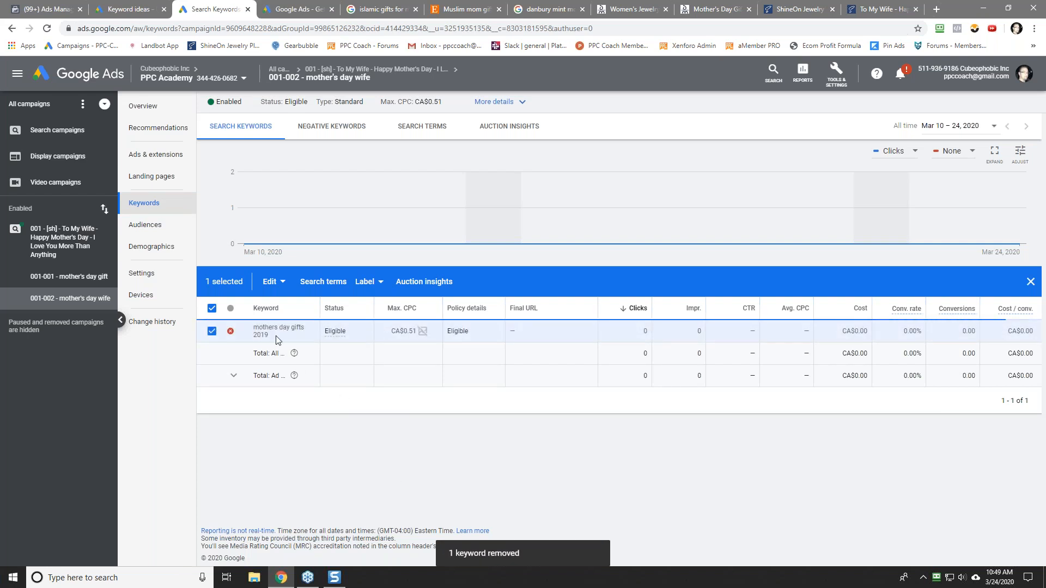
Move the keyword planner page into its own browser window and return to the ad group's keywords.
left_click(125, 11)
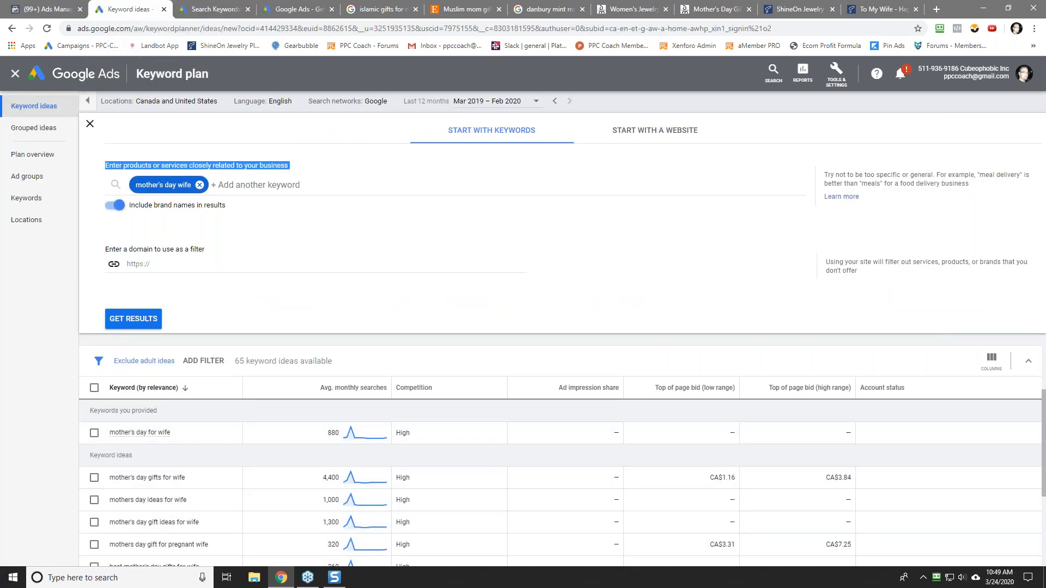
left_click_drag(134, 12, 1044, 147)
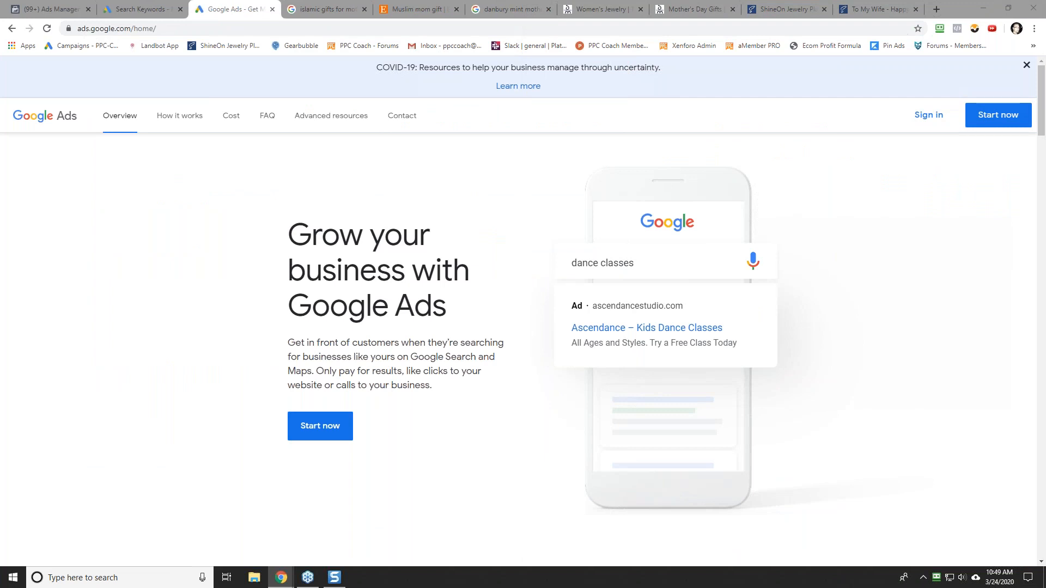
left_click(140, 10)
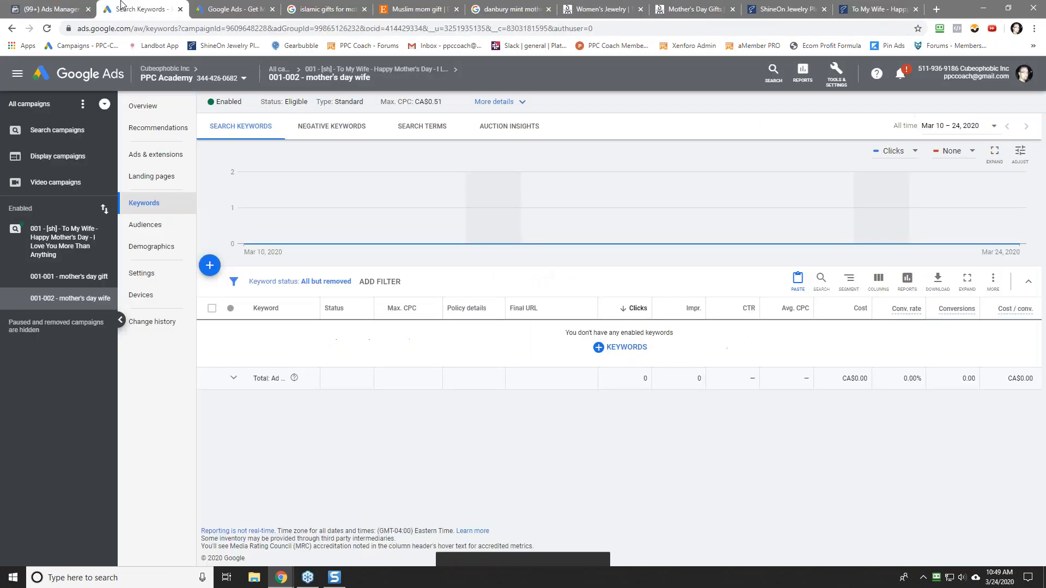
Start adding keywords to the ad group and paste "mother's day gifts for wife" from the keyword planner.
left_click(209, 265)
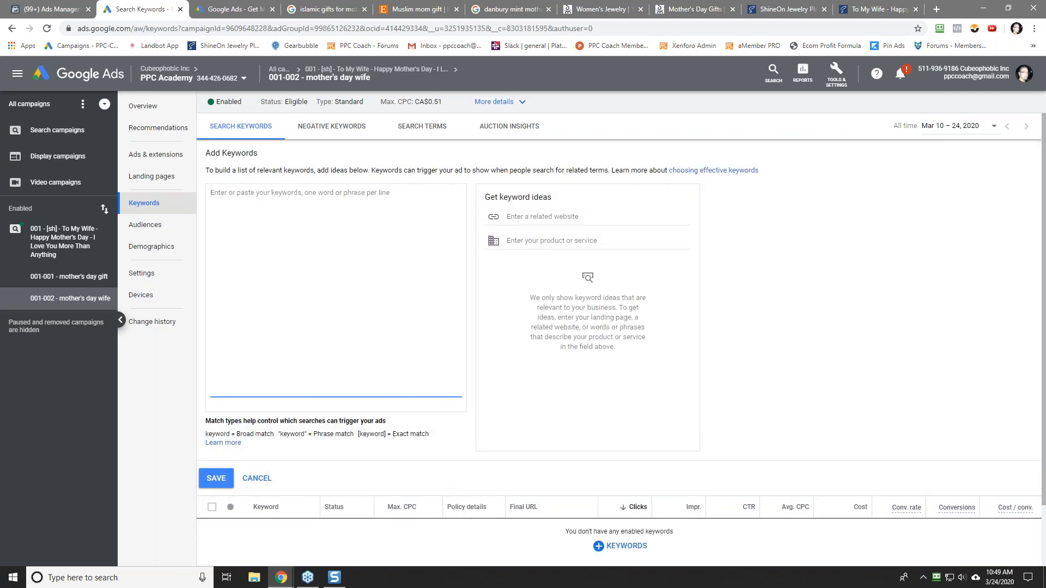
key("alt+Tab")
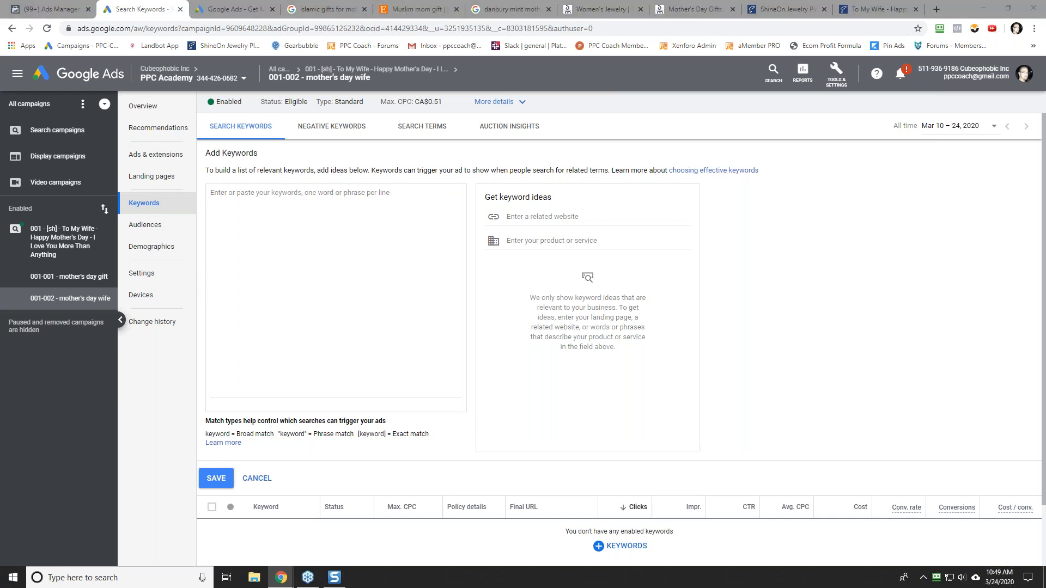
left_click(284, 229)
right_click(284, 229)
left_click(319, 320)
Add "mothers day ideas for wife" and "mother's day gift ideas for wife" from the keyword planner to the new keyword list.
key("alt+Tab")
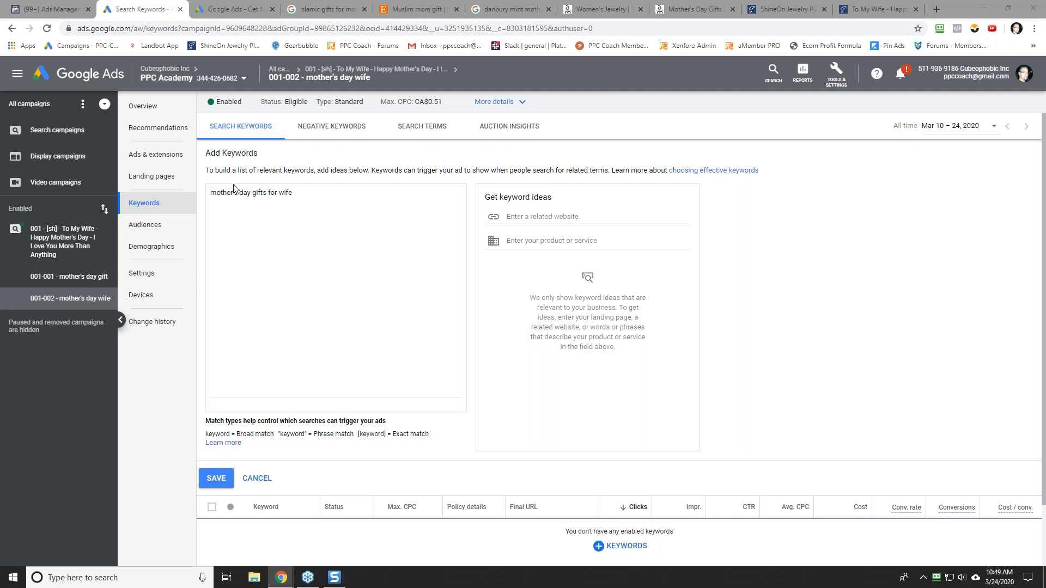
key("alt+Tab")
right_click(221, 206)
left_click(269, 293)
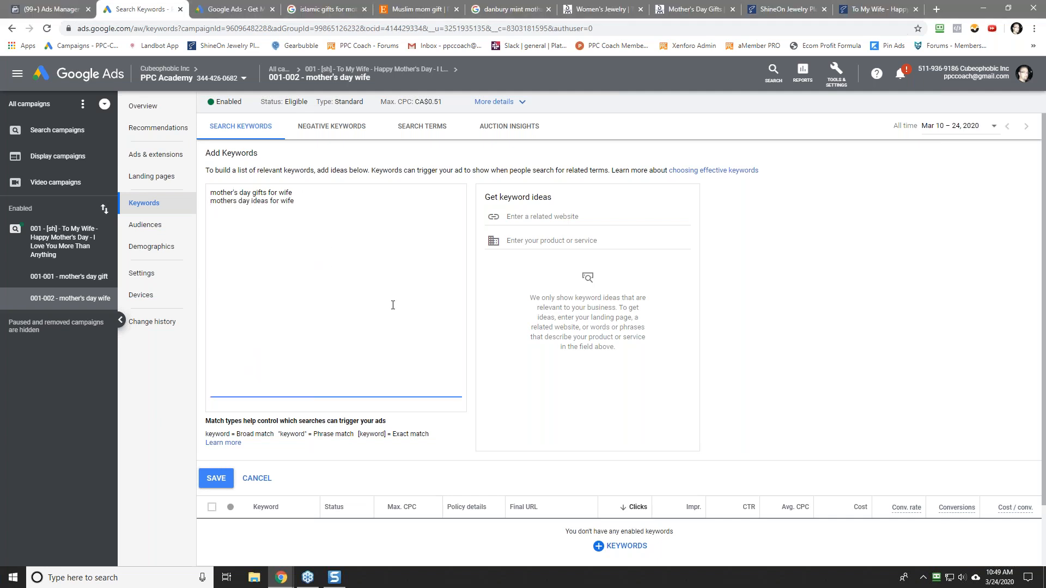
key("alt+Tab")
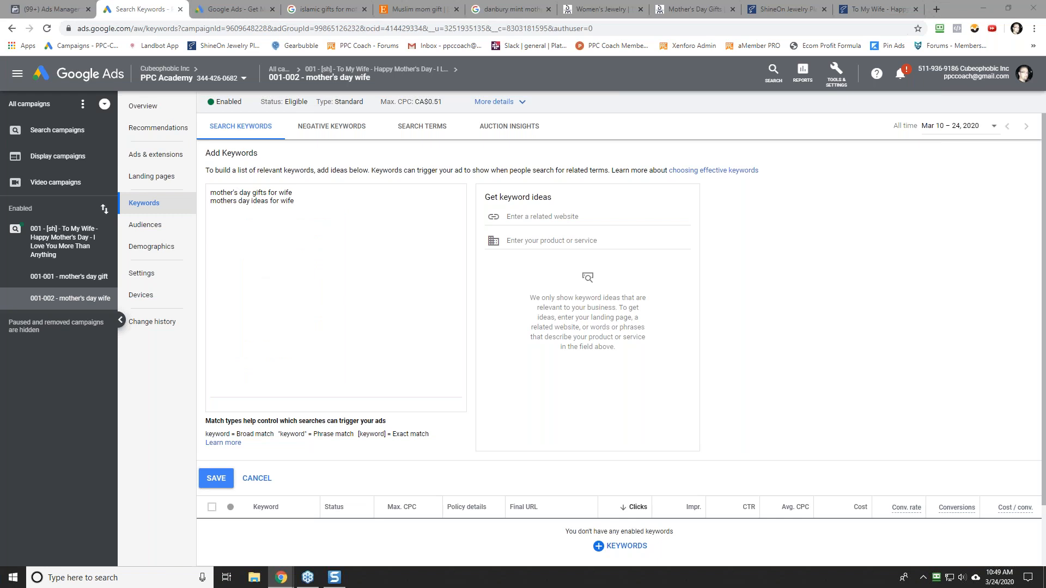
key("alt+Tab")
right_click(222, 212)
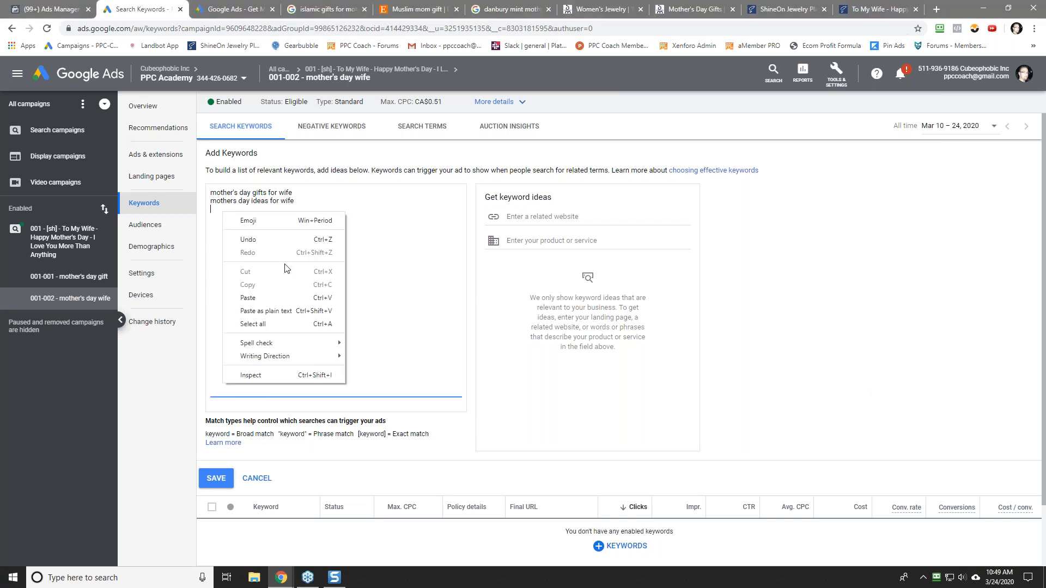
left_click(284, 296)
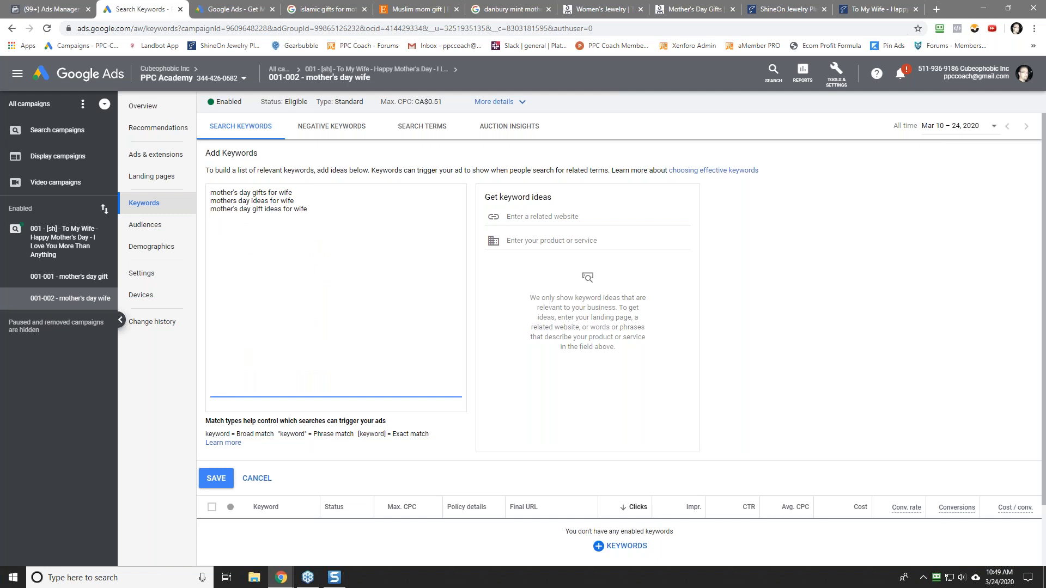
Add "mothers day gift for pregnant wife" and "best mother's day gifts for wife" from the keyword planner to the list.
key("alt+Tab")
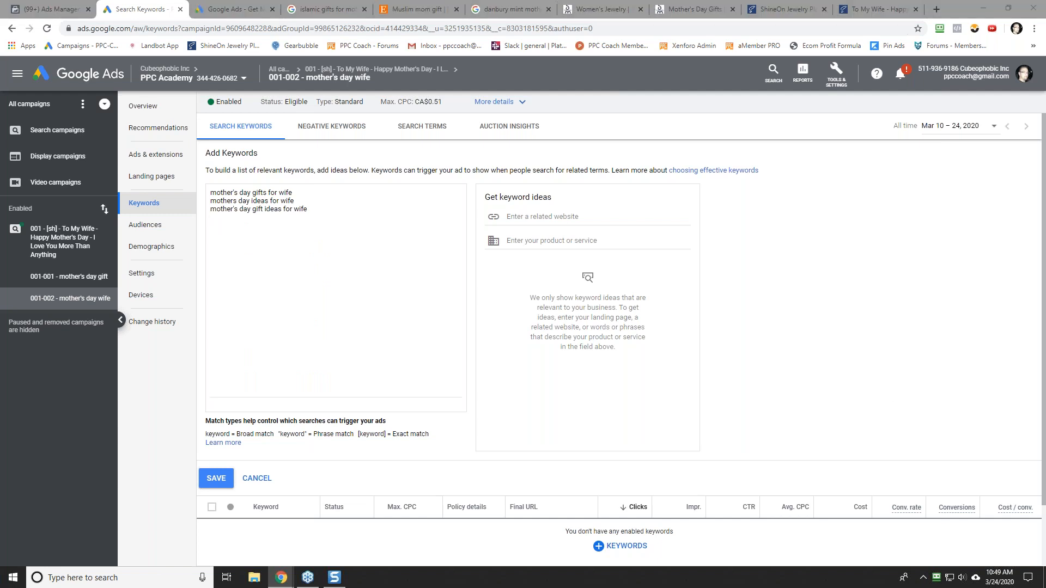
key("alt+Tab")
right_click(218, 218)
left_click(282, 311)
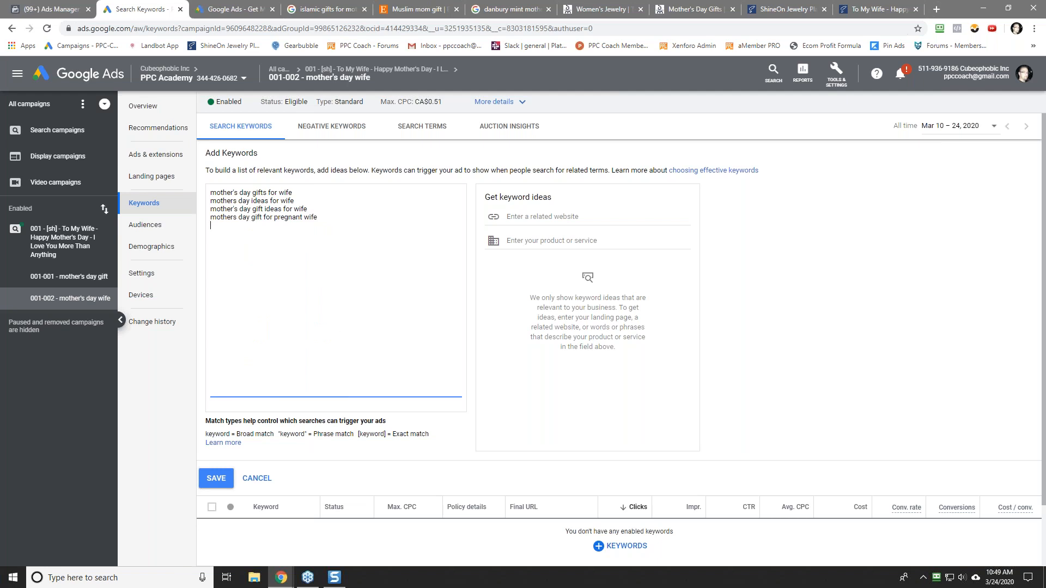
key("alt+Tab")
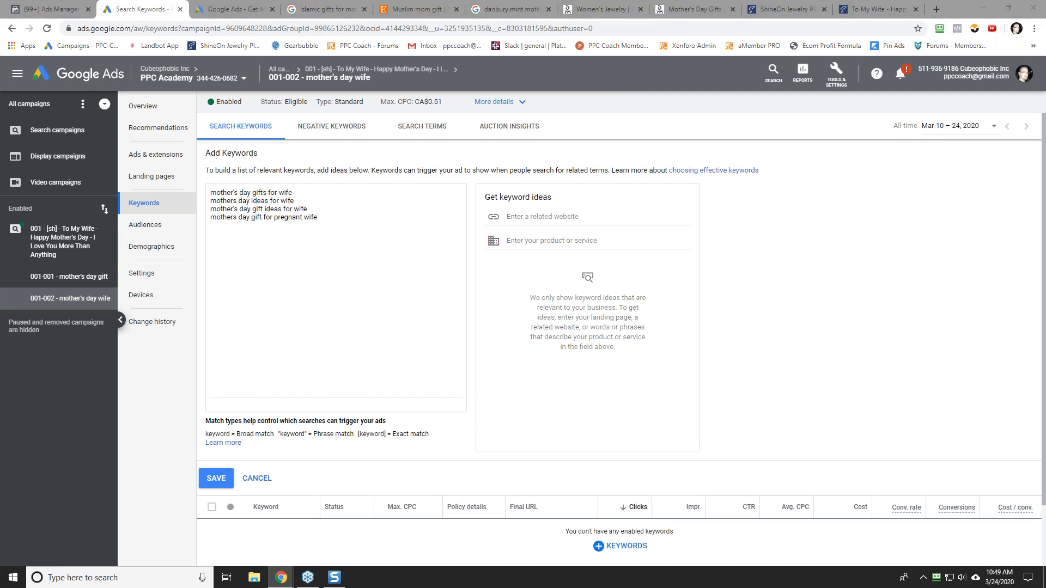
key("alt+Tab")
right_click(220, 228)
left_click(261, 314)
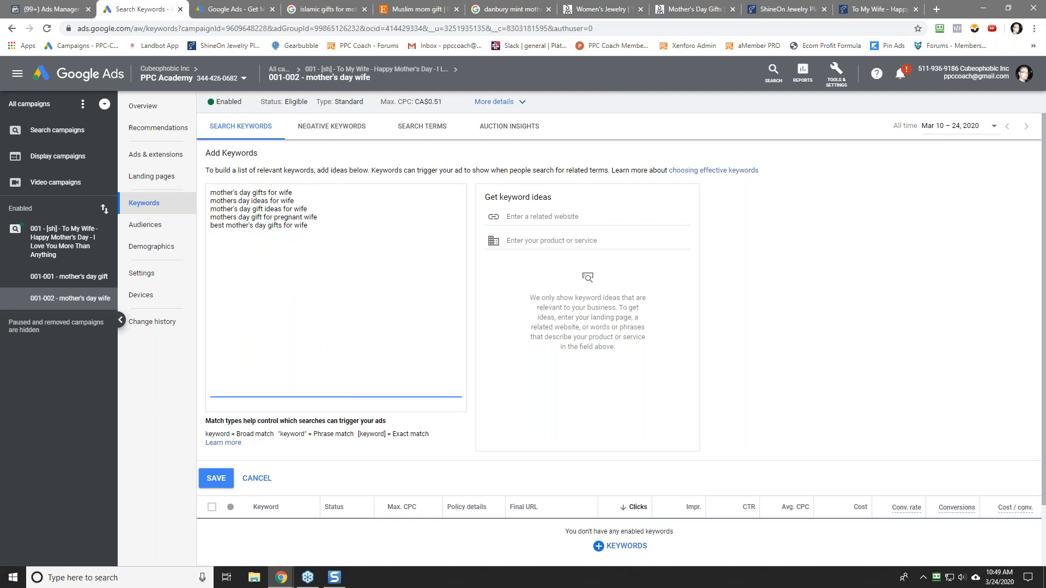
Copy "first mothers day gift for wife" and "best mothers day gifts for wife" from the keyword planner into the list.
key("alt+Tab")
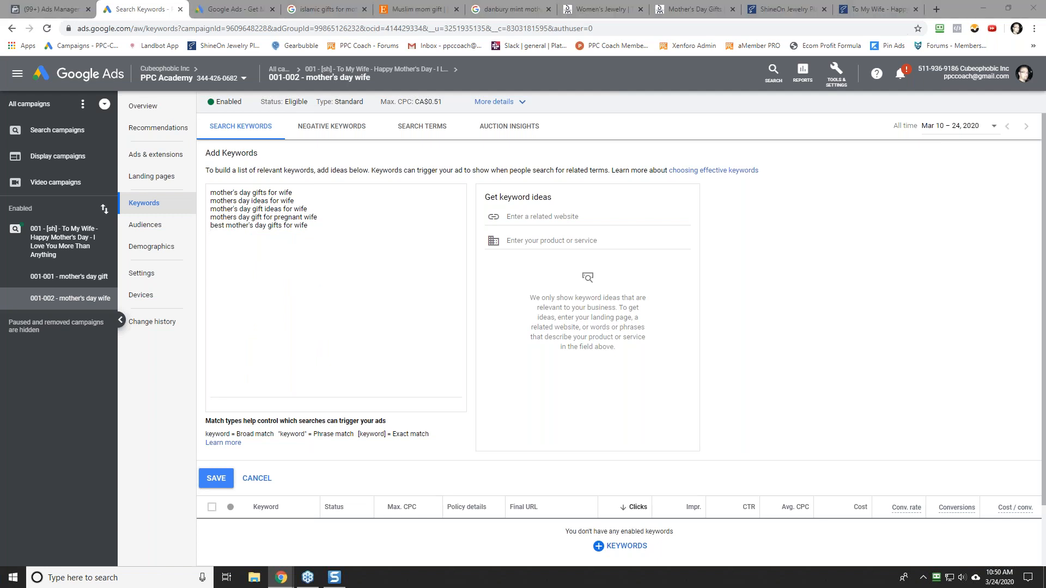
right_click(224, 234)
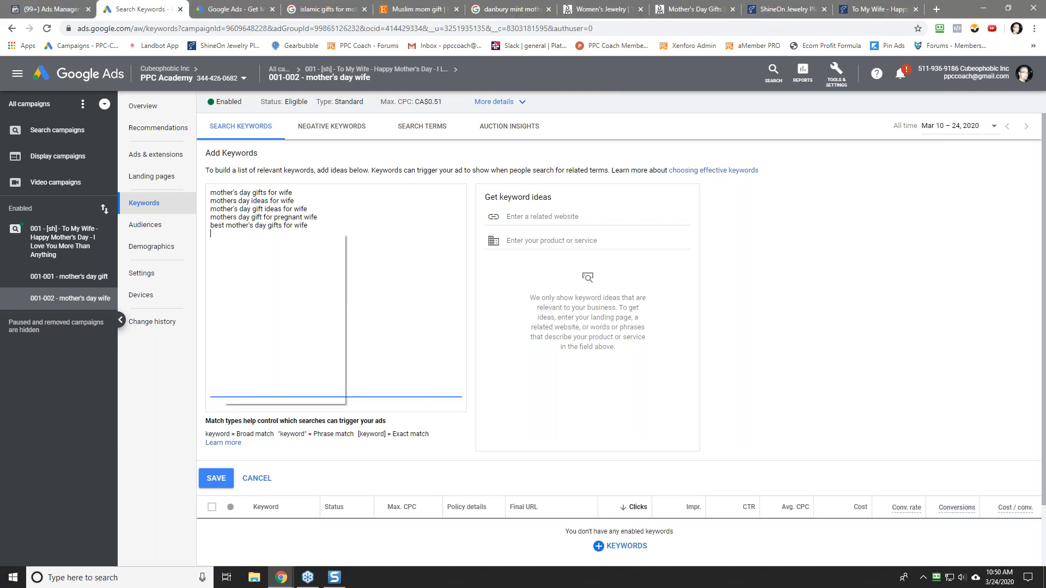
left_click(297, 317)
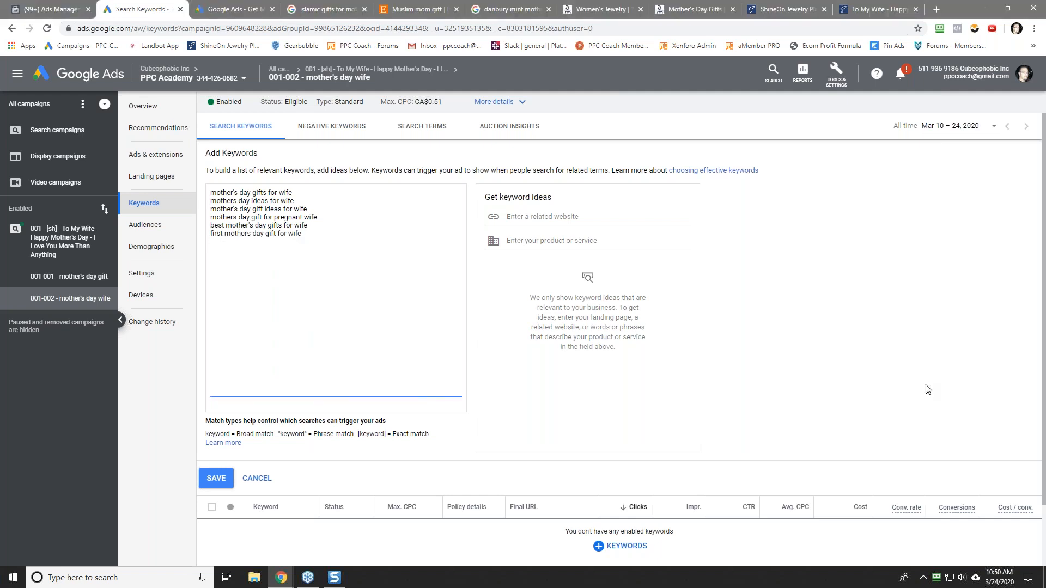
key("alt+Tab")
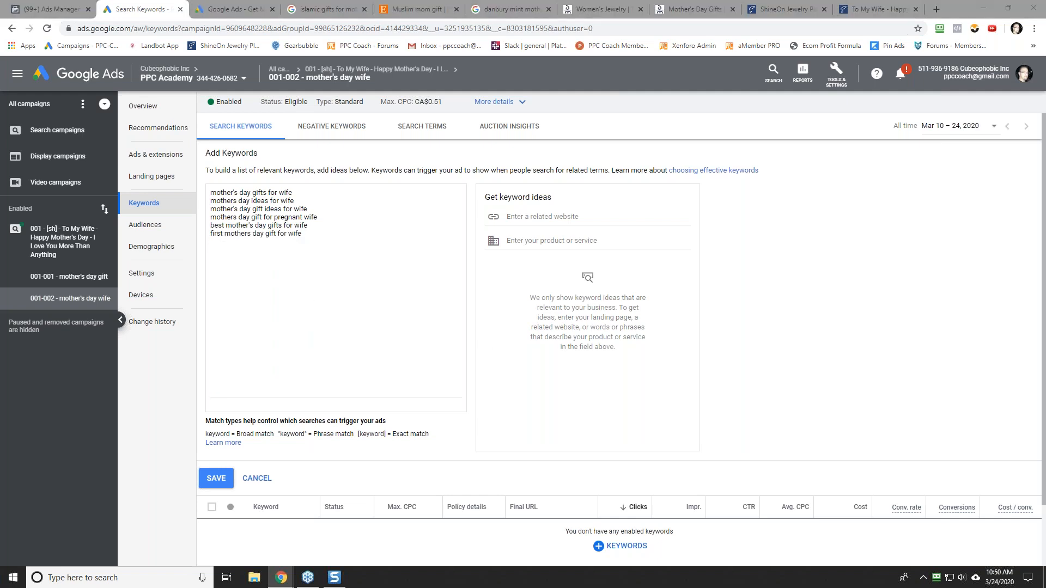
right_click(219, 244)
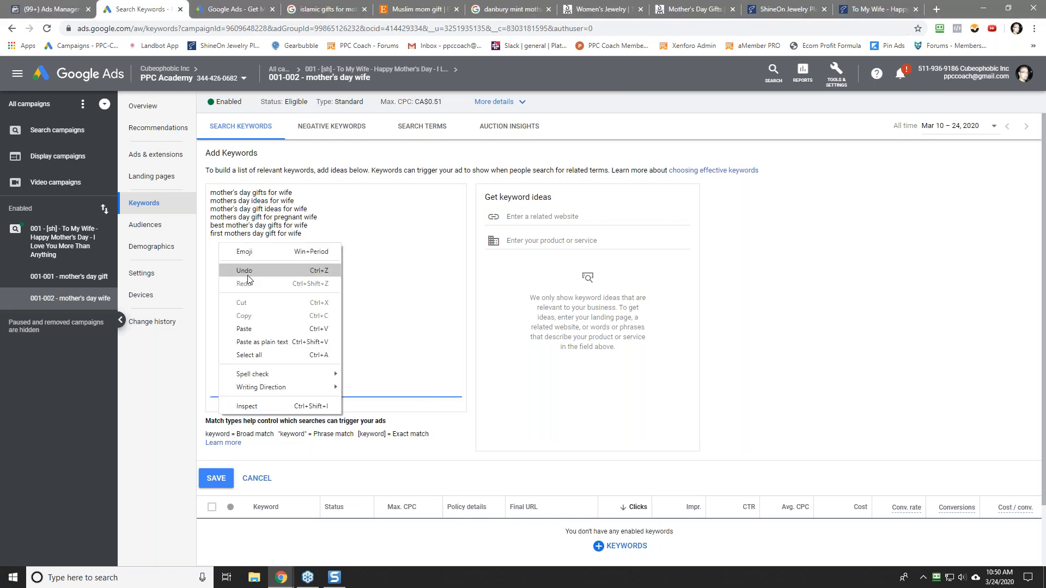
left_click(261, 329)
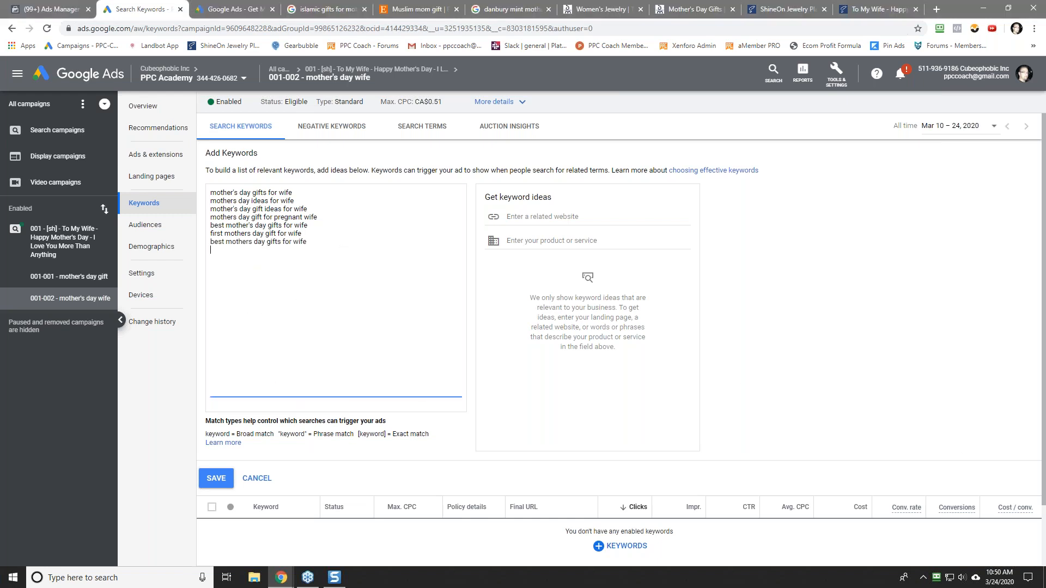
Add "mothers day gifts for my wife" and "good mothers day gifts for wife" from the keyword planner to the list.
key("alt+Tab")
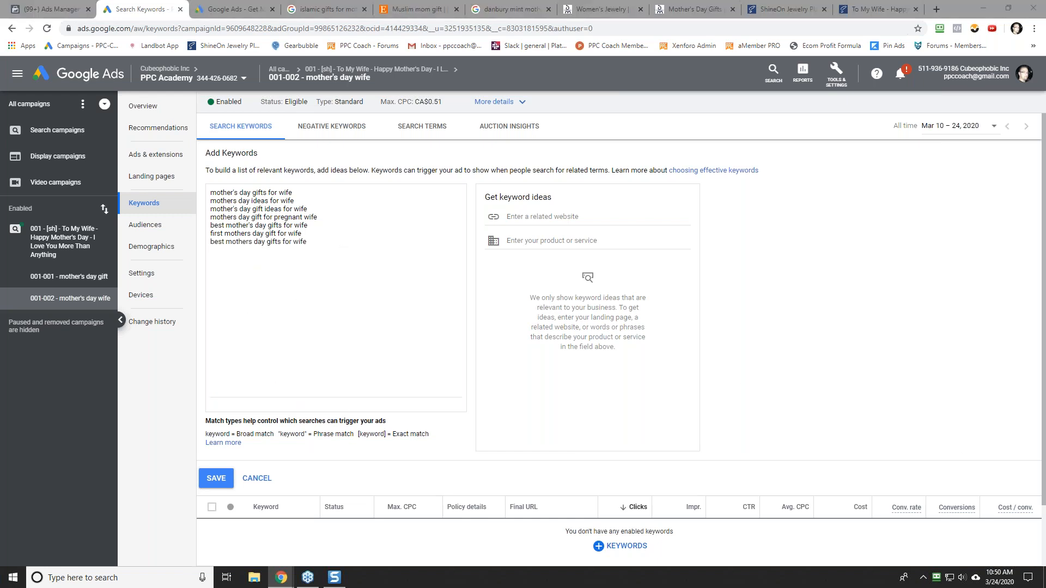
key("alt+Tab")
right_click(224, 250)
left_click(288, 337)
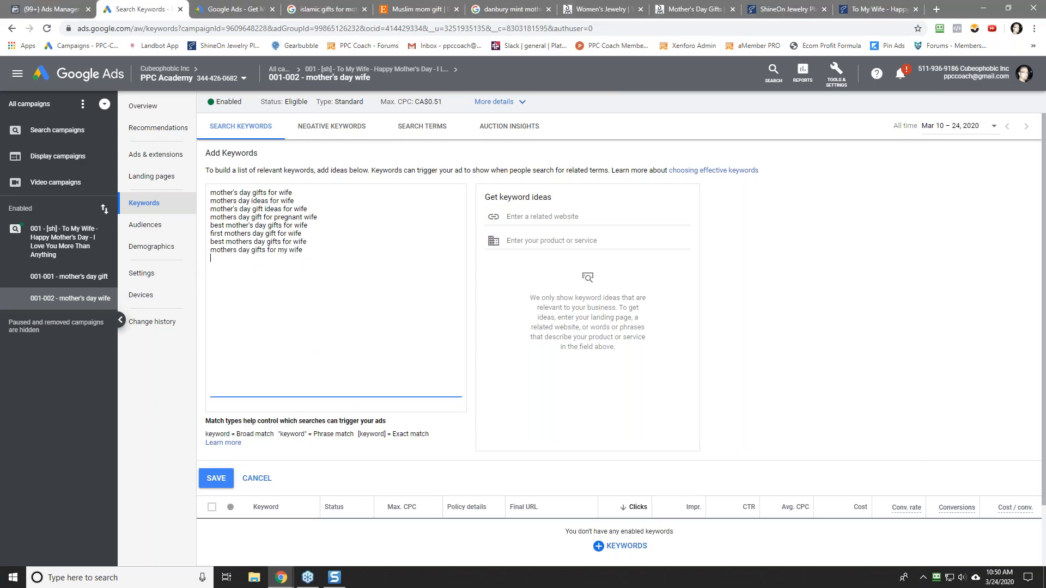
key("alt+Tab")
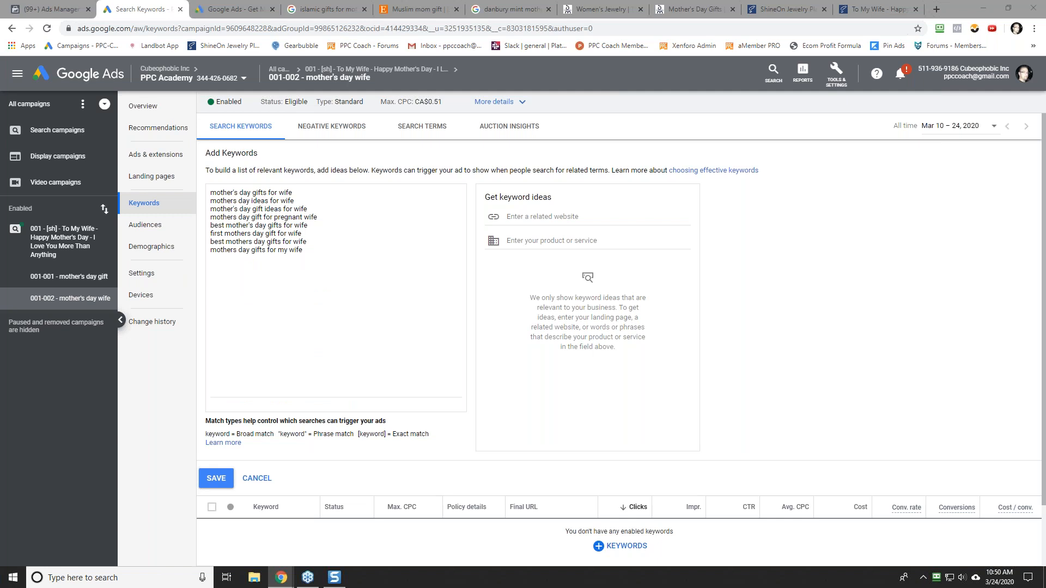
key("alt+Tab")
right_click(210, 260)
left_click(269, 349)
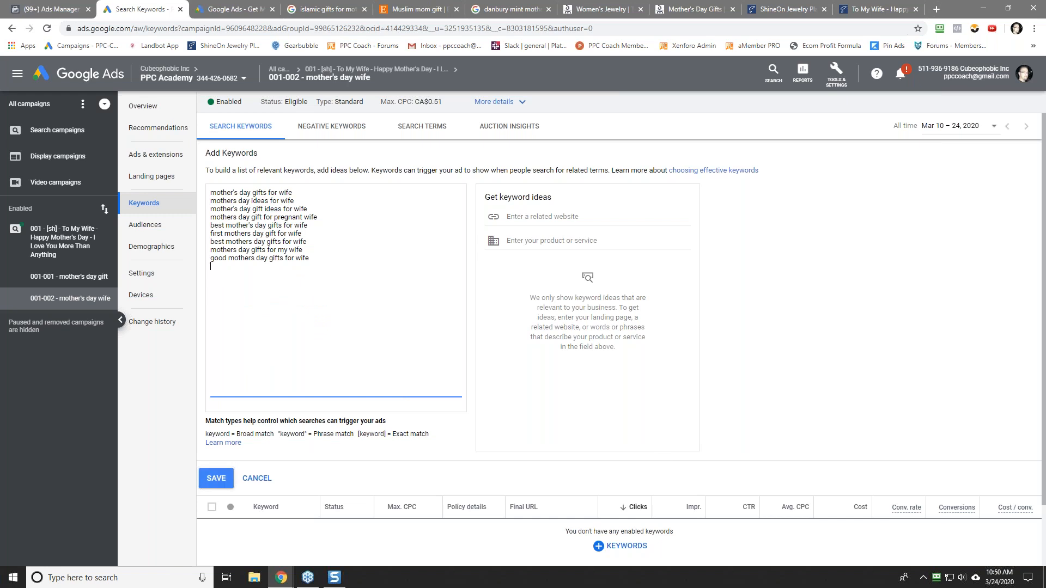
Add "mother's day for wife" from the keyword planner and submit the keyword list for saving.
key("alt+Tab")
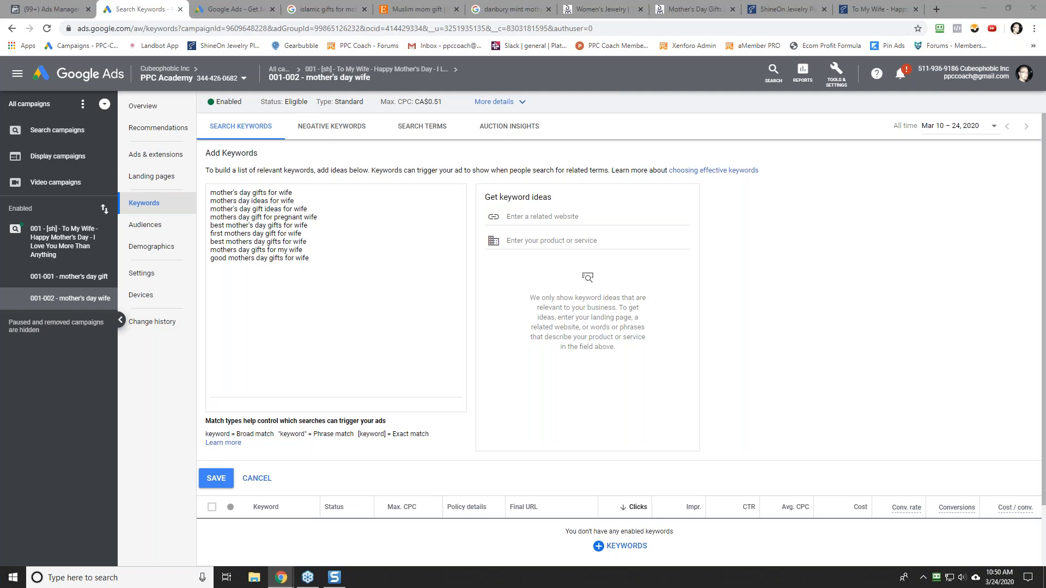
right_click(215, 271)
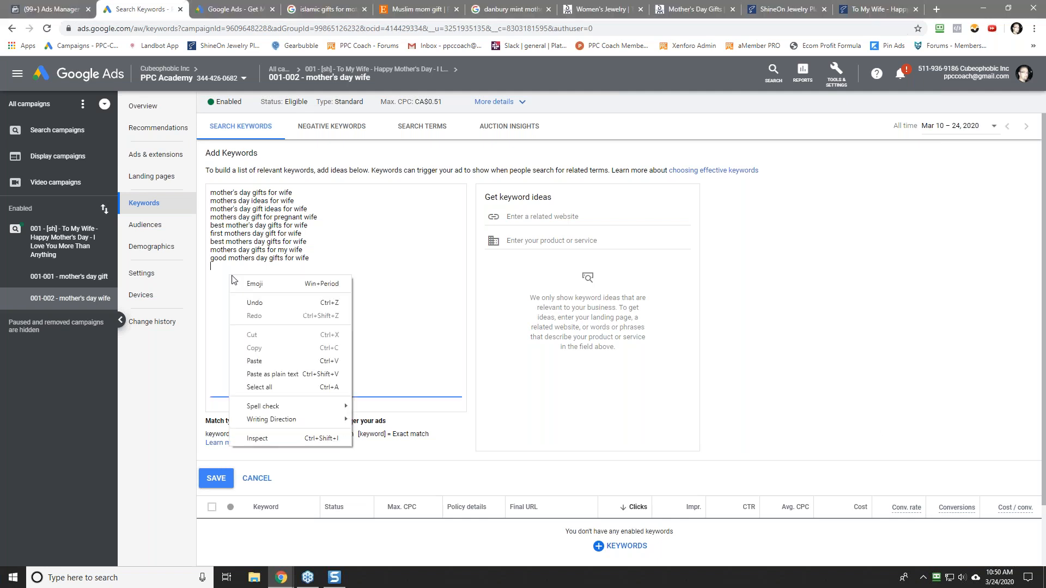
left_click(282, 361)
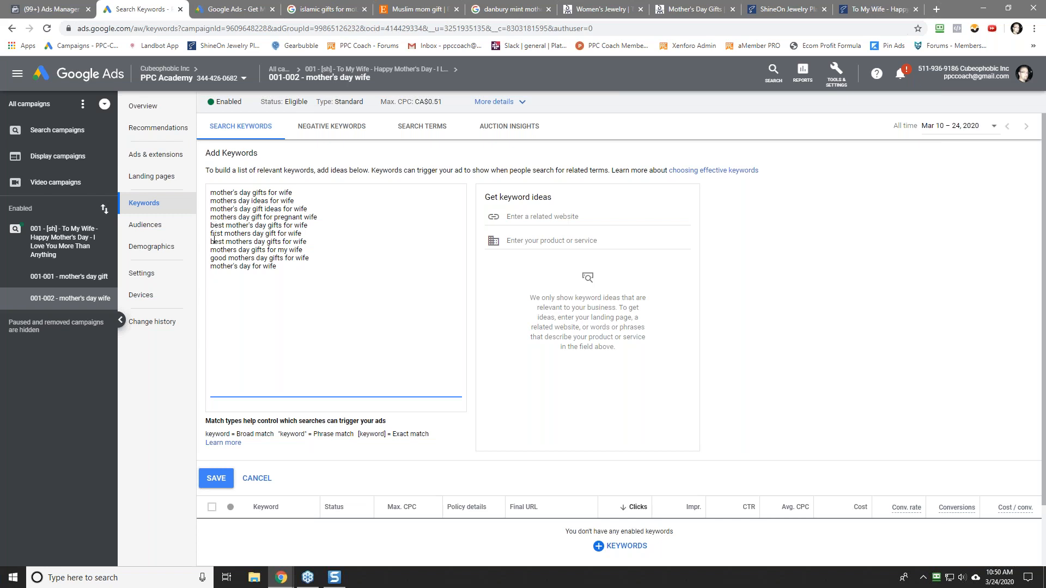
left_click(217, 479)
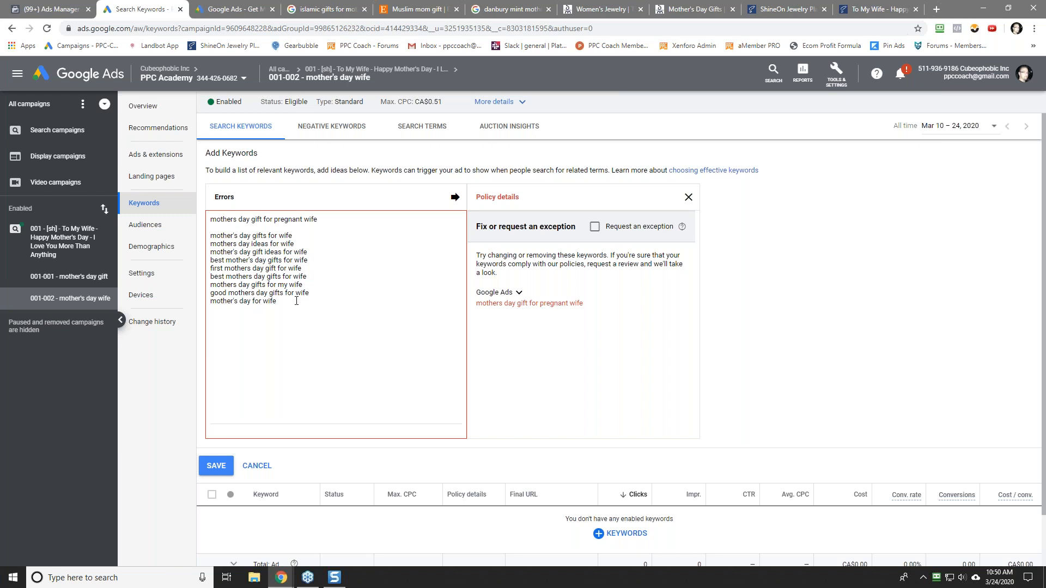
Delete "mothers day gift for pregnant wife" and its blank line from the list and save the remaining keywords to the ad group.
triple_click(297, 222)
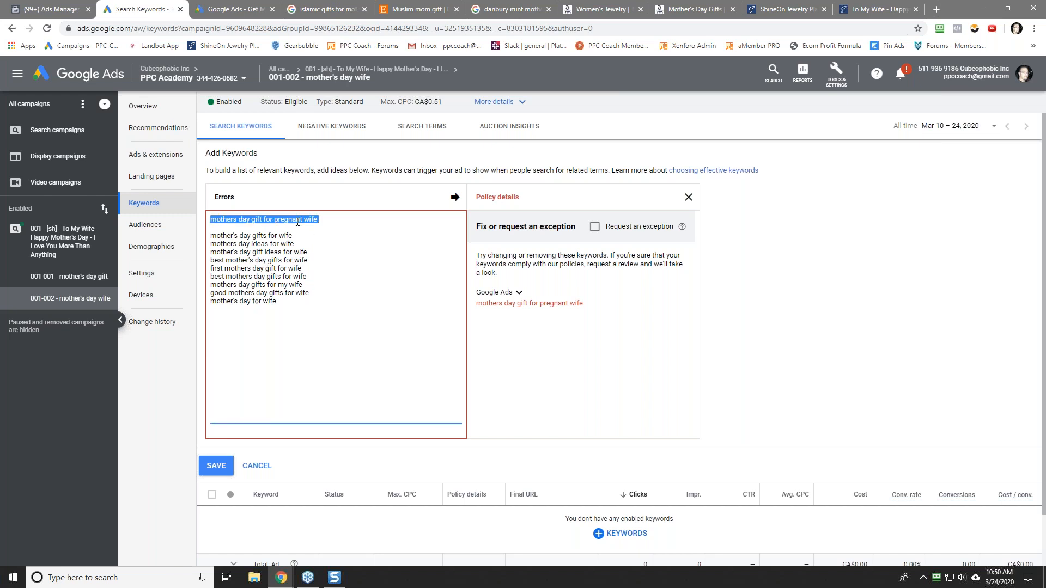
key("Delete")
key("Delete")
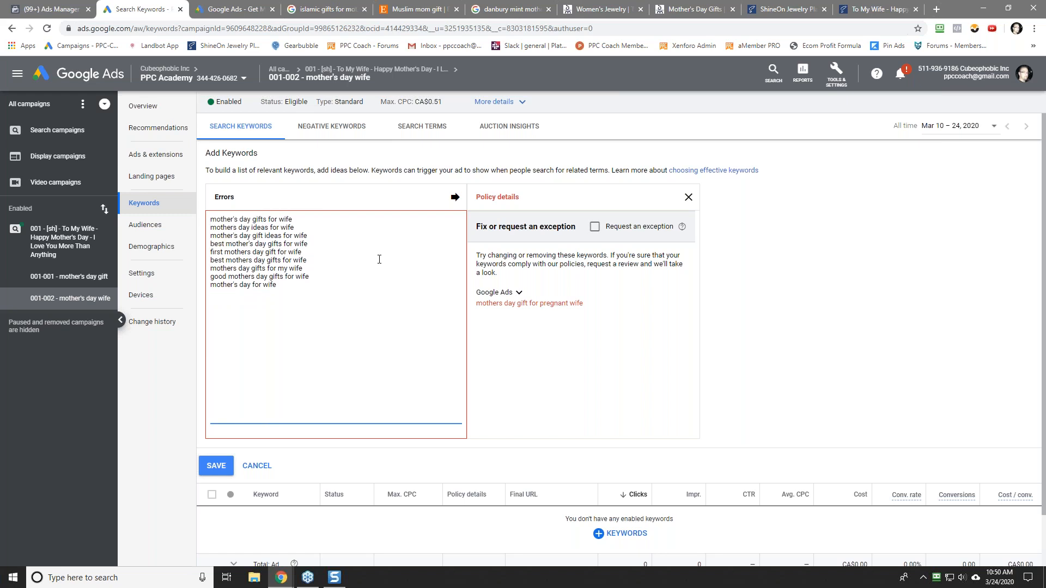
left_click(216, 466)
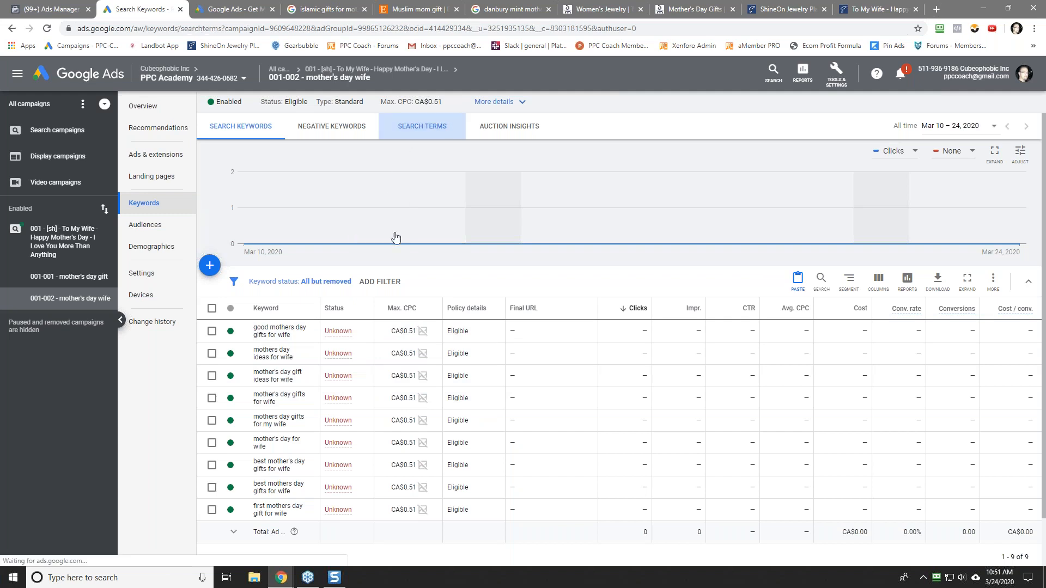
left_click(422, 125)
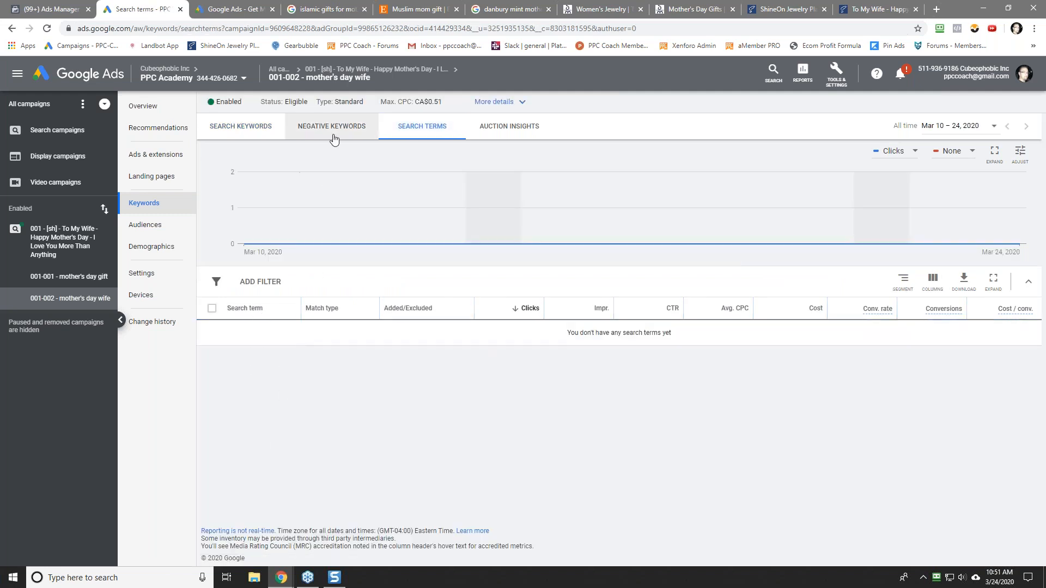
left_click(235, 132)
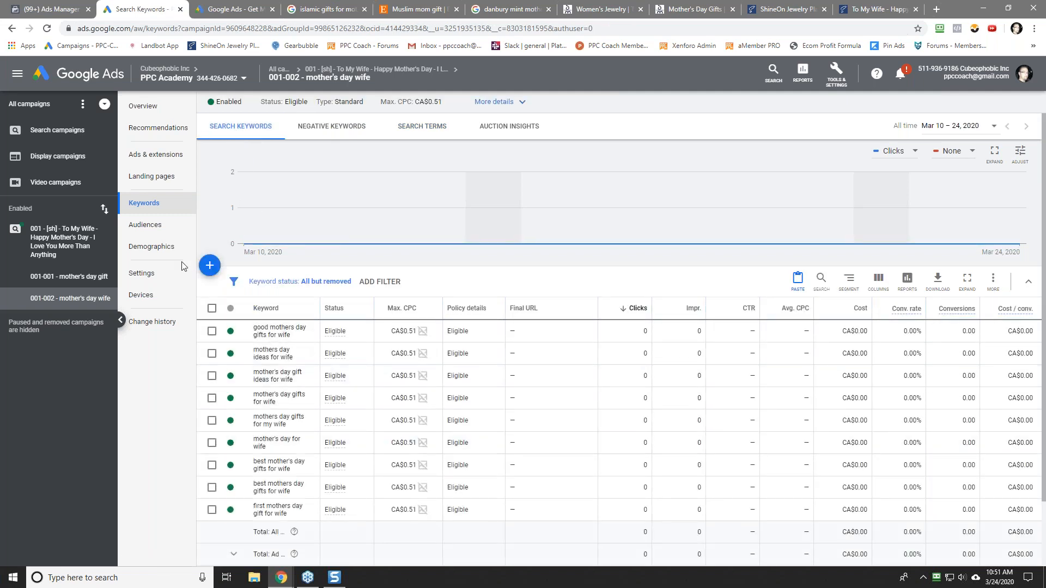
Permanently remove the paused "Want A Mother's Day Gift? | This Is It | Look No Further" ad from the ad group.
left_click(143, 158)
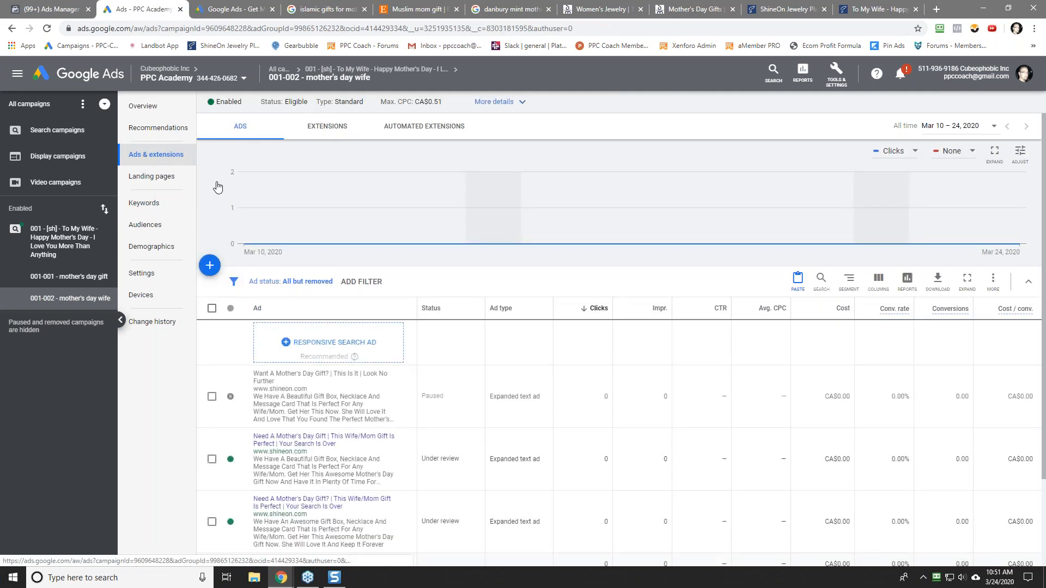
left_click(212, 396)
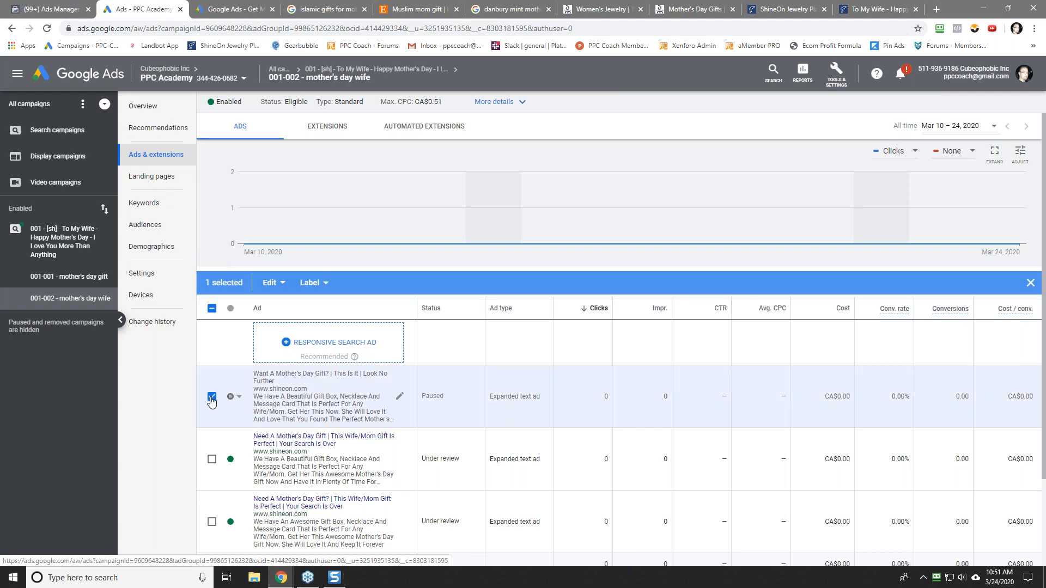
left_click(270, 282)
left_click(279, 369)
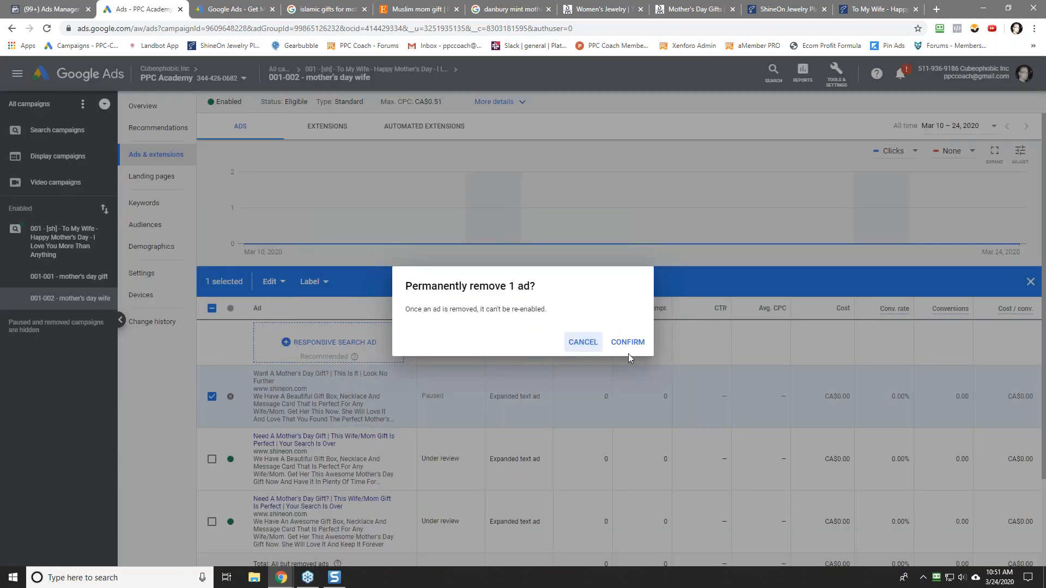
left_click(632, 342)
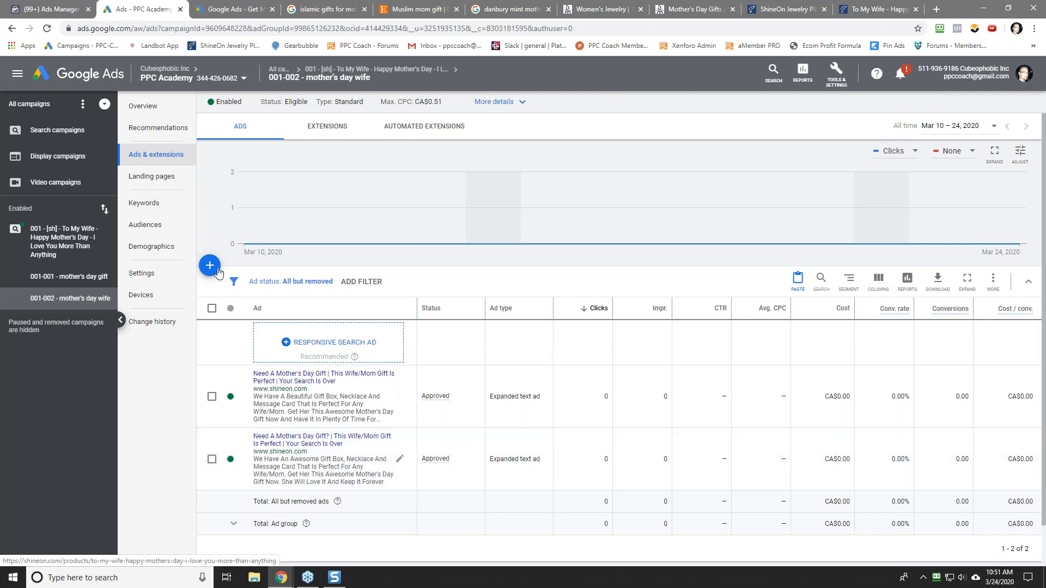
Review the keywords and age demographics of "mother's day wife" and compare them with the age demographics of the "mother's day gift" ad group.
left_click(136, 201)
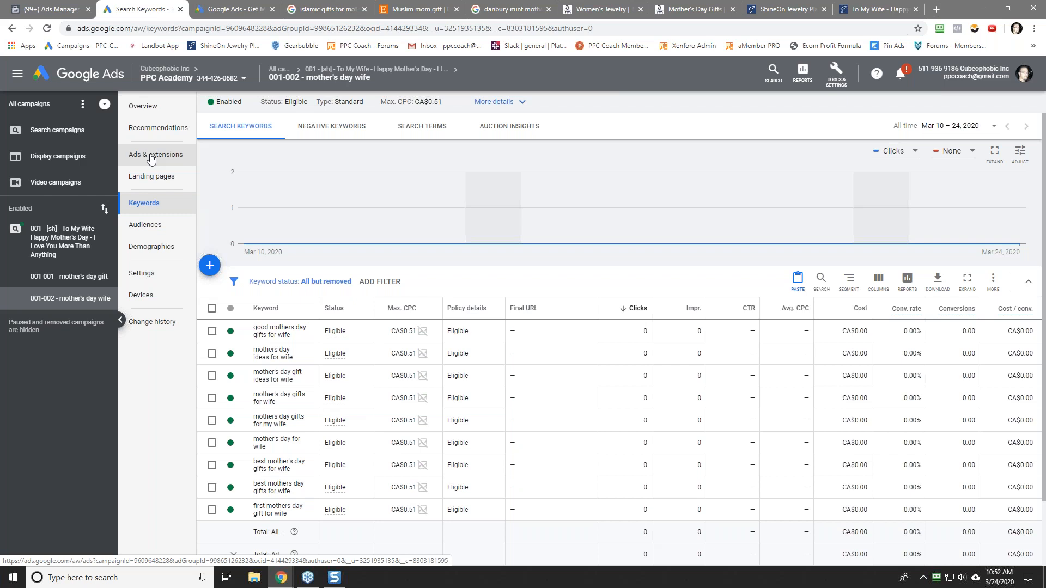
left_click(151, 248)
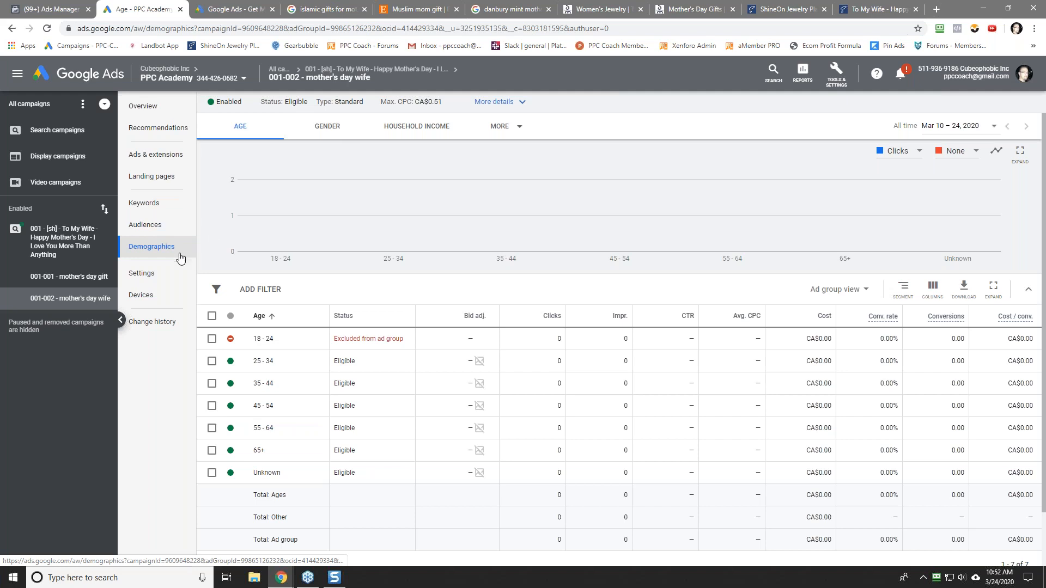
left_click(54, 280)
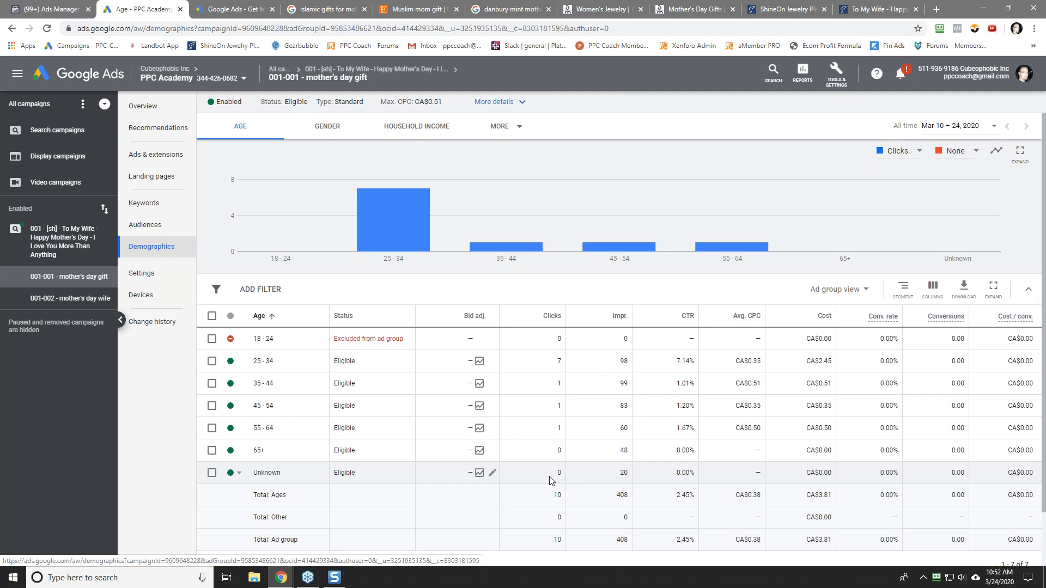
Exclude the age ranges 35 - 44, 45 - 54, 55 - 64, 65+ and Unknown from the "mother's day gift" ad group.
left_click(212, 474)
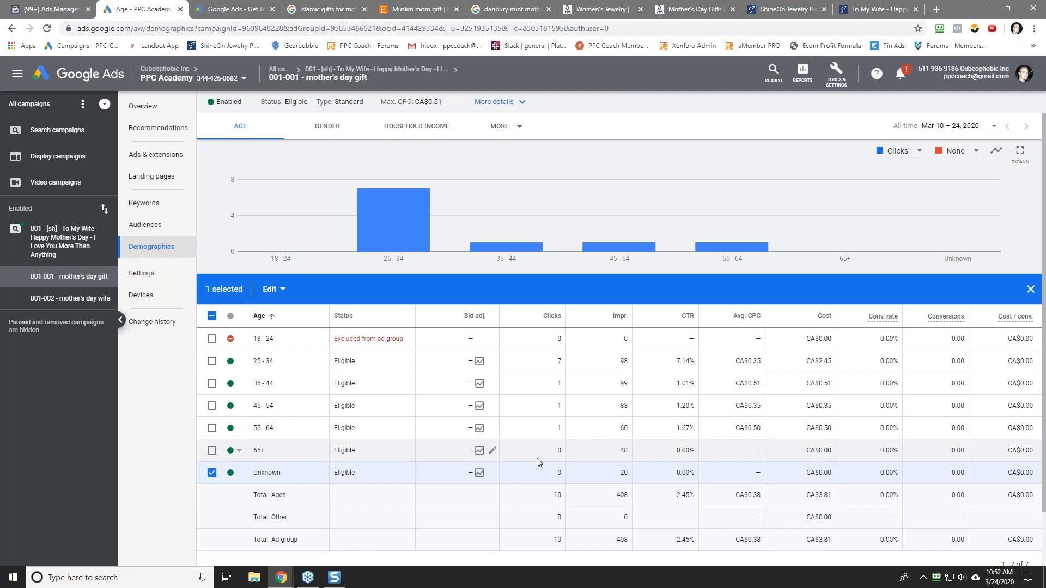
left_click(211, 451)
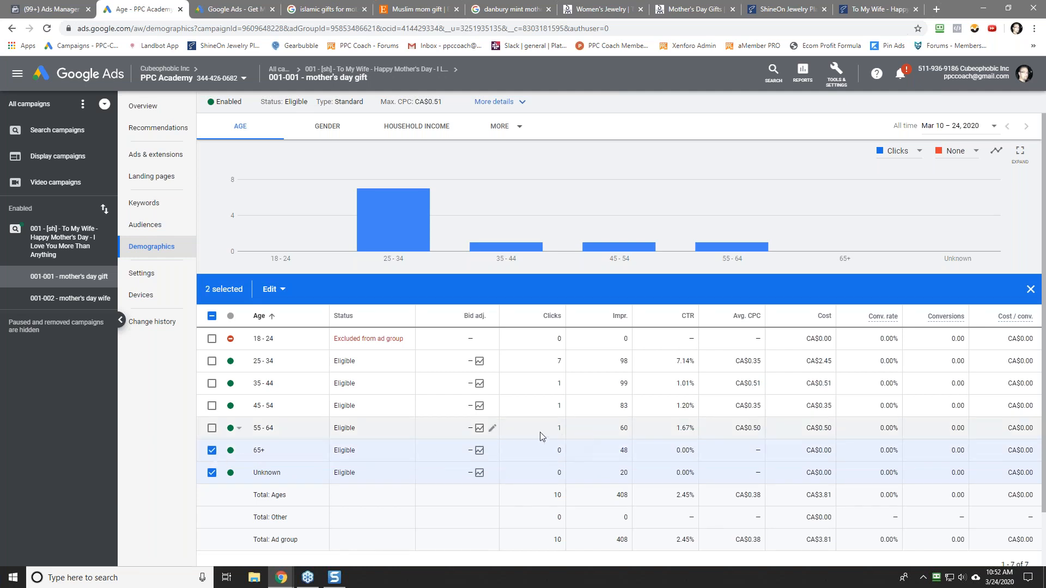
left_click(212, 428)
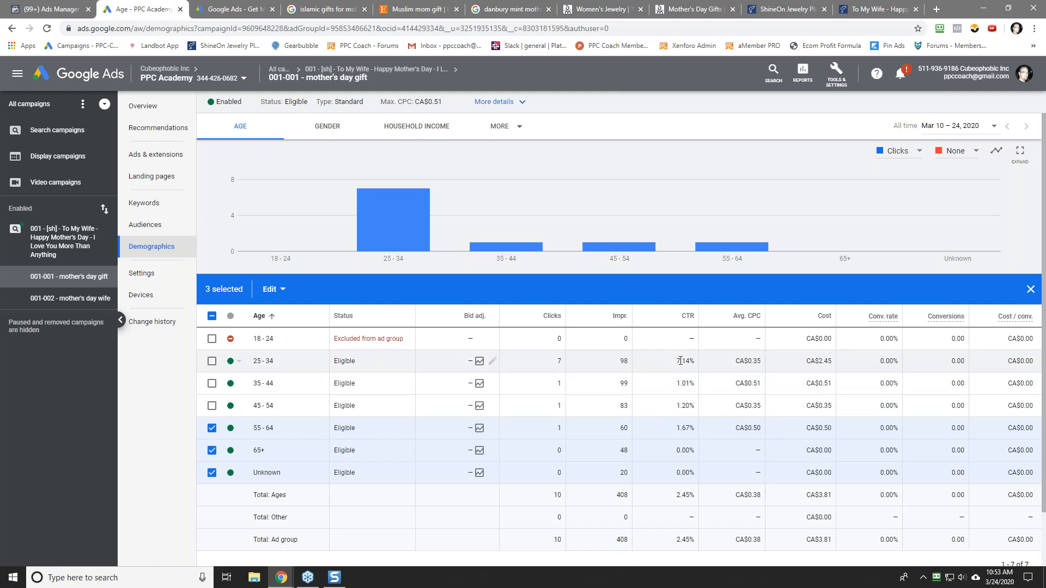
left_click(212, 384)
left_click(212, 406)
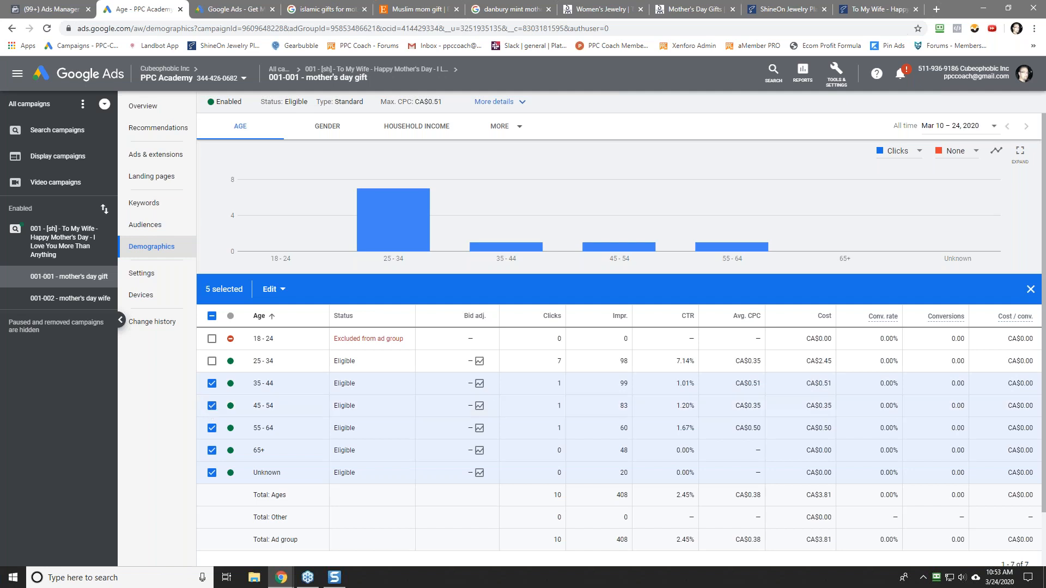
left_click(273, 289)
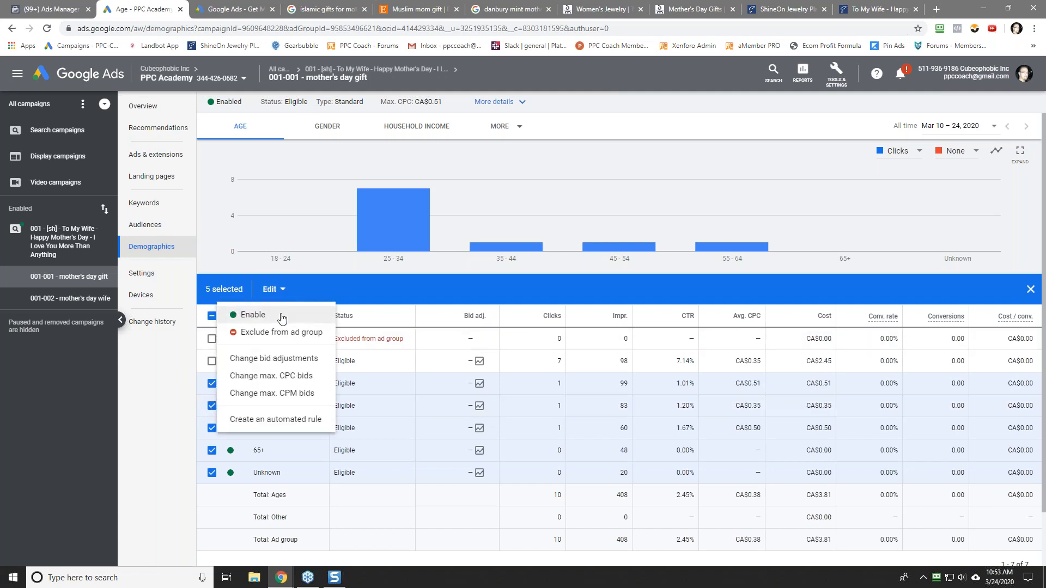
left_click(283, 332)
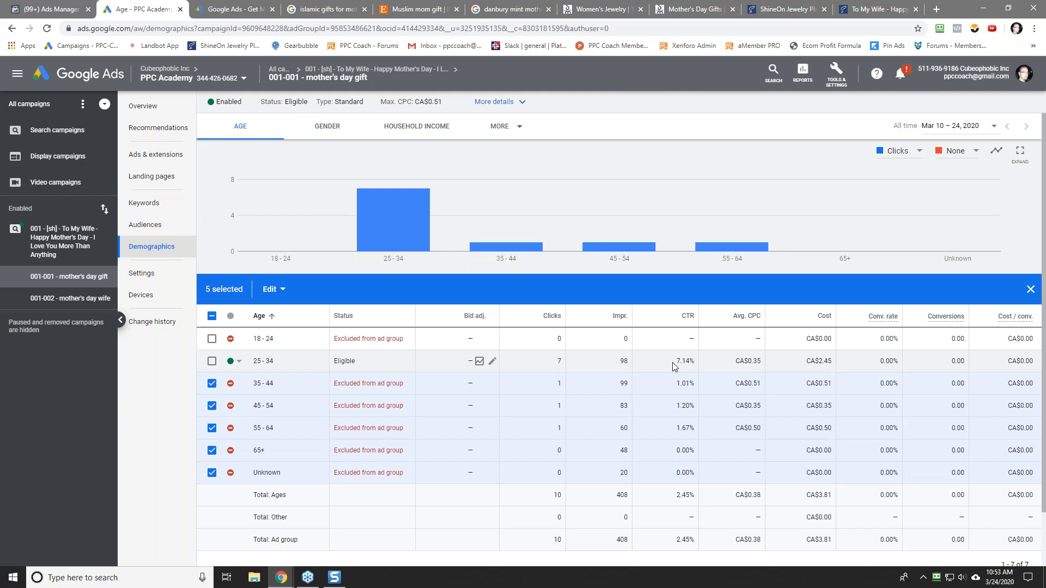
left_click_drag(675, 366, 691, 363)
left_click(1030, 289)
Review the gender and household income demographics of the "mother's day gift" ad group and recheck its age ranges.
left_click(327, 126)
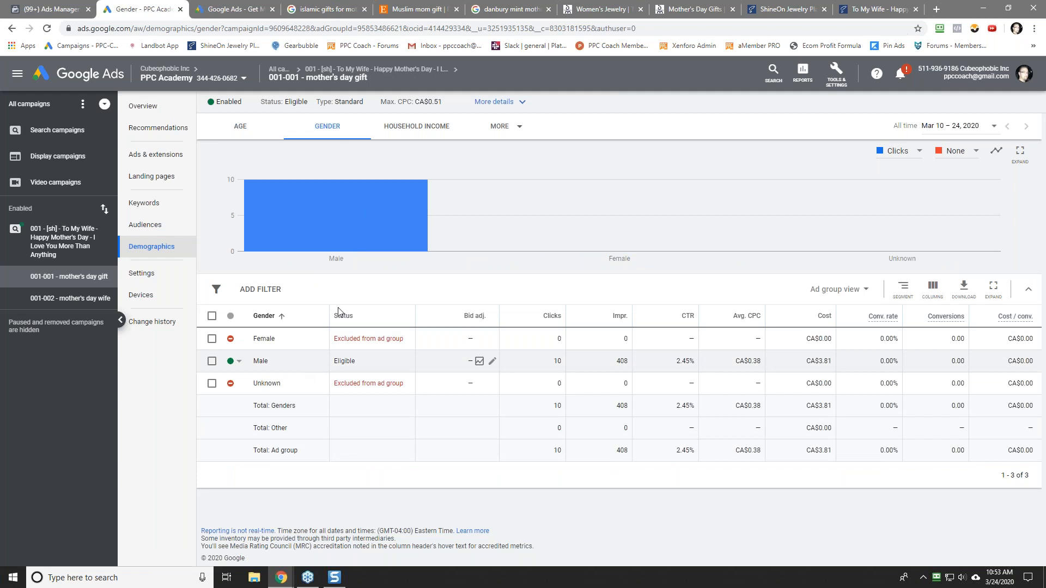
left_click(415, 128)
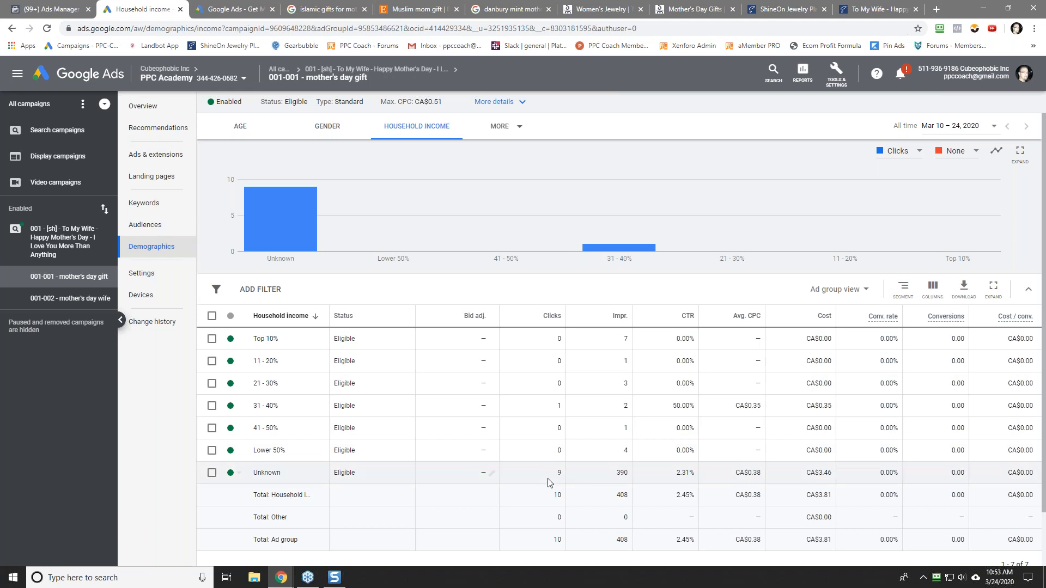
left_click(501, 136)
left_click(611, 132)
left_click(240, 127)
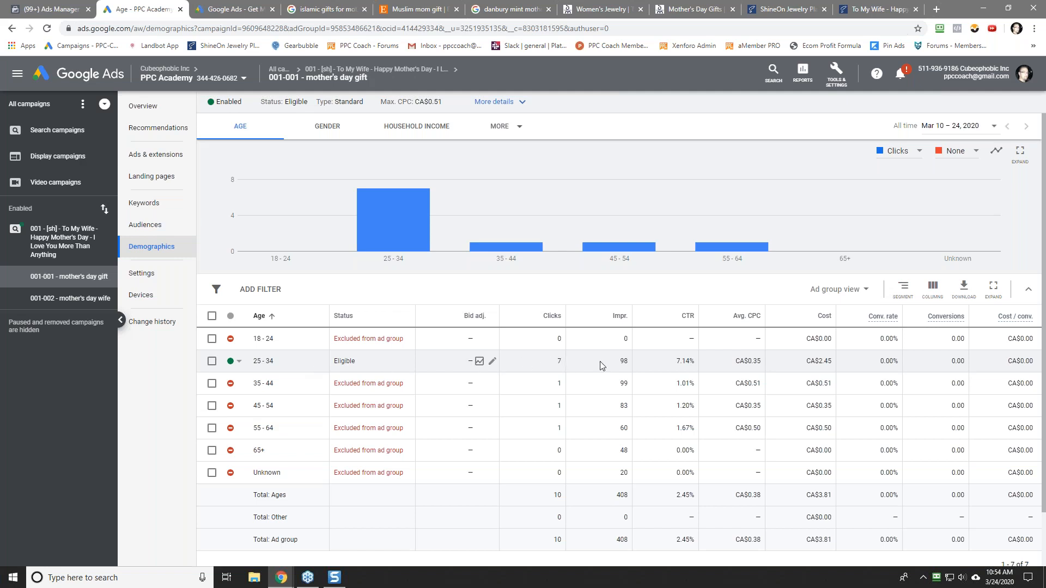
Review the keywords and ads of the "mother's day wife" ad group and compare them with the ShineOn product page.
left_click(68, 300)
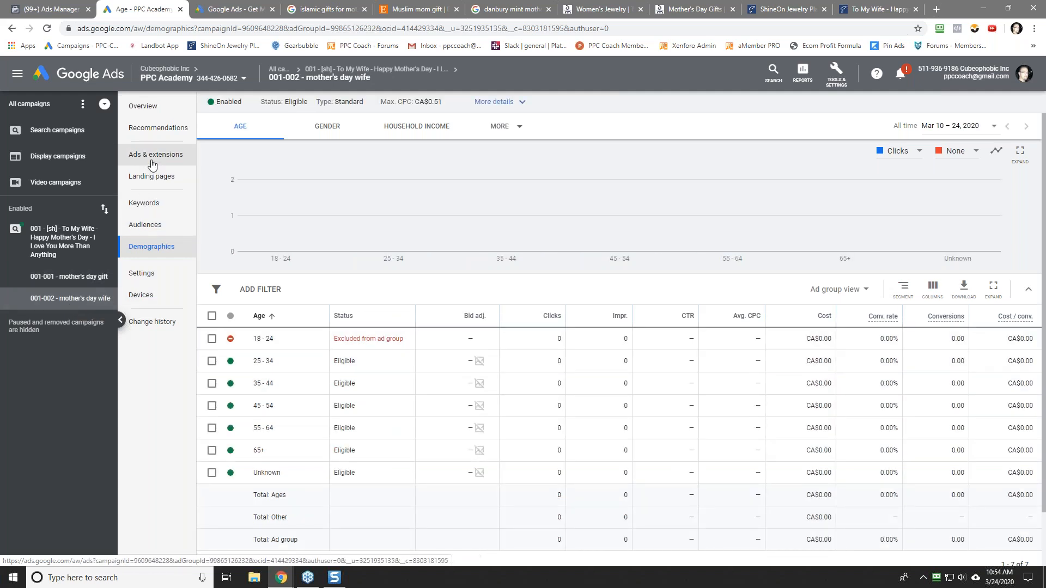
left_click(146, 203)
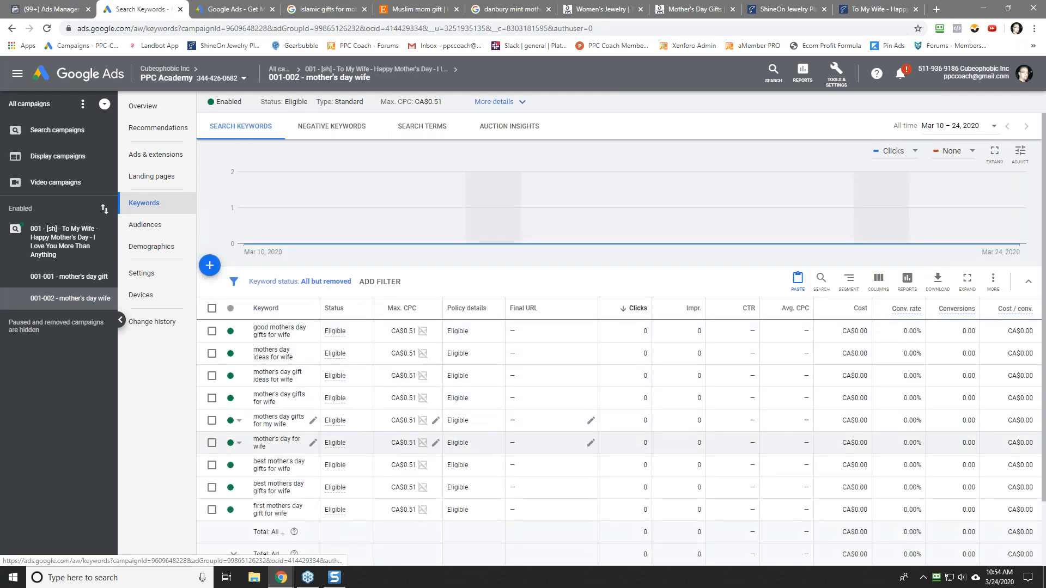
left_click(146, 155)
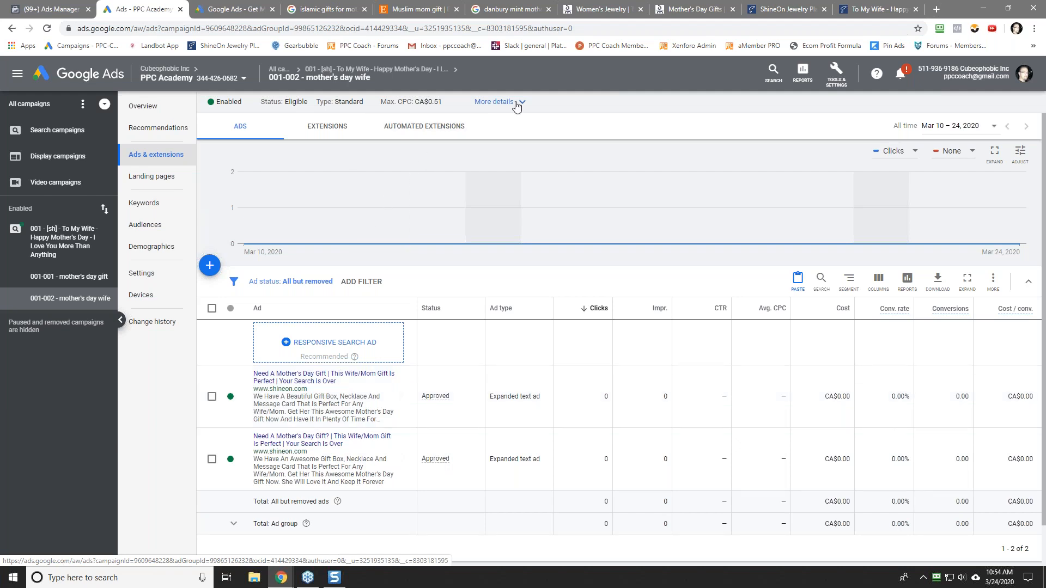
left_click(869, 10)
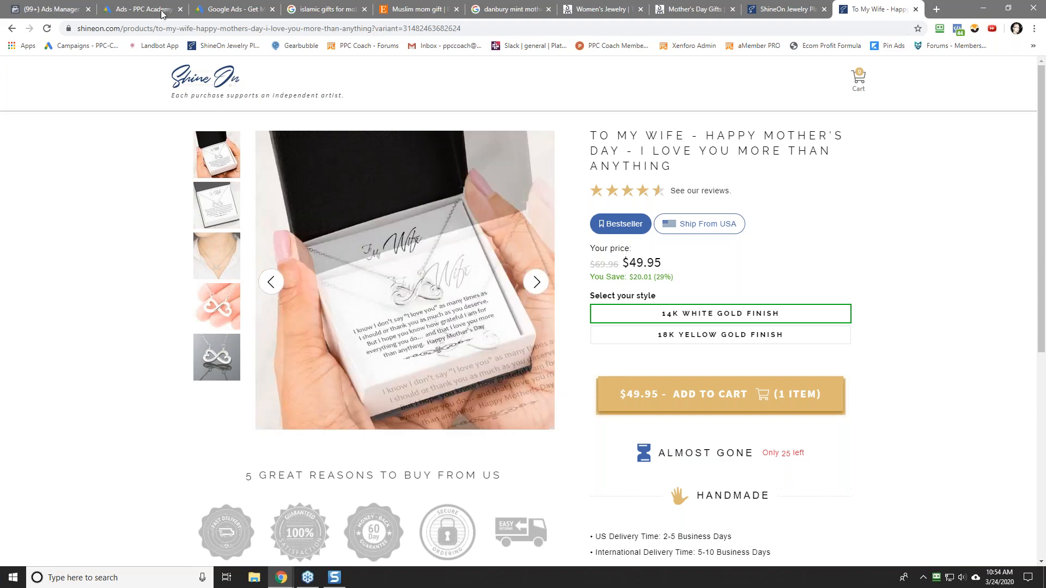
left_click(142, 10)
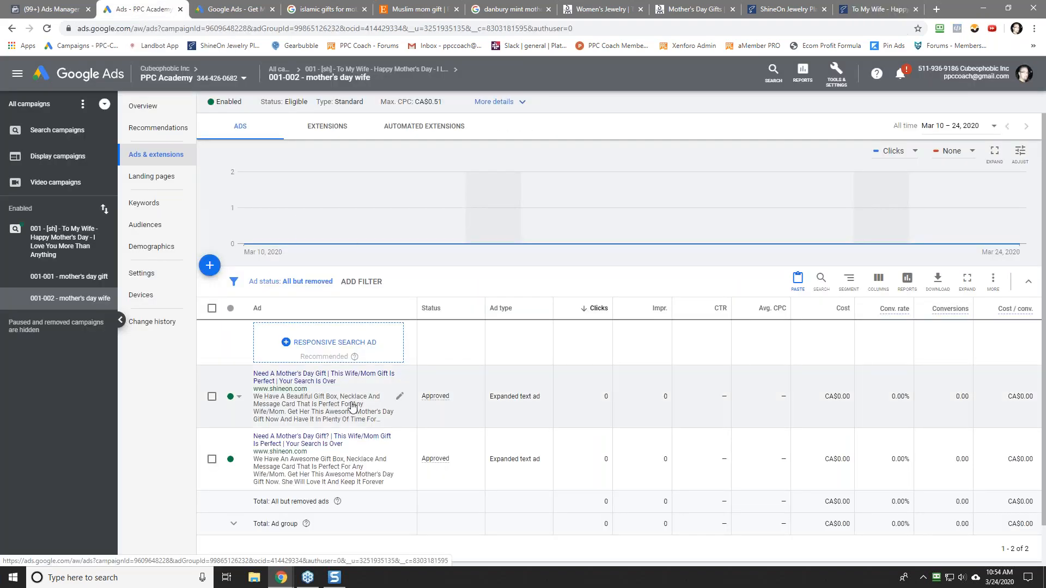
Change Headline 2 of the "Need A Mother's Day Gift" ad without the question mark to "This Wife Gift Is Perfect" and save the ad.
left_click(400, 399)
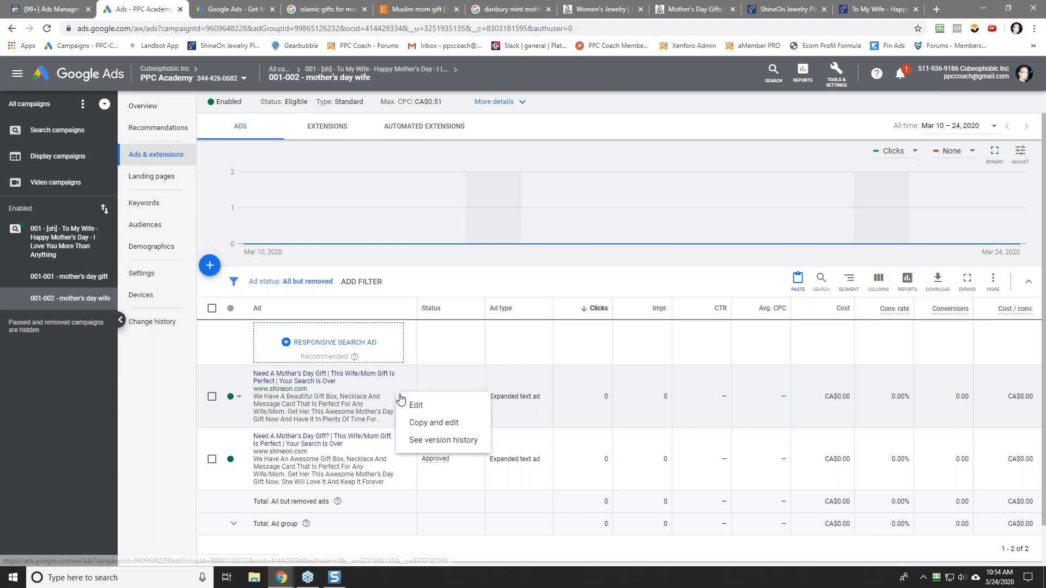
left_click(410, 404)
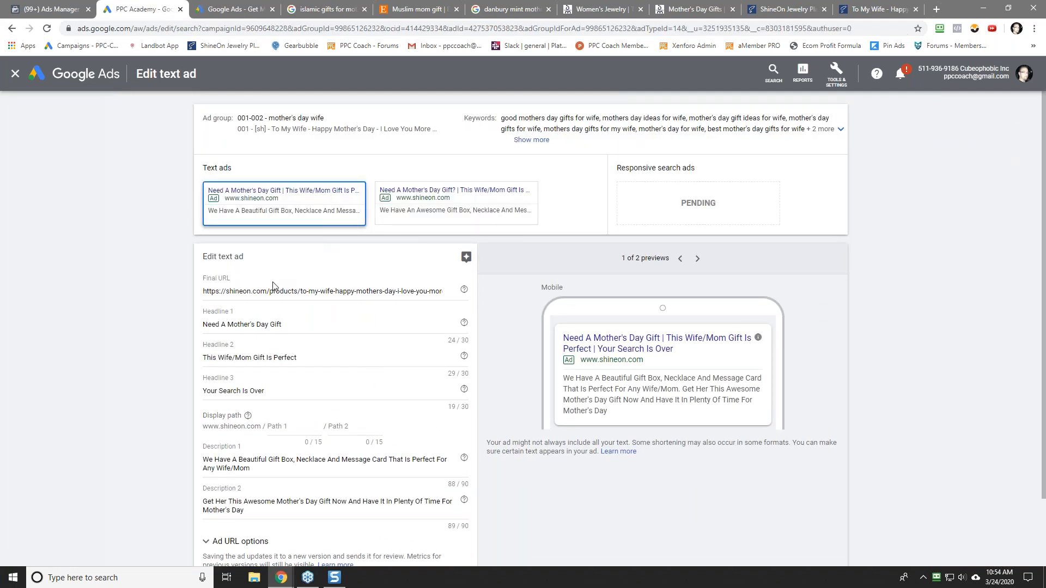
left_click(234, 355)
key("BackSpace")
key("BackSpace")
key("BackSpace")
key("BackSpace")
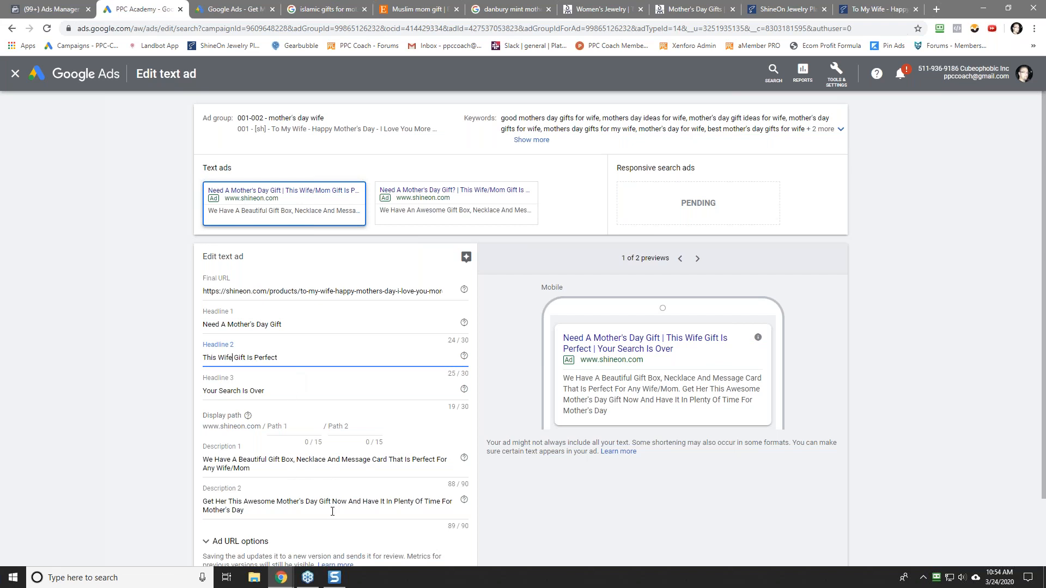
scroll(340, 507, "down", 2)
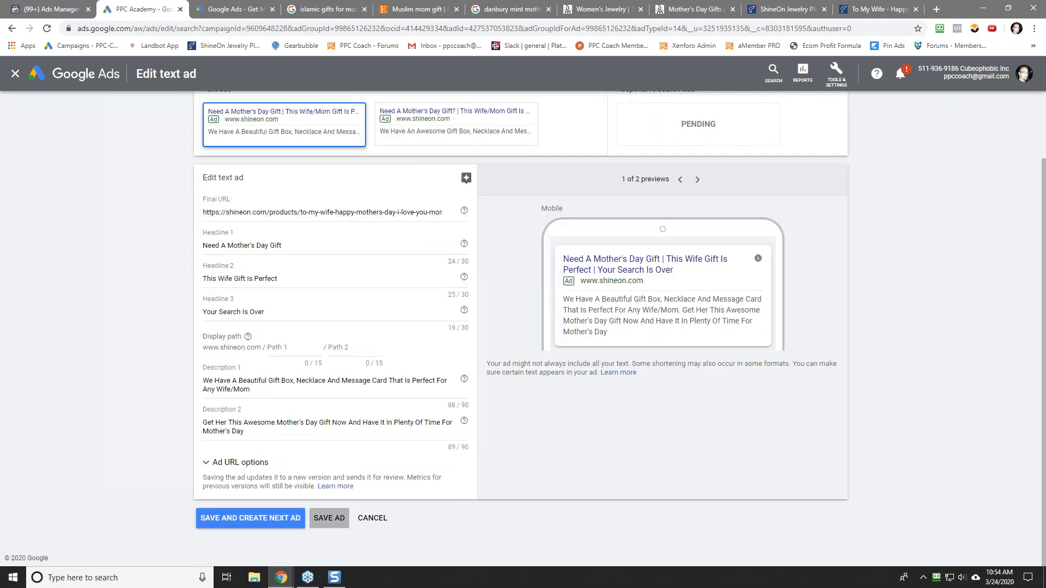
left_click(330, 519)
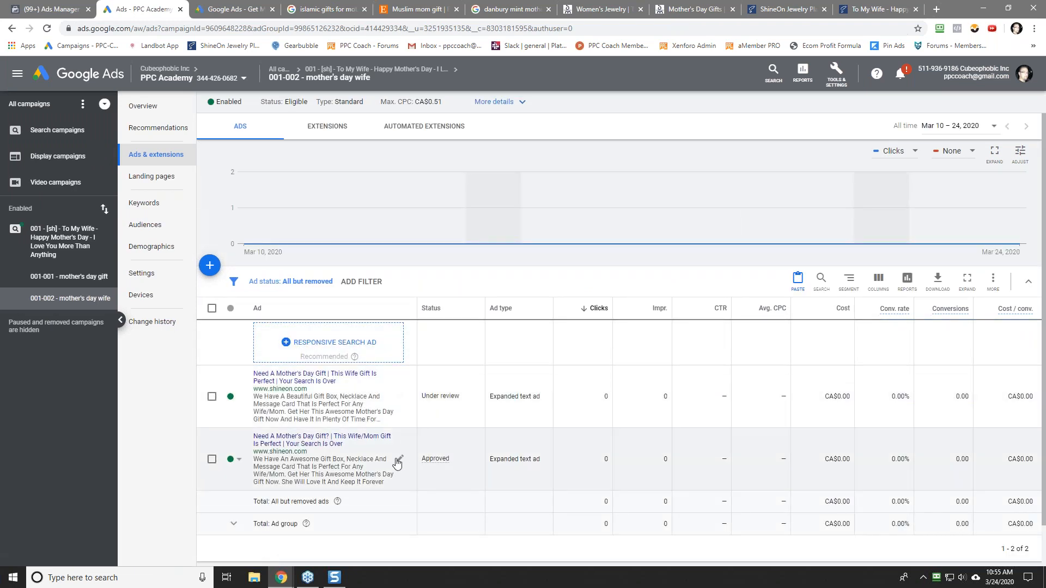
Change Headline 2 of the "Need A Mother's Day Gift?" ad to "This Wife Gift Is Perfect" and save the ad.
left_click(399, 460)
left_click(417, 468)
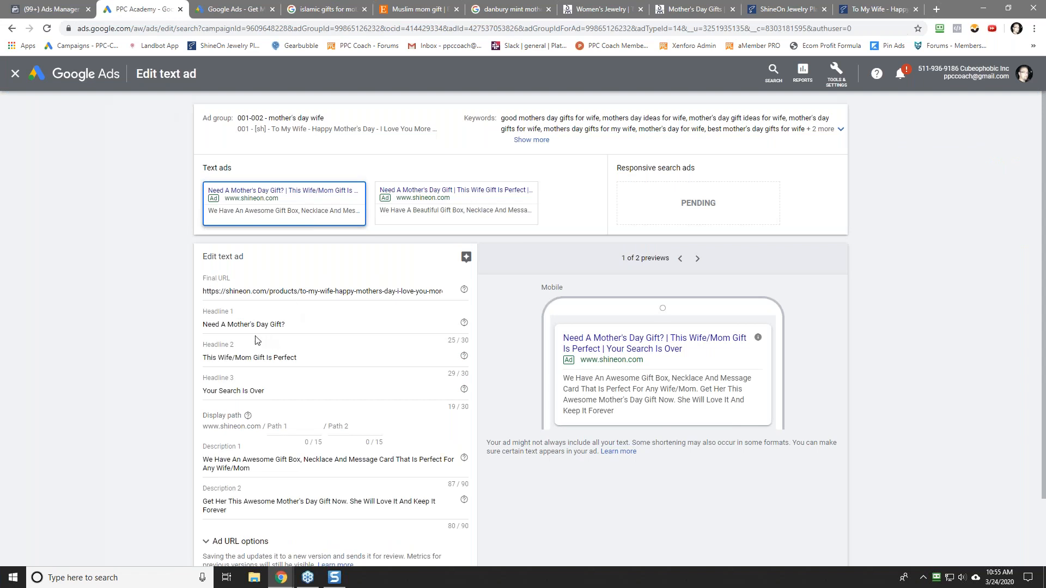
left_click(235, 359)
key("BackSpace")
key("BackSpace")
key("BackSpace")
key("BackSpace")
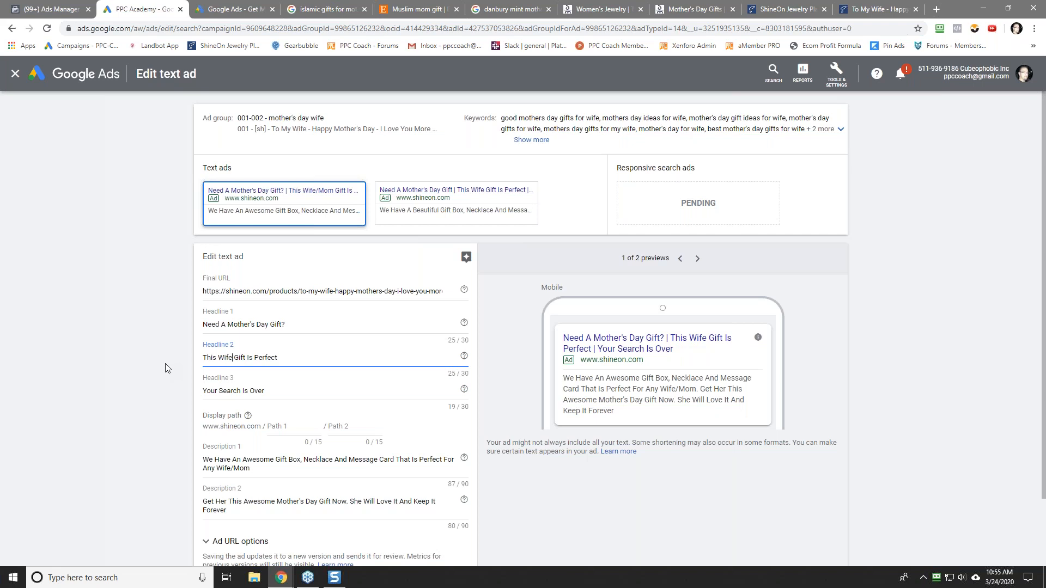
scroll(113, 423, "down", 2)
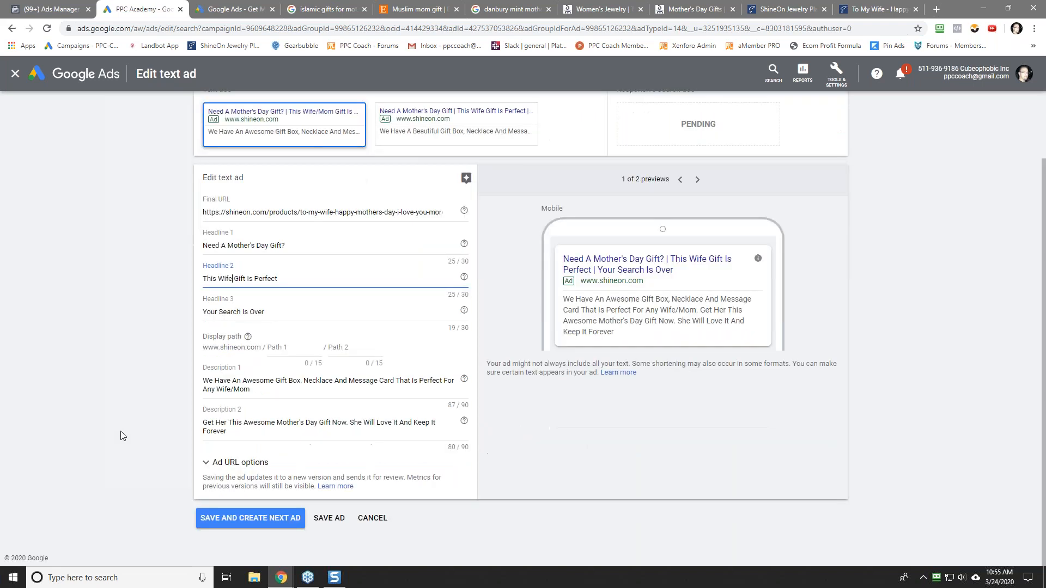
left_click(329, 520)
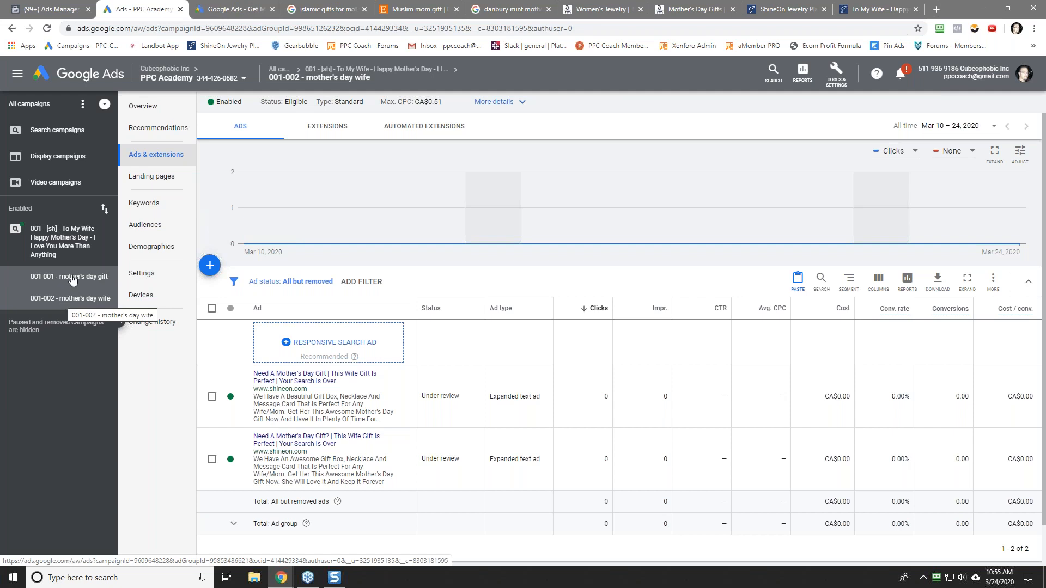
Open the settings of the "To My Wife - Happy Mother's Day" campaign and examine its daily budget.
left_click(64, 247)
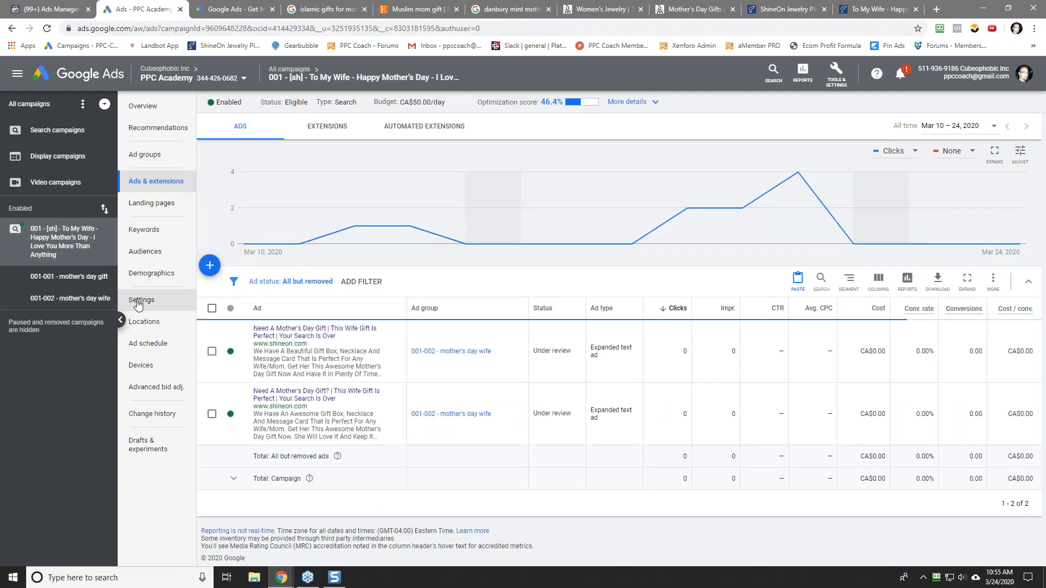
left_click(141, 300)
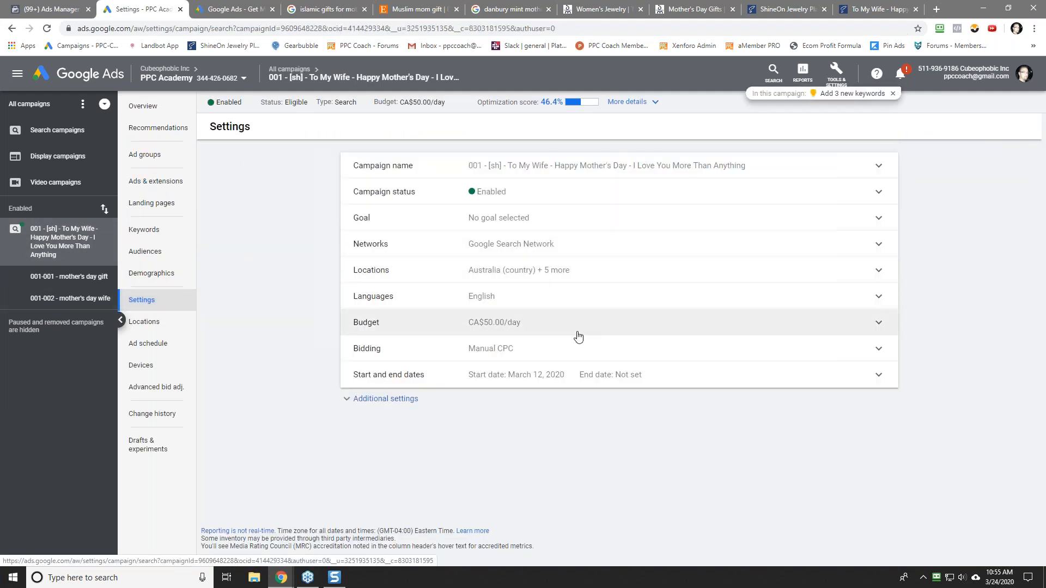
left_click(577, 333)
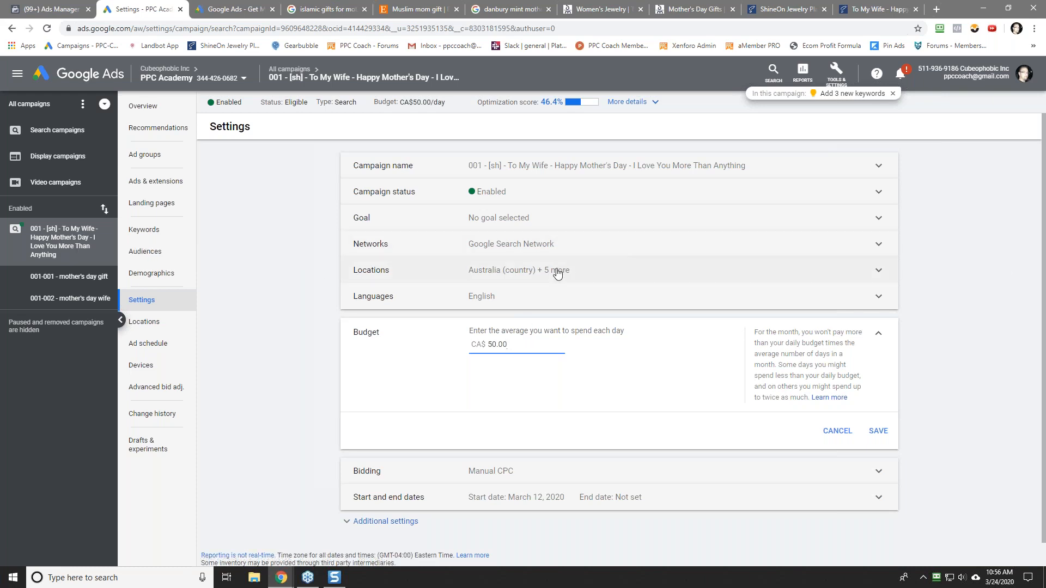
Remove United Kingdom, New Zealand, Ireland and Australia from the campaign's targeted locations, save, and open the "mother's day wife" ad group settings.
left_click(600, 273)
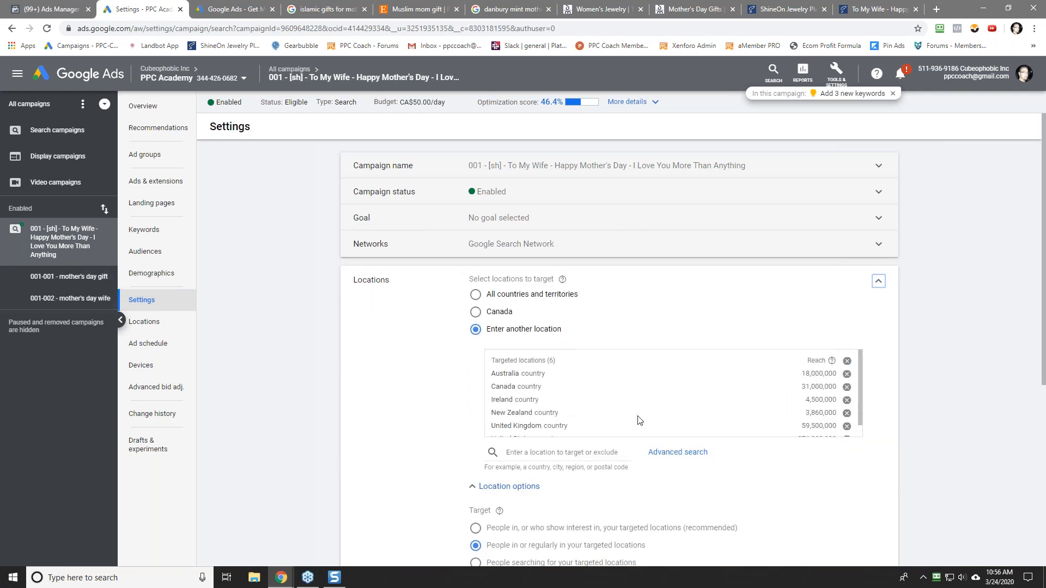
left_click(862, 419)
left_click_drag(857, 410, 859, 436)
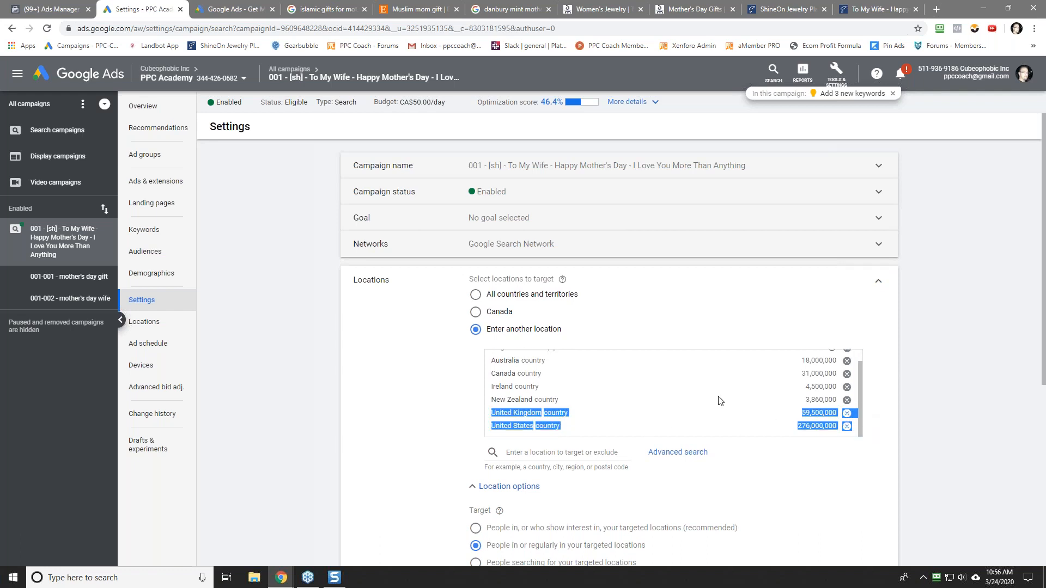
left_click(696, 399)
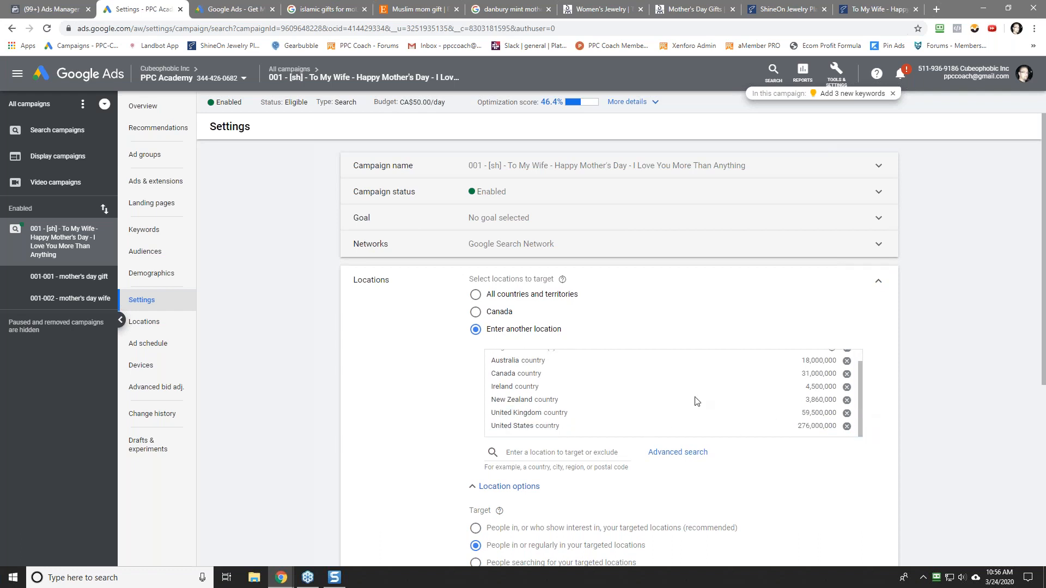
left_click(848, 417)
left_click(851, 417)
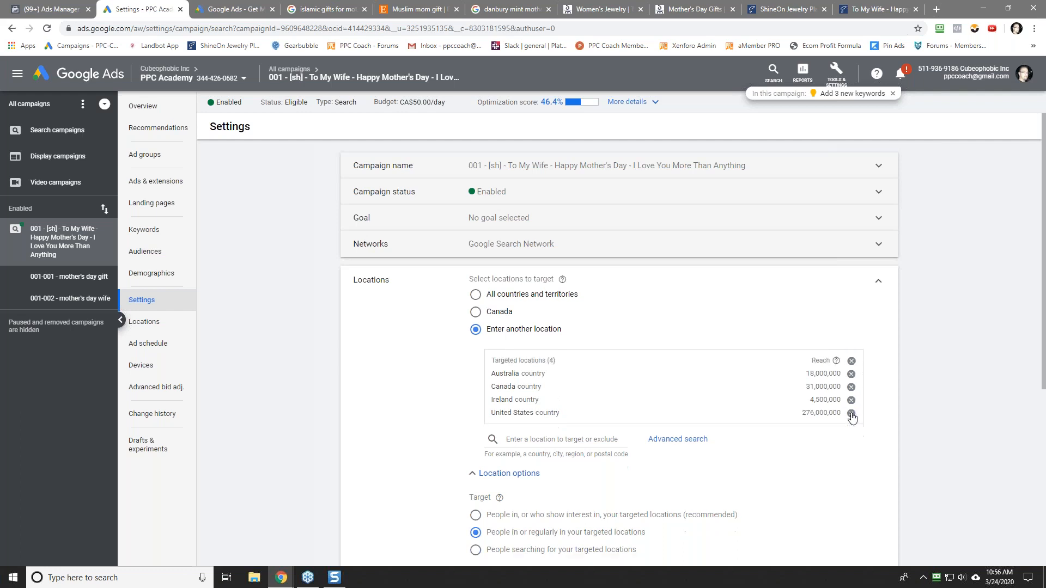
left_click(851, 400)
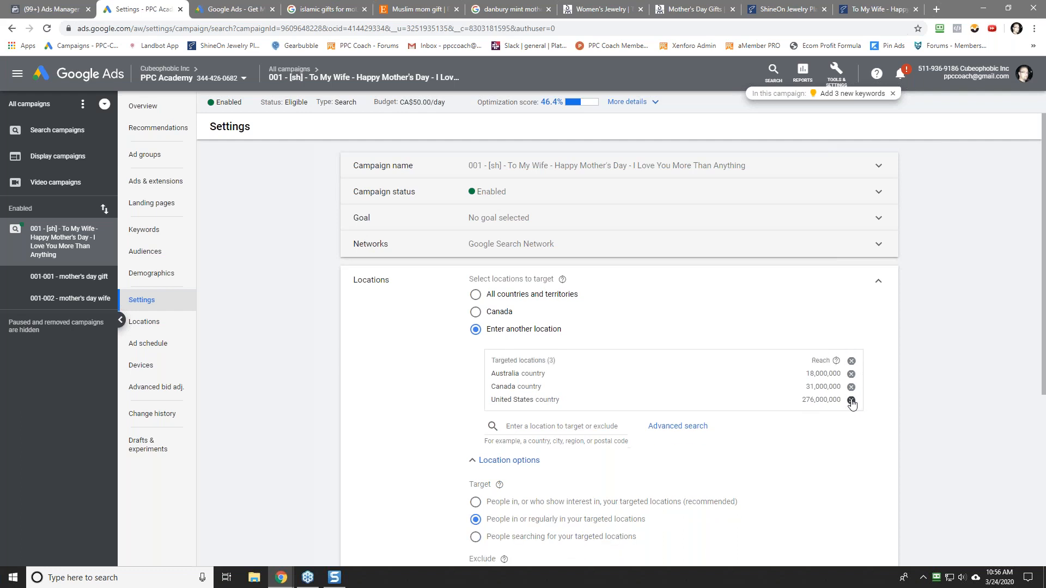
left_click(851, 374)
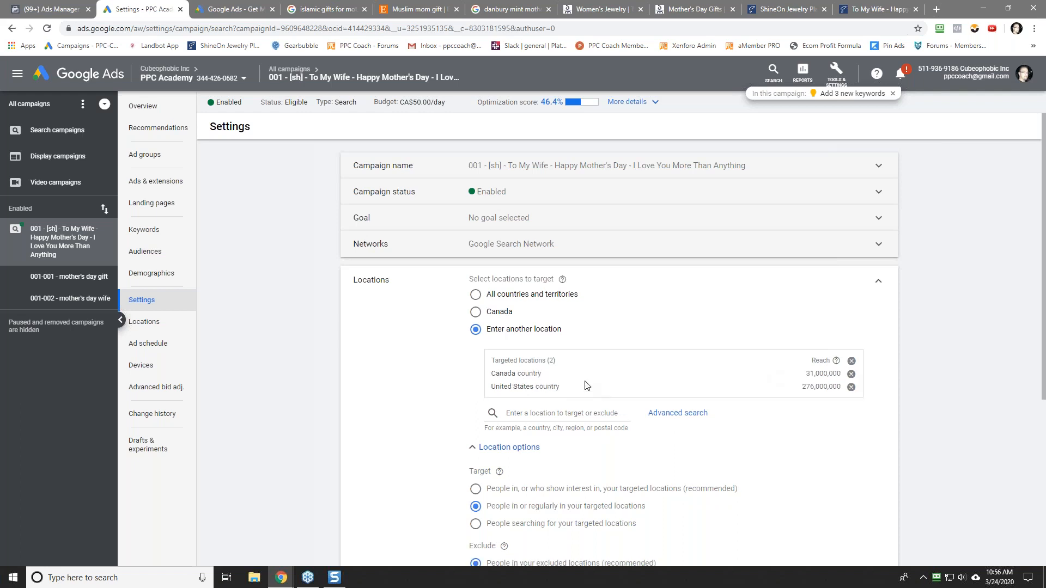
scroll(424, 376, "down", 5)
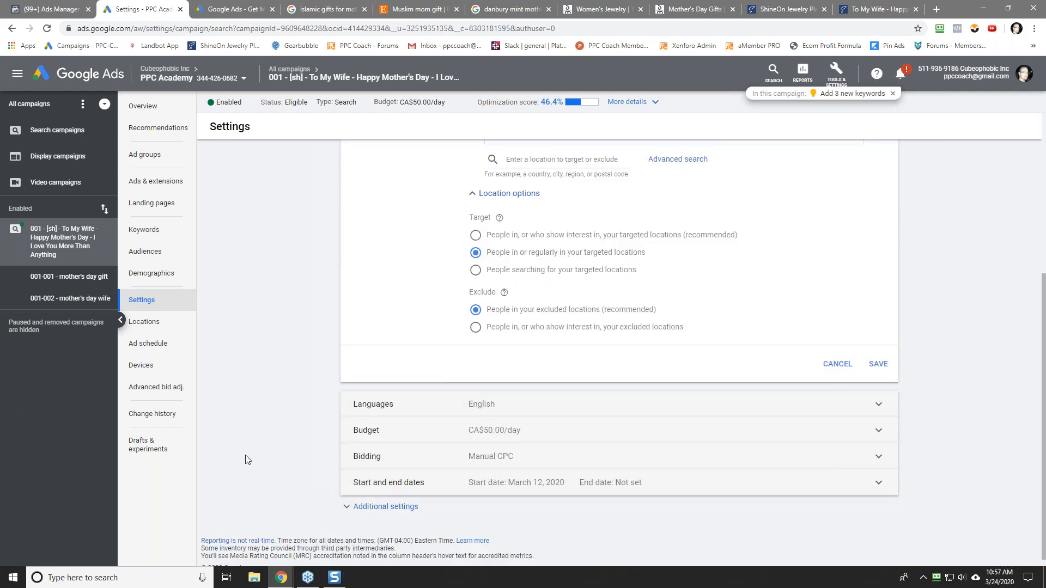
scroll(250, 455, "up", 6)
scroll(275, 368, "down", 6)
left_click(878, 354)
left_click(570, 344)
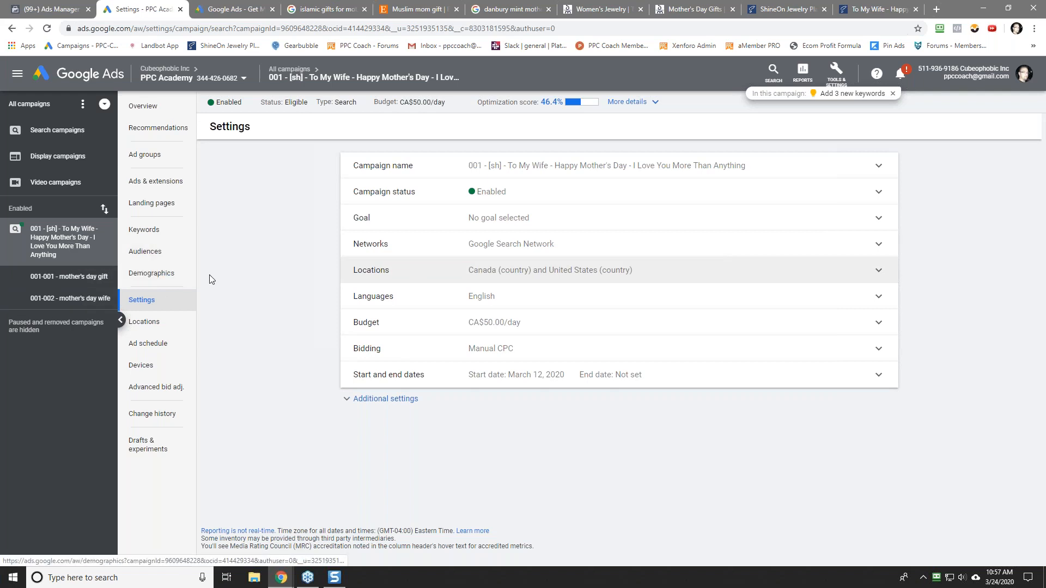
left_click(70, 302)
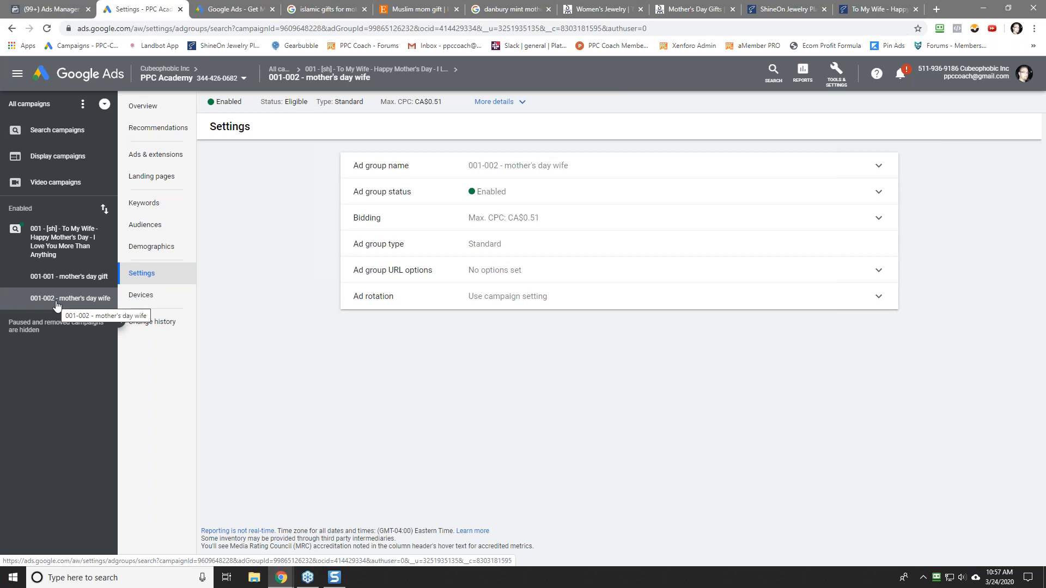
Reopen the settings of the "To My Wife - Happy Mother's Day" campaign and examine its daily budget without changing it.
left_click(60, 241)
left_click(532, 322)
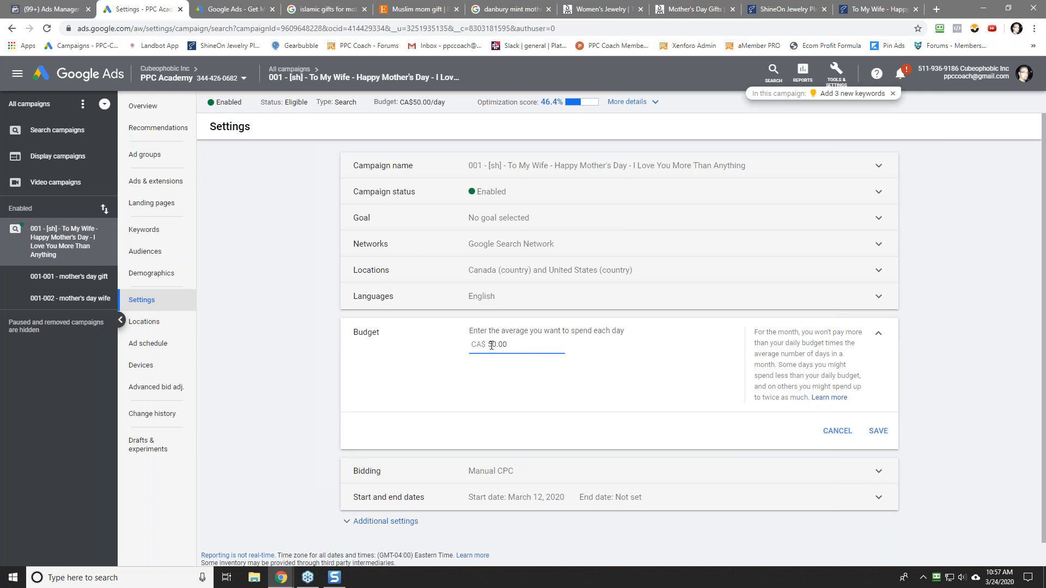
left_click(828, 433)
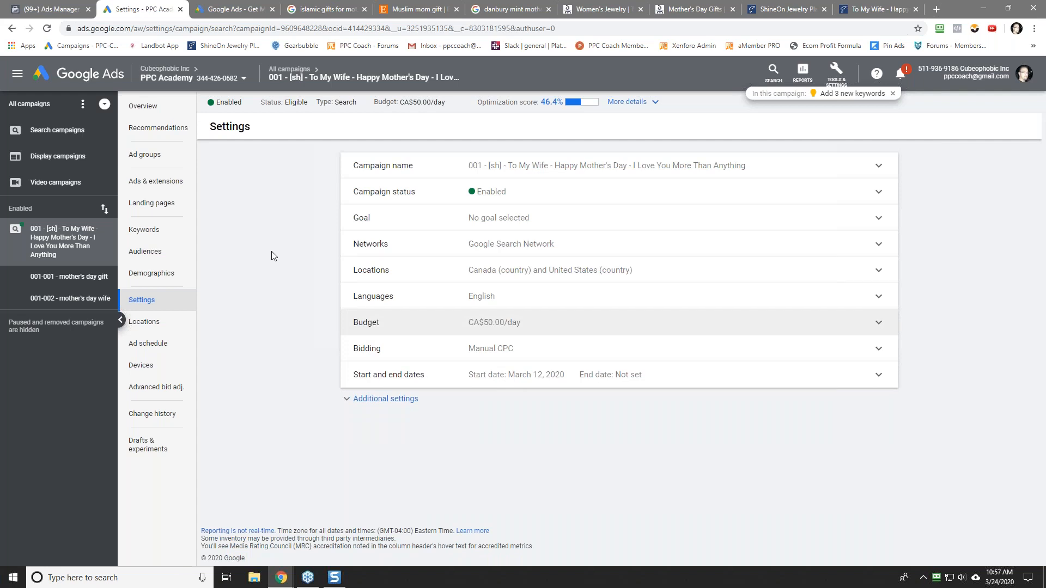
left_click(45, 6)
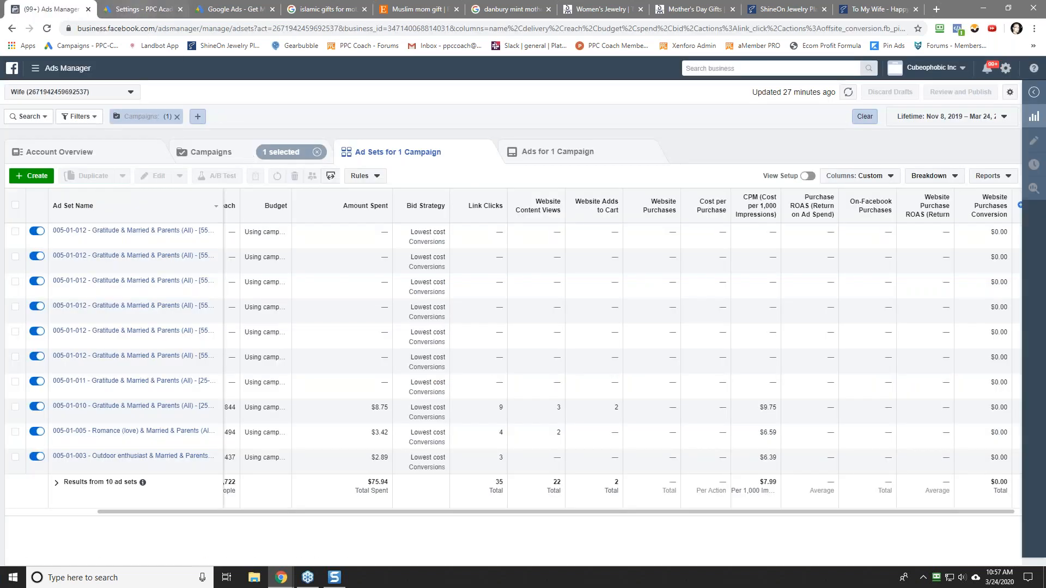
left_click(143, 8)
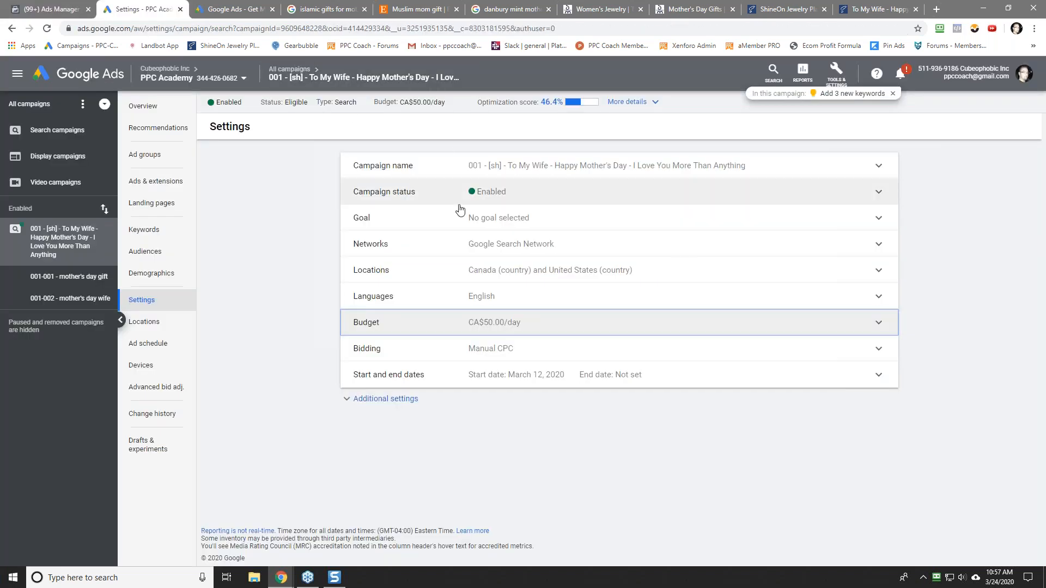
Switch to Facebook Ads Manager, open Audiences in a separate browser tab and select the "Wife" ad account.
left_click(25, 9)
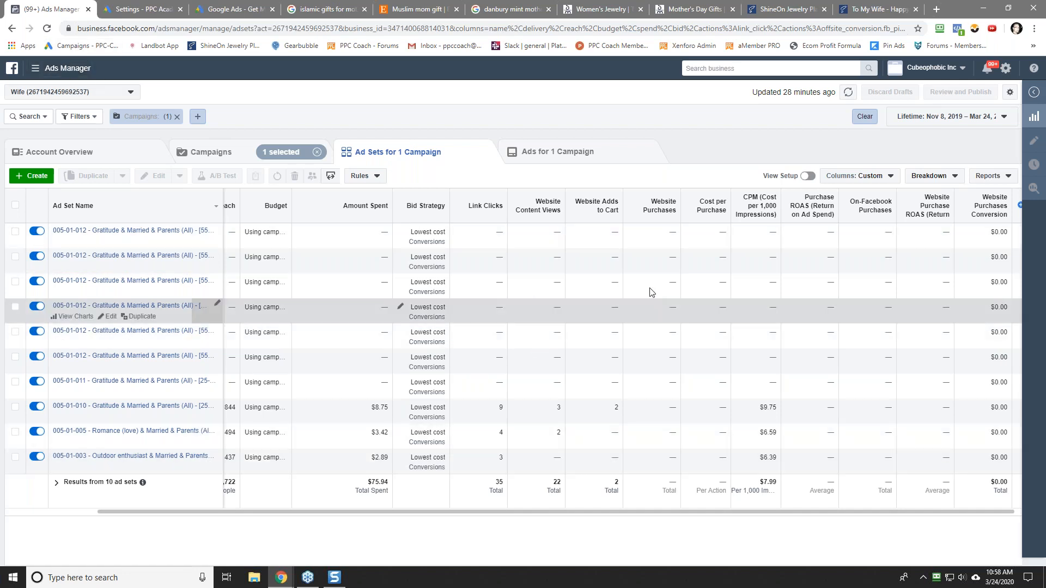
left_click(60, 68)
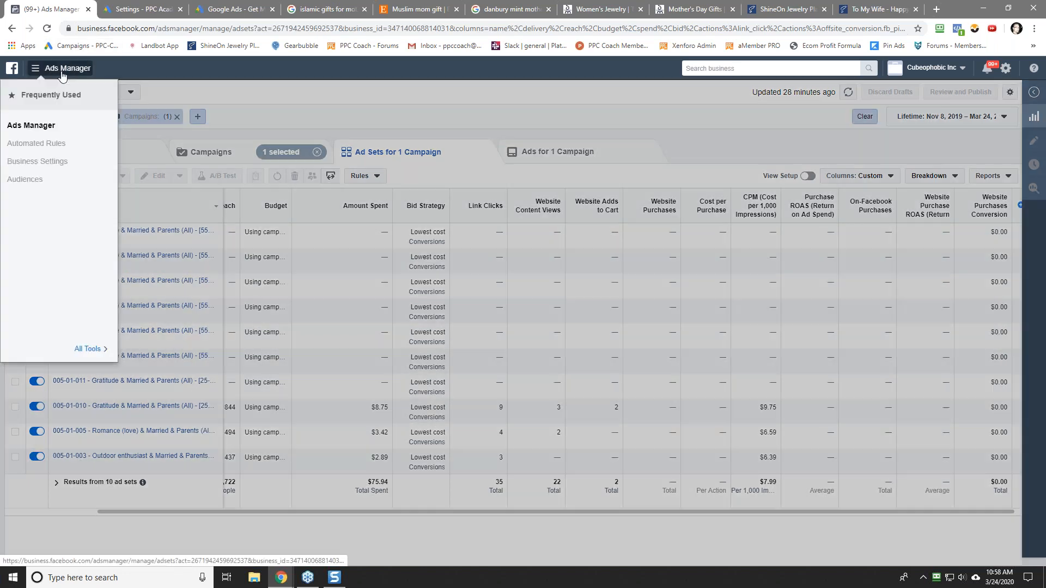
right_click(24, 179)
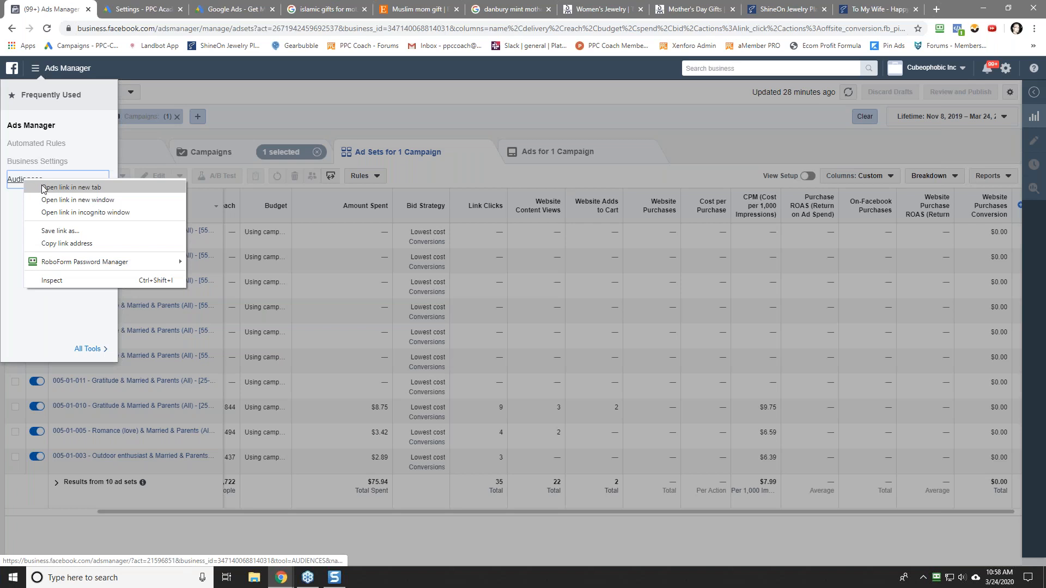
left_click(46, 187)
left_click(126, 9)
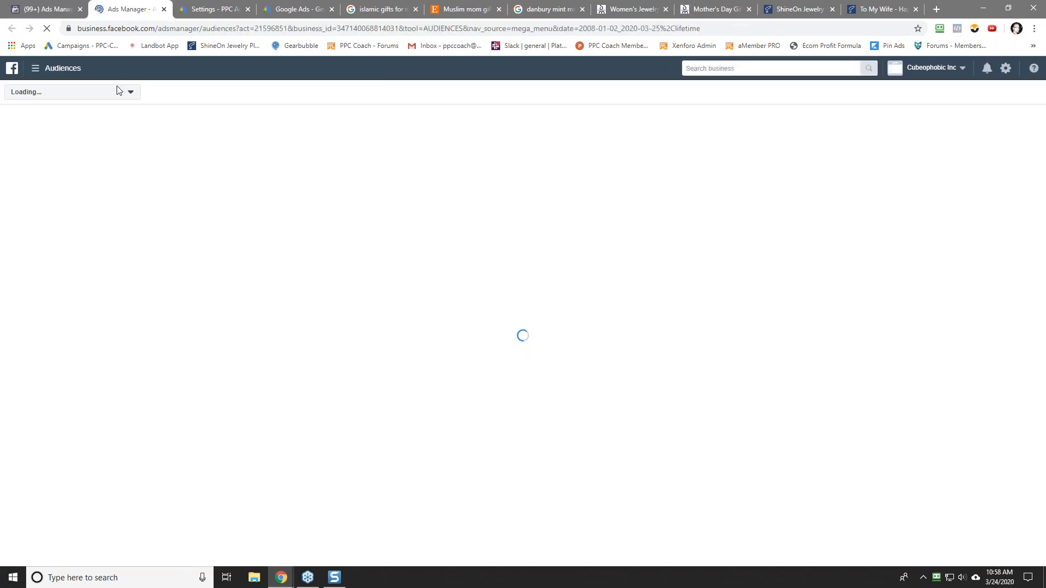
left_click(119, 91)
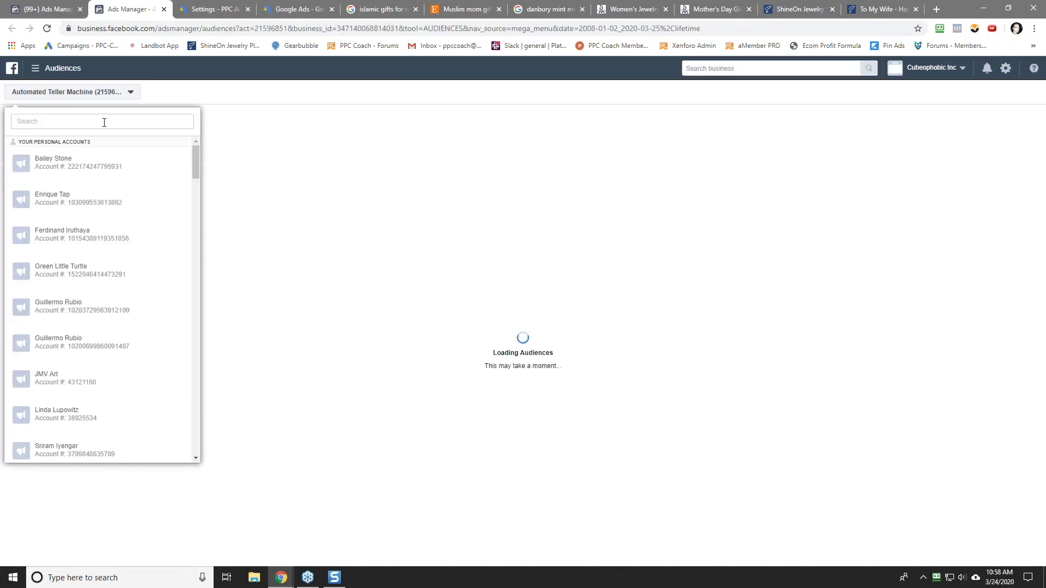
type("wife")
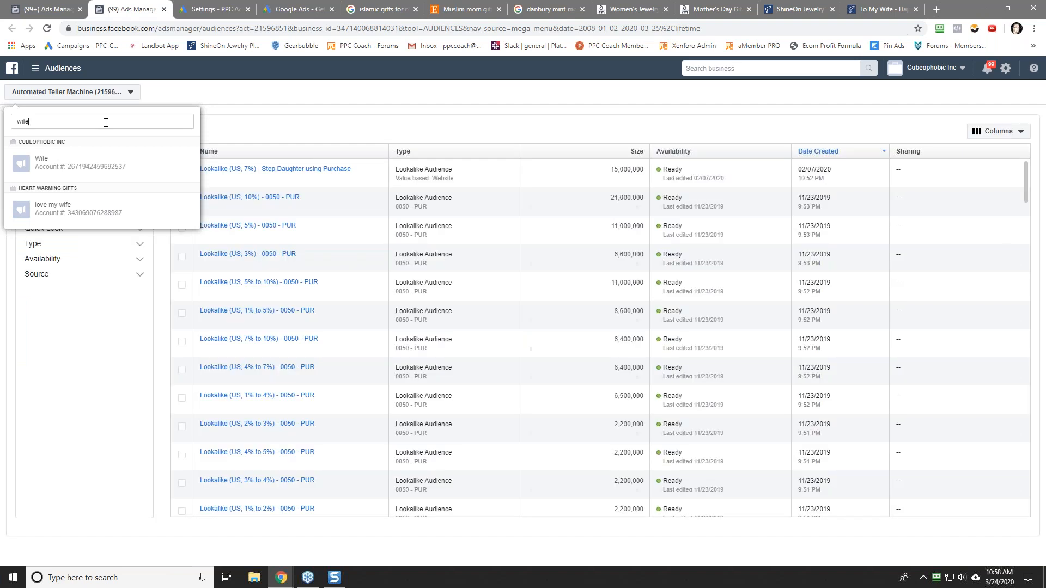
left_click(49, 162)
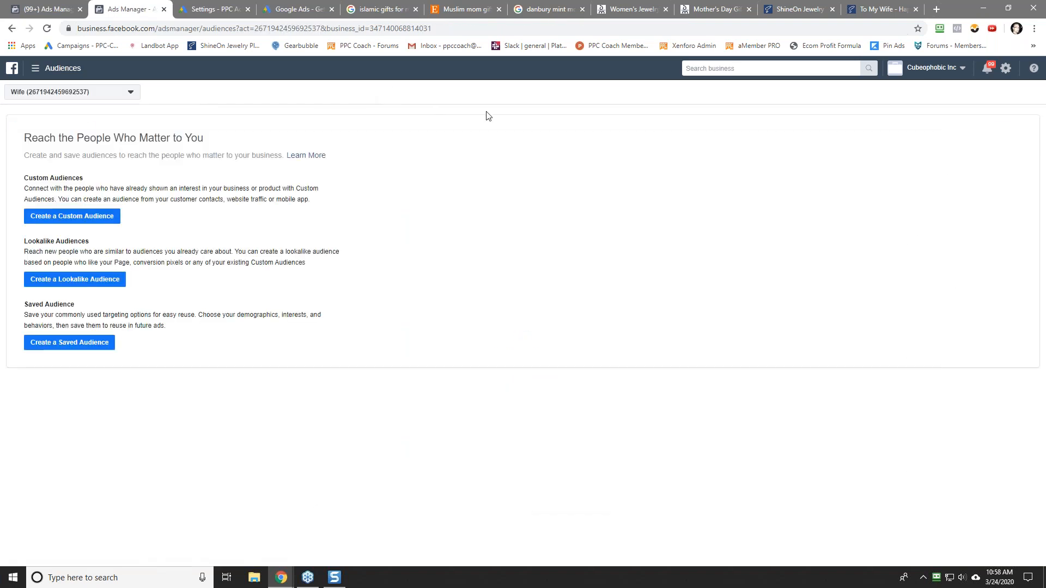
left_click(85, 219)
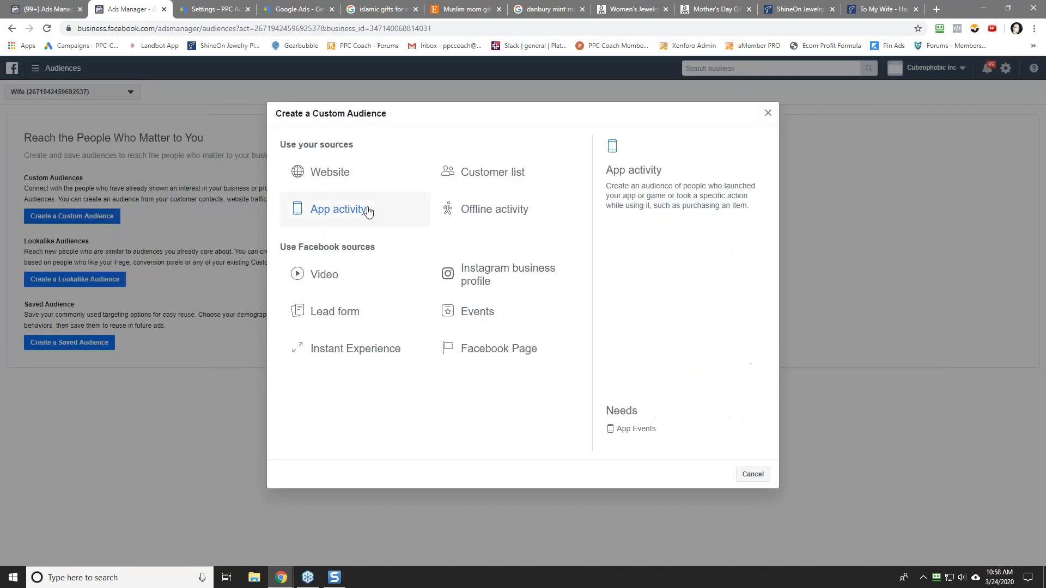
left_click(327, 178)
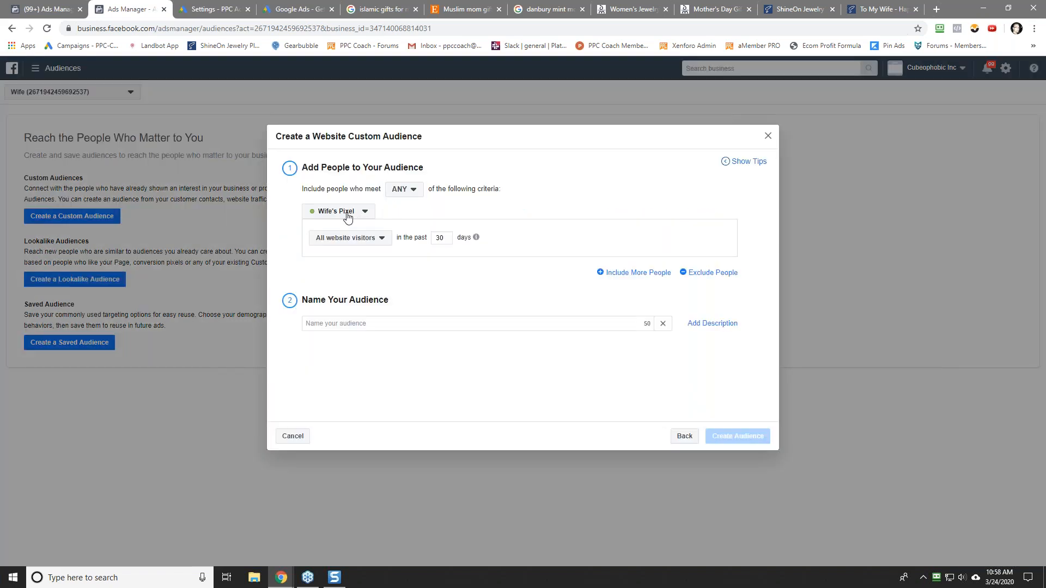
left_click(357, 245)
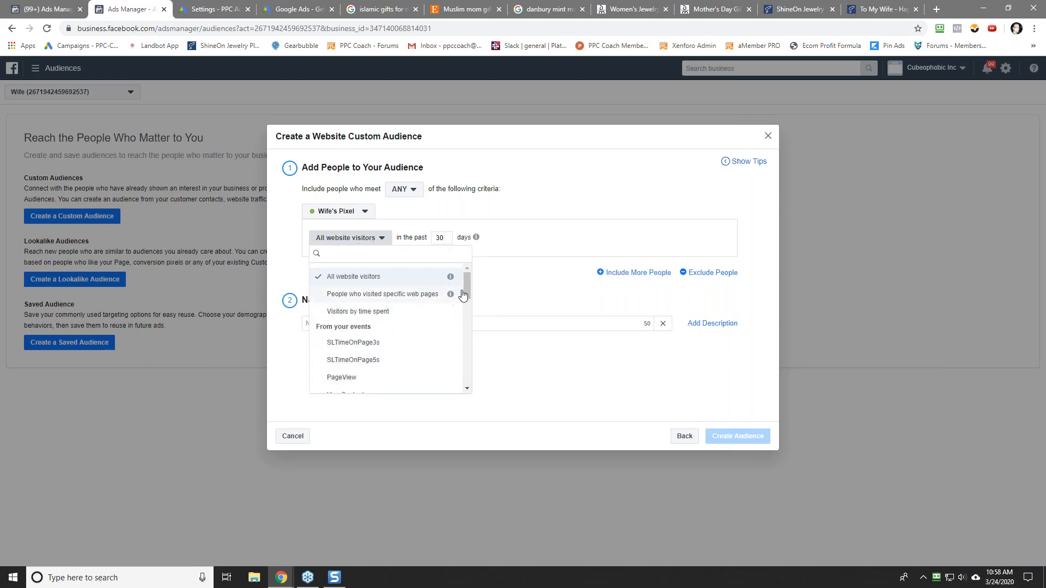
mouse_move(468, 290)
left_mouse_down()
mouse_move(466, 387)
mouse_move(465, 303)
left_mouse_up()
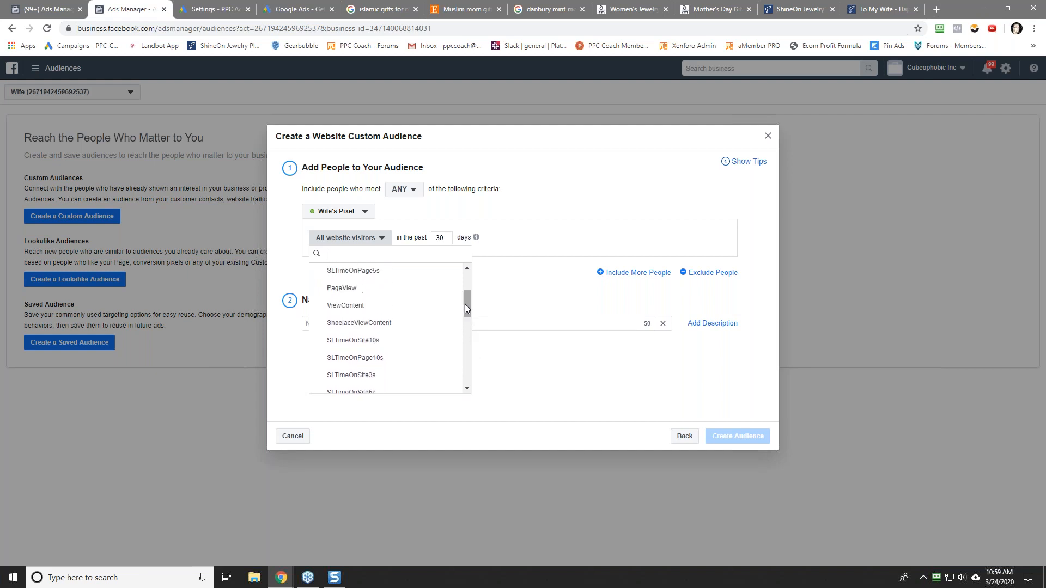
left_click(359, 304)
mouse_move(456, 240)
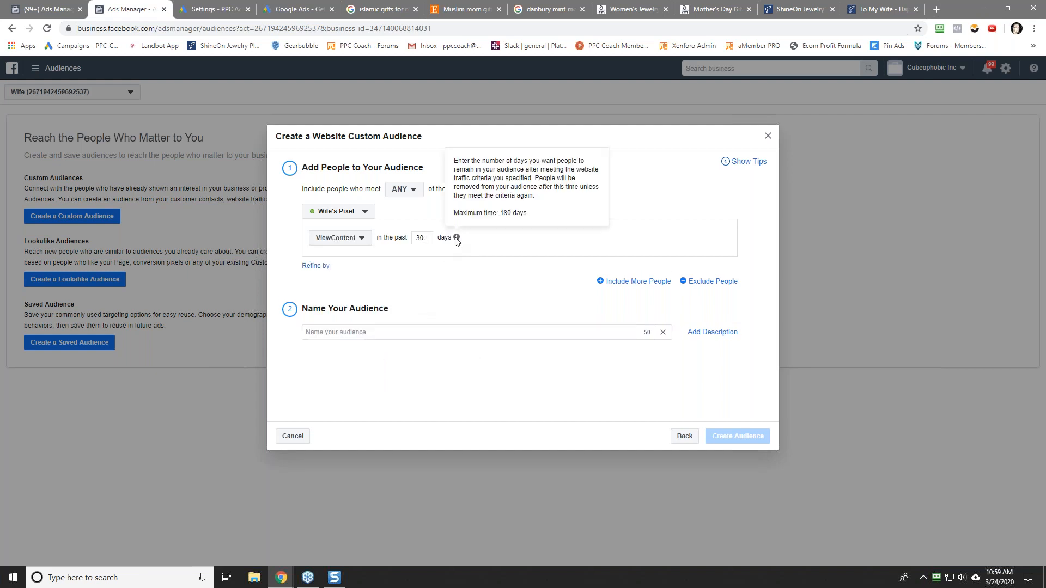
double_click(417, 239)
type("18")
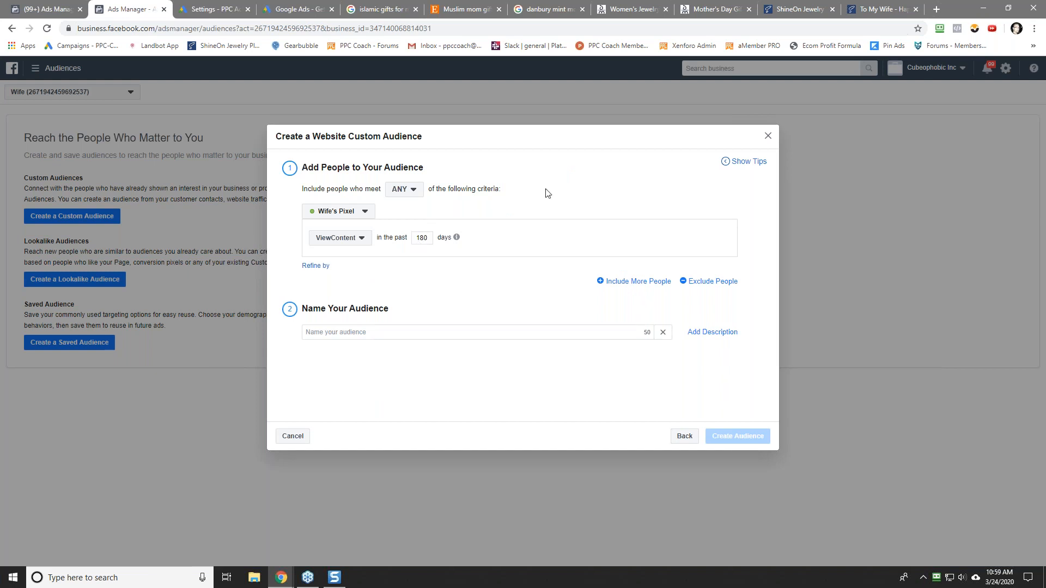
Refine the ViewContent rule by URL/Parameter, using the content_ids parameter with the "contains" condition.
left_click(314, 268)
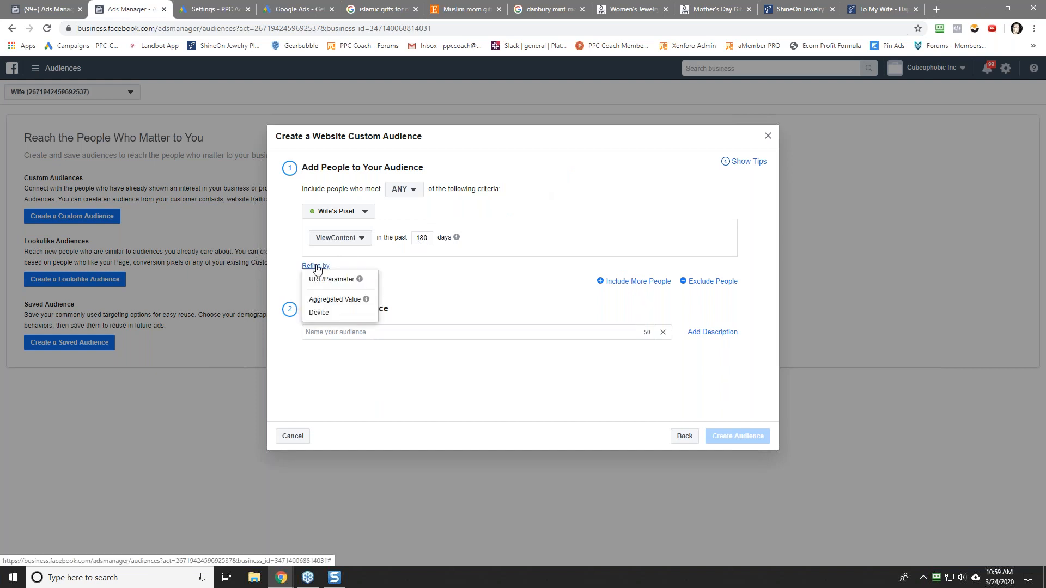
left_click(332, 279)
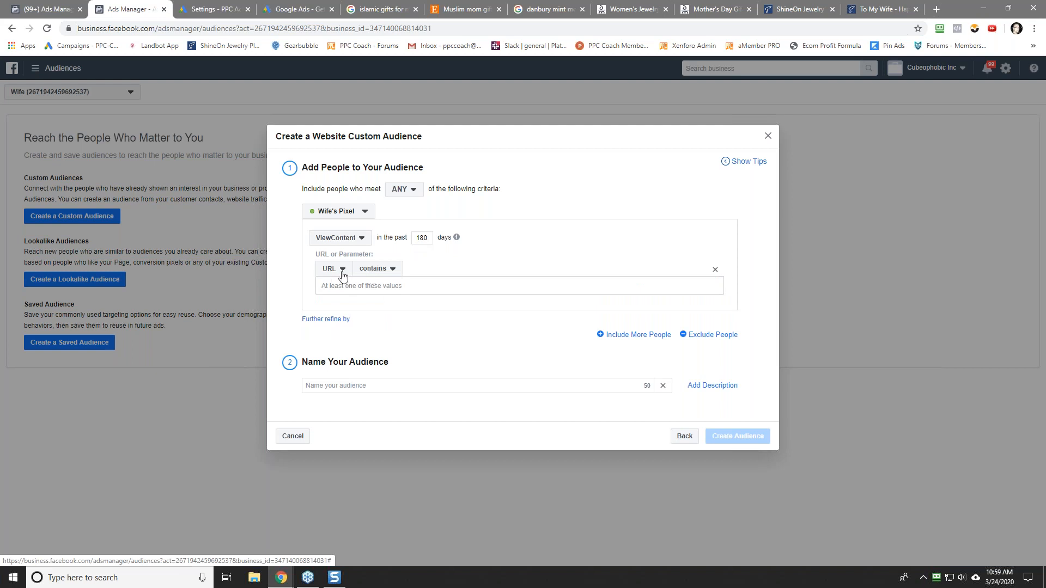
left_click(342, 273)
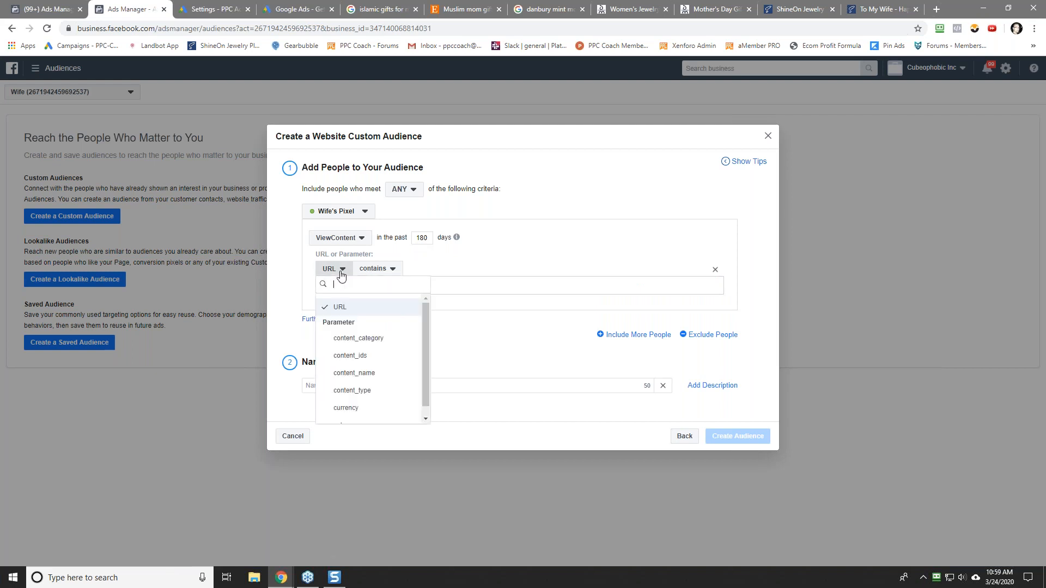
mouse_move(425, 386)
left_mouse_down()
mouse_move(427, 411)
mouse_move(426, 382)
left_mouse_up()
left_click(384, 355)
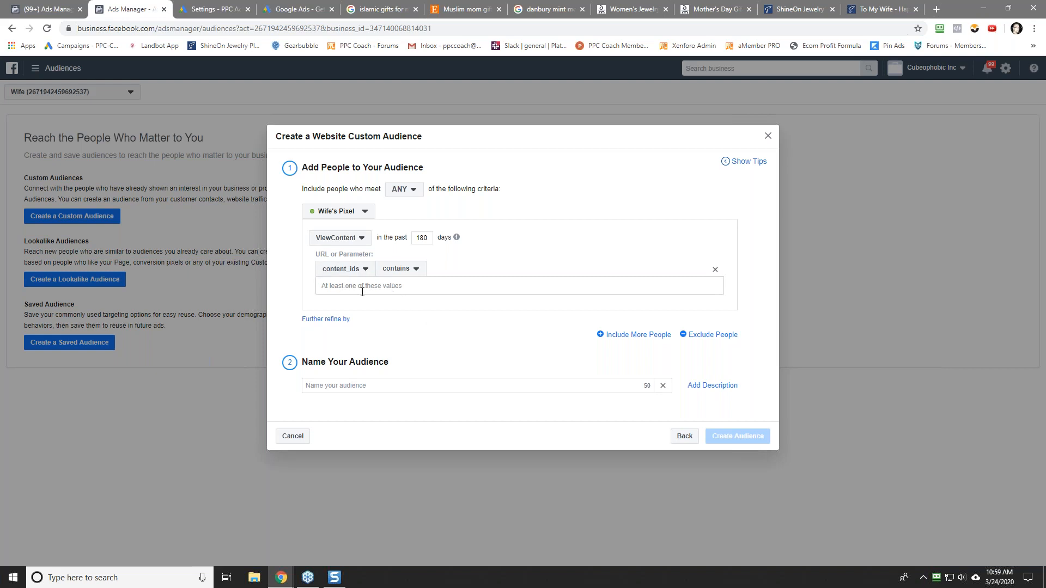
left_click(872, 8)
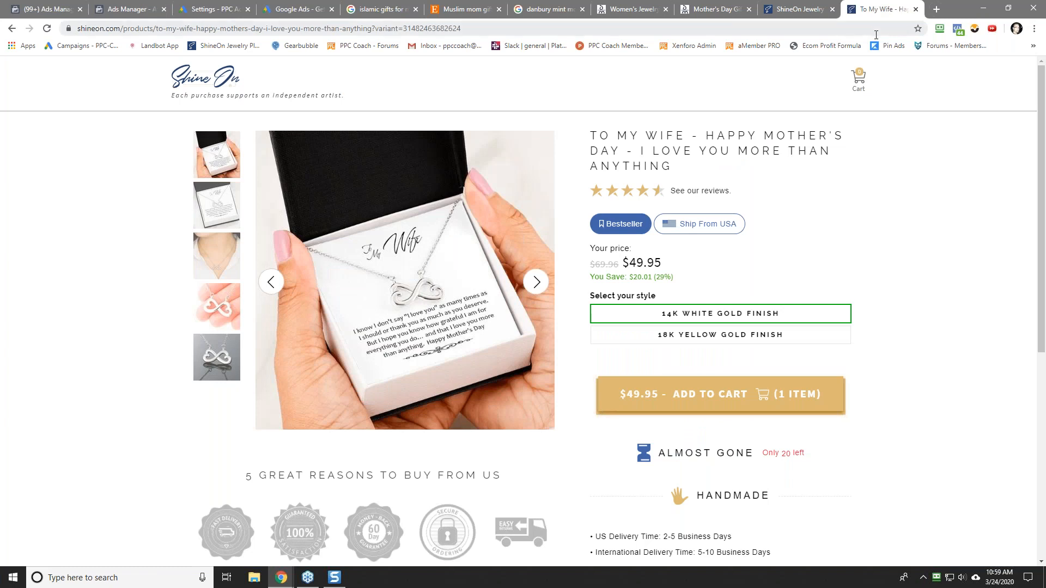
left_click(960, 31)
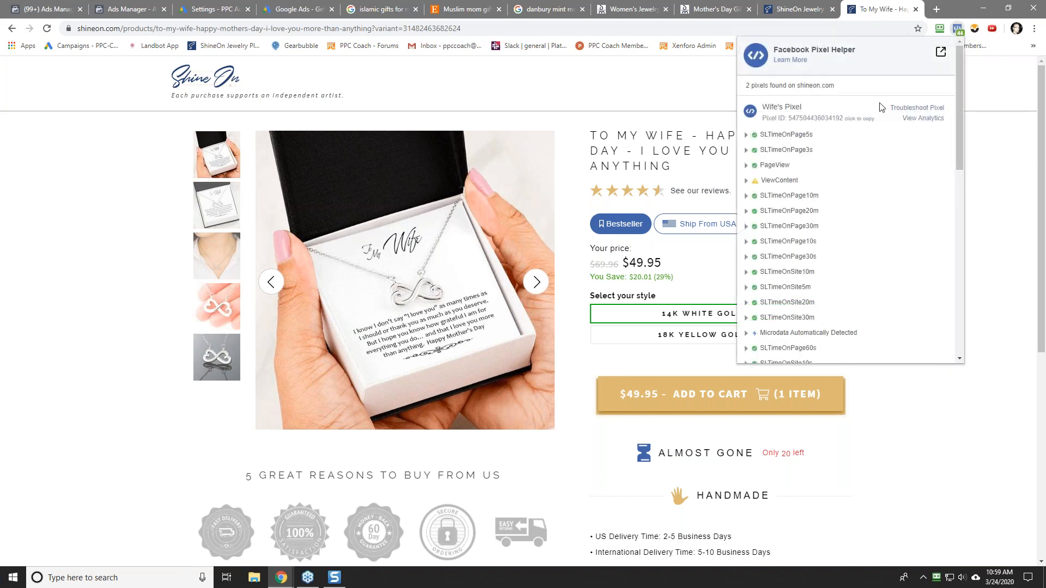
mouse_move(960, 151)
left_mouse_down()
mouse_move(961, 252)
mouse_move(970, 154)
left_mouse_up()
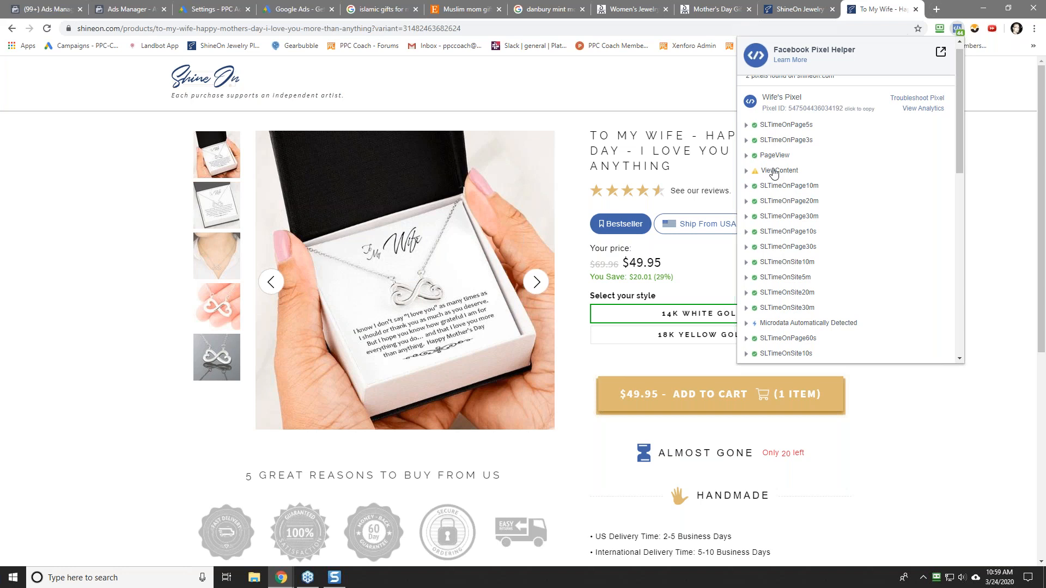
left_click(746, 172)
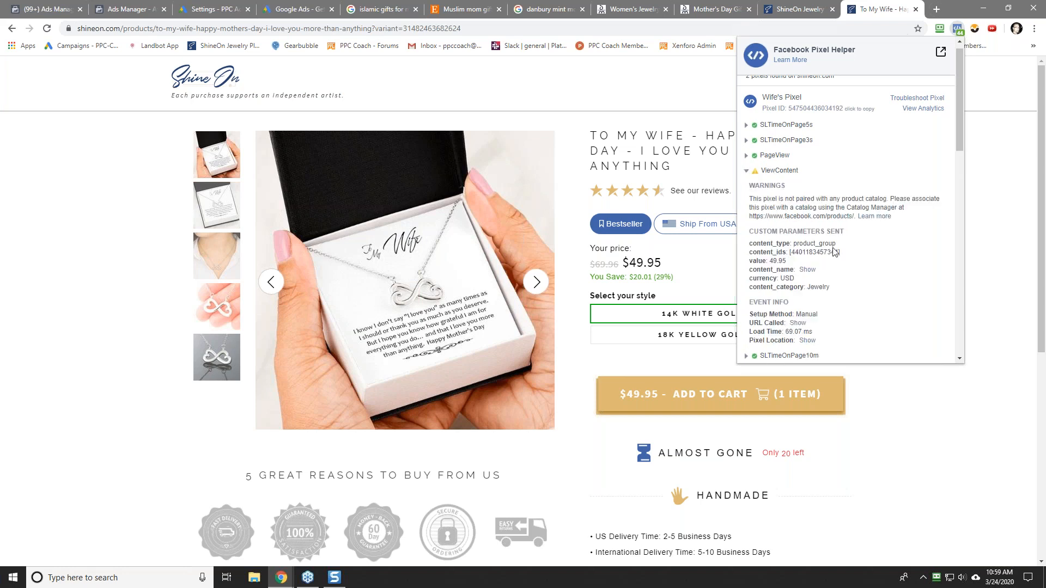
double_click(799, 253)
right_click(812, 254)
left_click(828, 263)
left_click(807, 270)
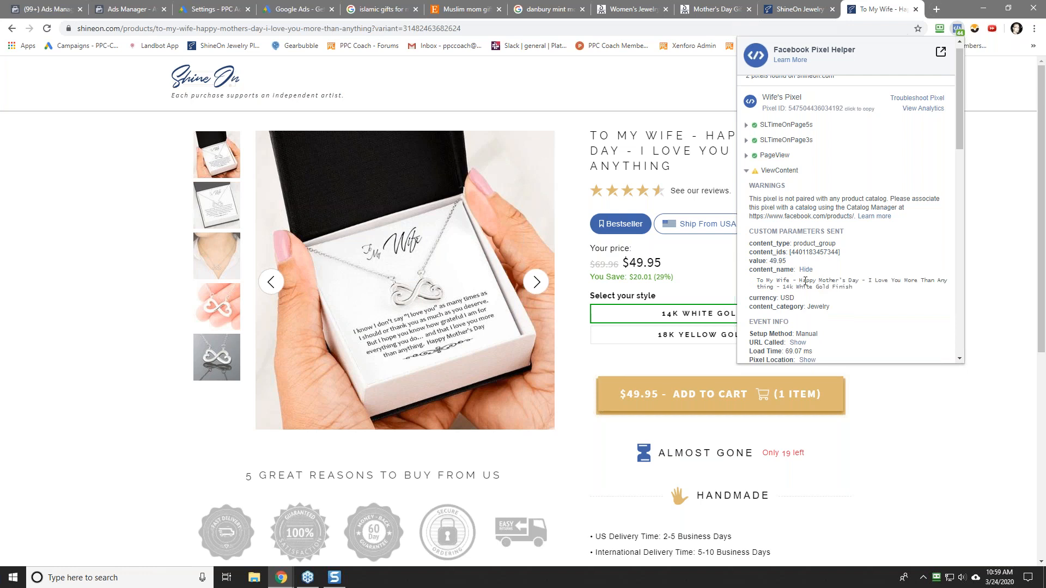
double_click(807, 253)
right_click(807, 253)
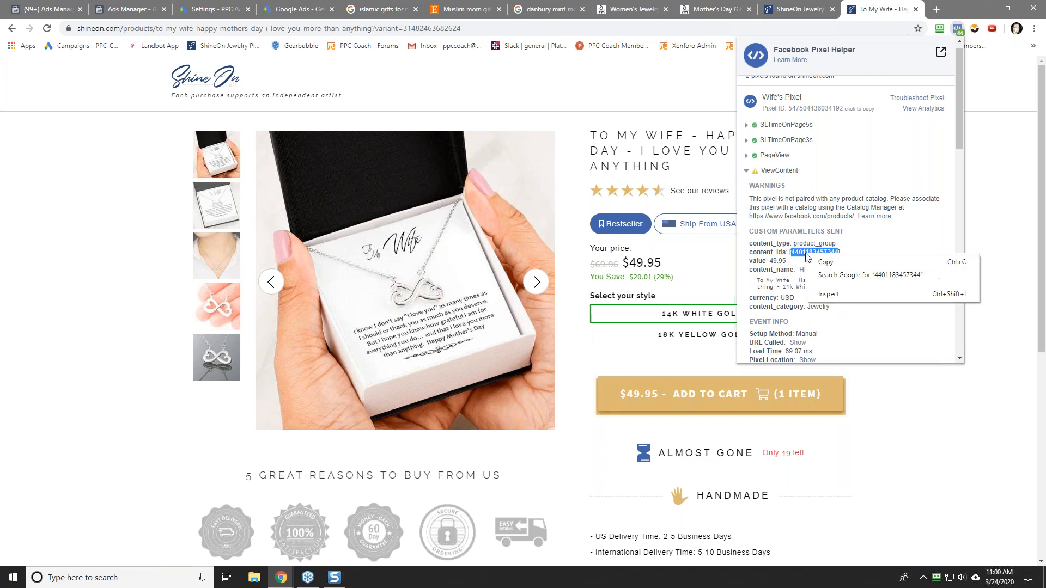
left_click(825, 262)
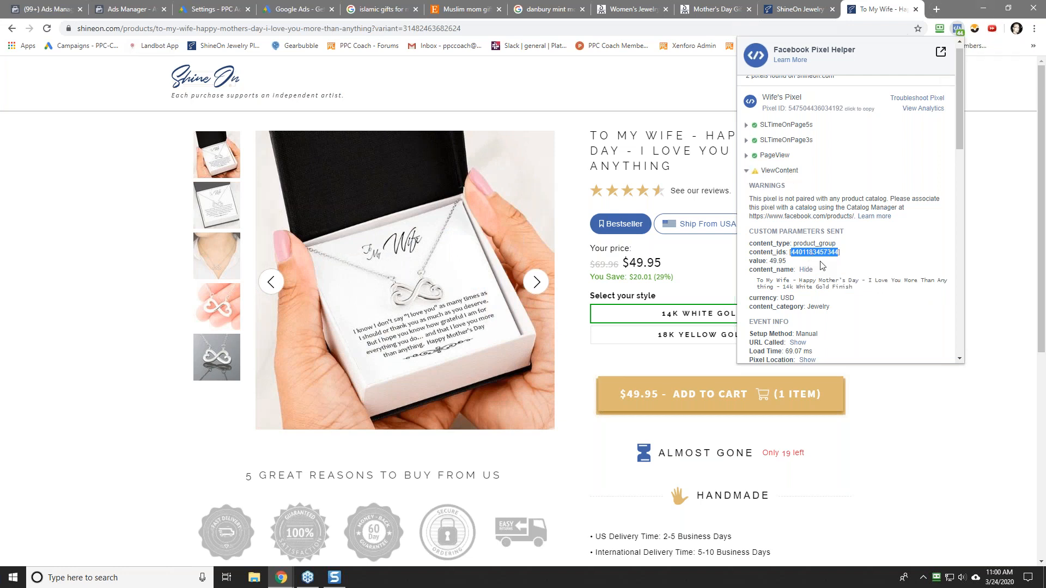
left_click(113, 9)
right_click(341, 286)
left_click(395, 366)
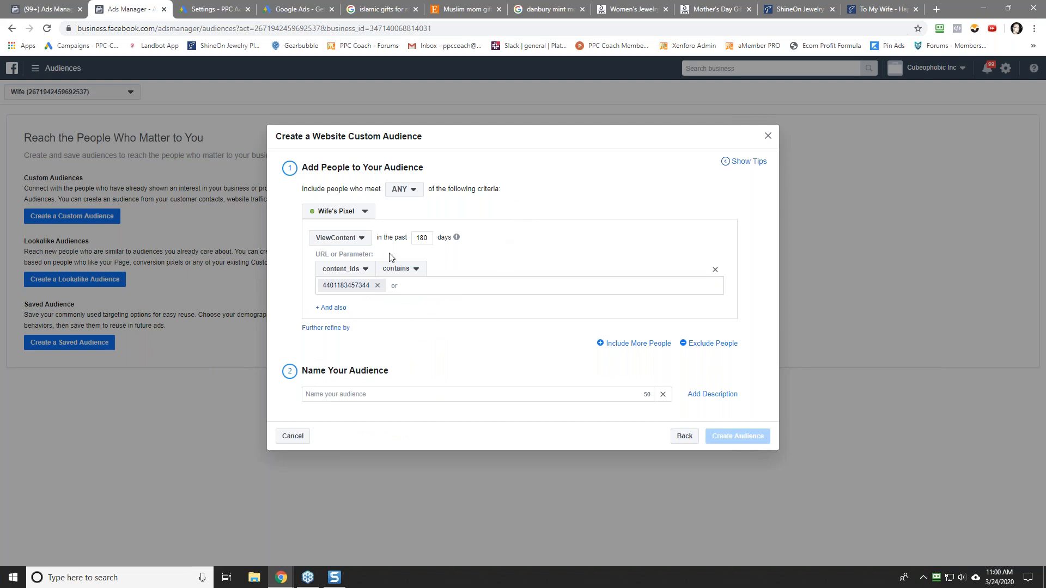
Name the website custom audience "005 - View Content".
left_click(884, 7)
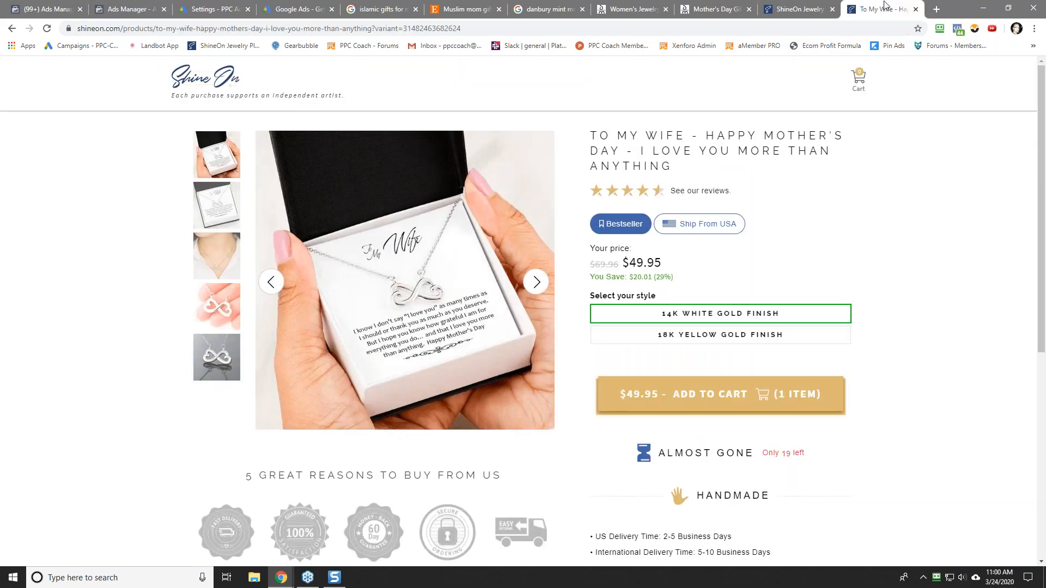
left_click(59, 7)
left_click(128, 9)
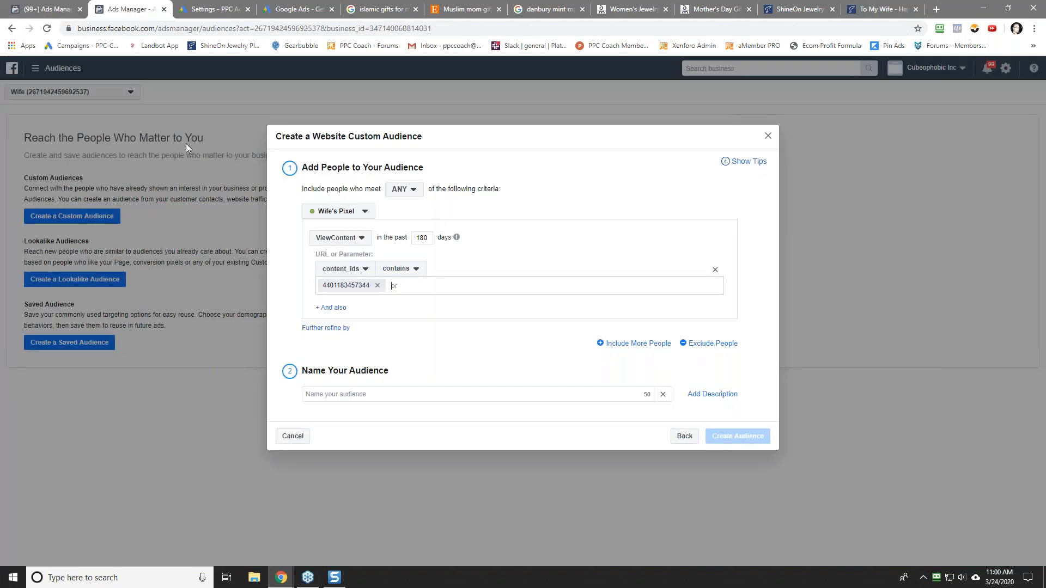
left_click(360, 393)
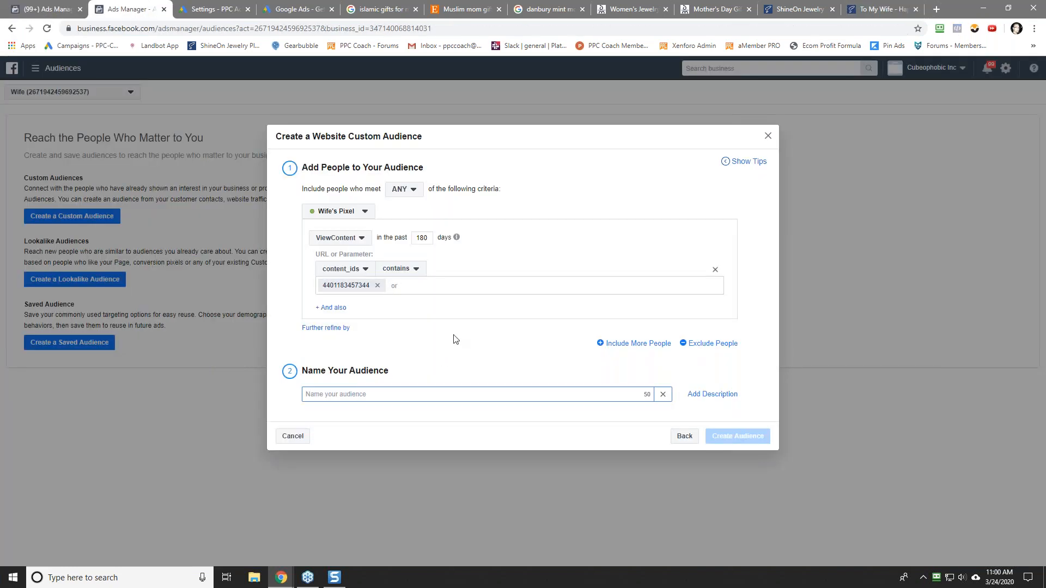
left_click(49, 9)
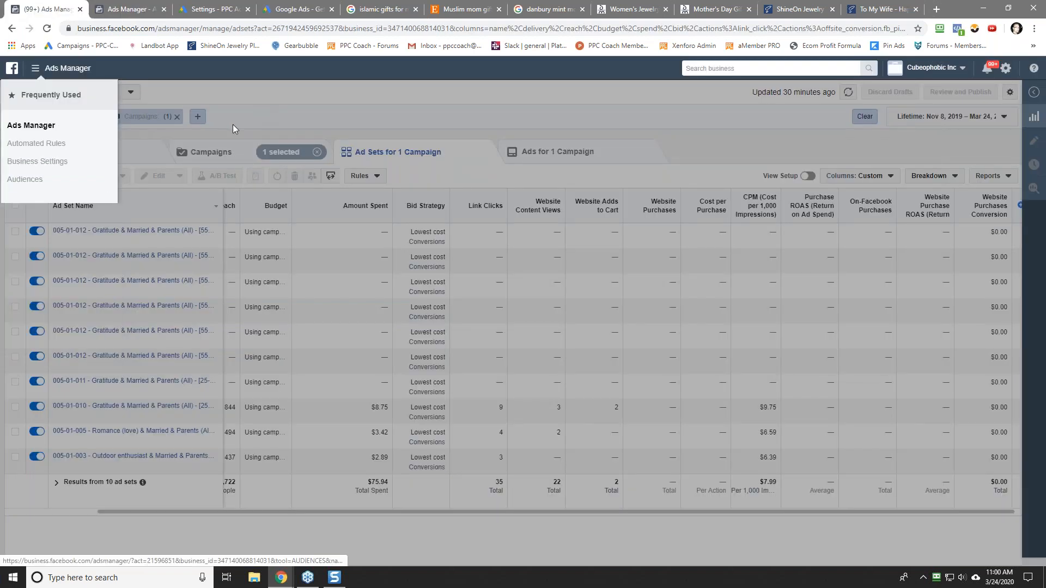
left_click(233, 129)
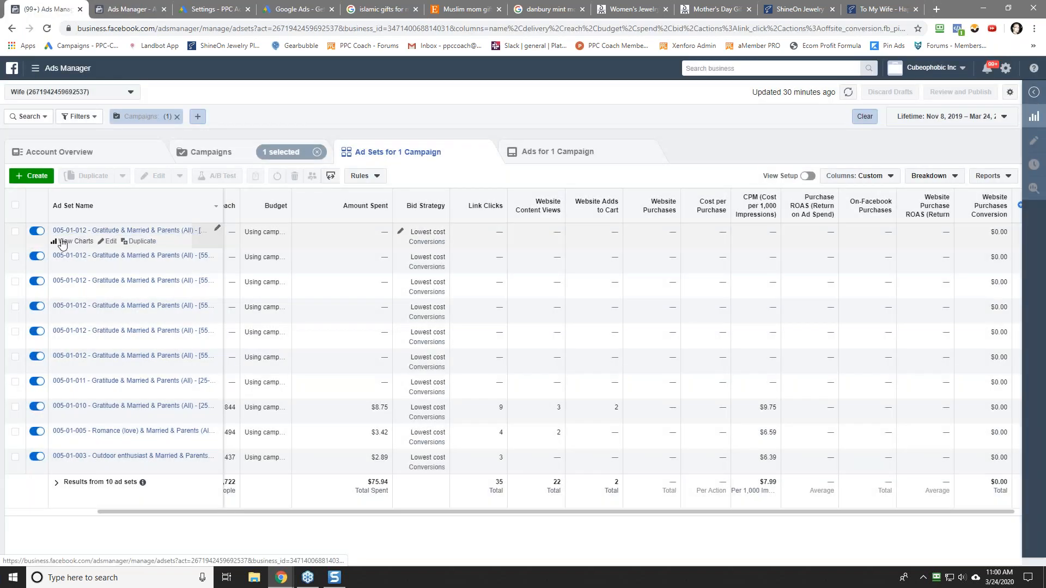
left_click(131, 16)
type("0")
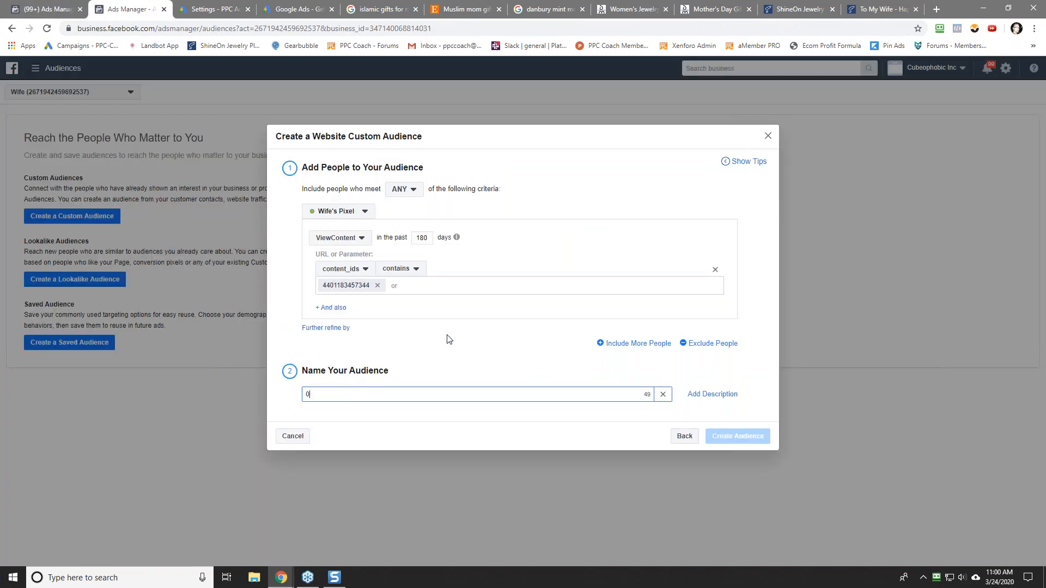
type("05")
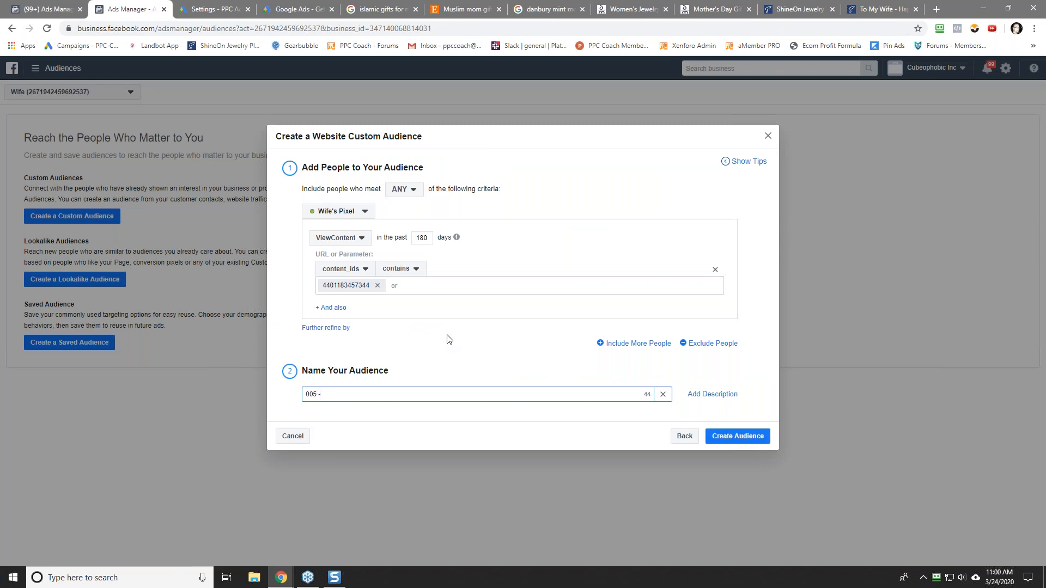
type(" - View Content")
Look through the available pixel events, keep ViewContent as the event, and create the audience.
left_click(349, 242)
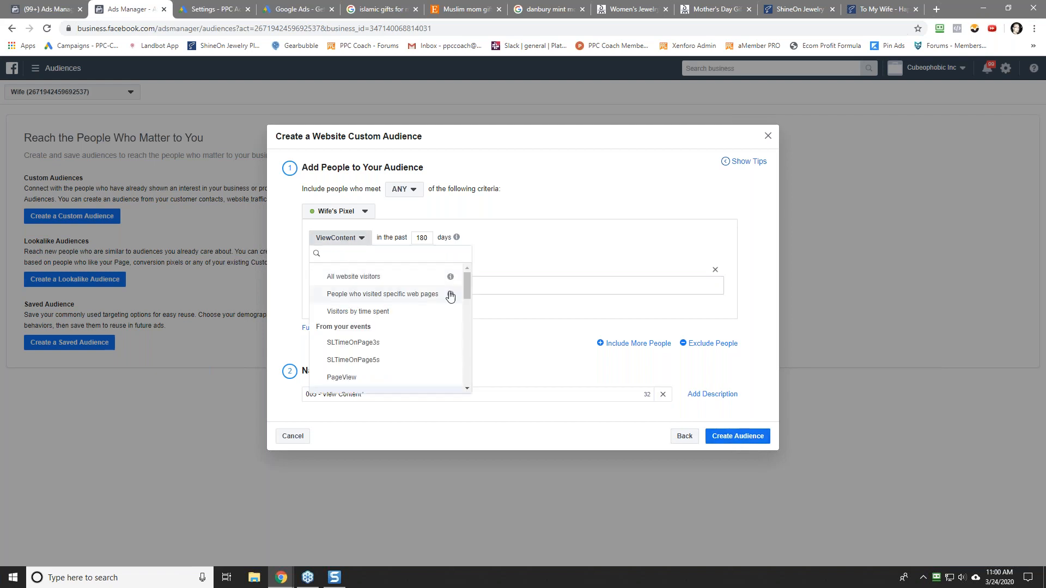
left_click_drag(470, 289, 469, 389)
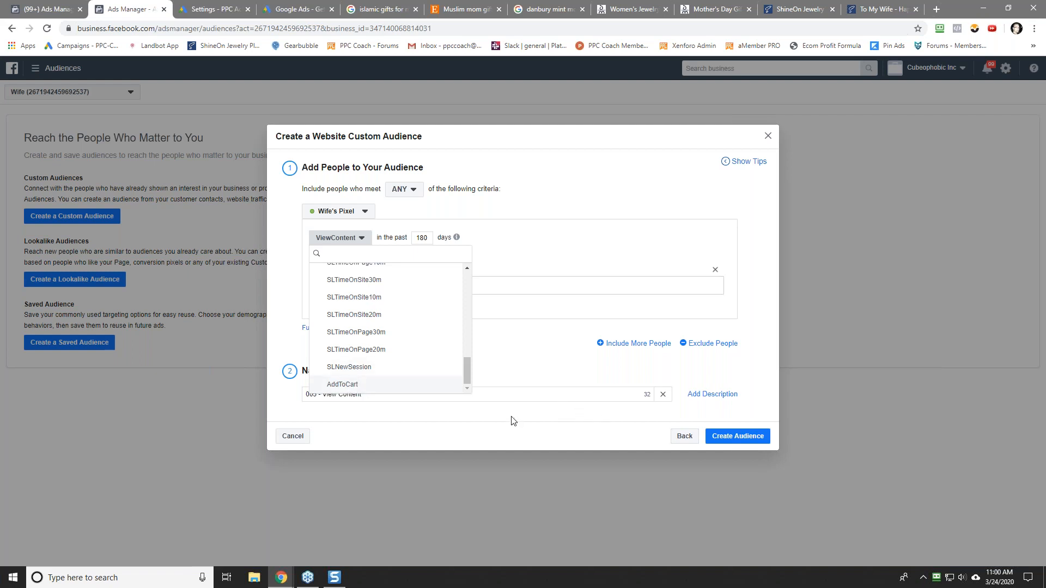
left_click(733, 436)
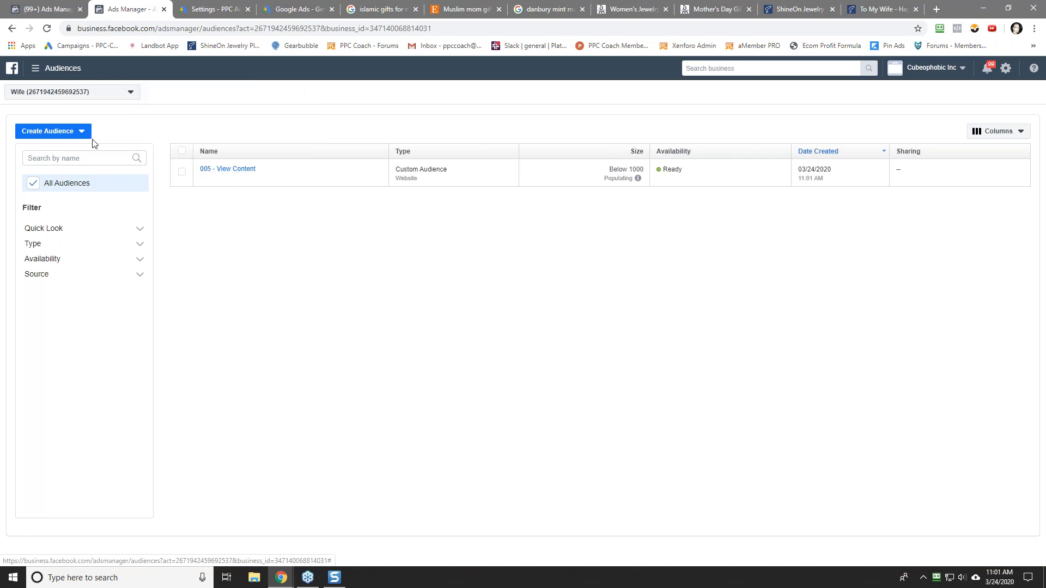
left_click(51, 132)
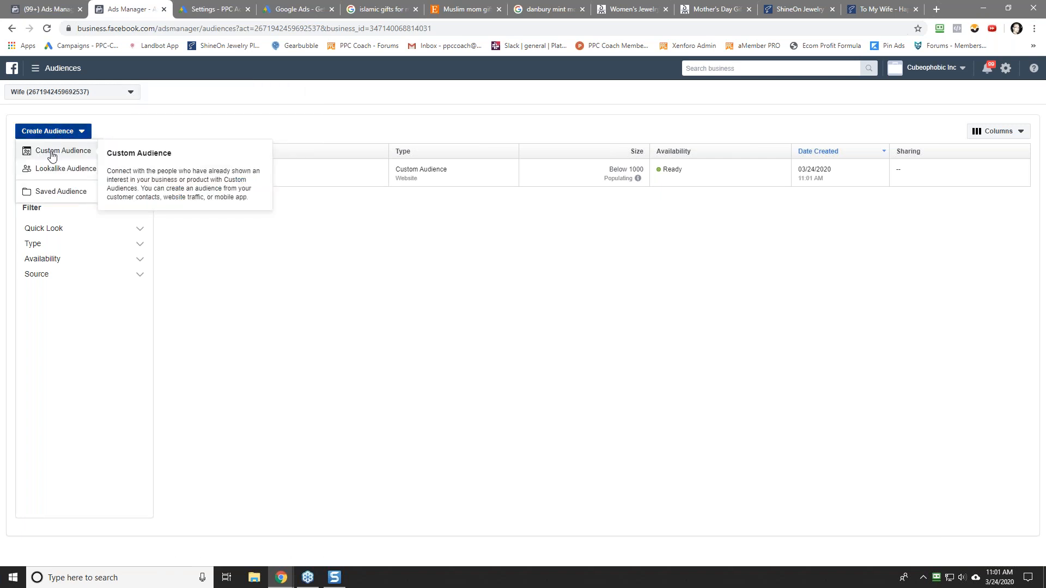
left_click(53, 153)
left_click(348, 238)
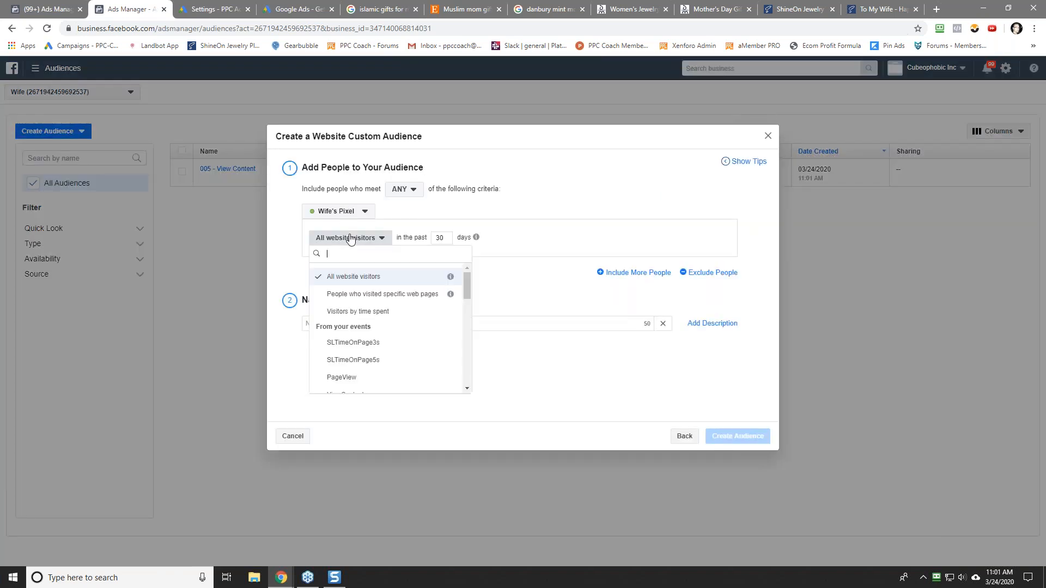
left_click_drag(466, 285, 469, 387)
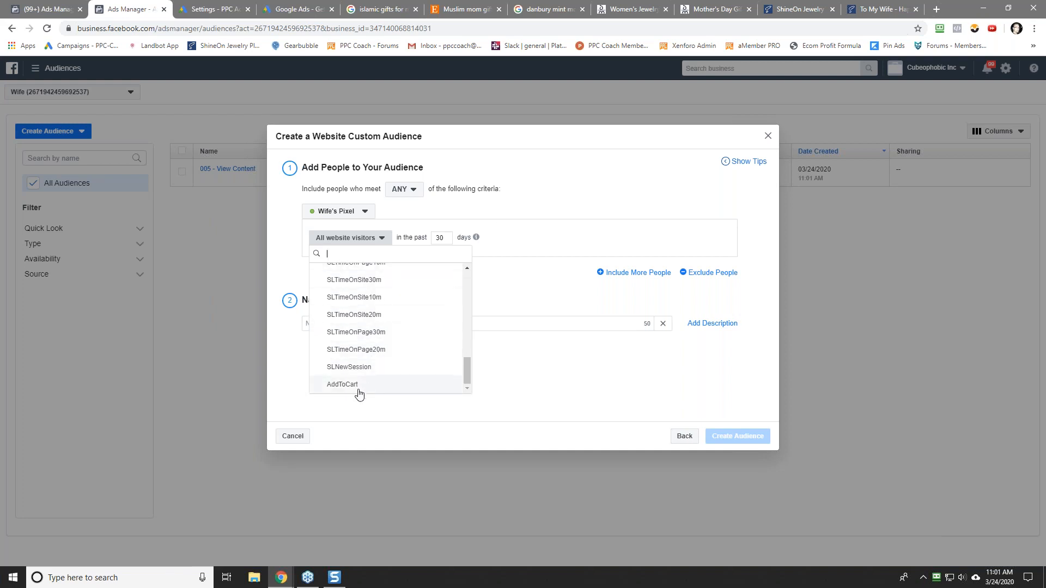
left_click(538, 377)
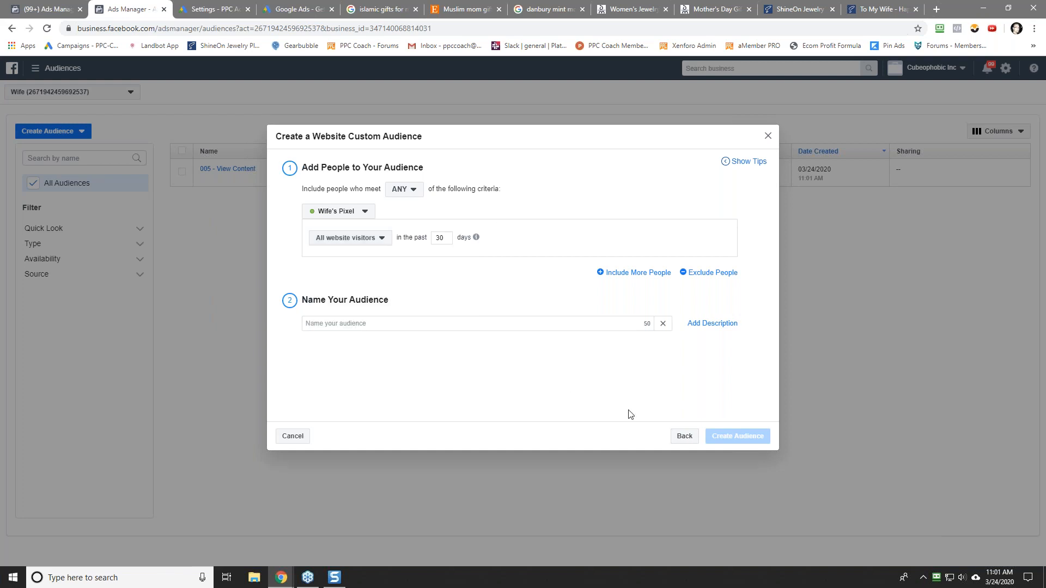
left_click(767, 136)
In the Ads Manager ad set list, duplicate the first 005-01-012 ad set once into its original campaign.
left_click(60, 9)
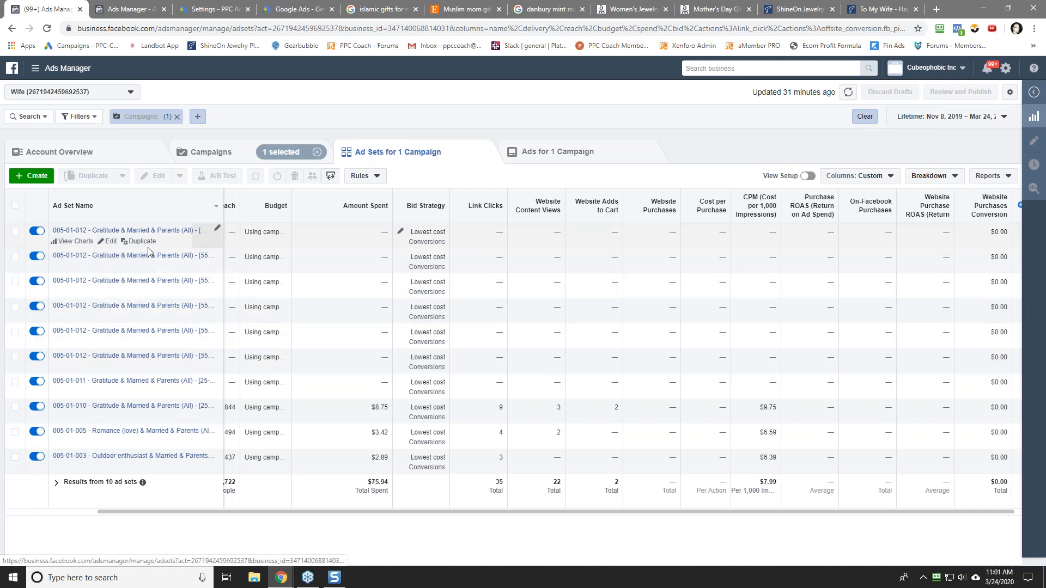
left_click(140, 242)
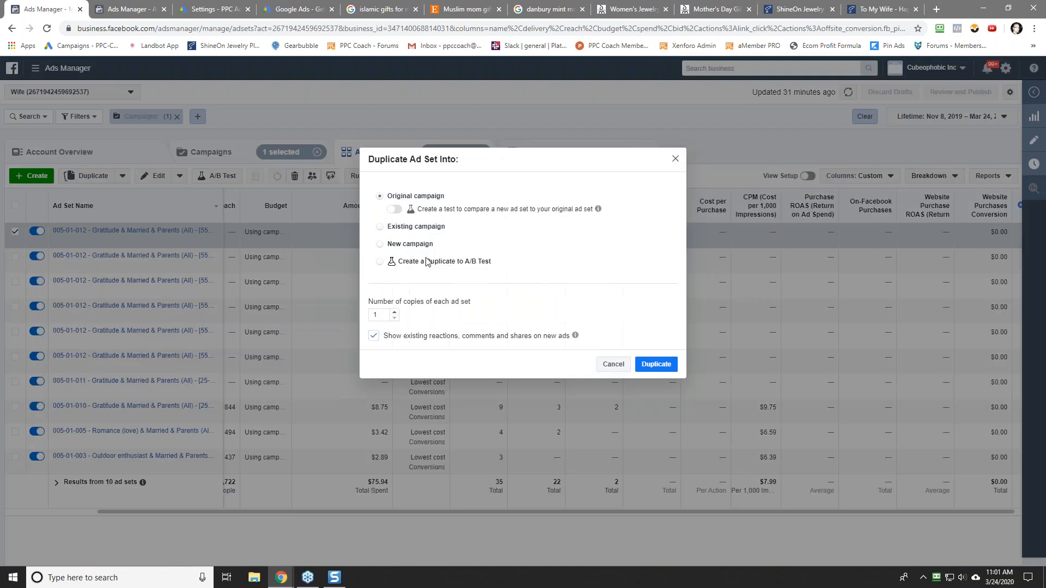
left_click(655, 364)
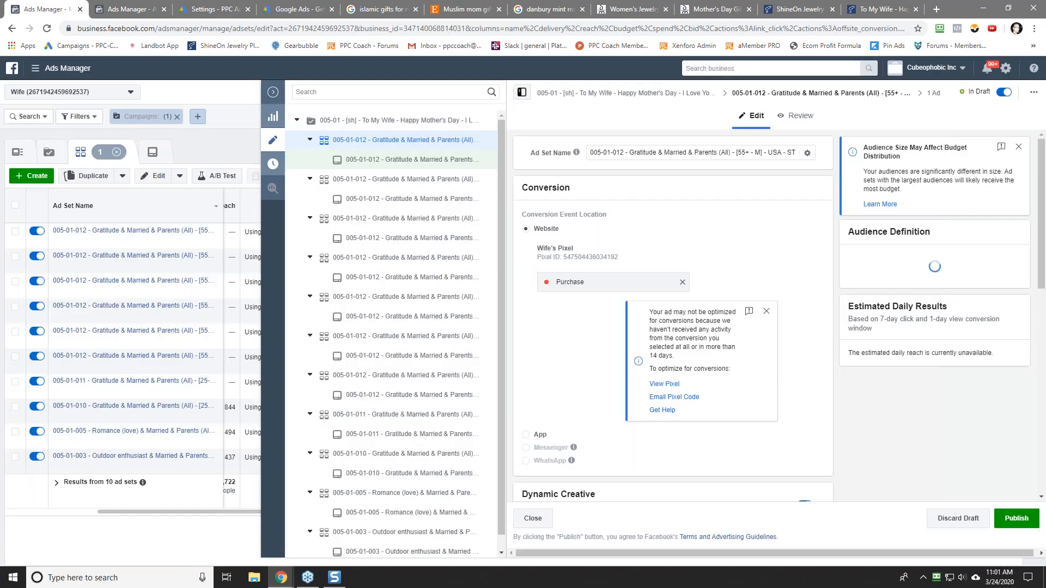
Rename the duplicated ad set to "005-01-013 - Retargeting - [18+ - M] - Worldwidee - Mar 24/20".
key("BackSpace")
type("3")
key("Delete")
key("Delete")
key("Delete")
key("Delete")
key("Delete")
key("Delete")
key("Delete")
key("Delete")
key("Delete")
key("Delete")
key("Delete")
key("Delete")
key("Delete")
key("Delete")
key("Delete")
key("Delete")
key("Delete")
key("Delete")
key("Delete")
key("Delete")
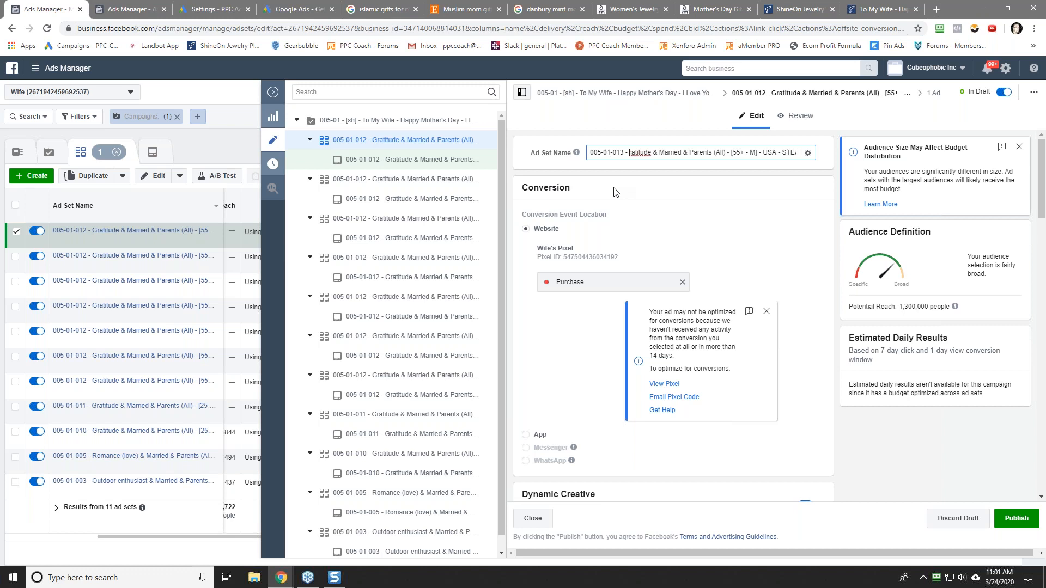
key("Delete")
key("Delete")
key("Delete")
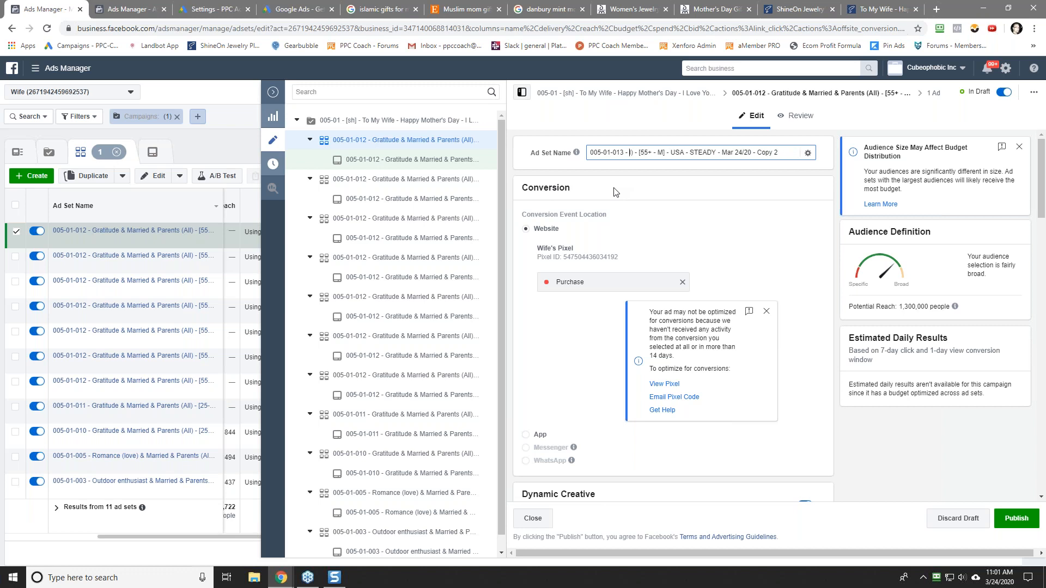
key("Delete")
type("Retargeting")
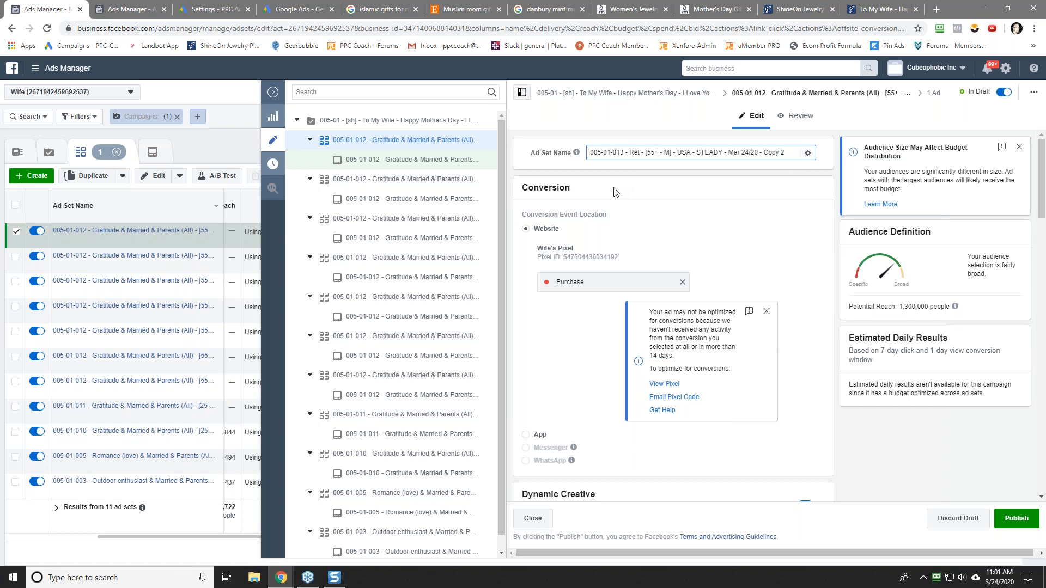
key("Delete")
key("Delete")
type("18")
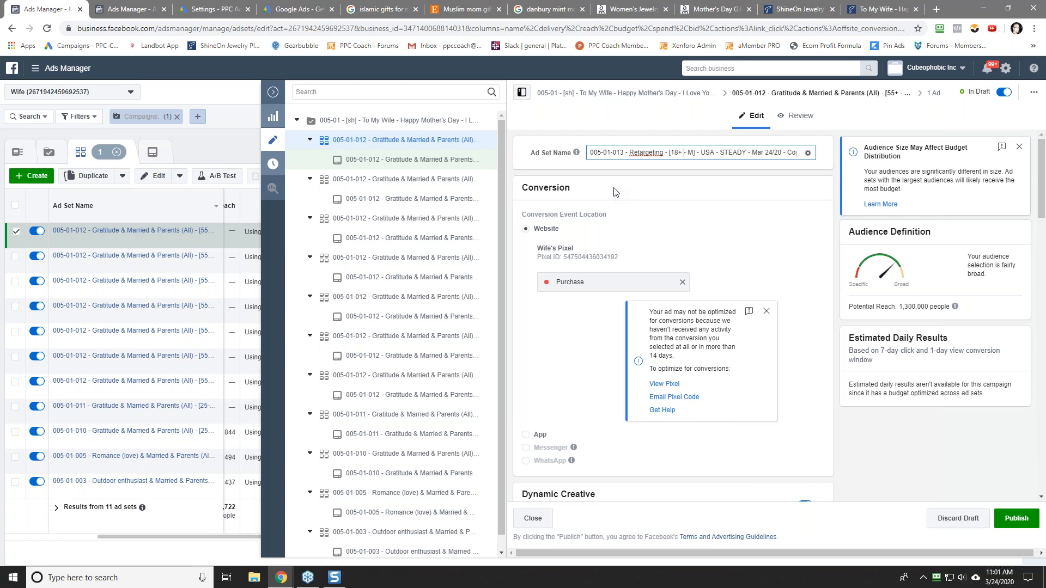
key("Delete")
key("Delete")
key("Delete")
key("Delete")
type("Worldwidee")
key("End")
key("BackSpace")
key("BackSpace")
key("BackSpace")
key("BackSpace")
key("BackSpace")
key("BackSpace")
key("BackSpace")
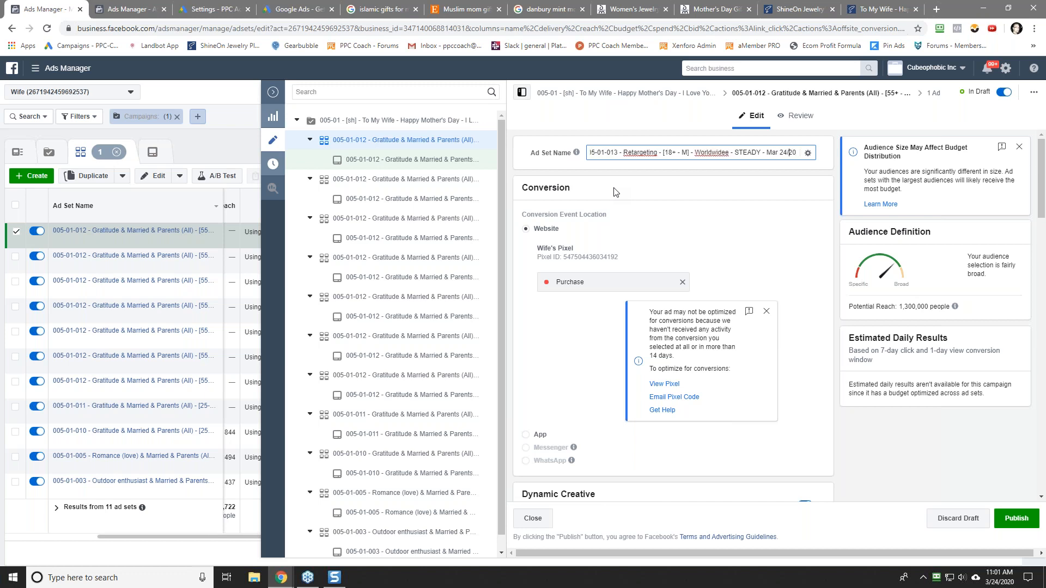
key("BackSpace")
key("BackSpace")
key("BackSpace")
key("BackSpace")
key("BackSpace")
key("BackSpace")
key("BackSpace")
key("BackSpace")
key("BackSpace")
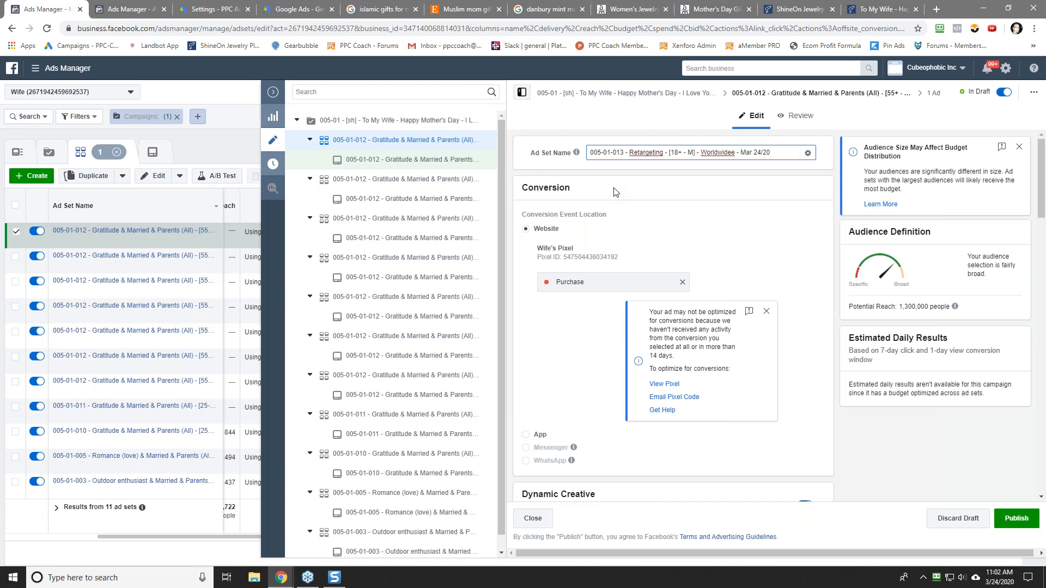
Open YouTube in a new tab and bring up the PPC Coach channel's video "How To Boost Your CBO Performance With One Simple Trick", paused.
left_click(936, 9)
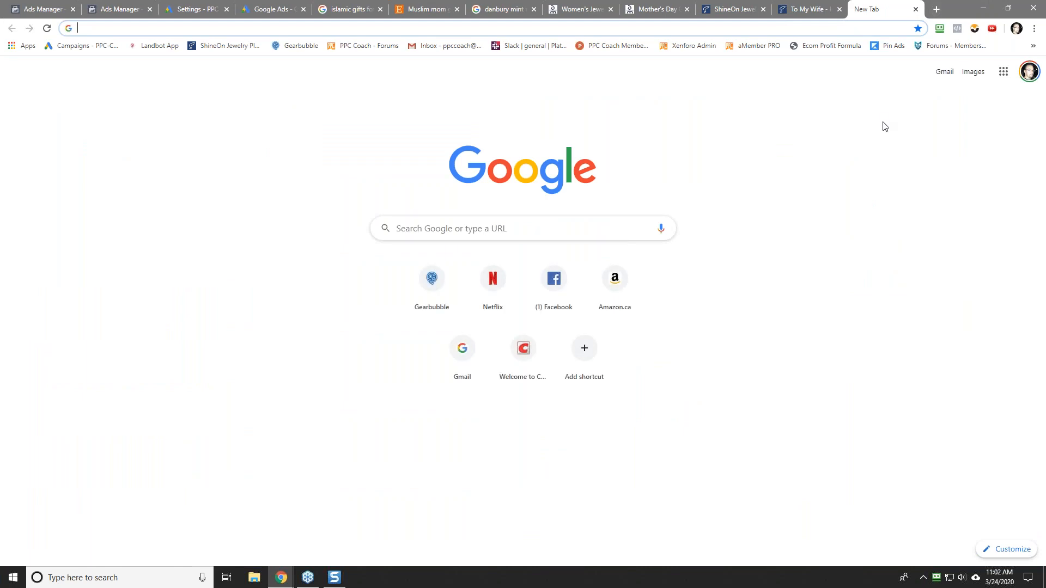
type("yout")
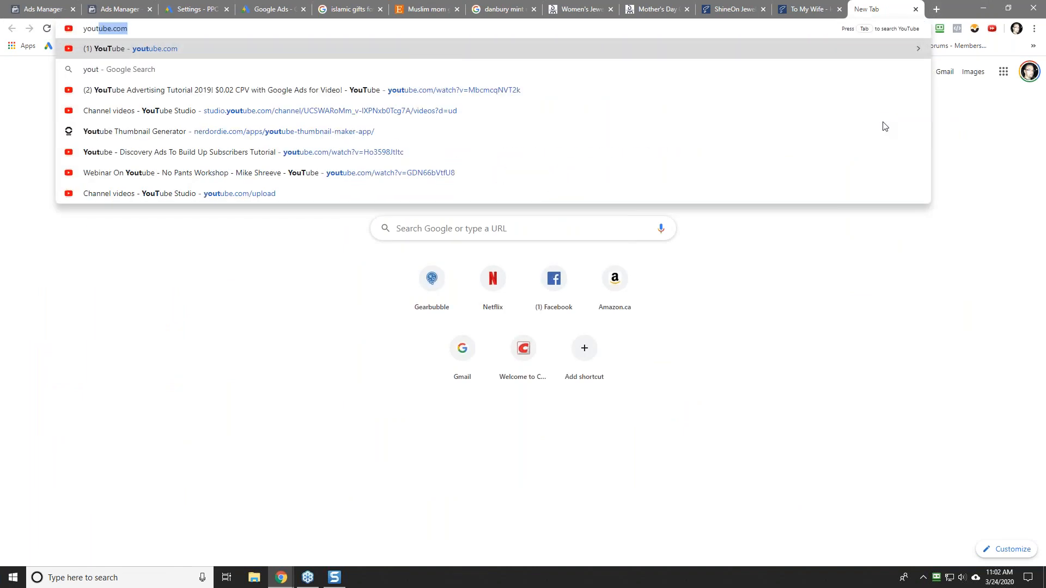
key("Return")
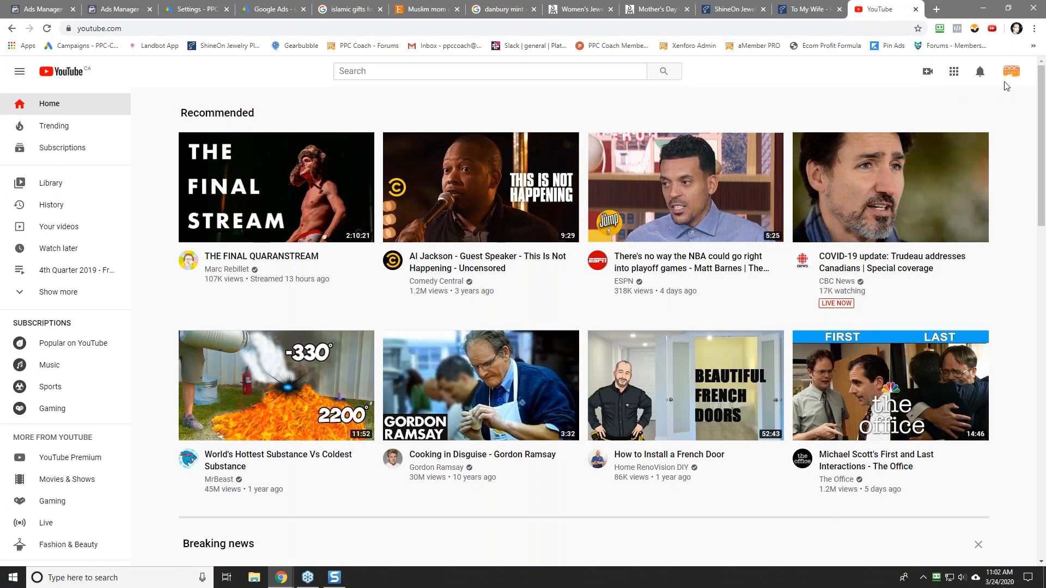
left_click(1010, 73)
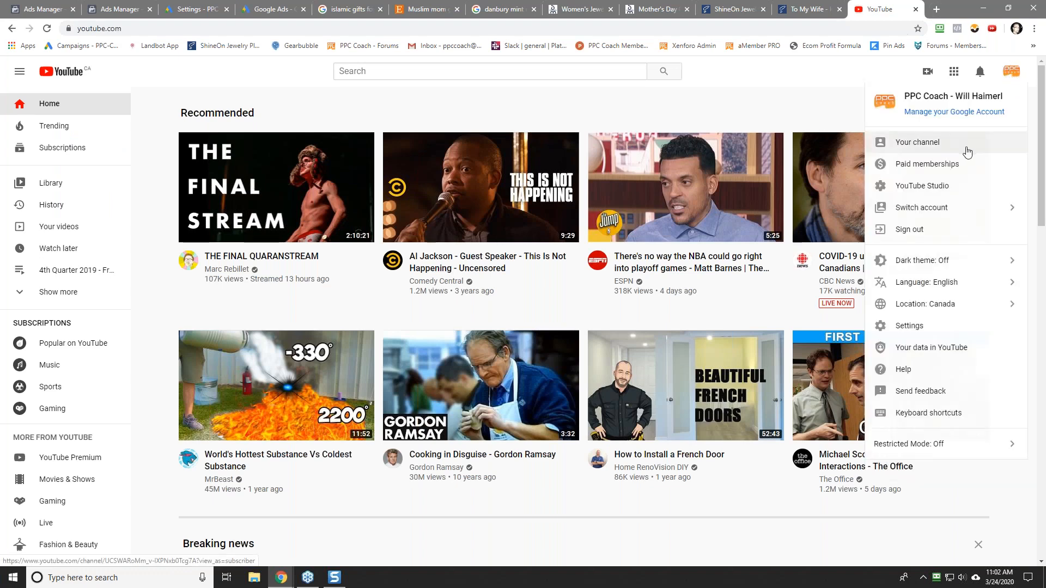
left_click(905, 142)
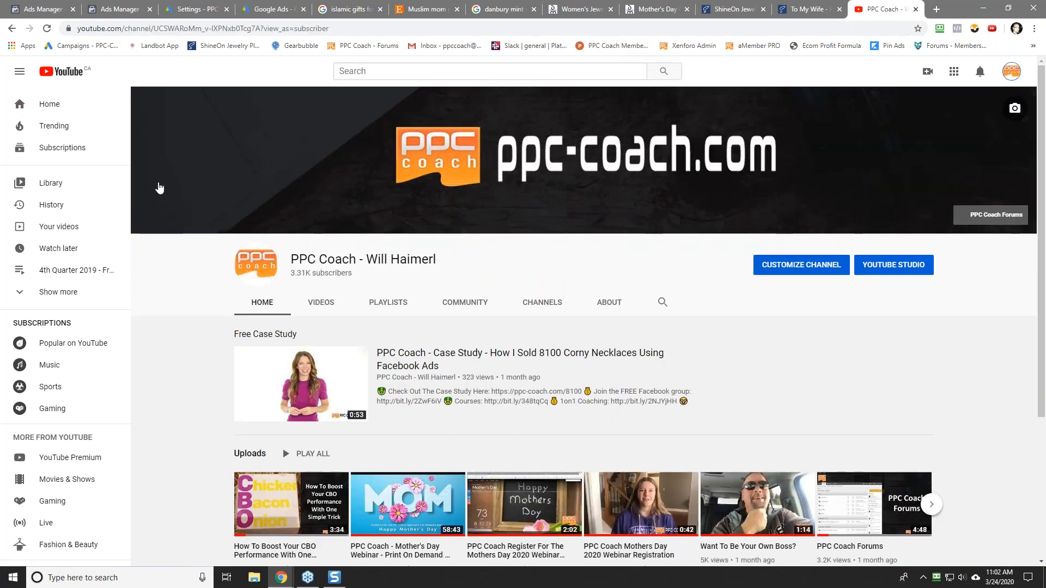
scroll(155, 335, "down", 2)
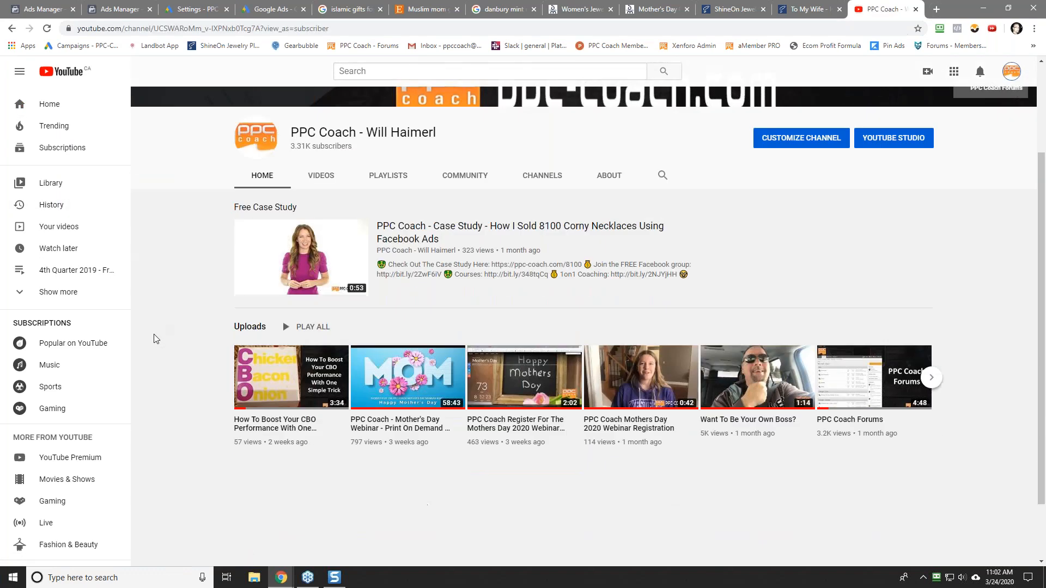
left_click(281, 386)
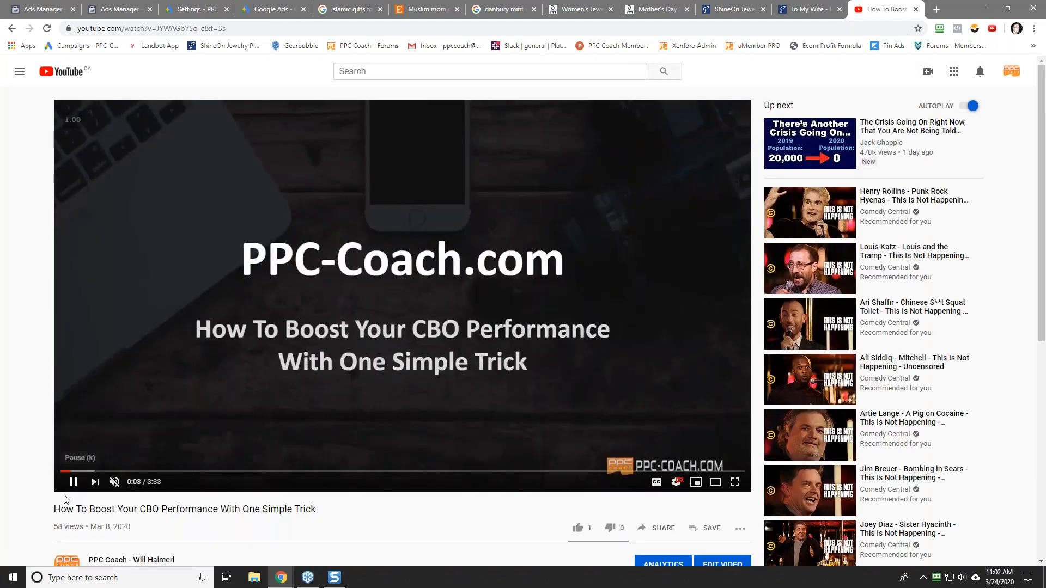
left_click(305, 375)
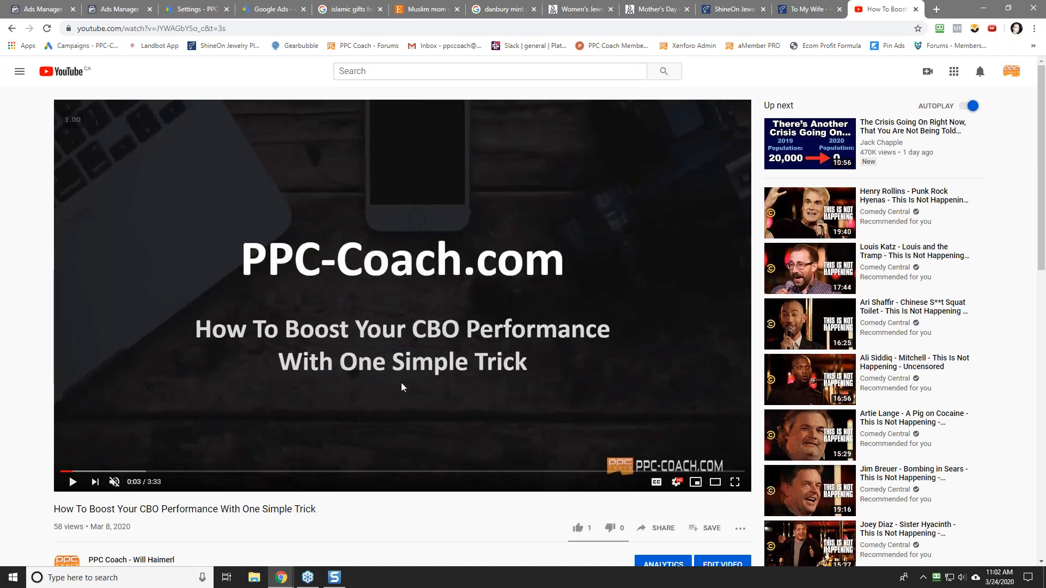
scroll(401, 382, "down", 2)
scroll(374, 335, "up", 2)
Return to the Ads Manager draft and add the "005 - View Content" website custom audience to the 005-01-013 ad set's targeting.
left_click(43, 10)
scroll(661, 233, "down", 7)
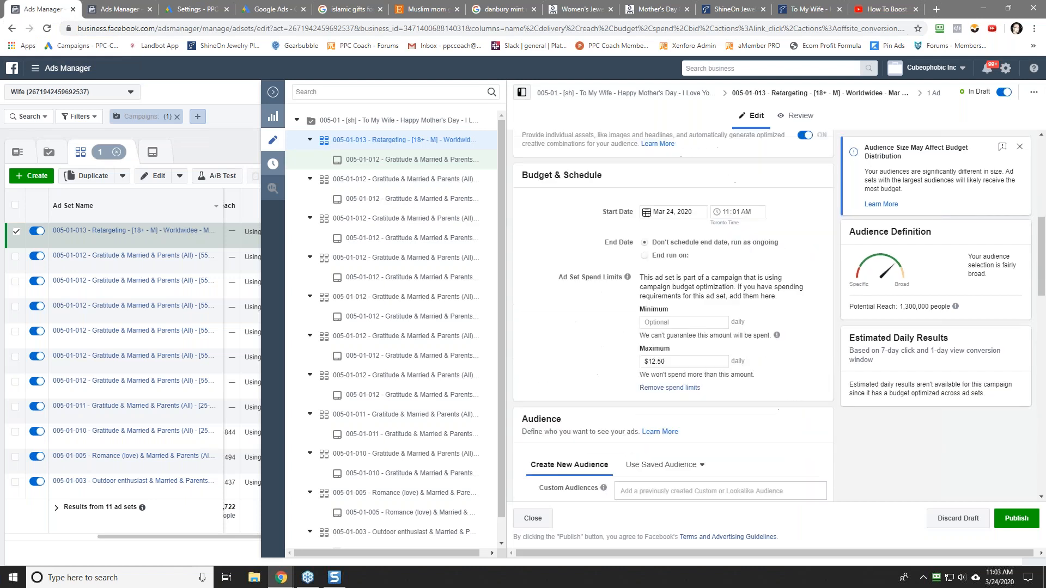
scroll(550, 297, "down", 3)
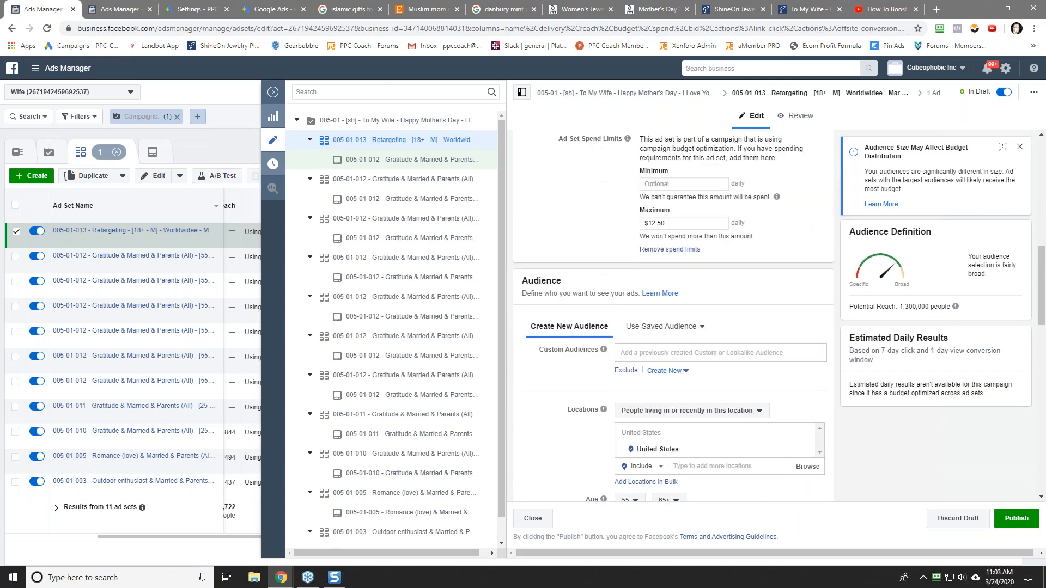
left_click(666, 351)
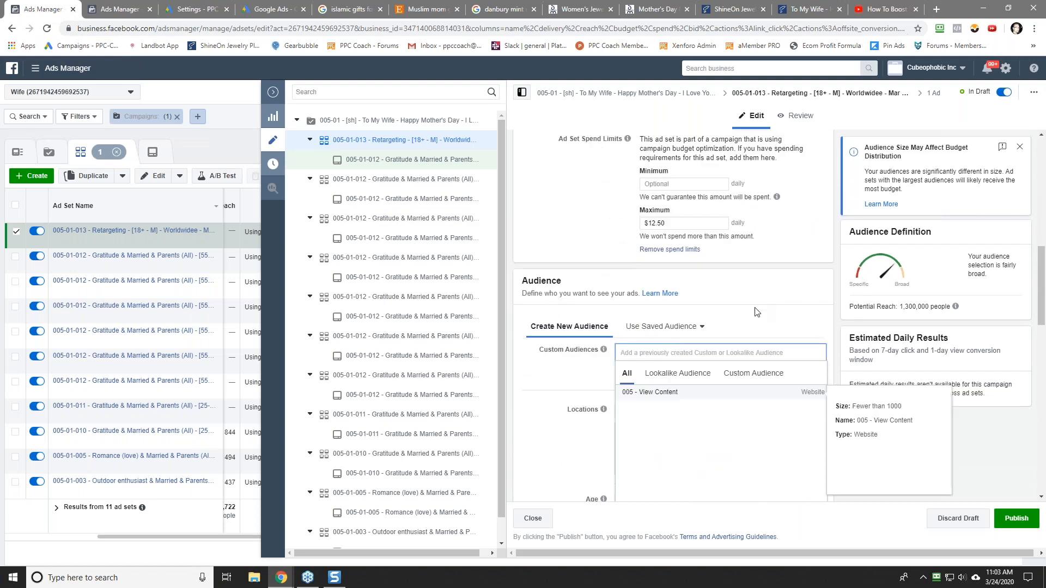
type("005")
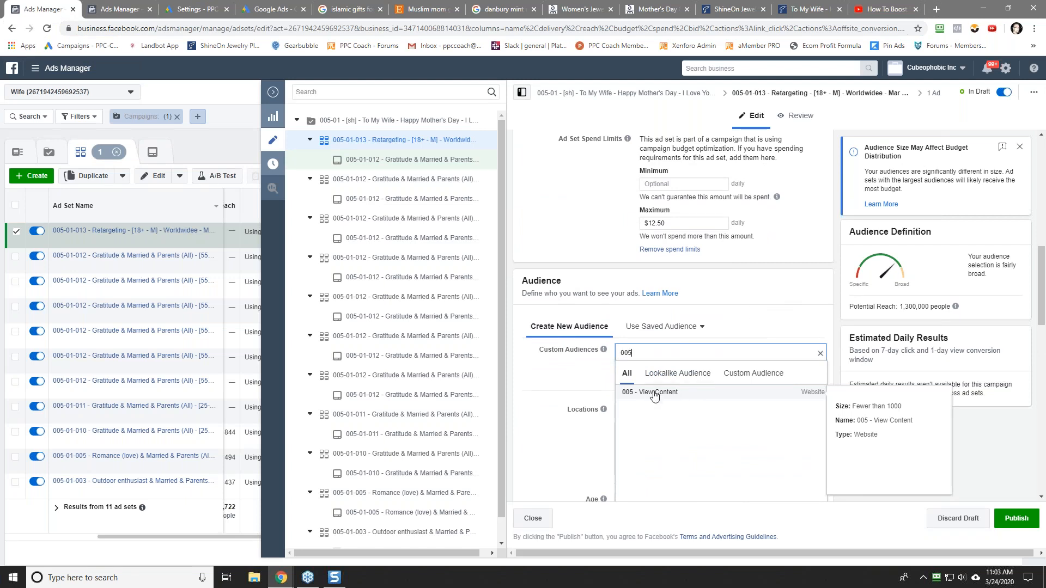
left_click(653, 392)
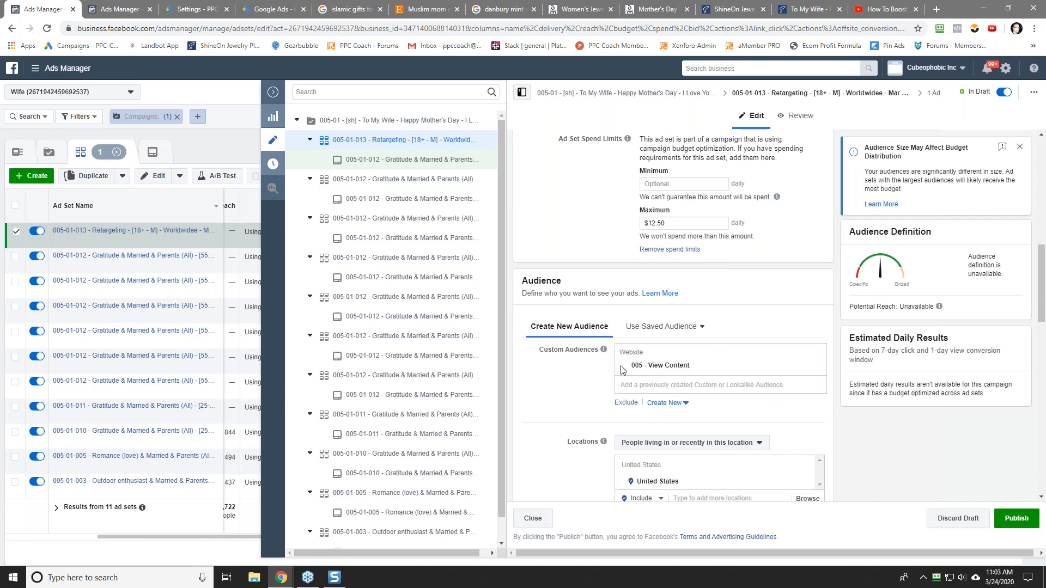
left_click(626, 403)
left_click(633, 428)
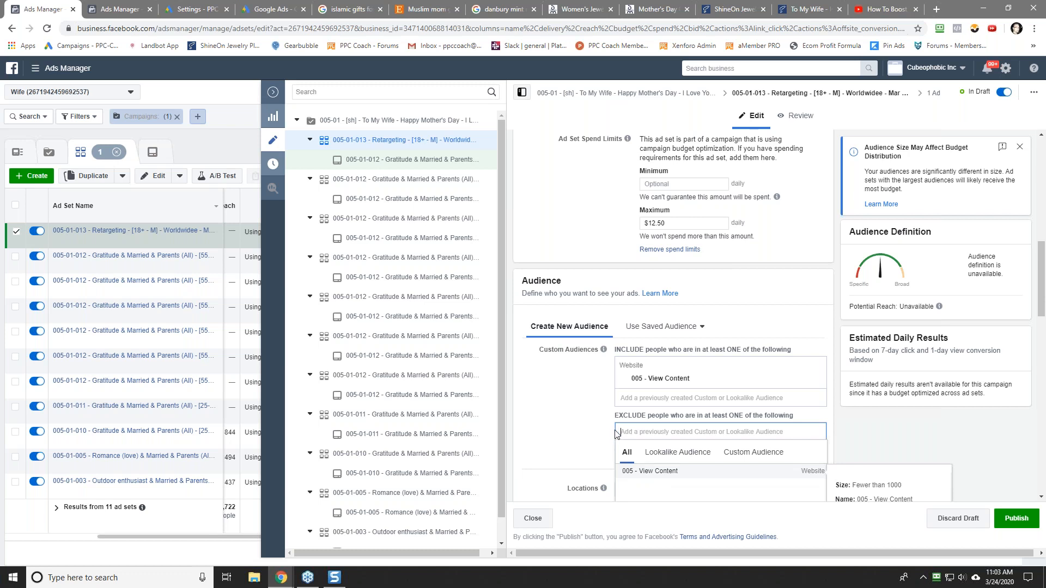
left_click(581, 412)
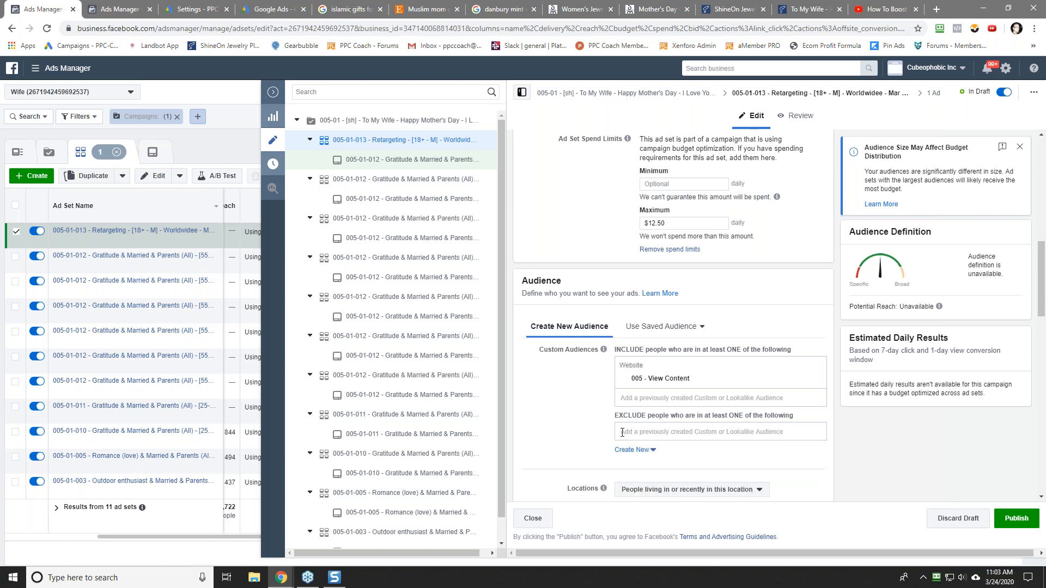
Remove United States from the ad set's locations and include Worldwide instead.
scroll(579, 411, "down", 5)
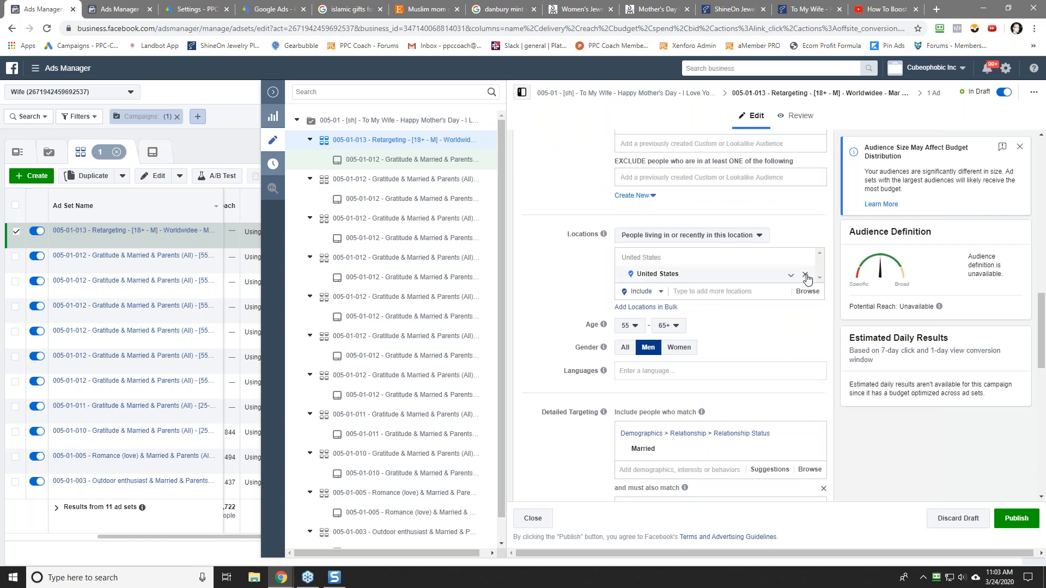
left_click(806, 275)
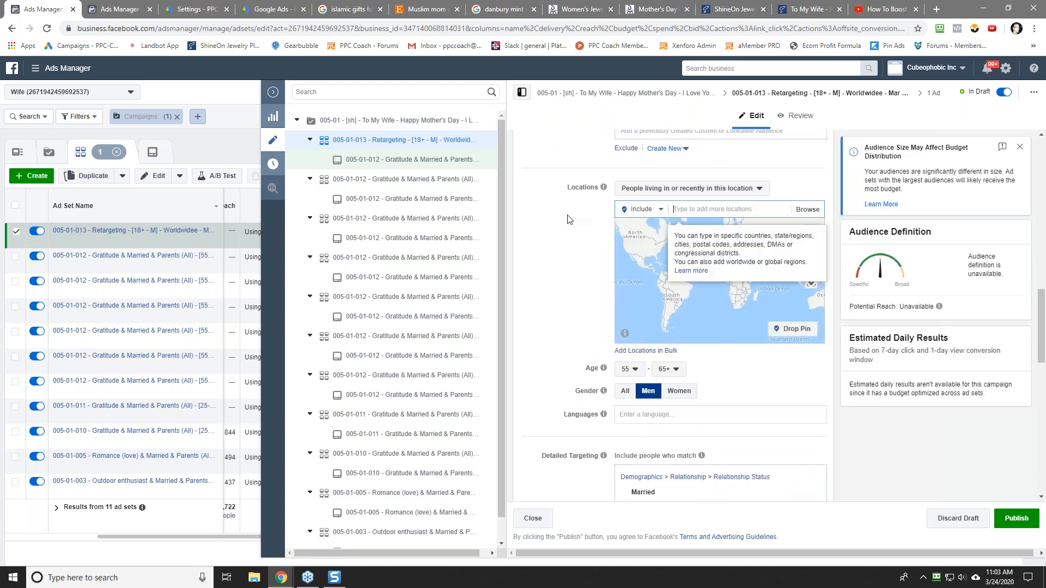
type("world")
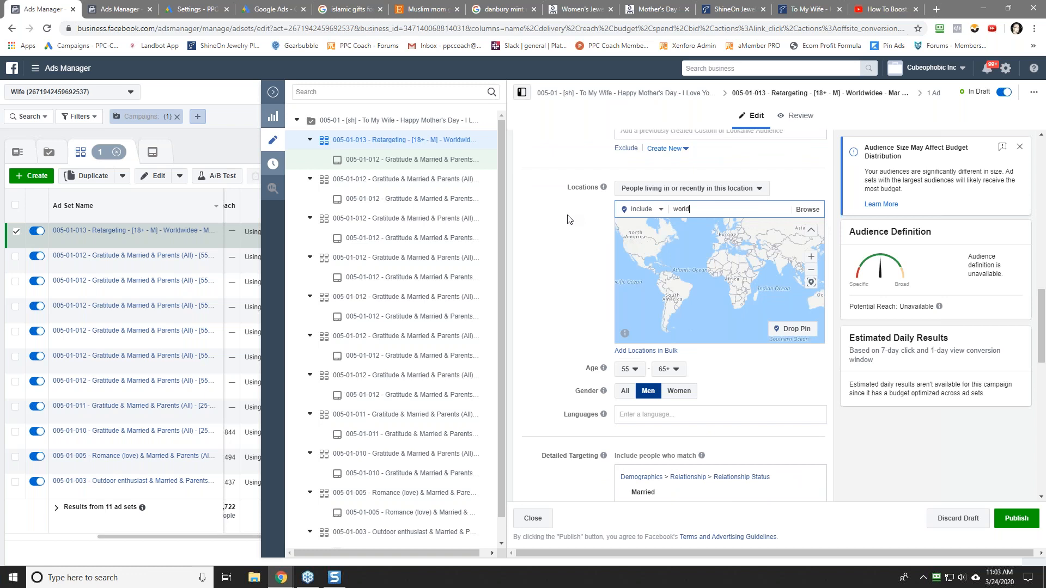
type("wide")
key("Return")
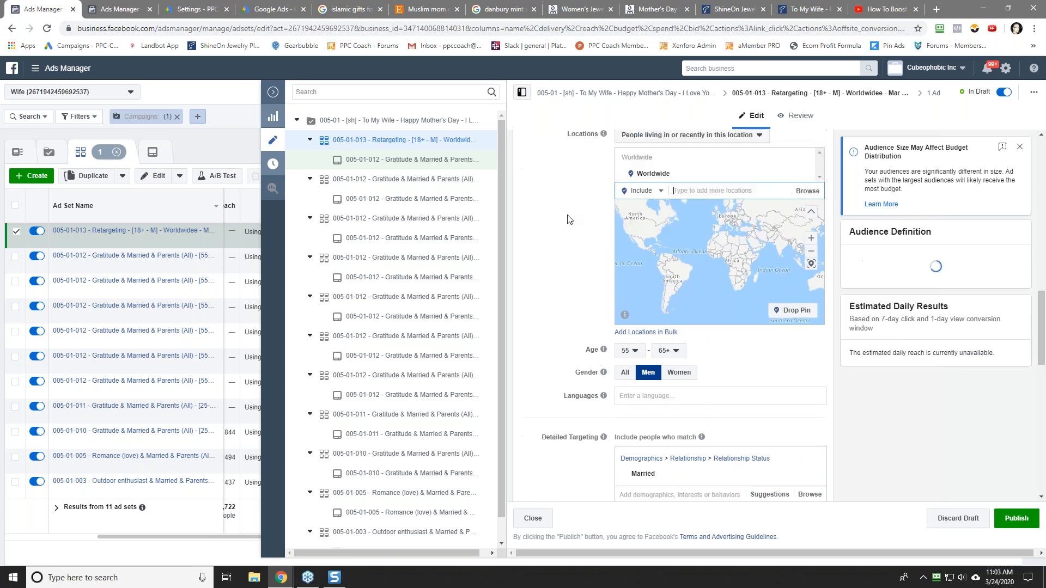
Exclude Nigeria from the ad set's worldwide location targeting.
left_click(642, 245)
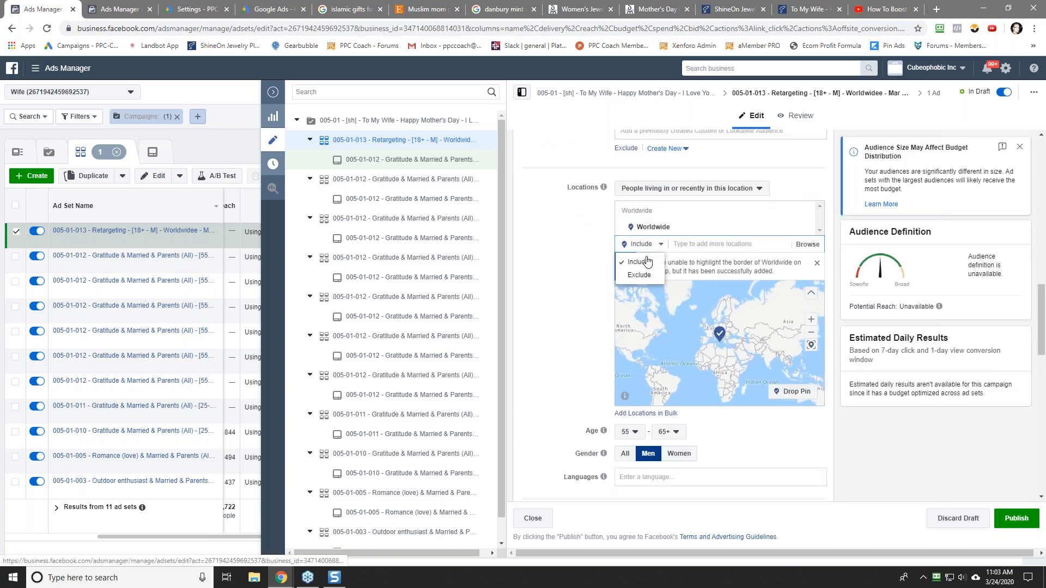
left_click(647, 275)
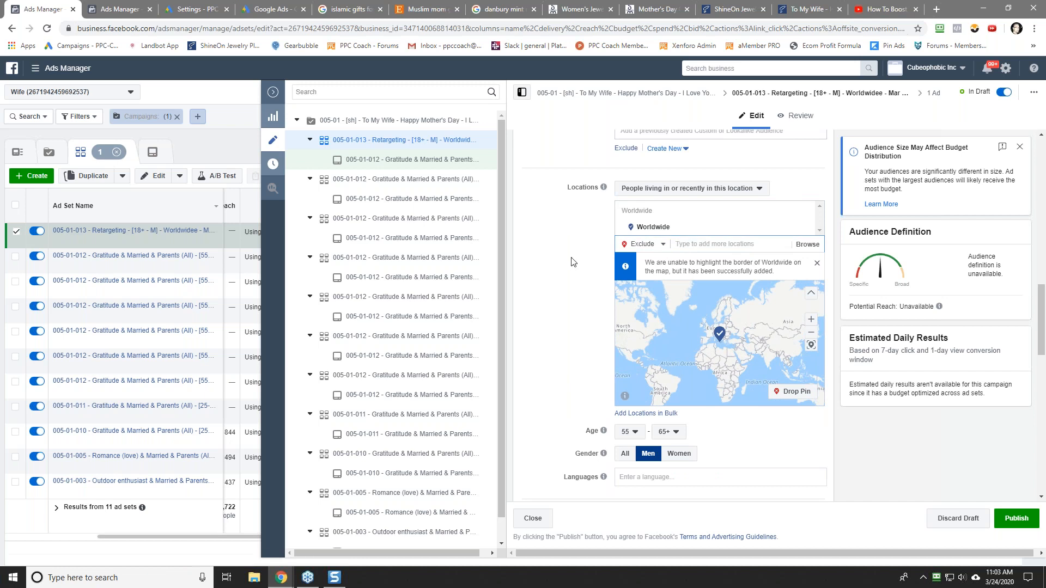
type("n")
key("Return")
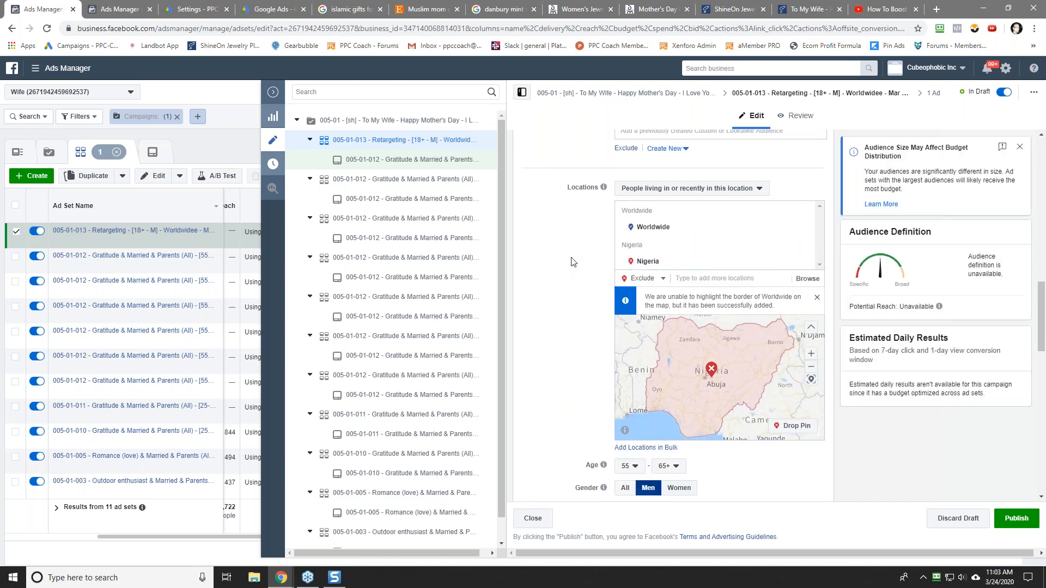
Set the ad set's minimum age to 18 and its gender targeting to All.
scroll(598, 310, "down", 2)
left_click(625, 338)
scroll(638, 402, "up", 9)
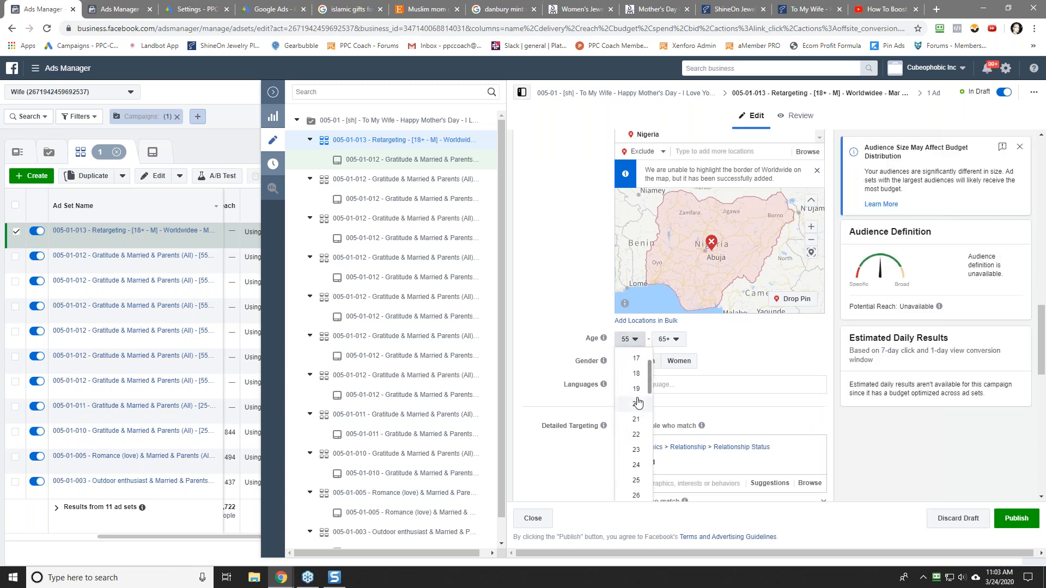
left_click(635, 376)
scroll(588, 289, "down", 2)
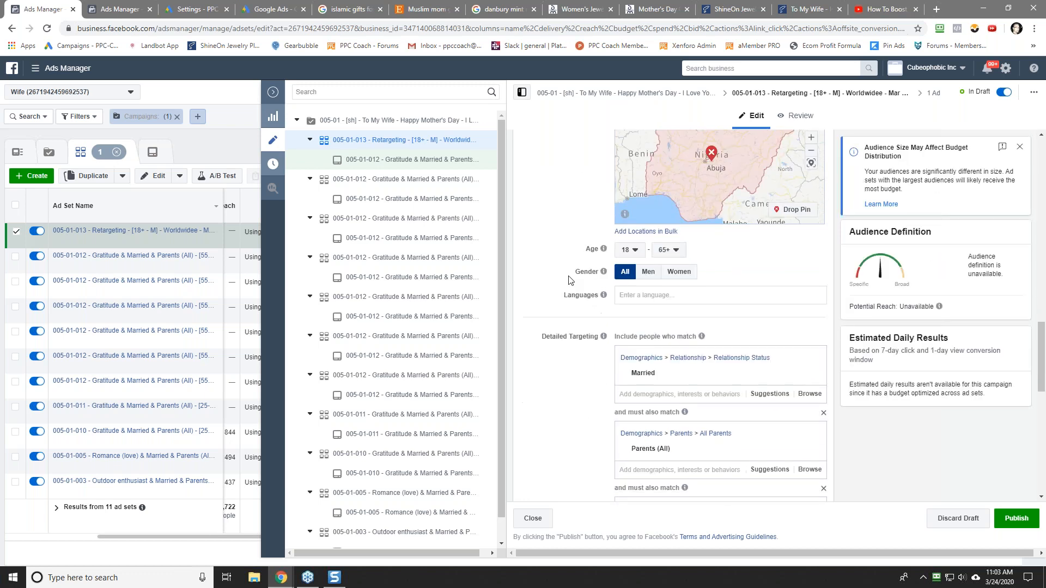
Remove the Married, Parents (All) and Gratitude criteria from the ad set's detailed targeting.
mouse_move(822, 344)
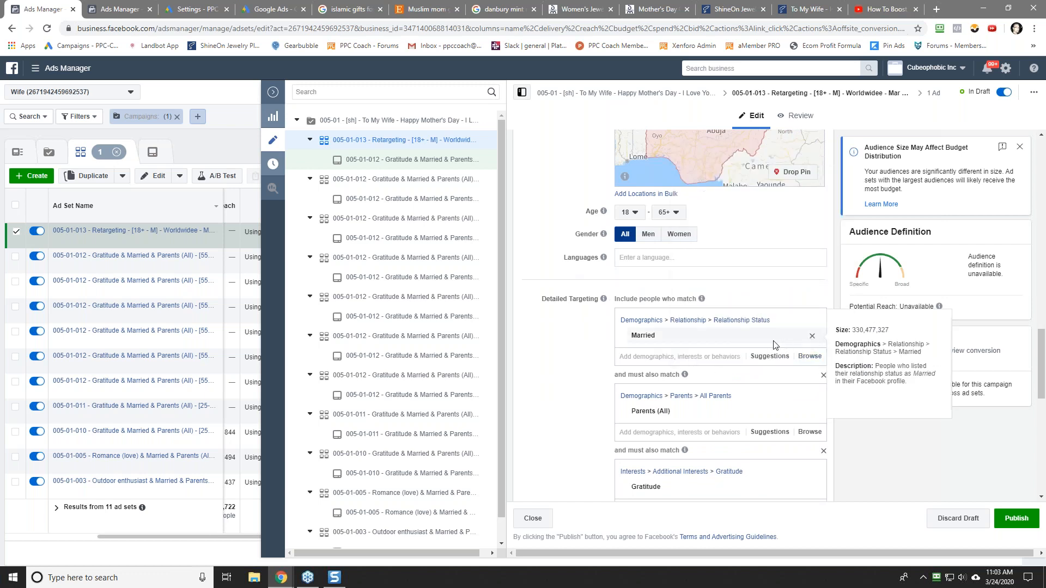
left_click(811, 338)
left_click(822, 339)
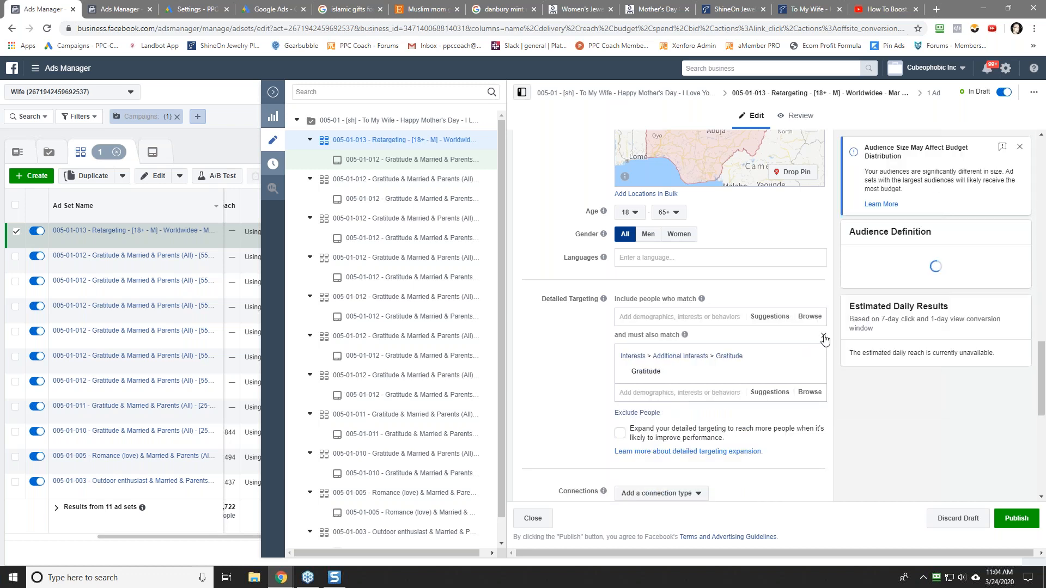
left_click(823, 339)
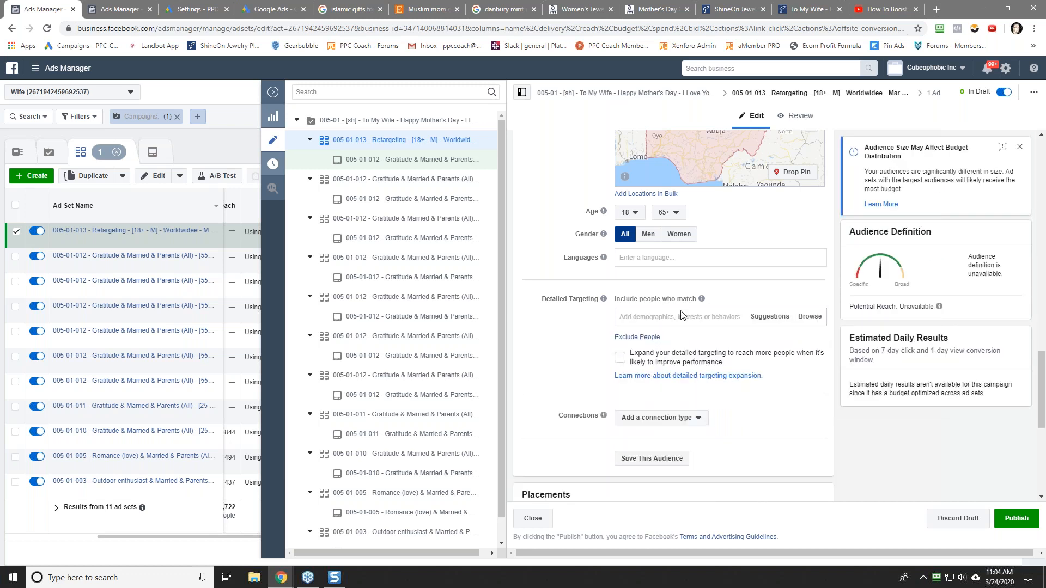
scroll(566, 383, "down", 5)
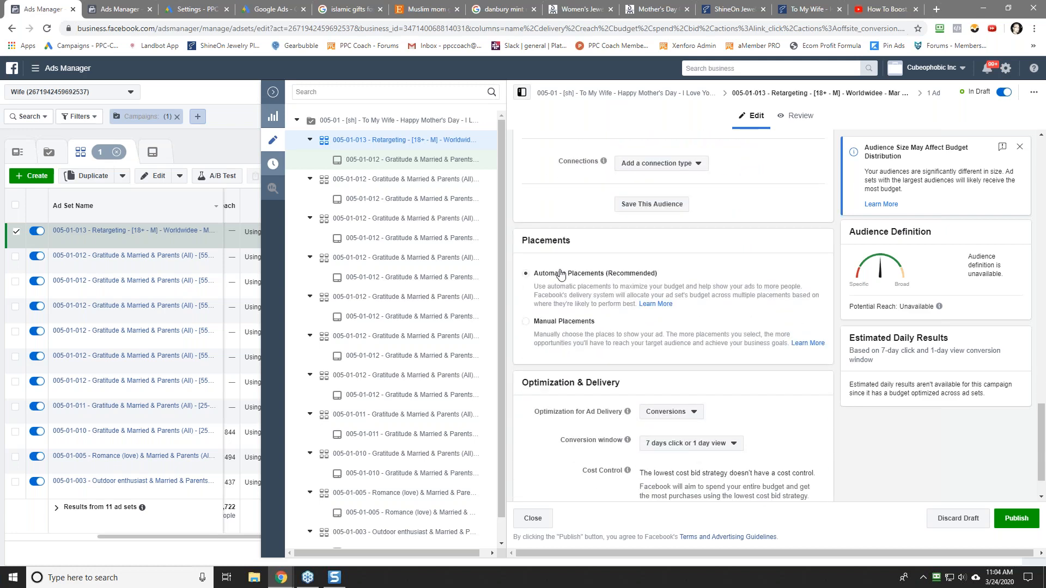
Copy the ad set's name and rename its ad to "005-01-013 - Retargeting - [18+ - M] - Worldwidee - Mar 24/20".
scroll(595, 309, "up", 15)
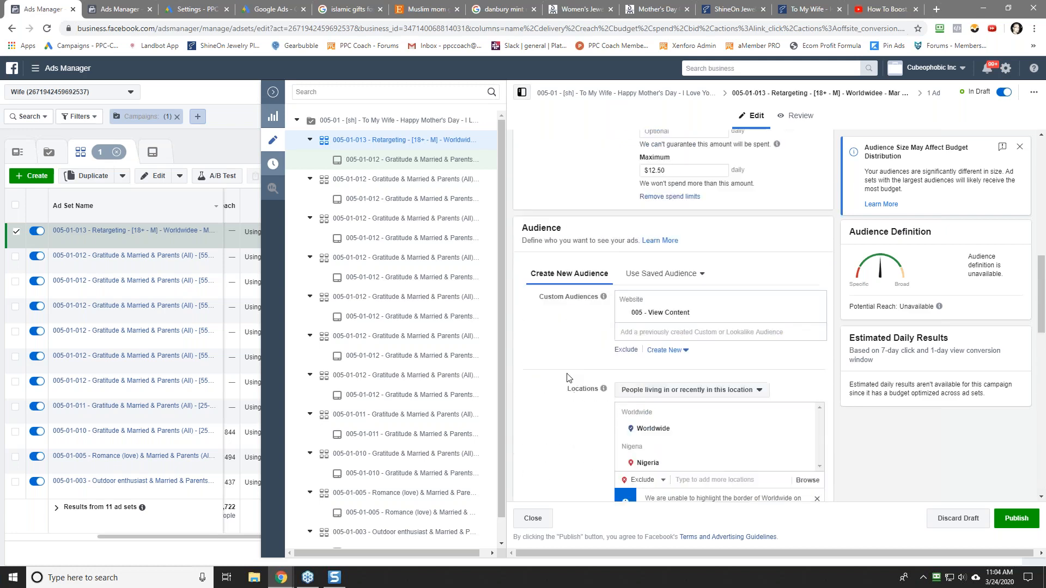
triple_click(633, 154)
right_click(633, 155)
left_click(674, 181)
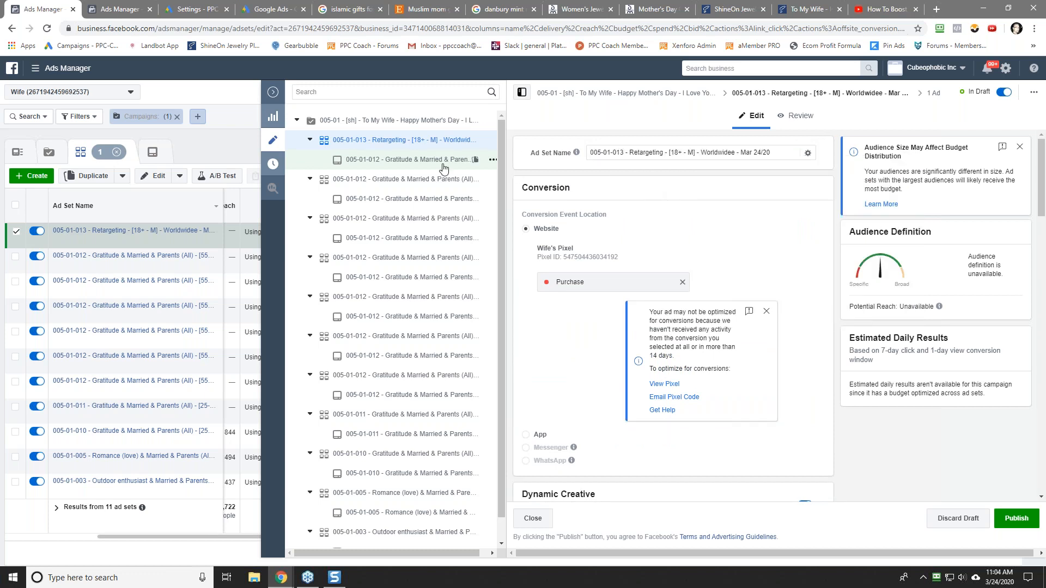
left_click(415, 160)
triple_click(613, 154)
right_click(614, 154)
left_click(658, 204)
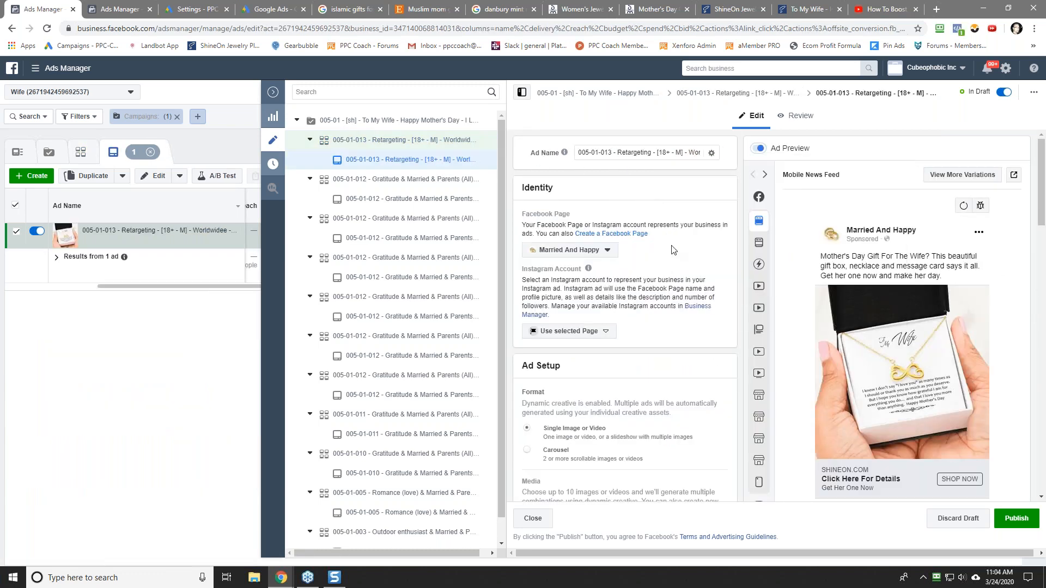
Replace the ad's first primary text with "Did Life Get In The Way? Come On Back And Order This Now For The Wife!".
scroll(648, 267, "down", 7)
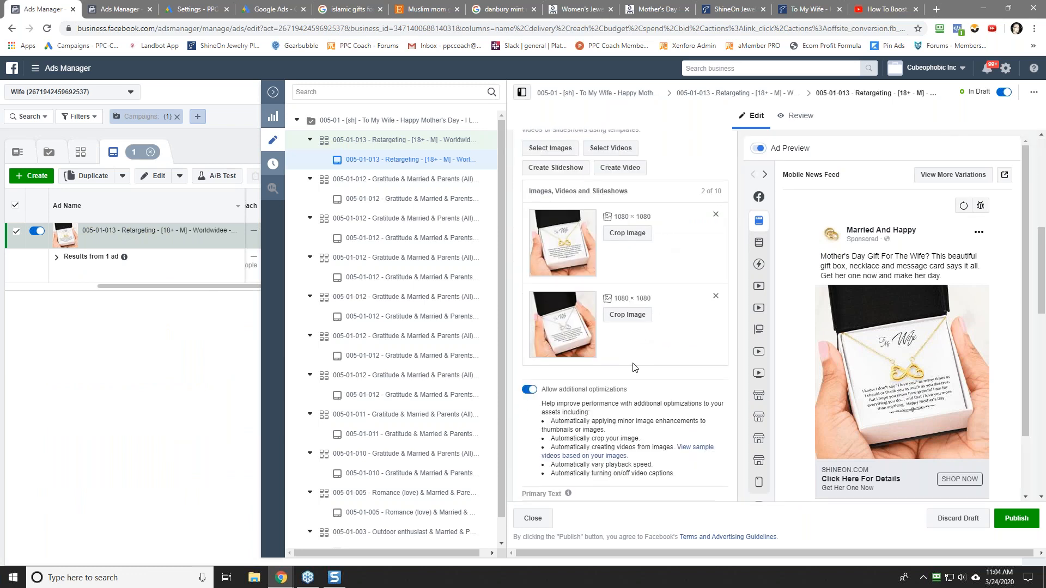
scroll(634, 368, "down", 2)
scroll(609, 254, "down", 2)
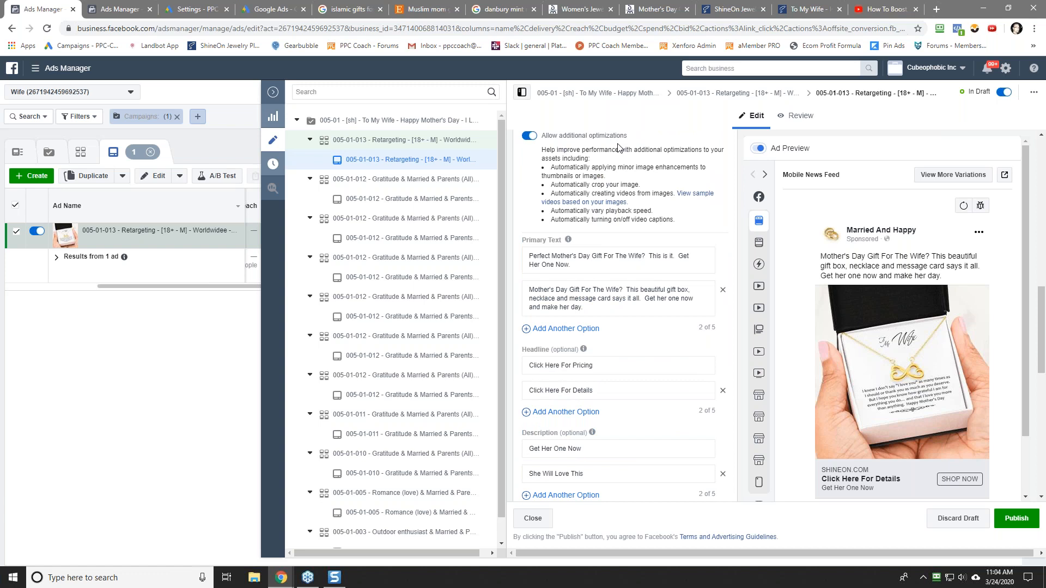
left_click_drag(581, 266, 500, 256)
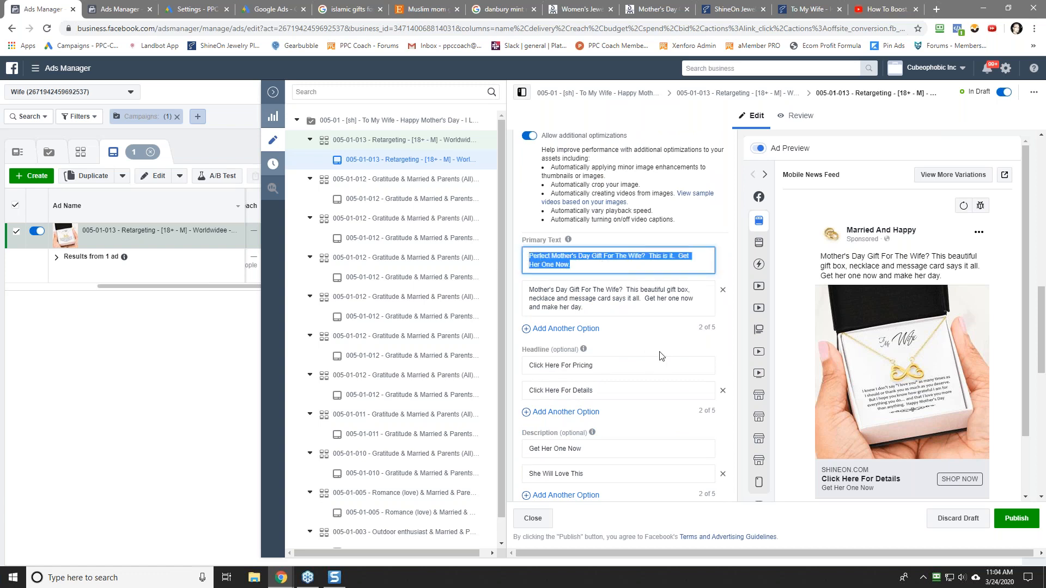
type("Did Life Get In The Way?")
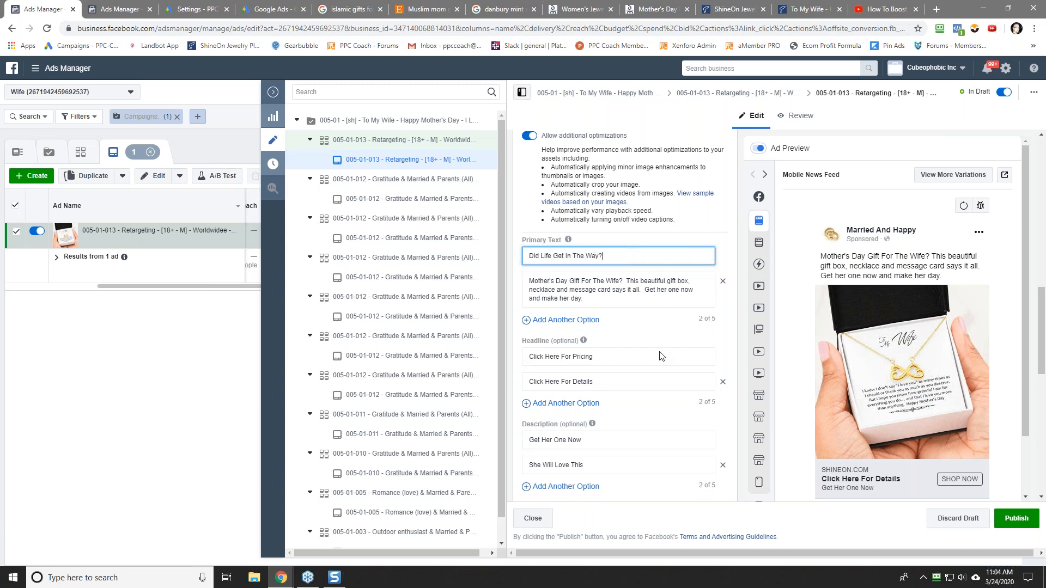
type("Come On Back And Order This Now F")
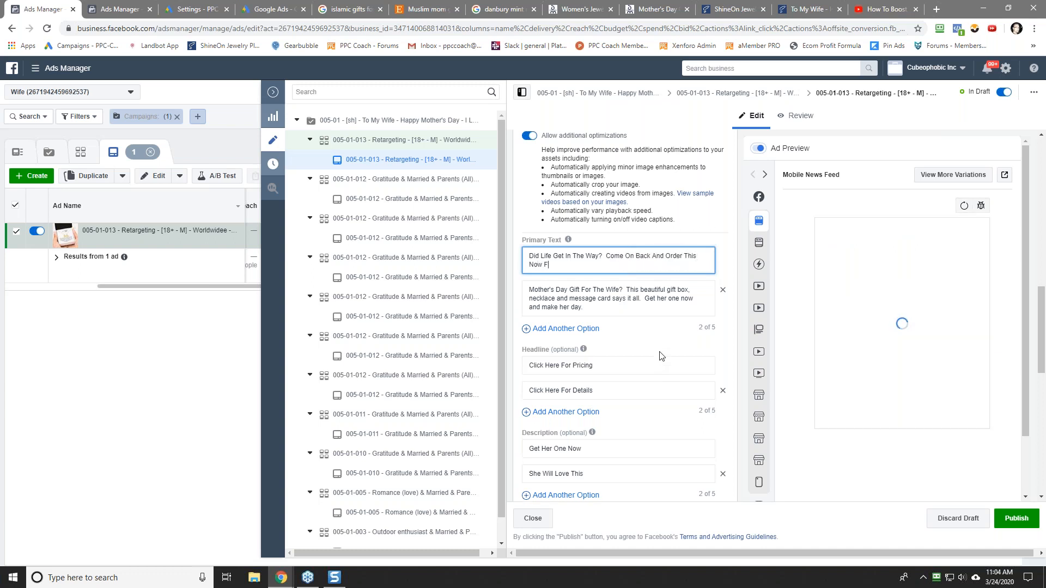
type("or The Wife!")
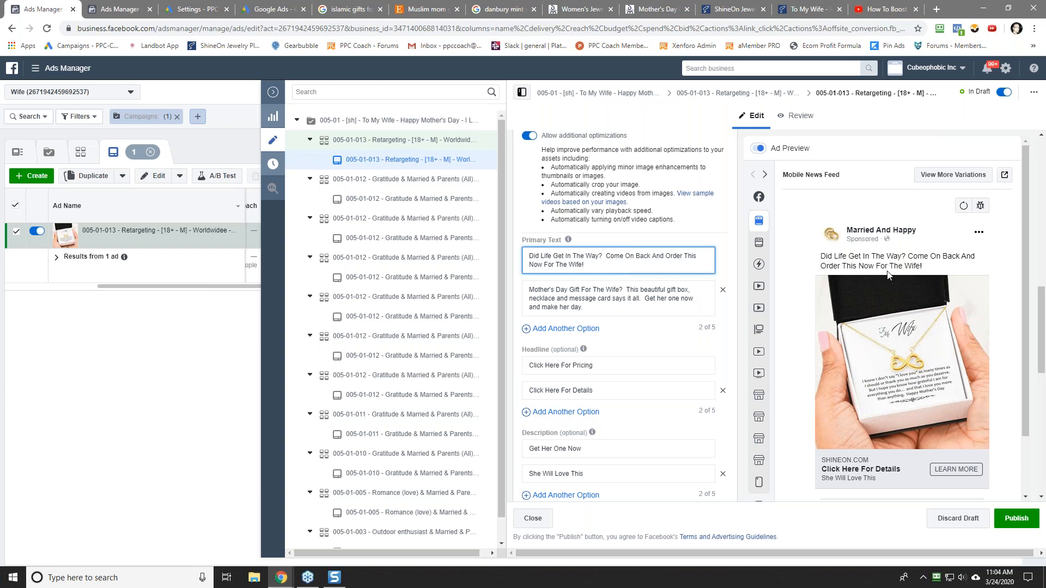
Replace the ad's second primary text with "We Noticed You Checked Out Our Awesome Mother's Day Gift But Didn't Order? Come On Back And Order Now!".
triple_click(613, 289)
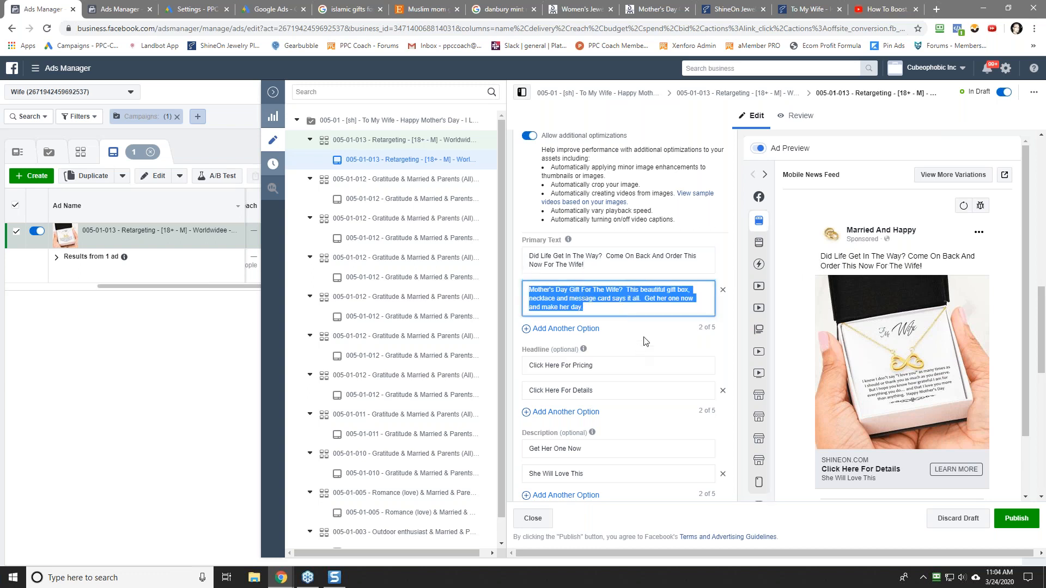
type("We n")
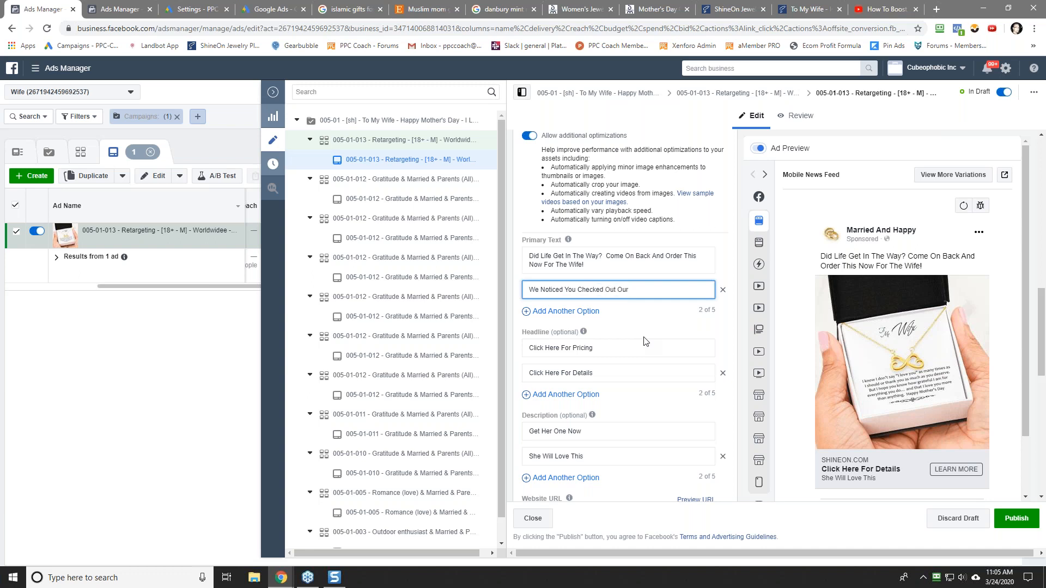
type("some Mother's Day Gift But Didnt' B")
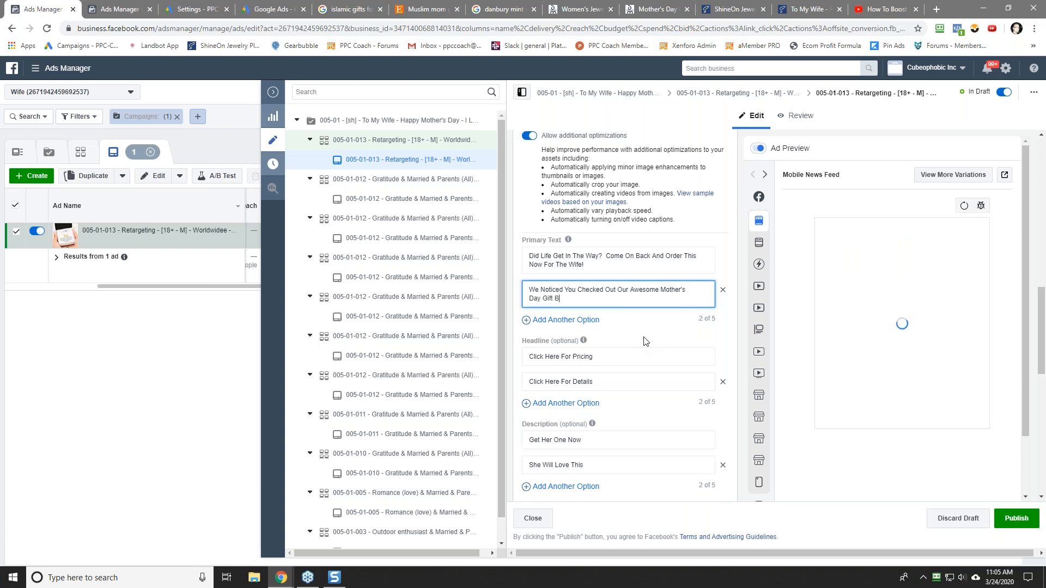
key("BackSpace")
key("BackSpace")
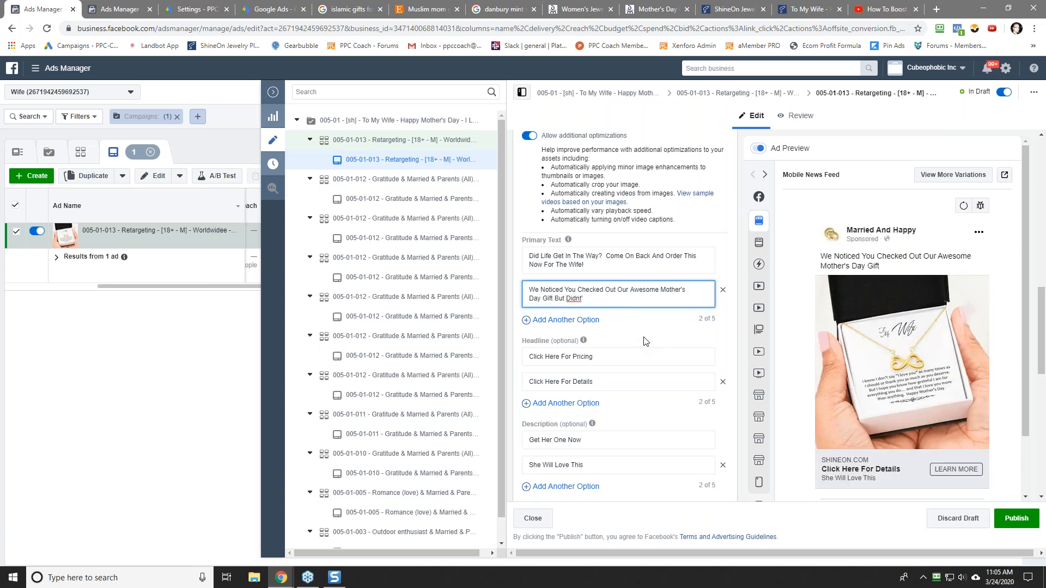
type("'t Or")
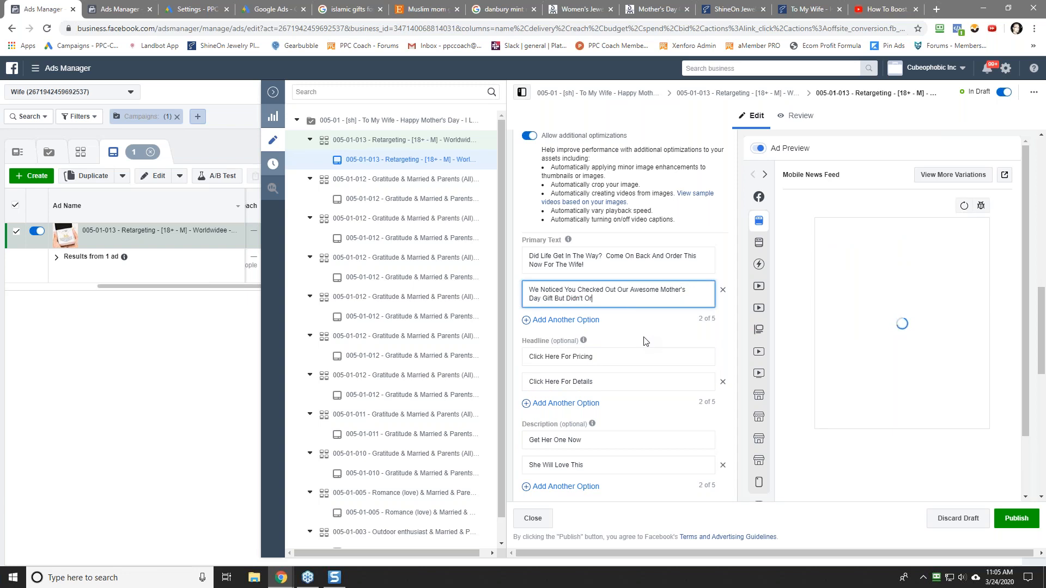
type("der ?  Come On")
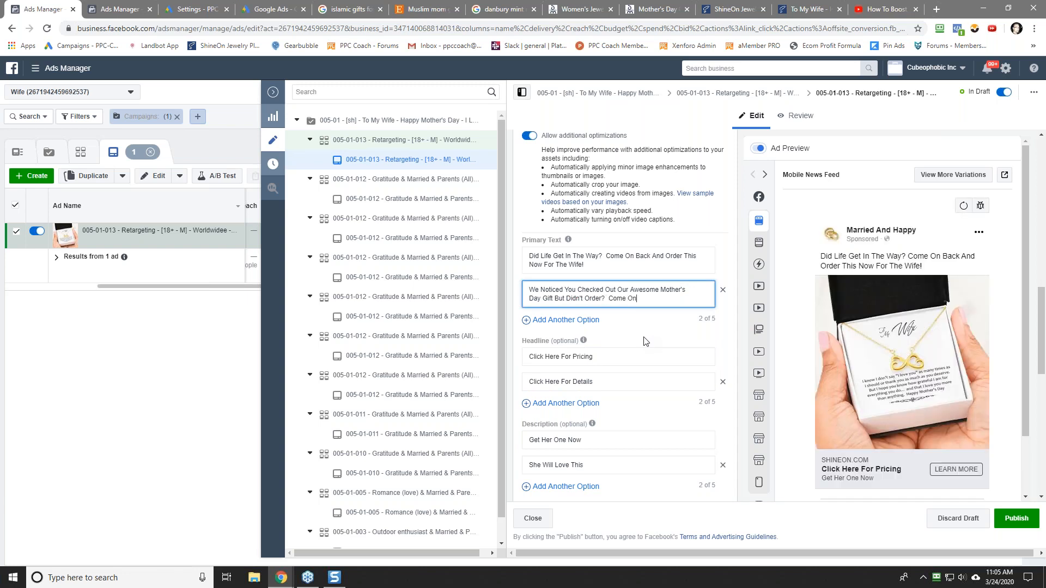
type(" Back And Order no")
type(" Now!")
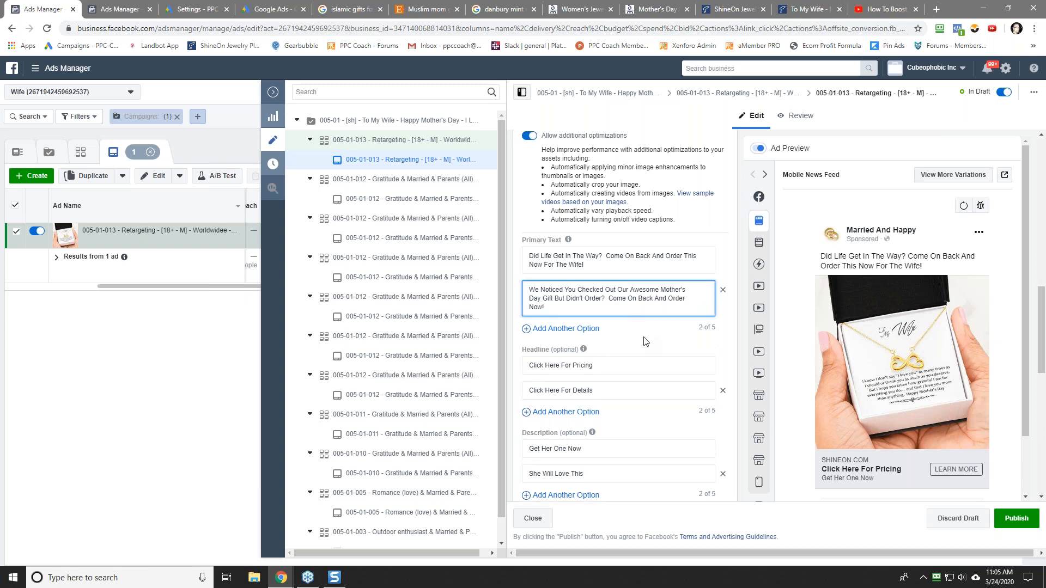
left_click(644, 341)
Change the ad's two headlines to "Click Here To Order" and "Click Here Get One Now".
left_click(568, 369)
key("ctrl+a")
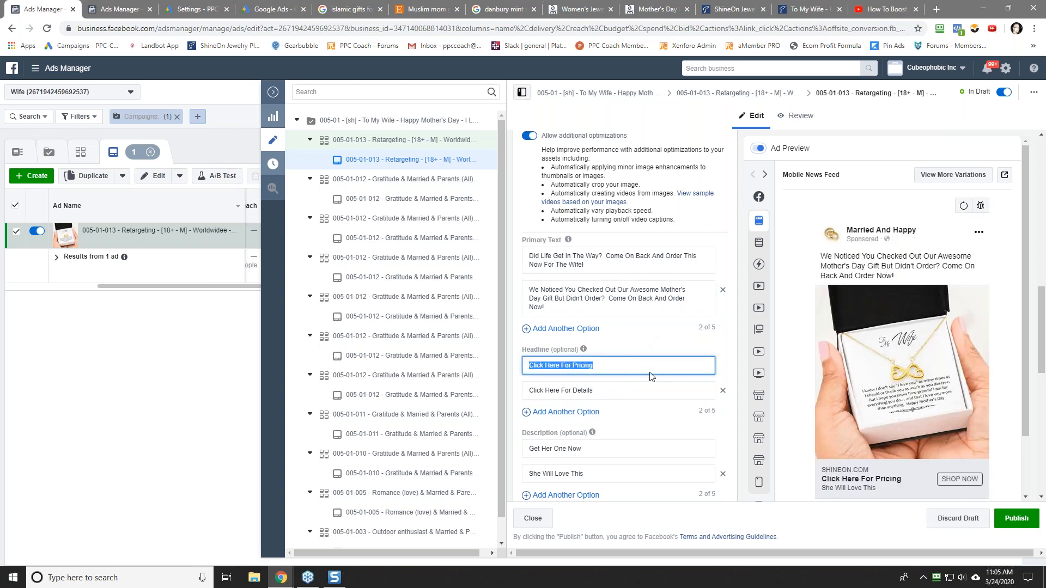
type("Click Here")
left_click(625, 390)
key("ctrl+shift+Left")
key("ctrl+shift+Left")
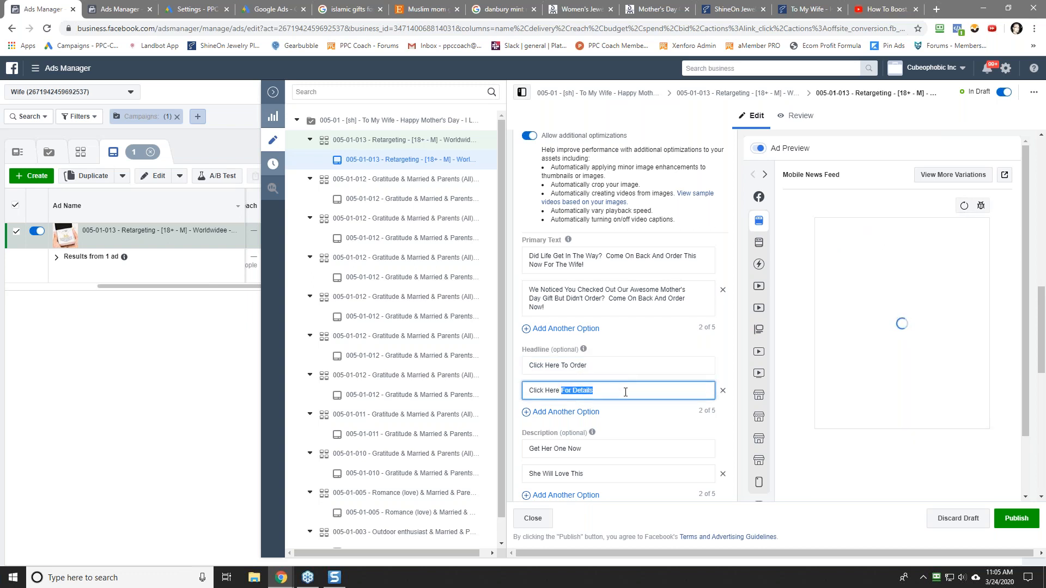
type("Get One N")
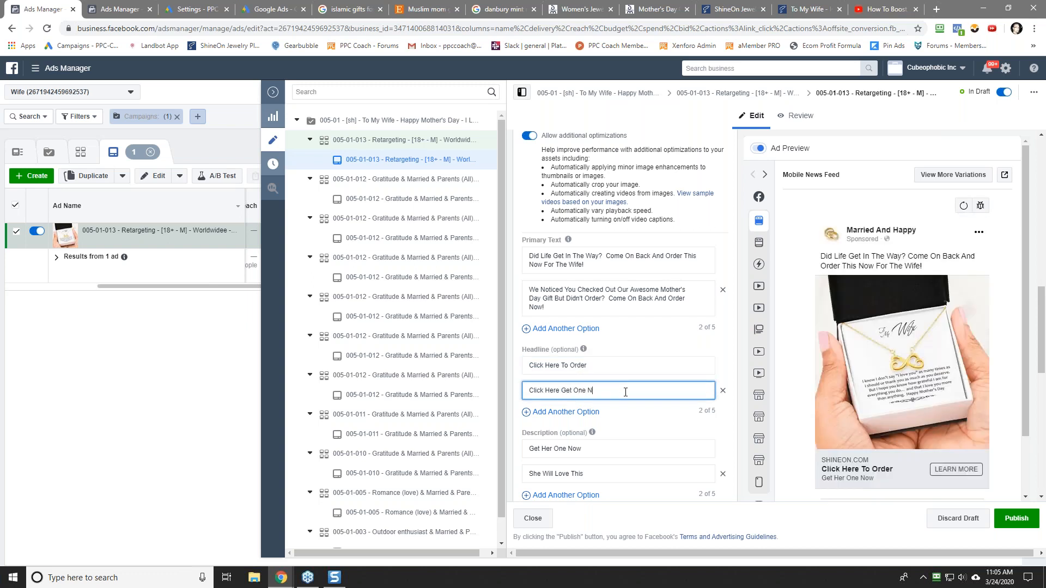
scroll(625, 392, "down", 2)
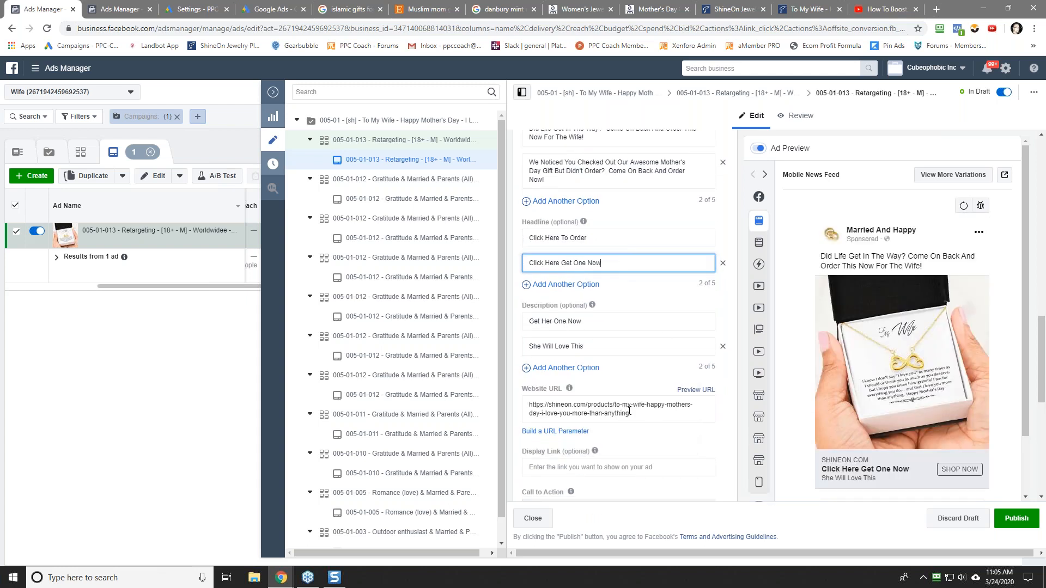
Remove the Learn More call to action from the ad, then publish the retargeting ad set with its ad and close the editor.
scroll(629, 413, "down", 2)
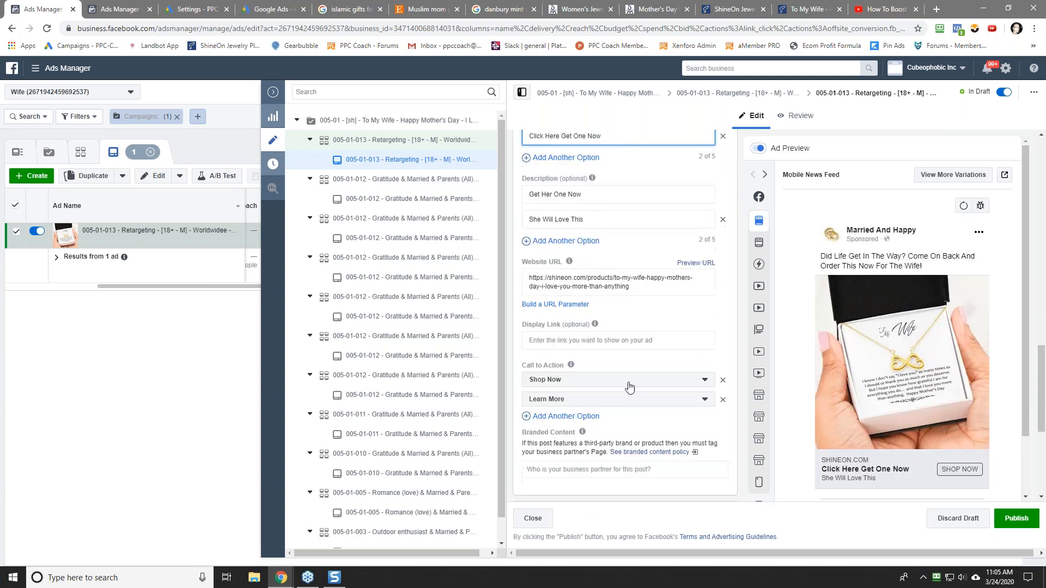
left_click(723, 401)
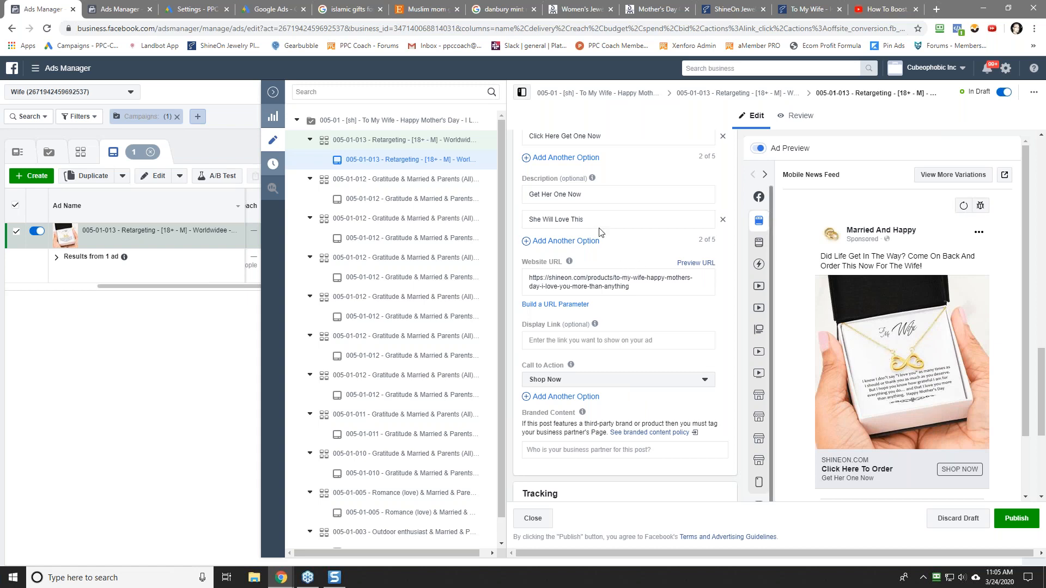
scroll(619, 316, "up", 1)
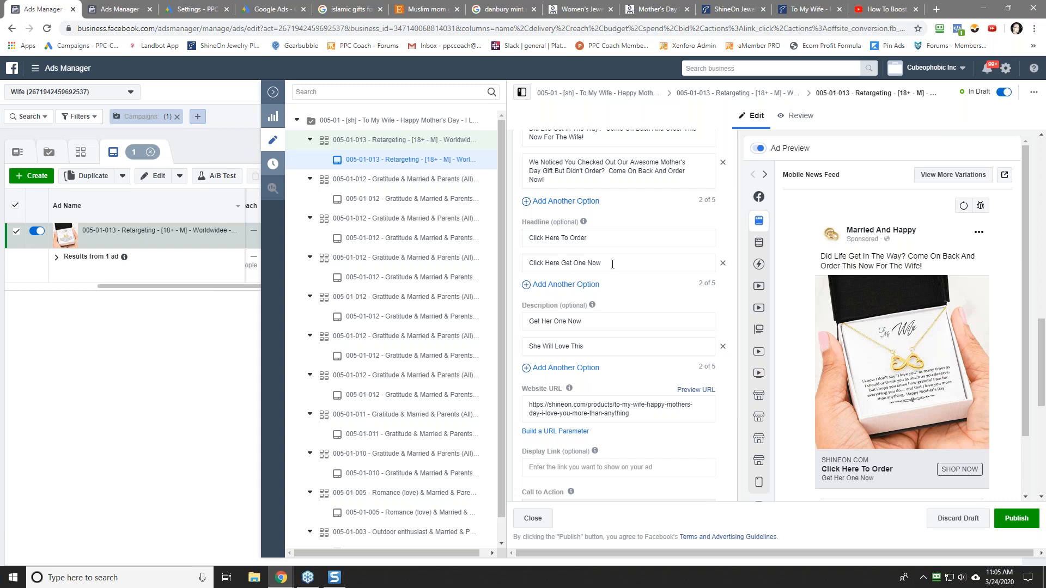
left_click(1016, 518)
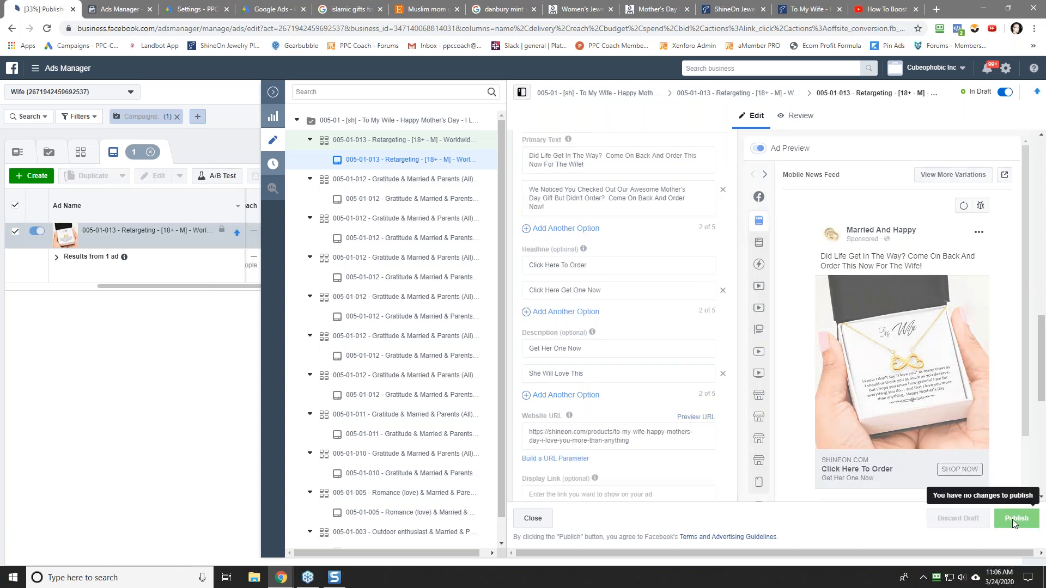
left_click(272, 93)
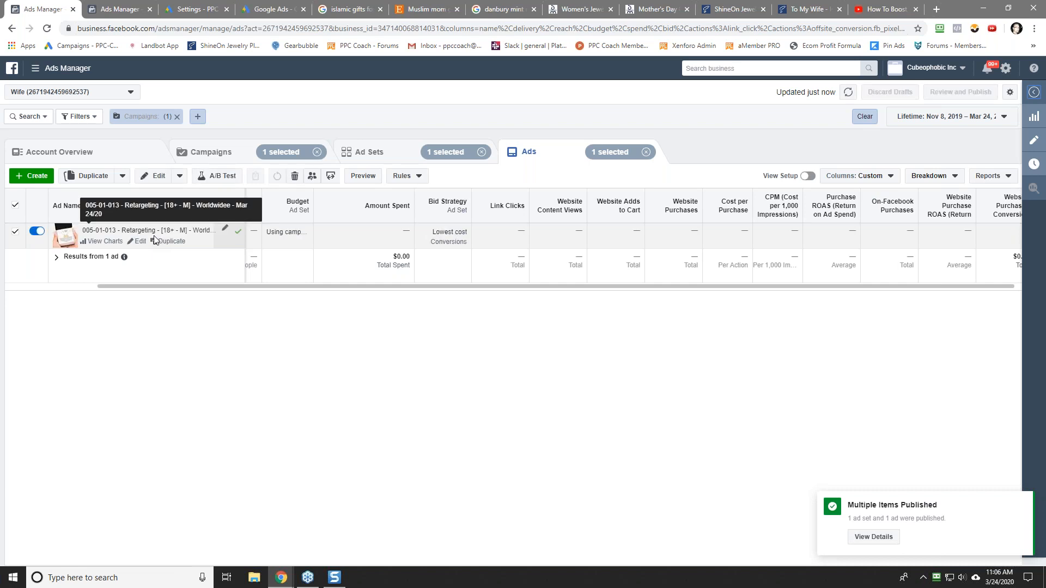
Check the size and availability of the 005 - View Content audience against the campaign's list of ad sets.
left_click(117, 9)
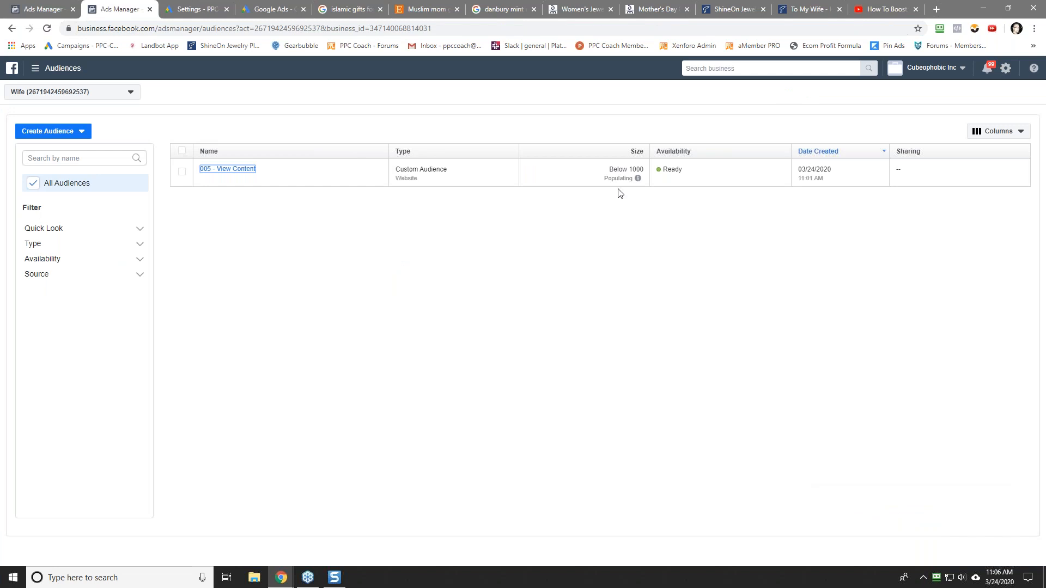
left_click(25, 6)
left_click(368, 152)
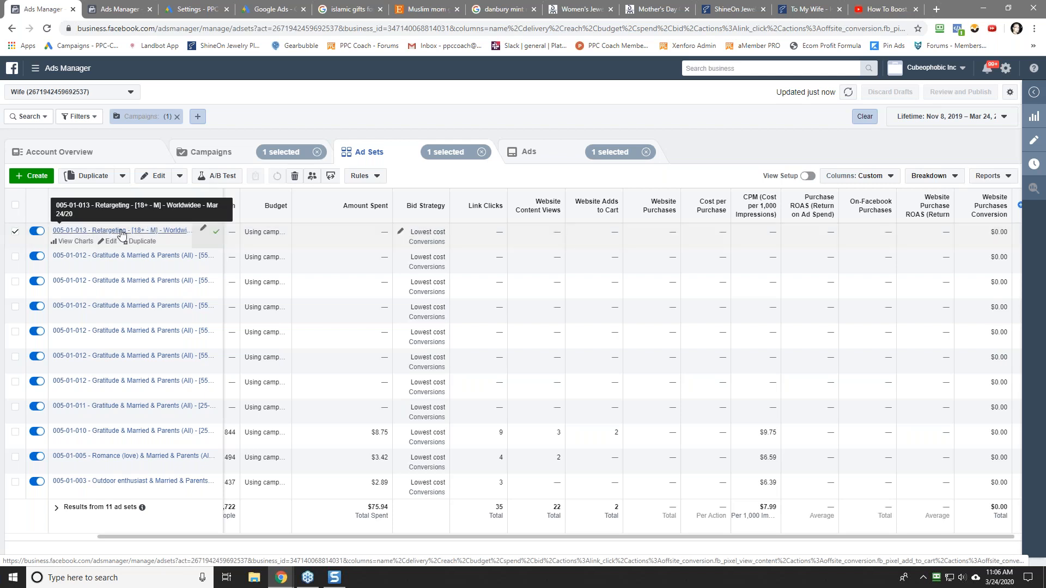
left_click(116, 9)
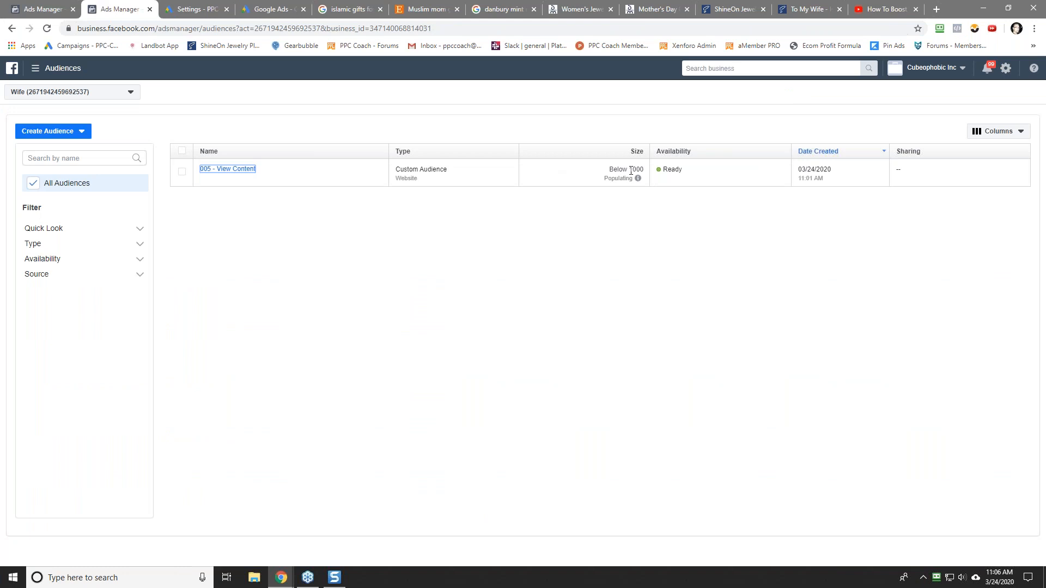
left_click(50, 9)
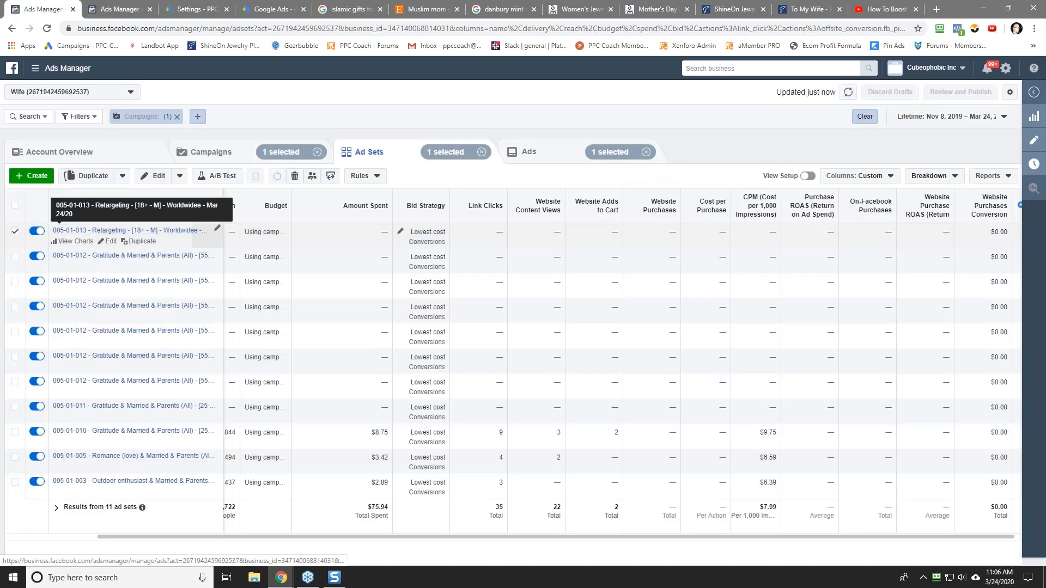
left_click(105, 10)
left_click(44, 9)
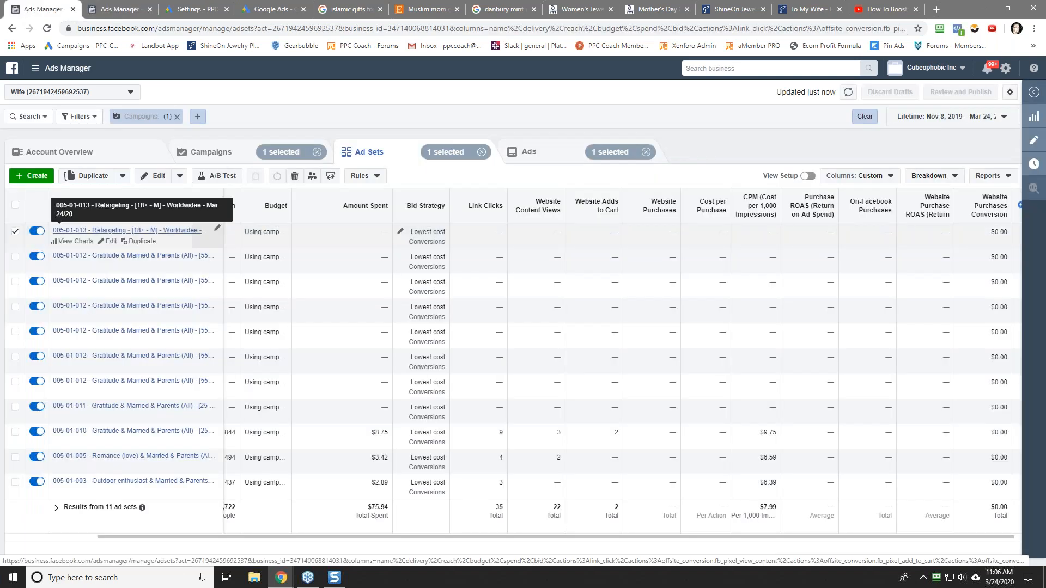
Review the published 005-01-013 retargeting ad set's conversion, schedule and spend limit settings, then close the editor.
left_click(110, 242)
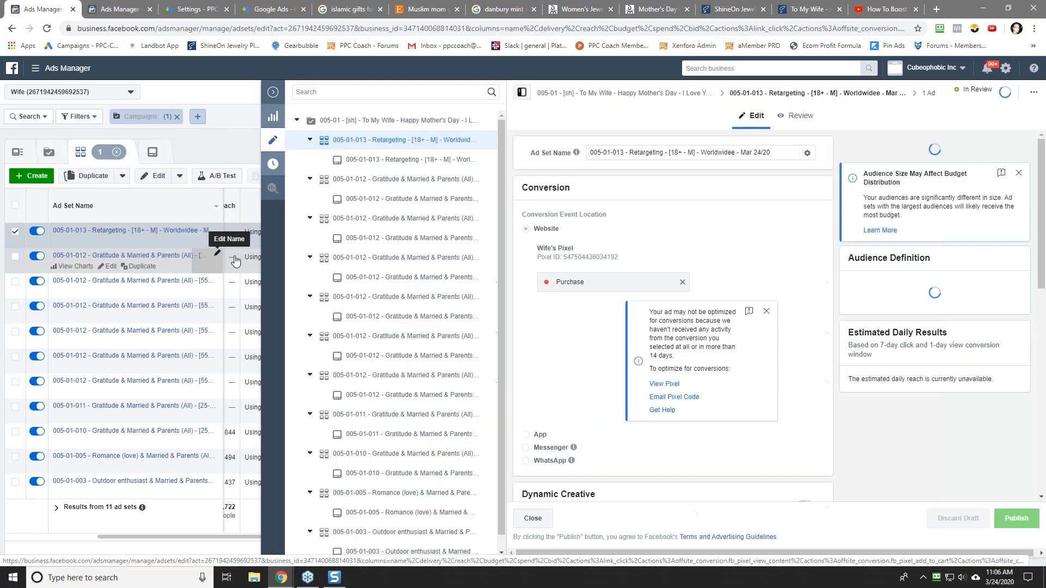
scroll(525, 376, "down", 5)
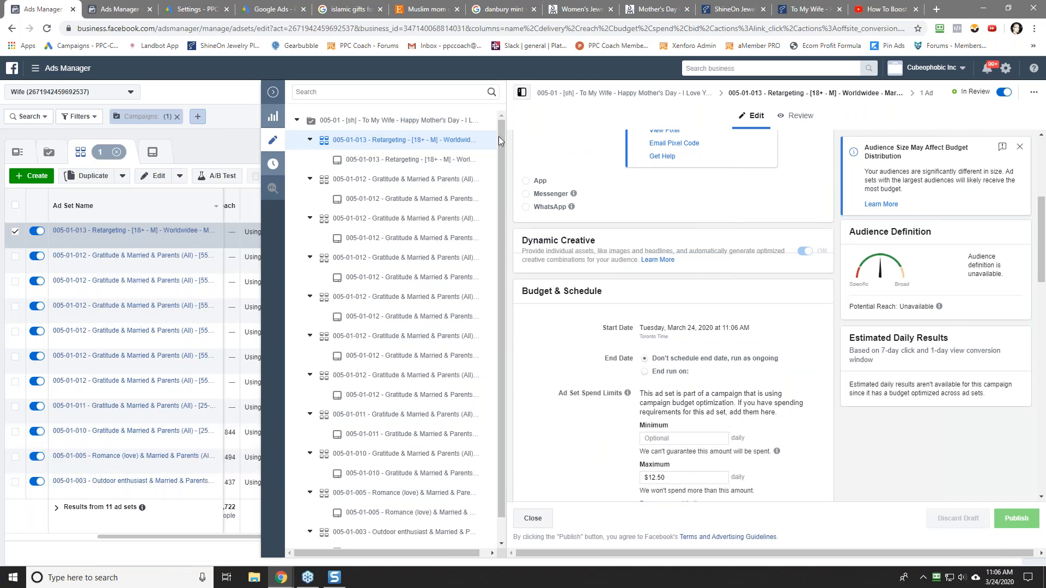
left_click(275, 92)
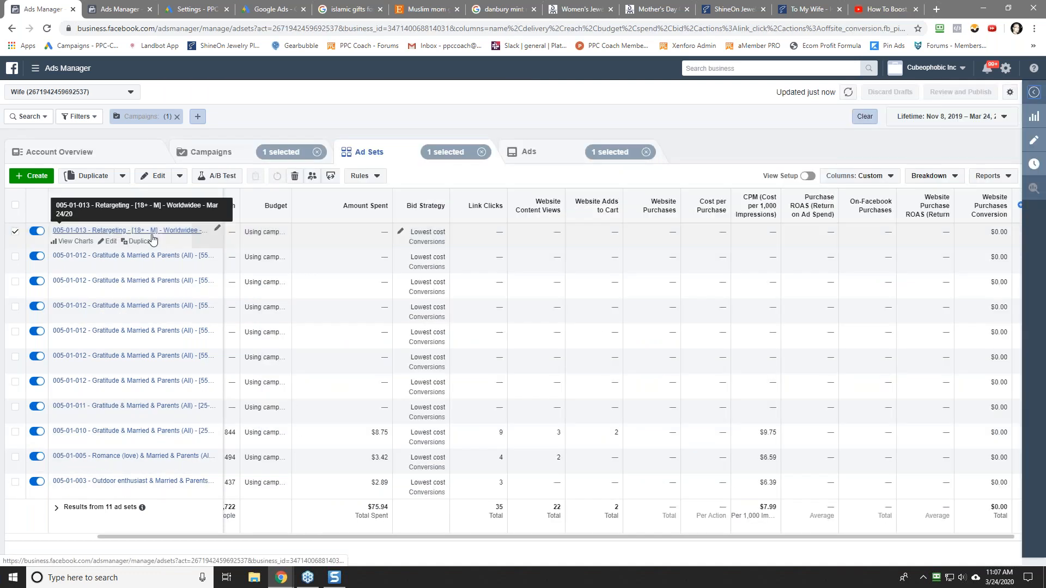
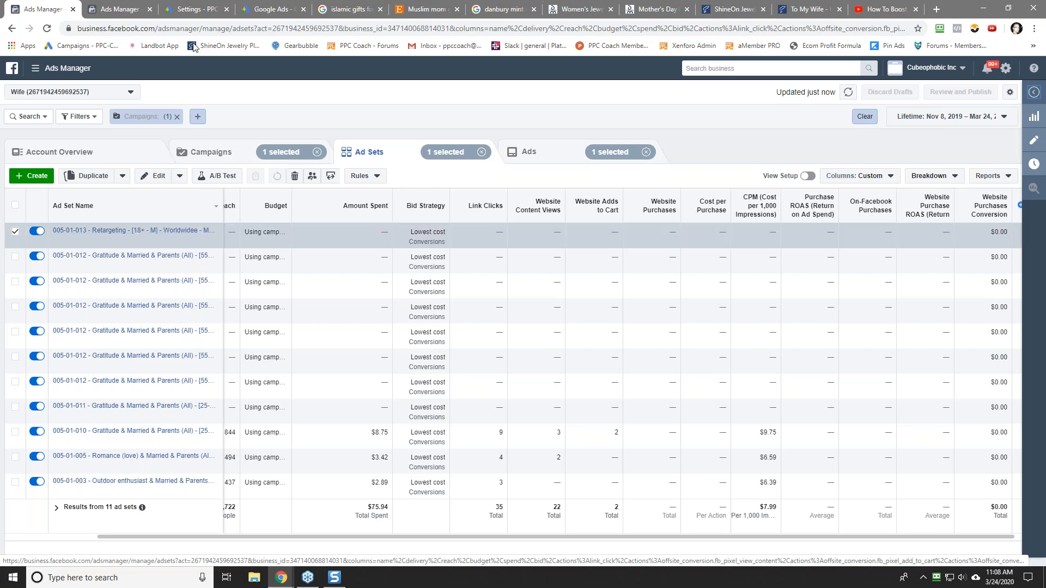
Switch to Google Ads and view the age demographics of the 001-001 - mother's day gift ad group.
left_click(190, 10)
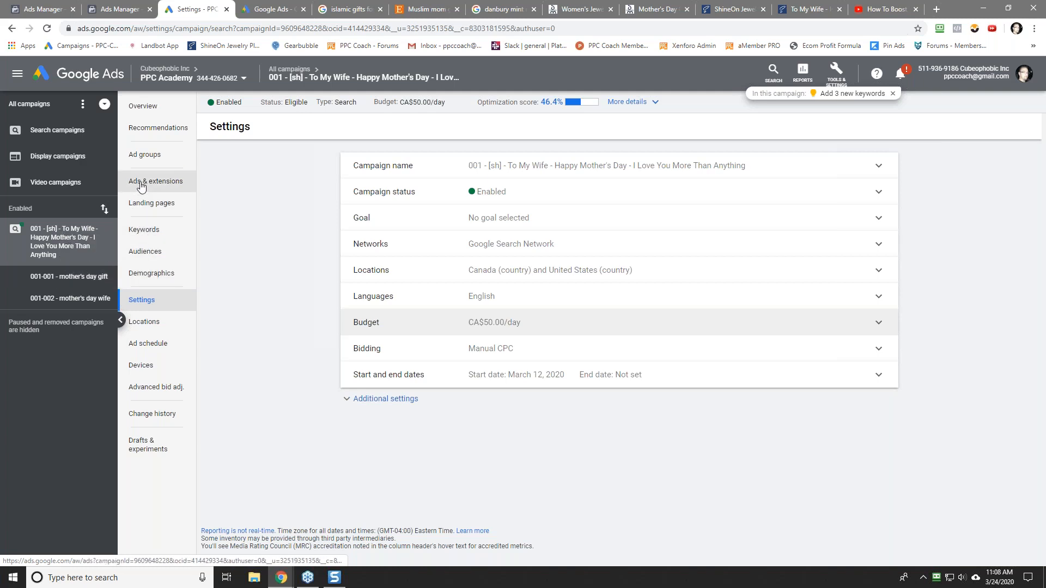
left_click(89, 278)
left_click(152, 245)
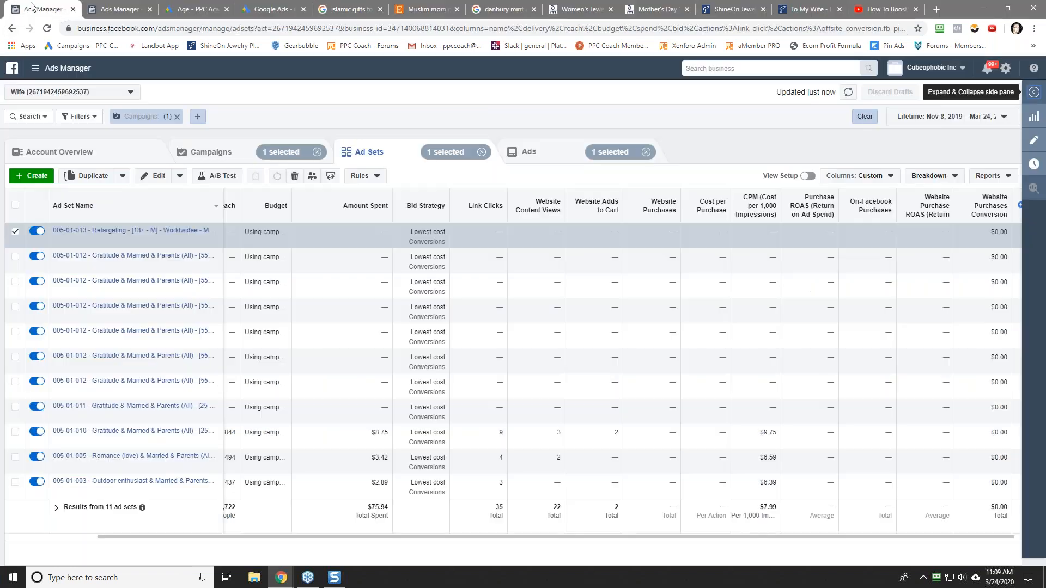
Return to the campaign's ad sets in Facebook Ads Manager and deselect the 005-01-013 retargeting ad set.
left_click(41, 10)
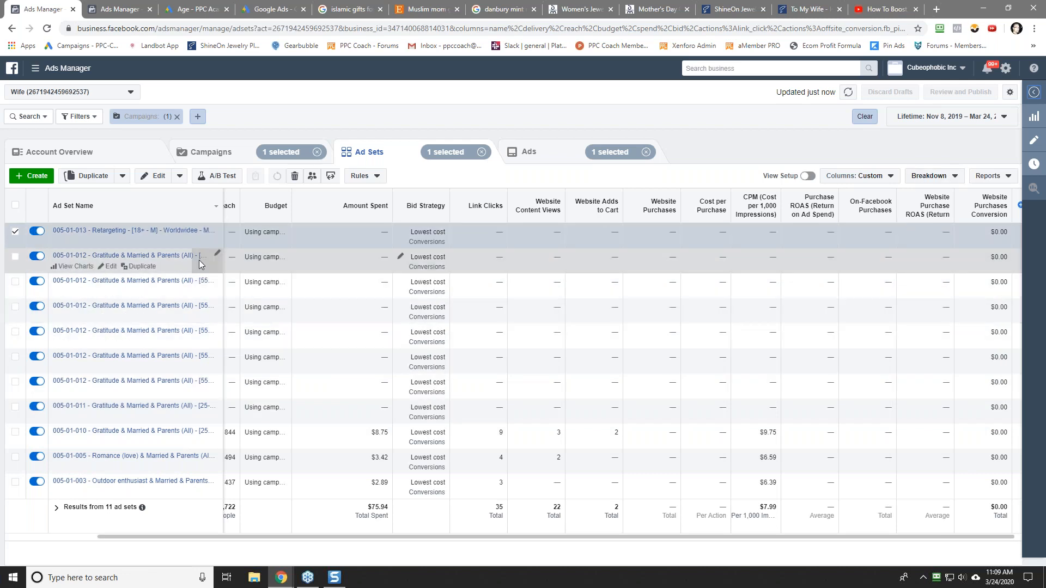
left_click(15, 232)
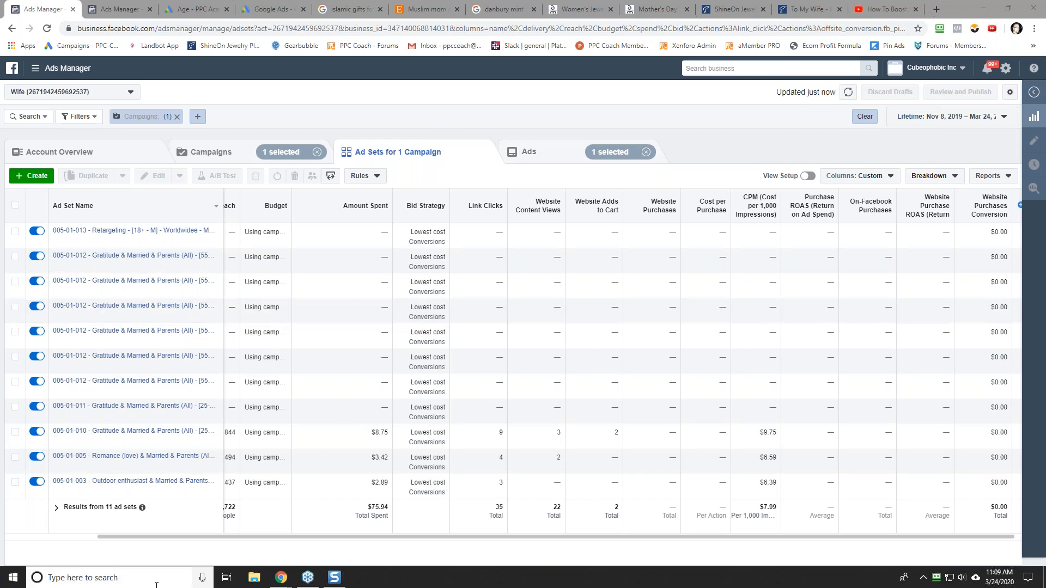
Switch to the Windows Calculator, divide 250 by 12.5, and close it.
left_click(82, 577)
left_click(89, 305)
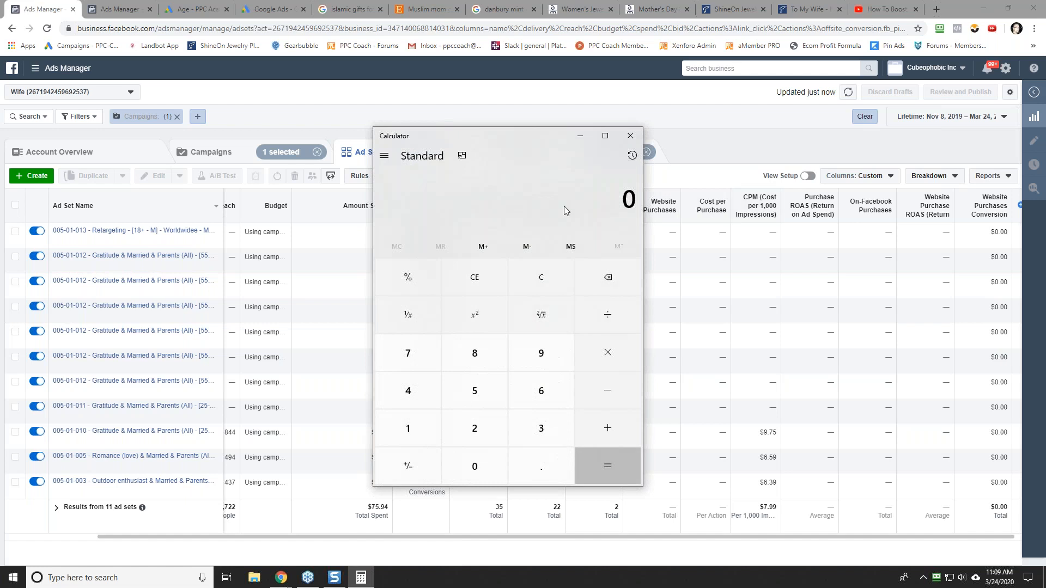
type("250/1")
type("2.5")
key("Return")
key("Escape")
left_click(630, 135)
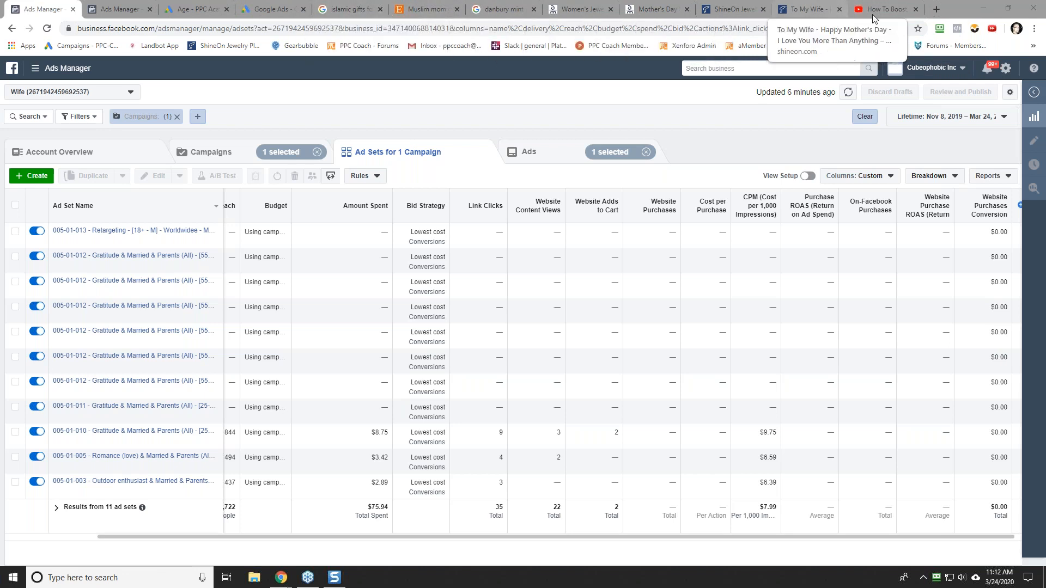
Switch to Gmail in a new browser tab and search the mail for gearbubble.
left_click(937, 9)
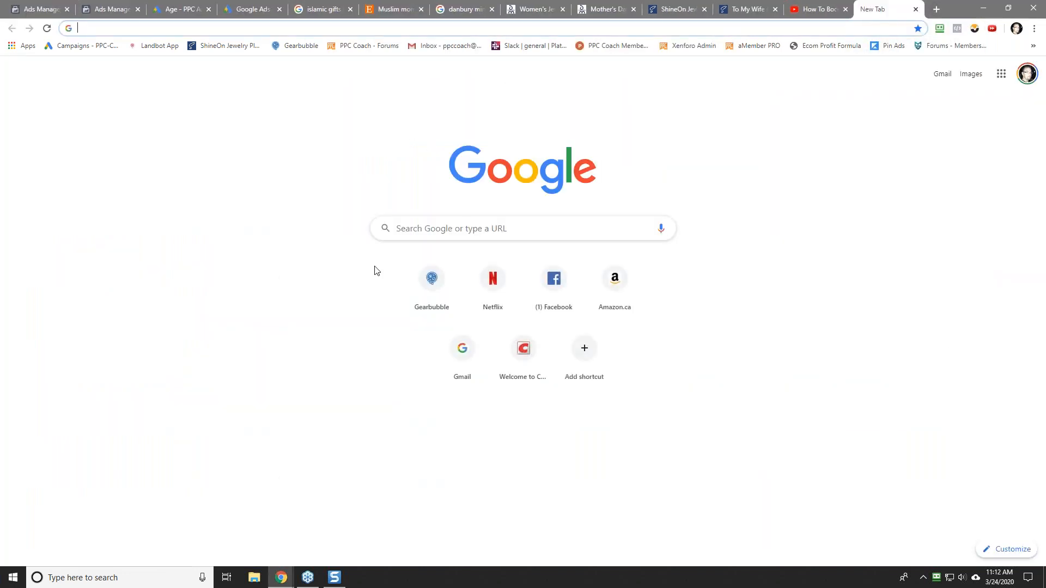
left_click(461, 348)
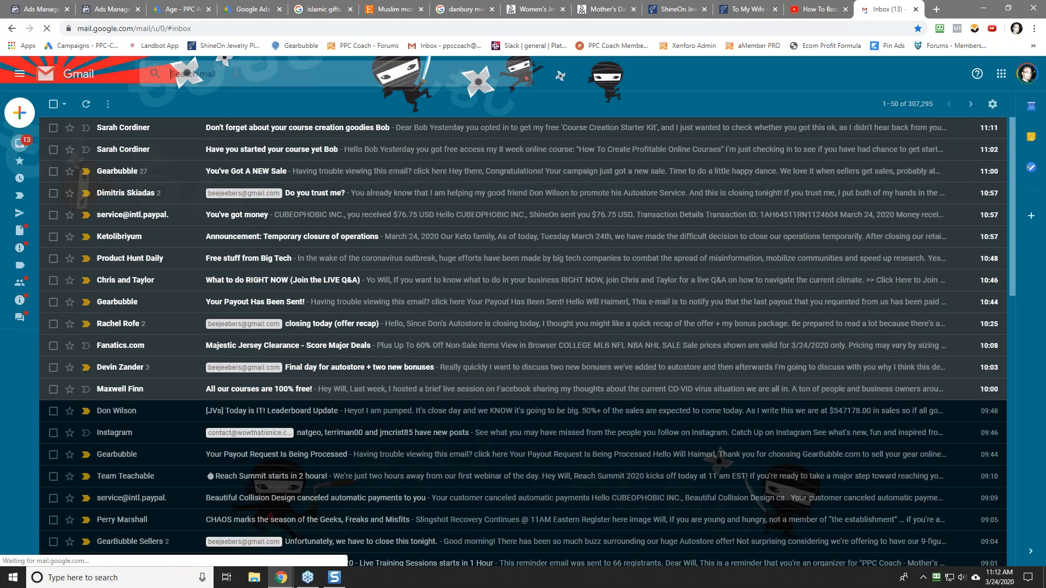
left_click(235, 72)
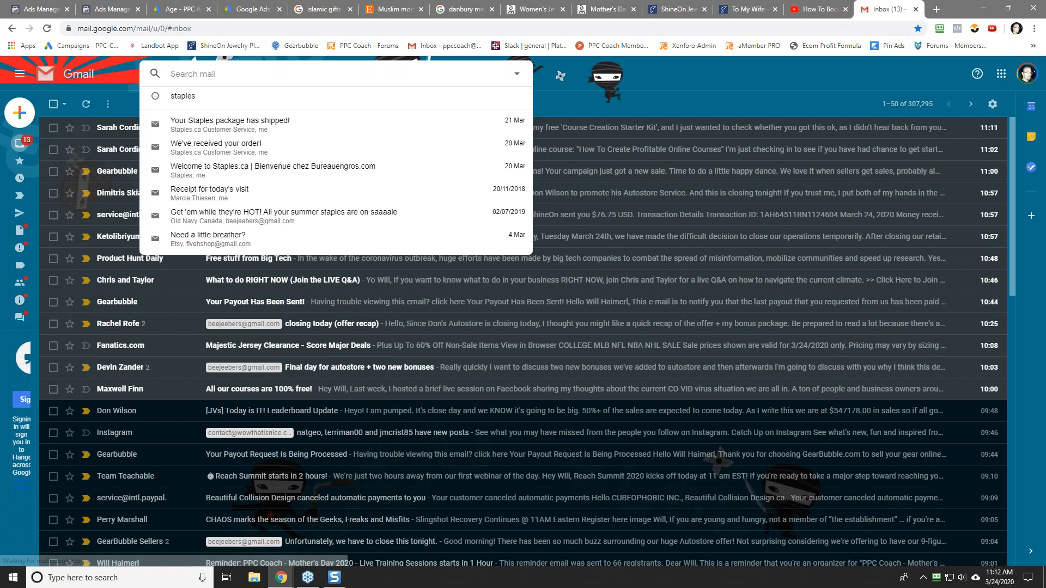
type("gearbub")
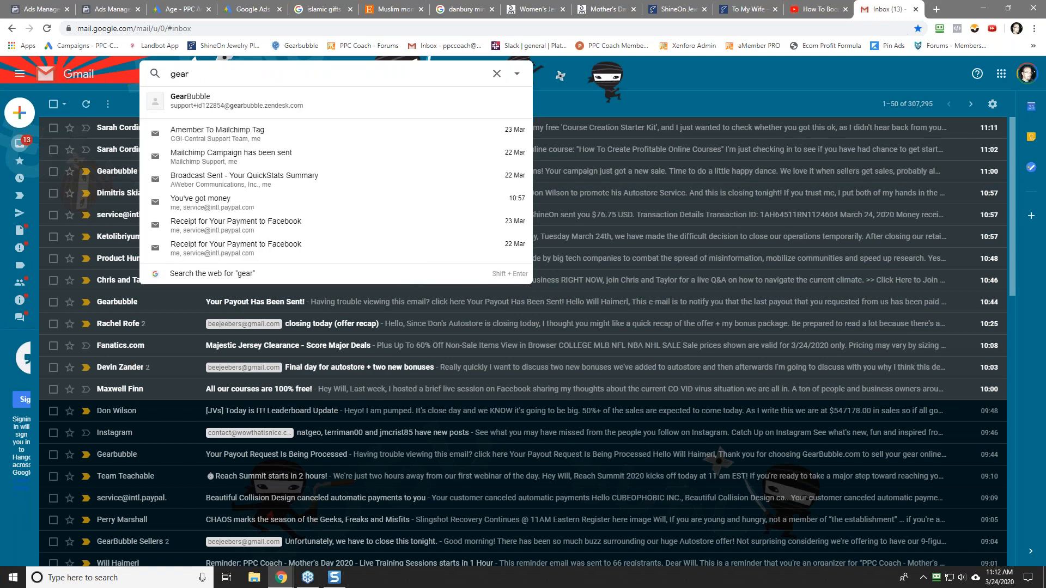
type("ble")
key("Return")
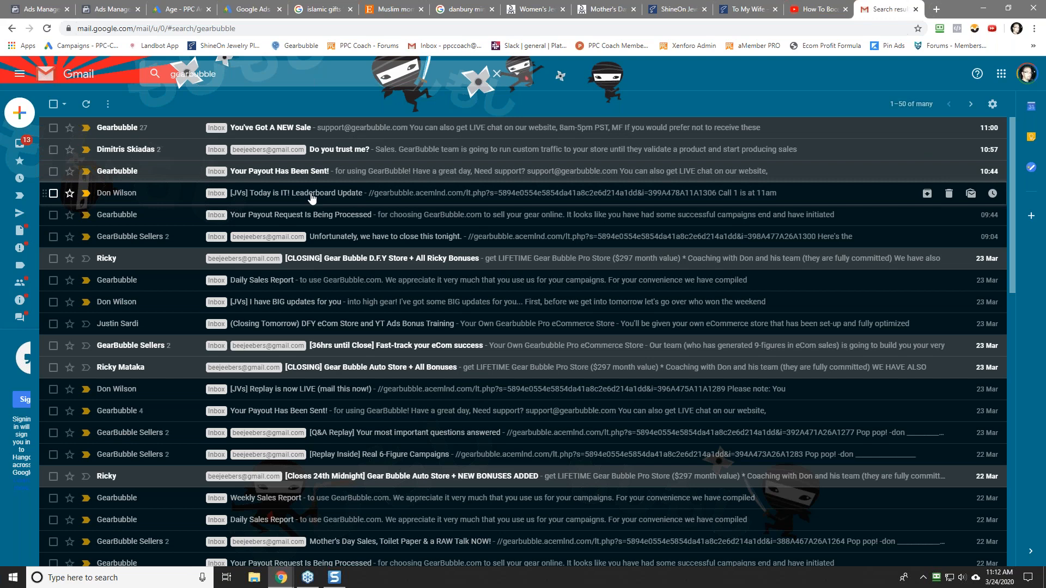
Open the "[JVs] Replay is now LIVE (mail this now!)" e-mail, follow its autostore-jv link and read the AutoStore offer details, price and commission.
left_click(308, 391)
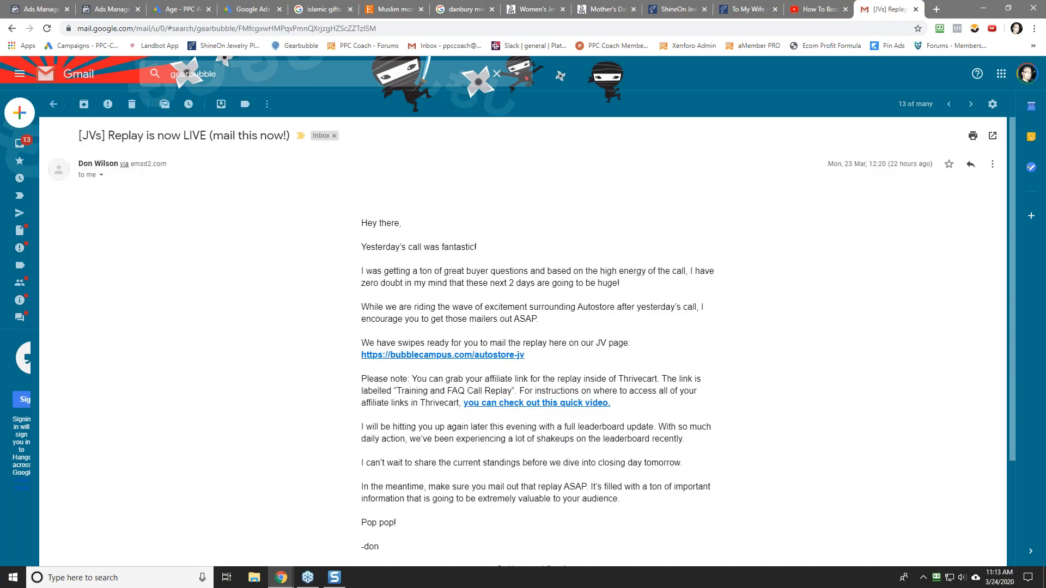
left_click(469, 357)
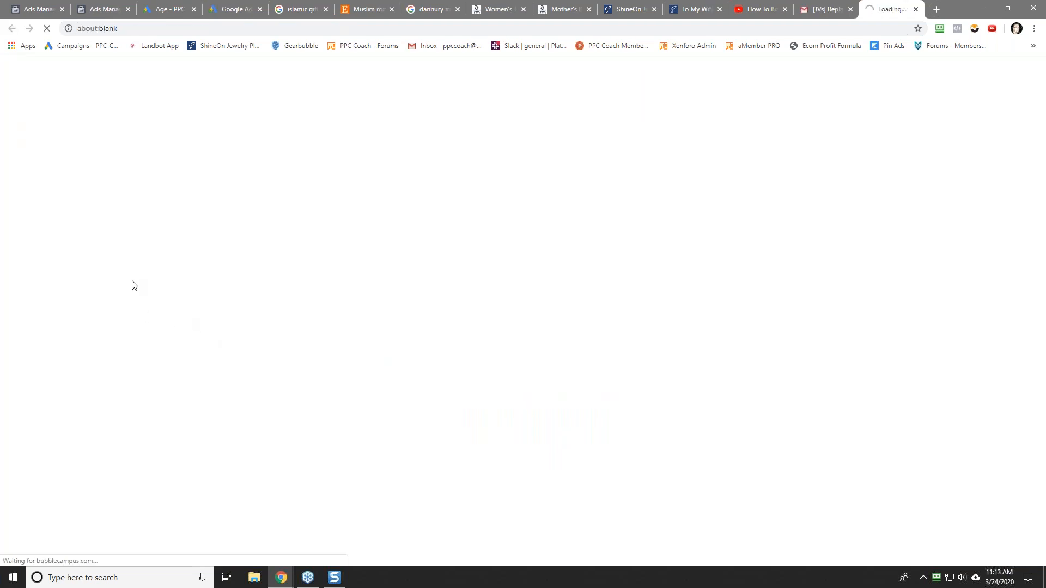
scroll(123, 284, "down", 15)
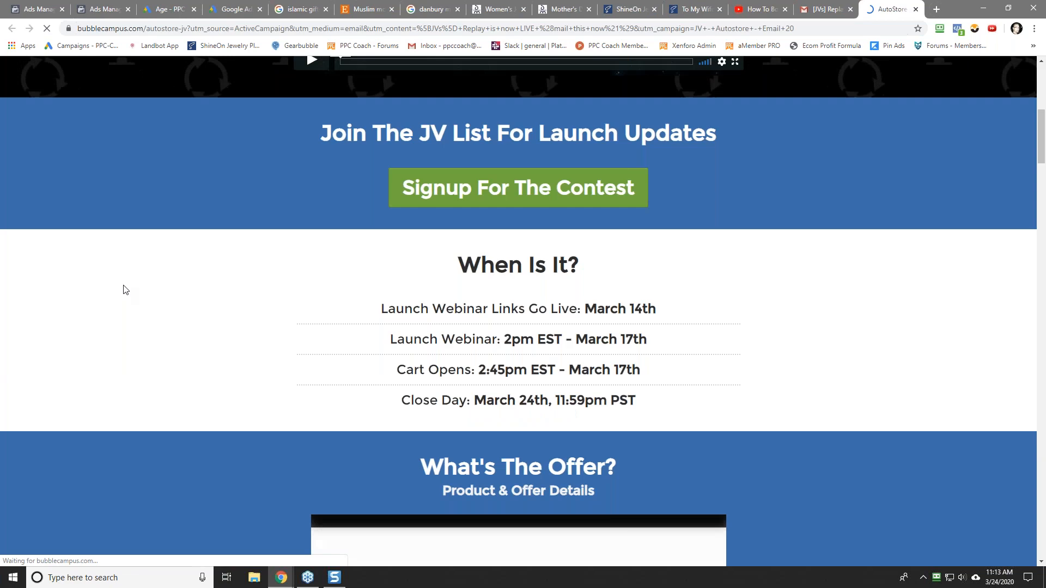
scroll(123, 285, "down", 2)
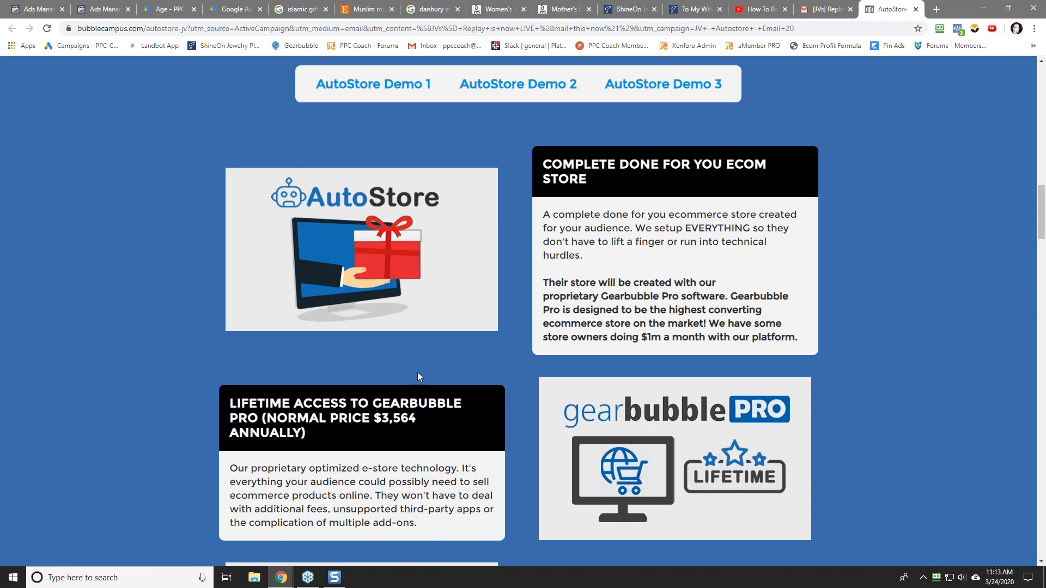
scroll(417, 376, "down", 2)
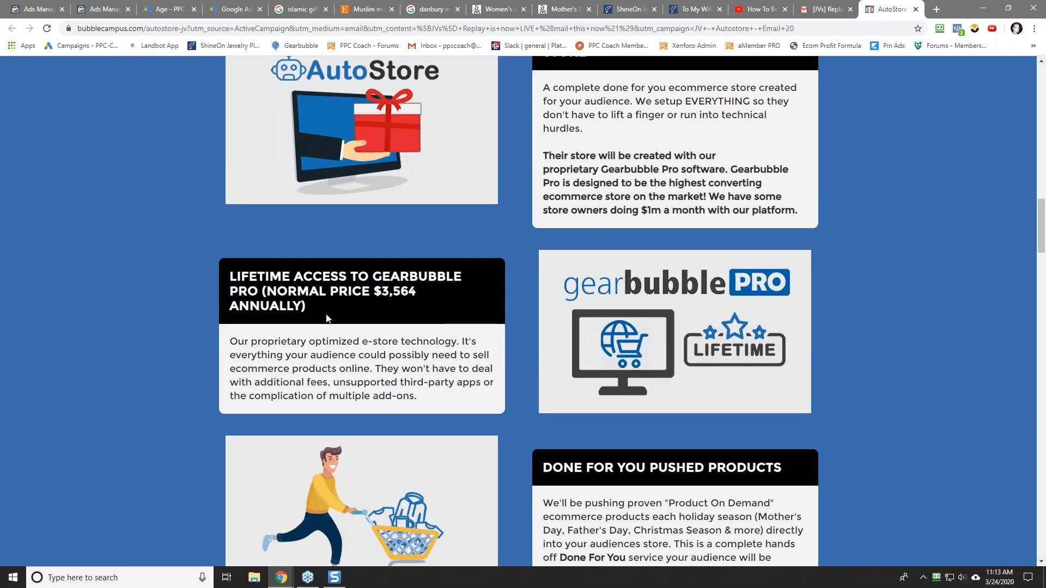
scroll(626, 243, "down", 4)
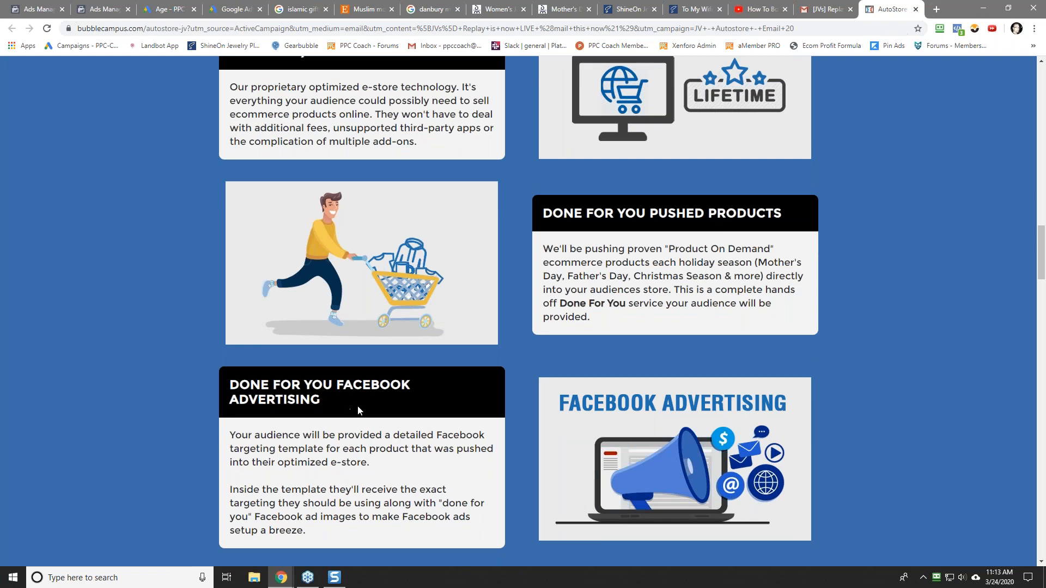
scroll(360, 411, "down", 2)
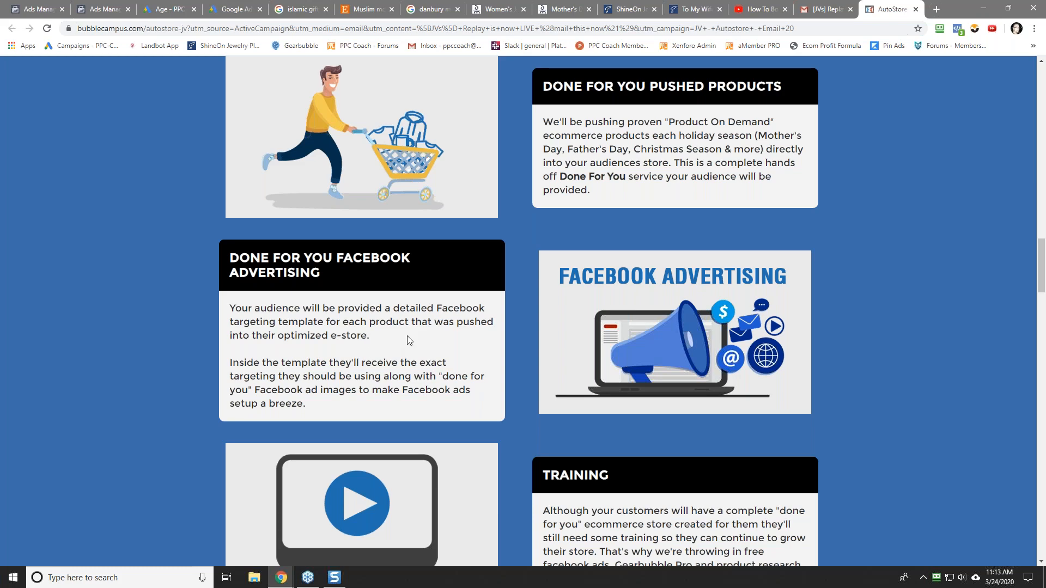
scroll(575, 365, "down", 2)
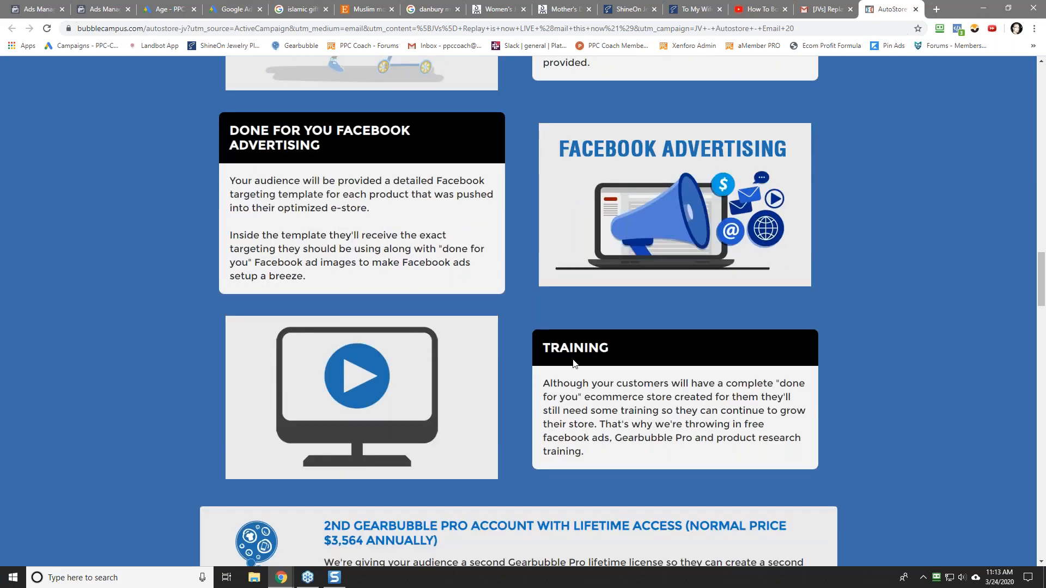
scroll(629, 284, "down", 2)
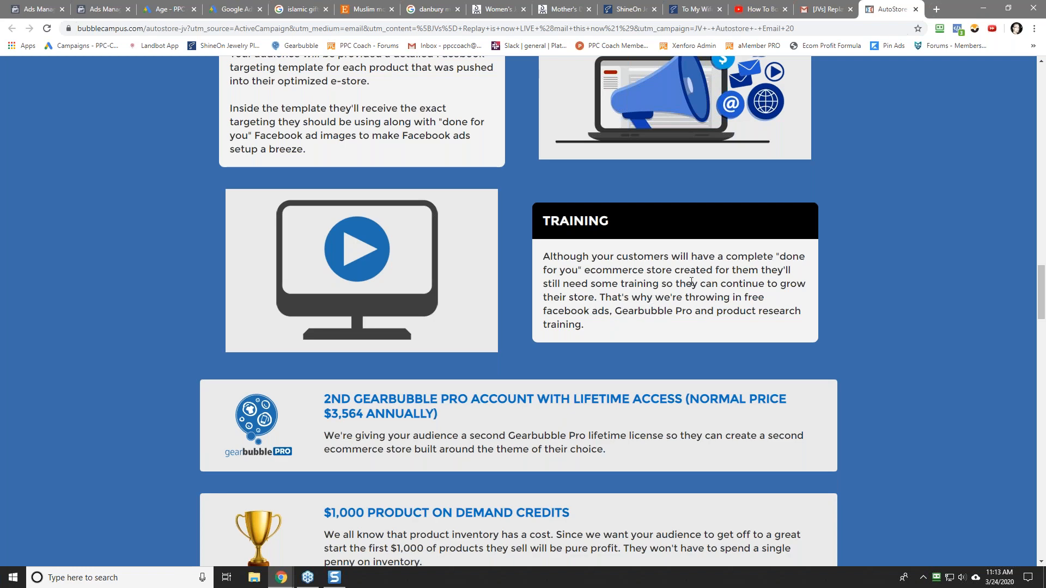
scroll(585, 315, "down", 4)
scroll(404, 293, "up", 2)
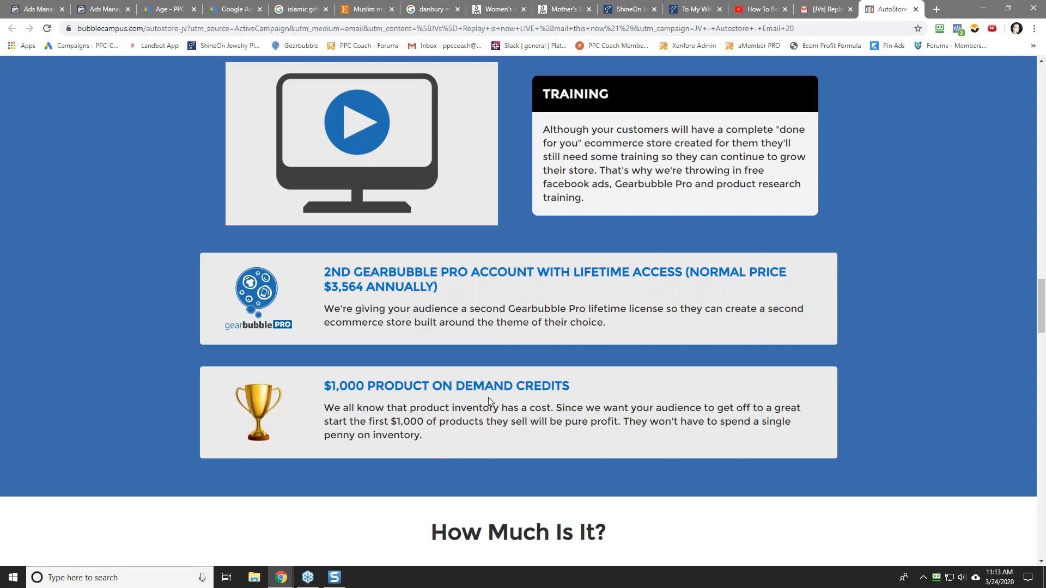
scroll(489, 401, "down", 5)
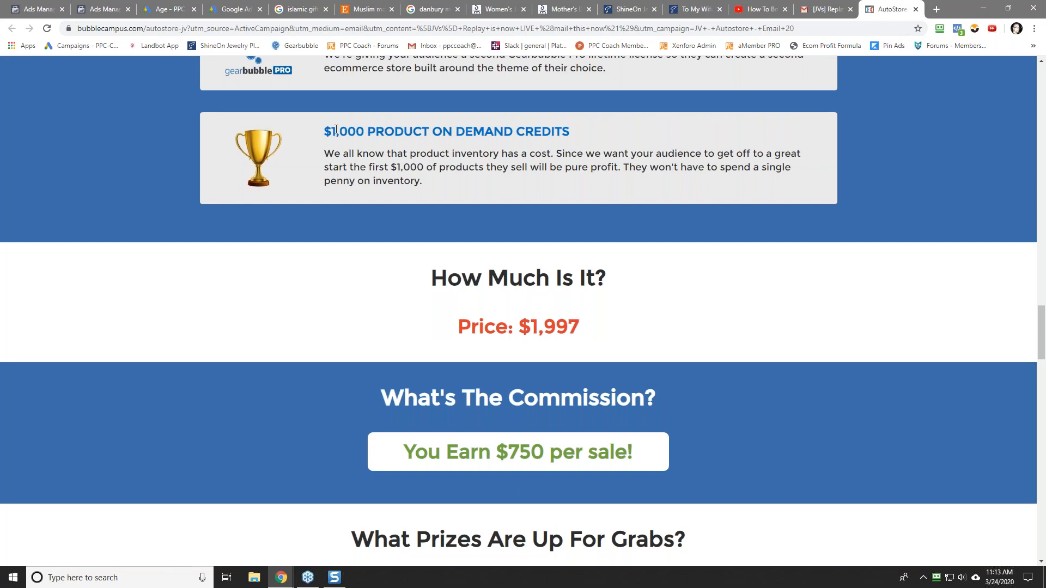
Go back up through the AutoStore offer sections and open the AutoStore Demo 1 store in a separate tab.
scroll(501, 188, "up", 2)
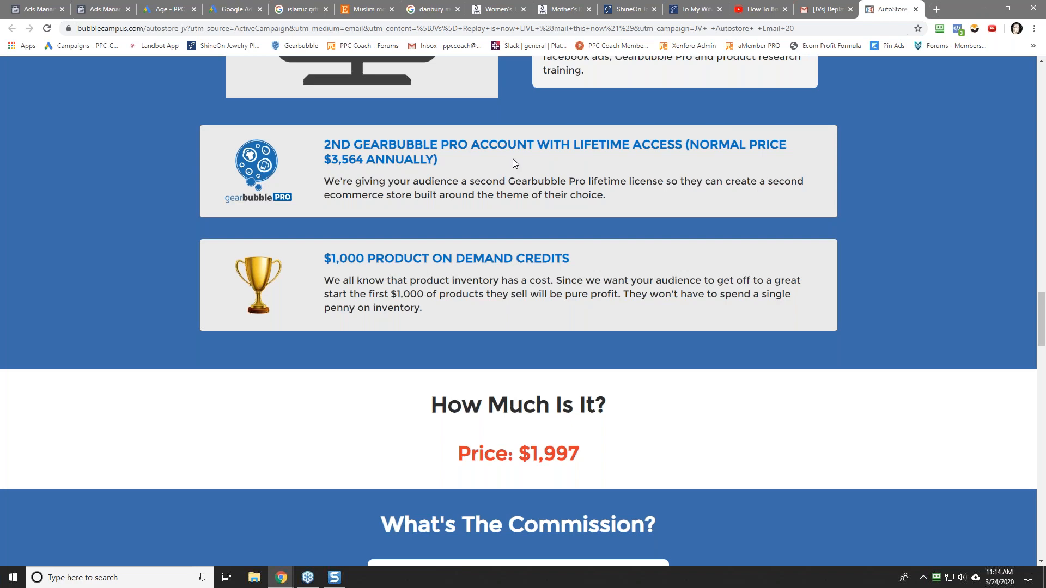
scroll(509, 224, "up", 7)
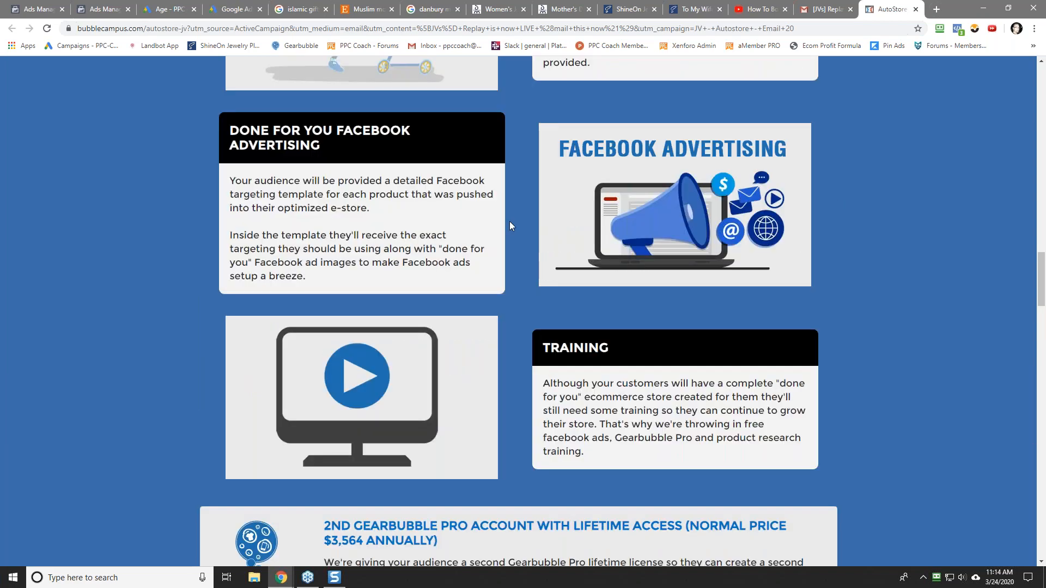
scroll(471, 234, "up", 5)
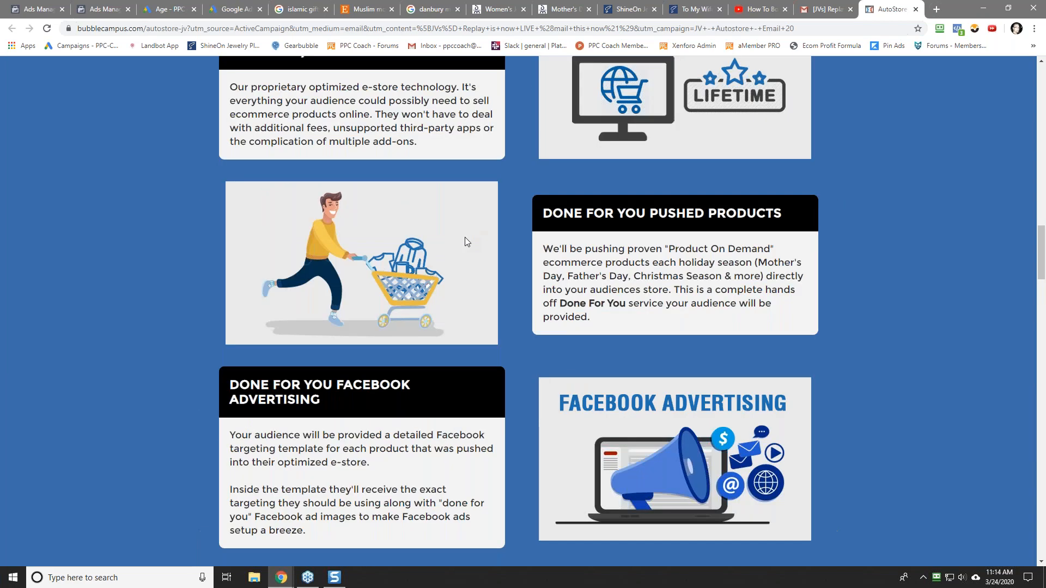
scroll(455, 267, "up", 9)
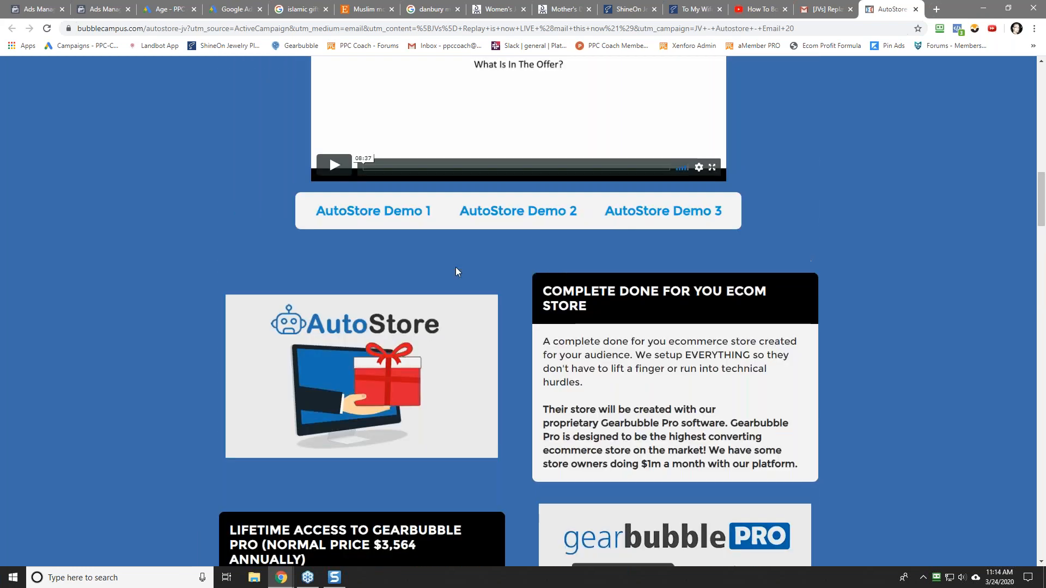
scroll(485, 311, "down", 1)
scroll(485, 312, "up", 1)
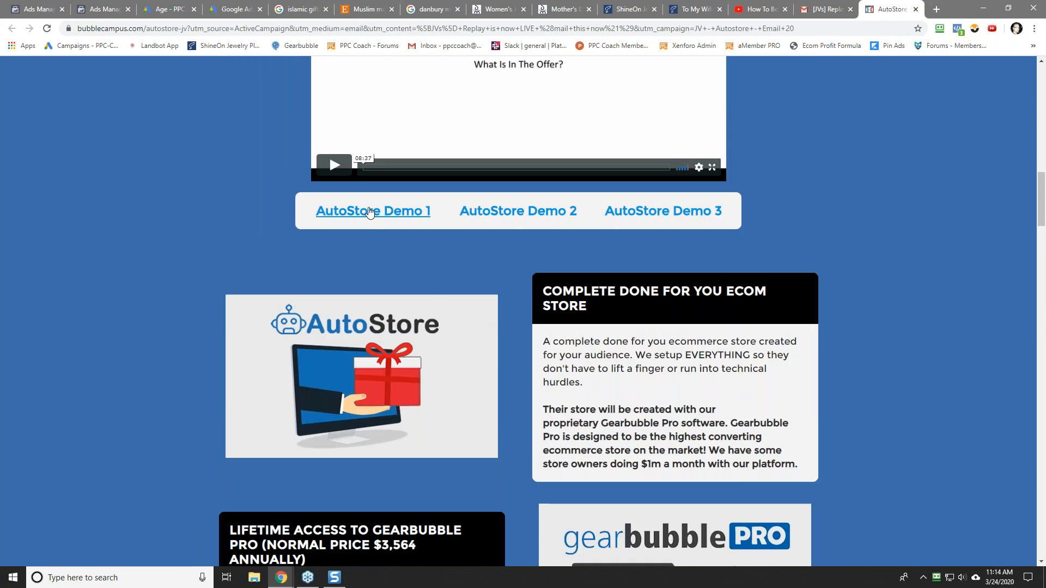
right_click(369, 211)
left_click(403, 216)
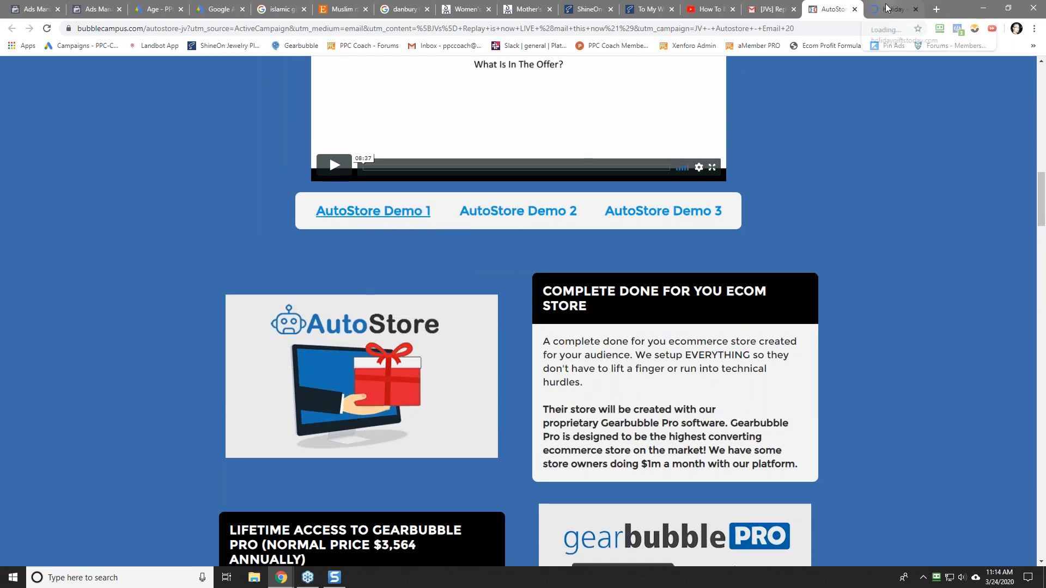
left_click(886, 7)
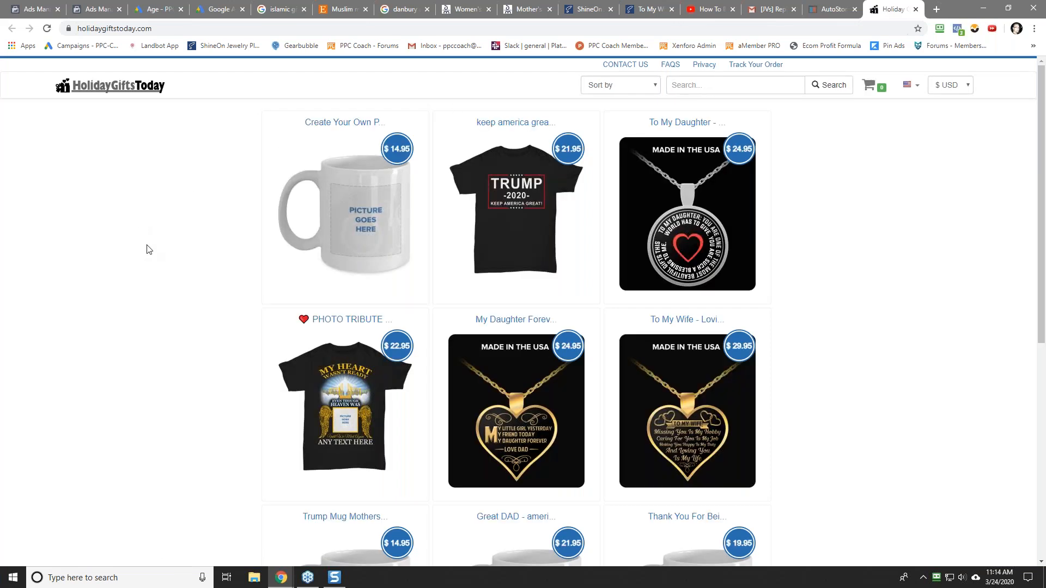
Browse the product listing on the HolidayGiftsToday demo store's first page.
scroll(173, 283, "down", 7)
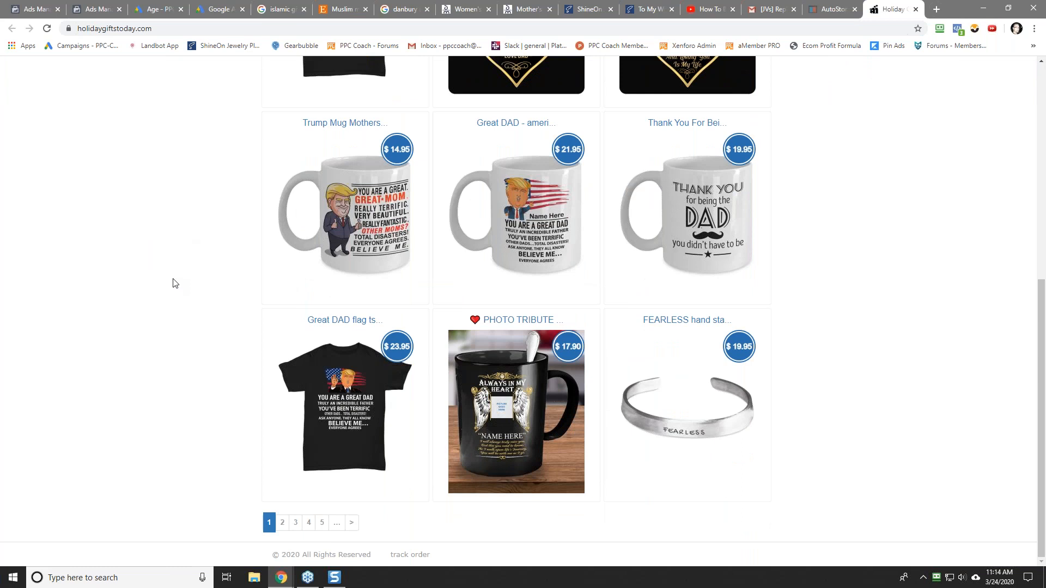
scroll(173, 282, "up", 7)
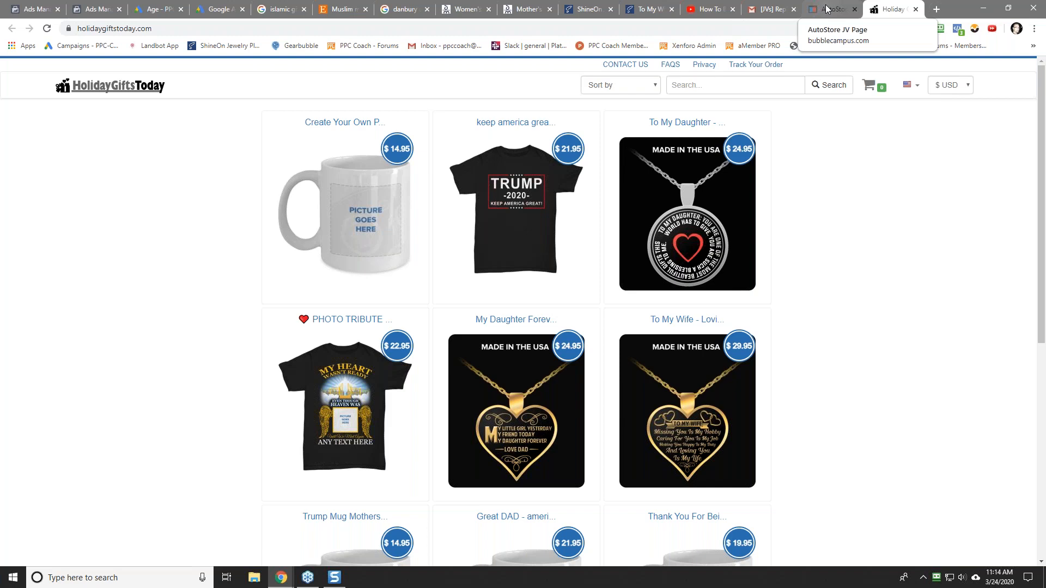
scroll(823, 295, "down", 7)
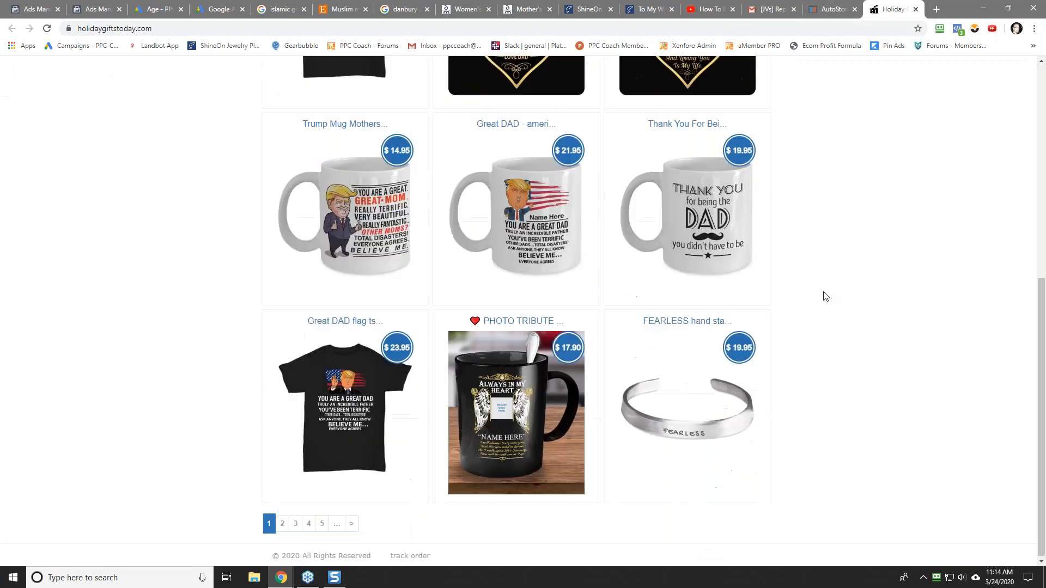
scroll(971, 252, "up", 7)
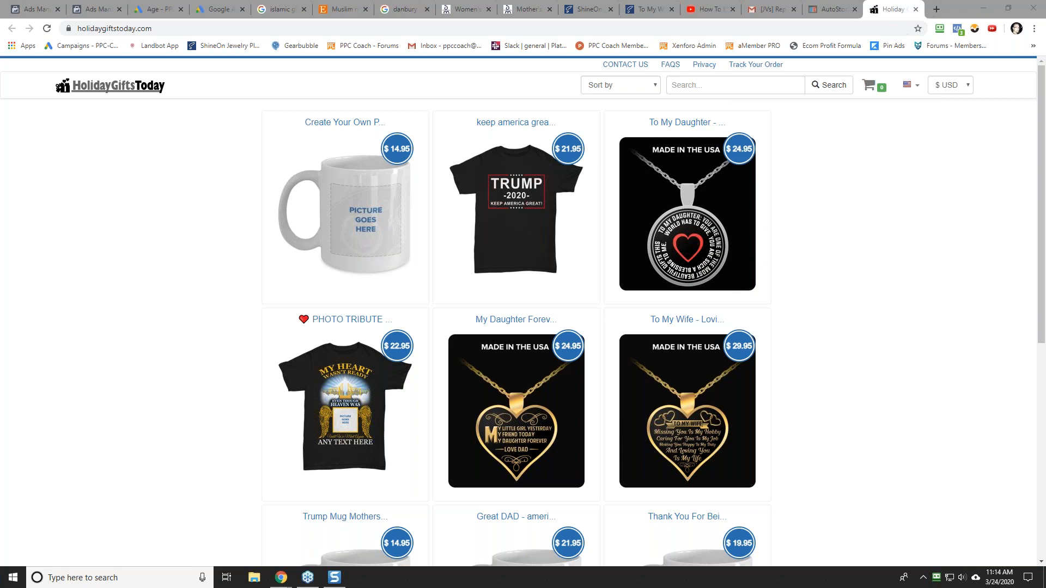
View the ShineOn To My Wife necklace page, return to the Google Ads age demographics and close the spare Google Ads tab.
left_click(648, 9)
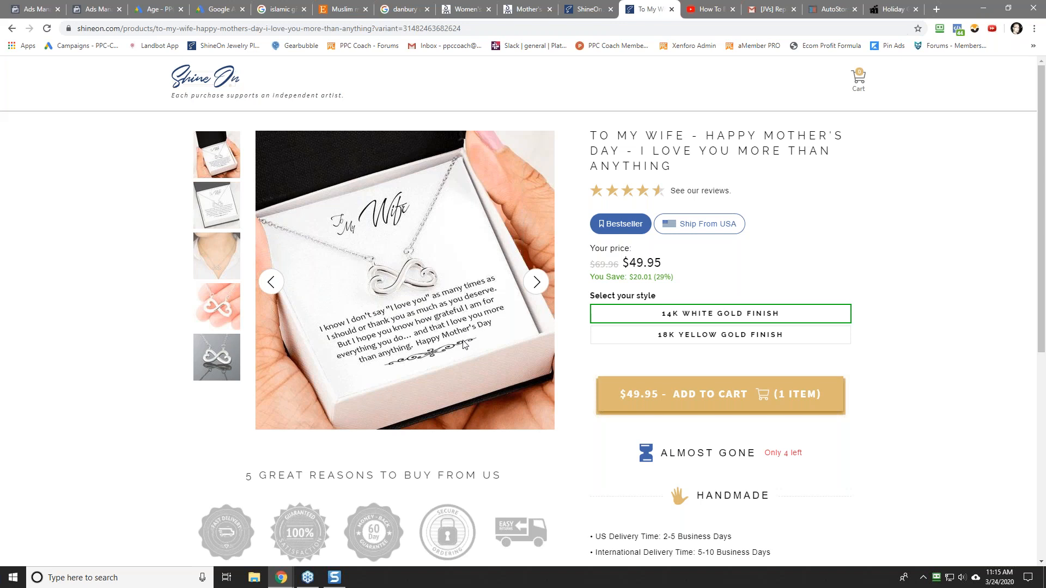
left_click(166, 10)
left_click(243, 9)
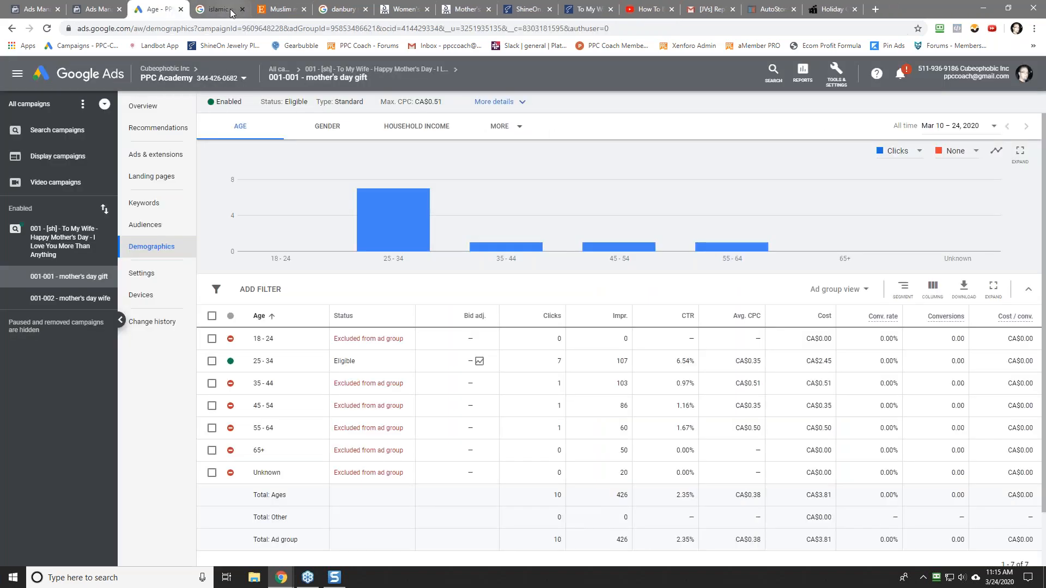
Open Google Ads Keyword Planner and enter "gifts for wife" as the product for discovering new keywords.
left_click(836, 73)
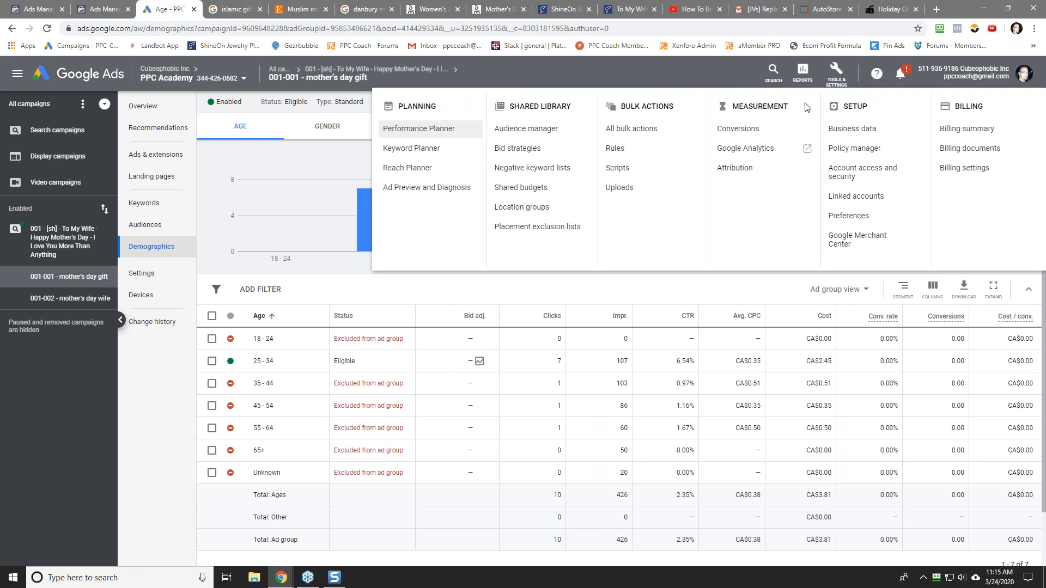
left_click(413, 148)
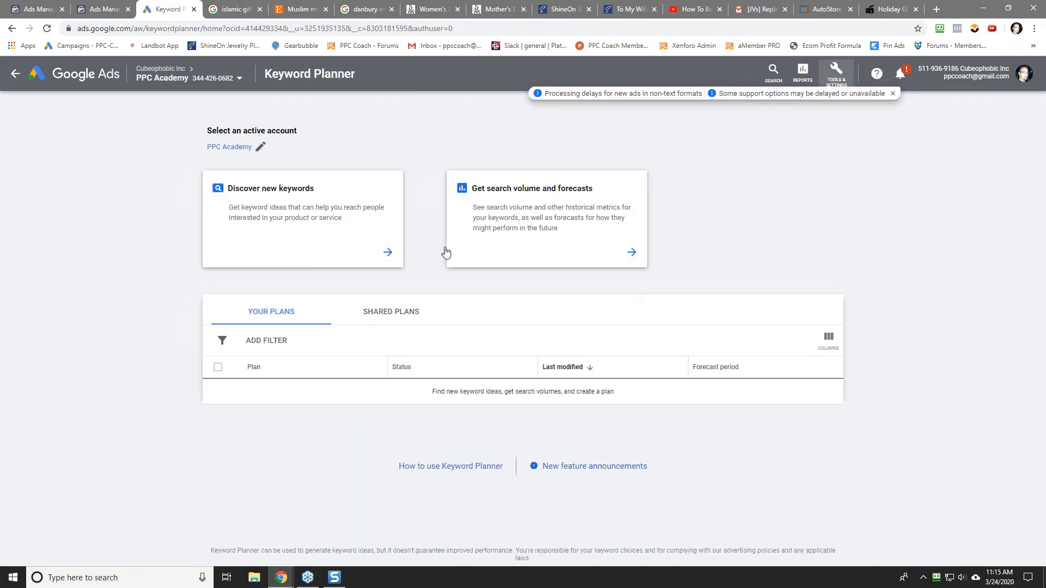
left_click(282, 216)
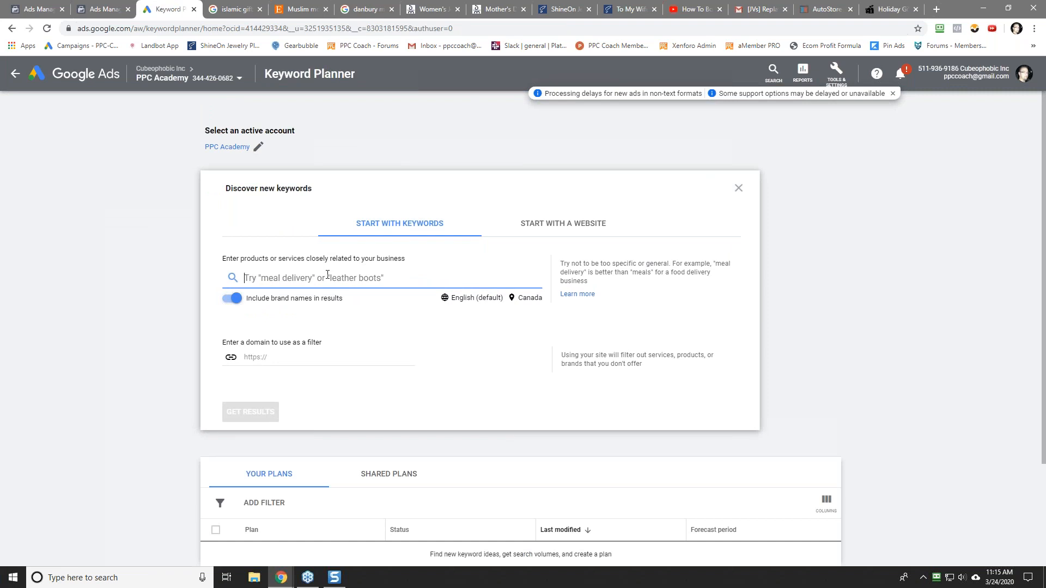
type("gifts for wife")
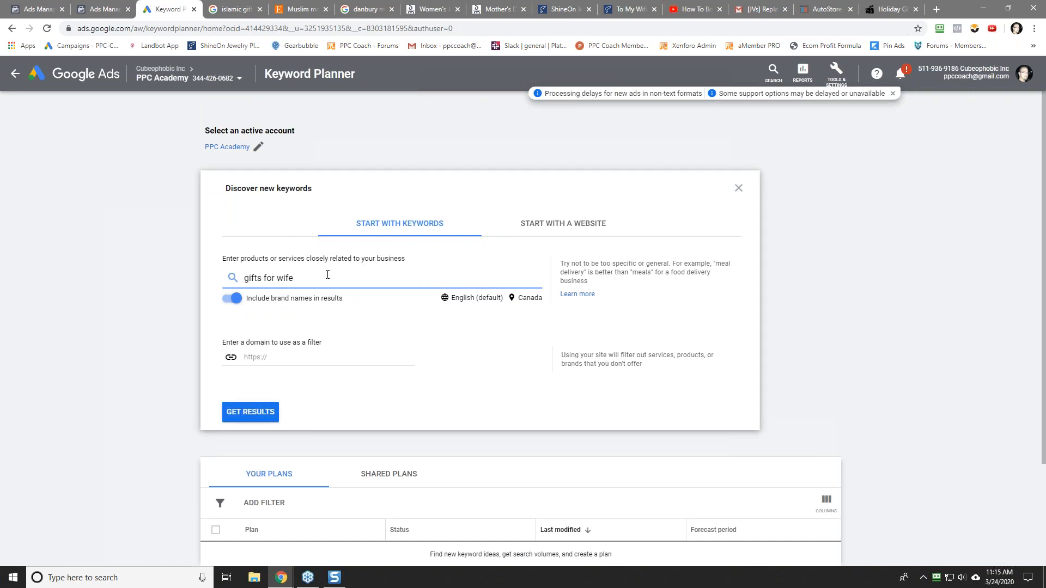
Add United States to the targeted locations alongside Canada, save, and get the keyword results for "gifts for wife".
left_click(525, 298)
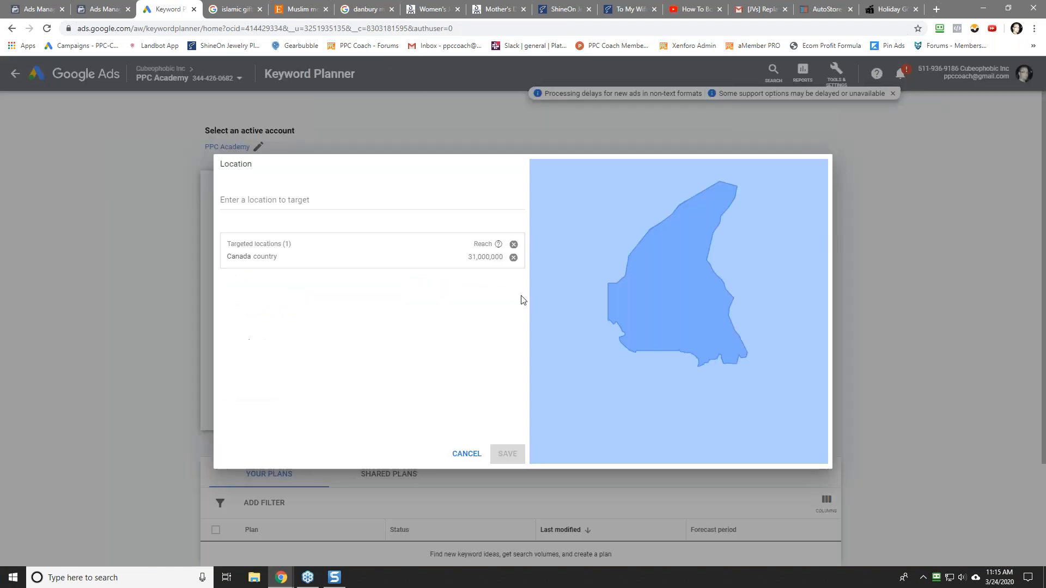
type("united")
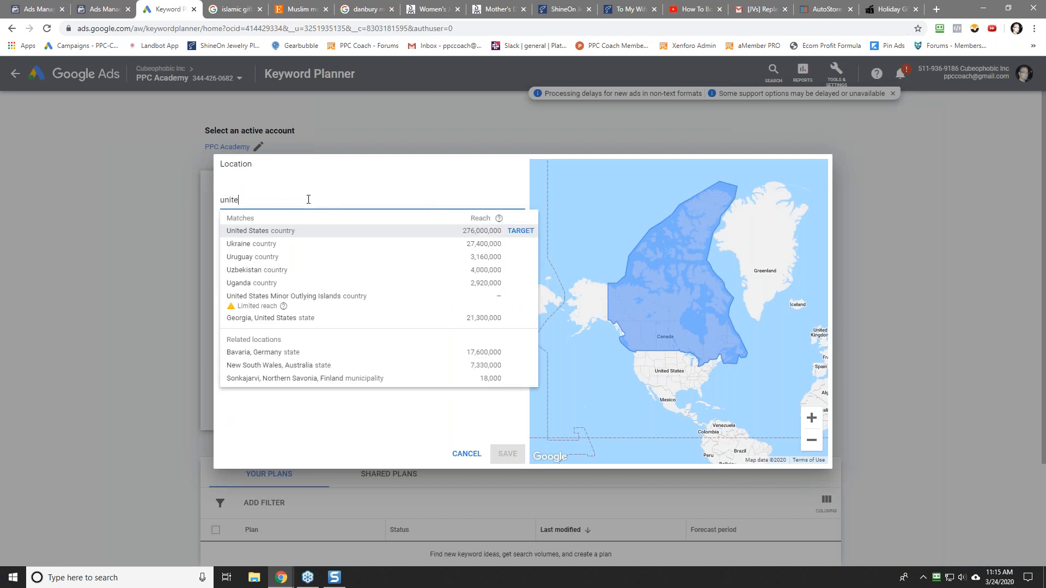
key("Return")
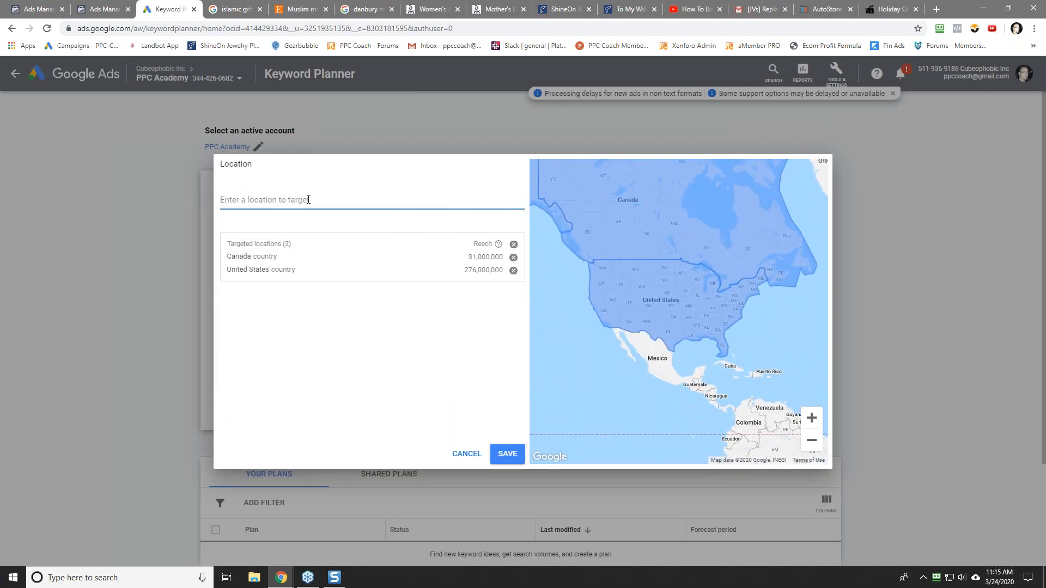
left_click(502, 454)
left_click(242, 415)
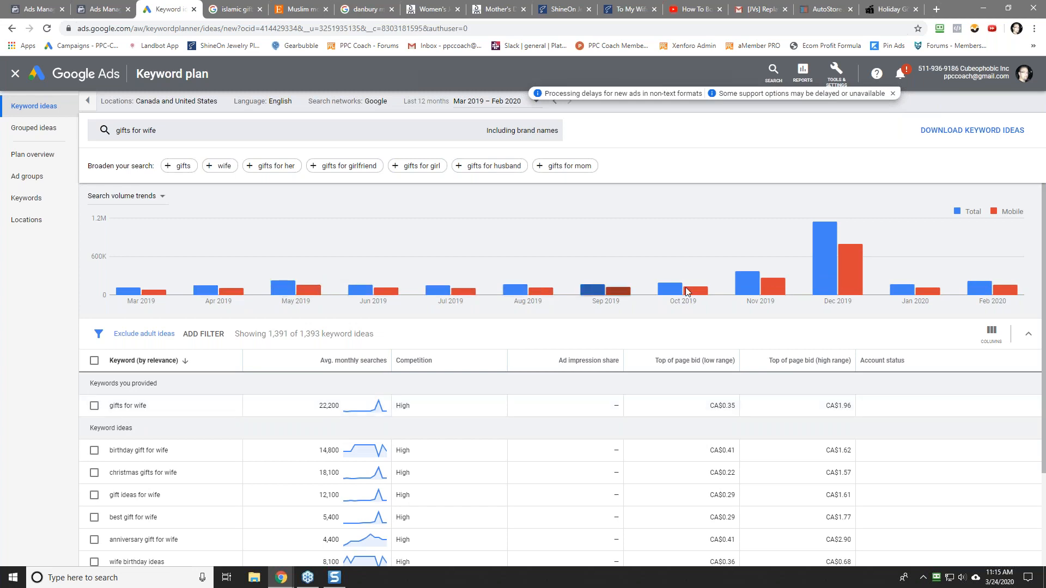
Examine the monthly search volume trend and related keyword ideas for "gifts for wife", and dismiss the notification banner.
mouse_move(825, 288)
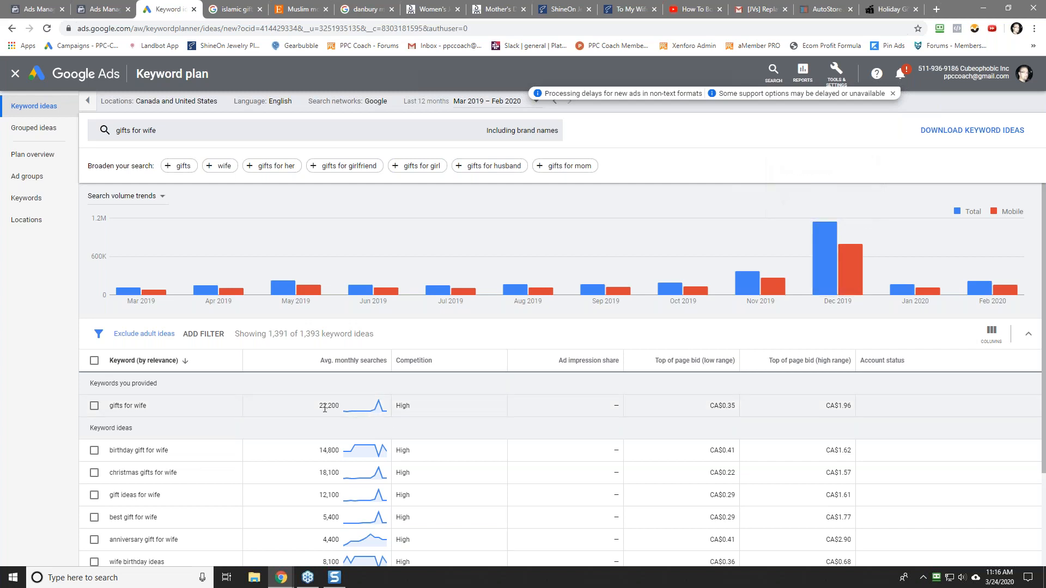
left_click_drag(321, 406, 337, 406)
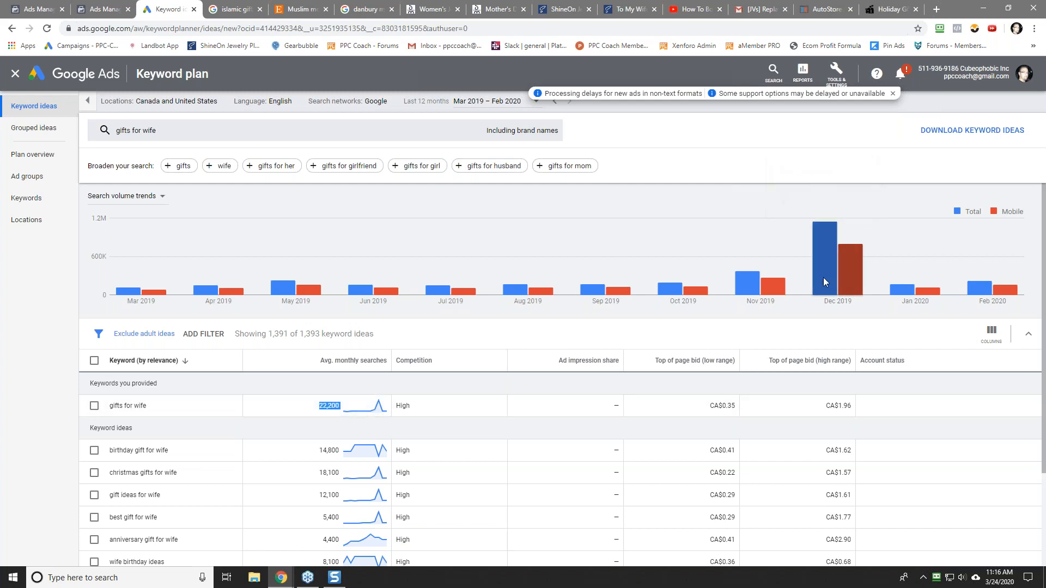
mouse_move(827, 281)
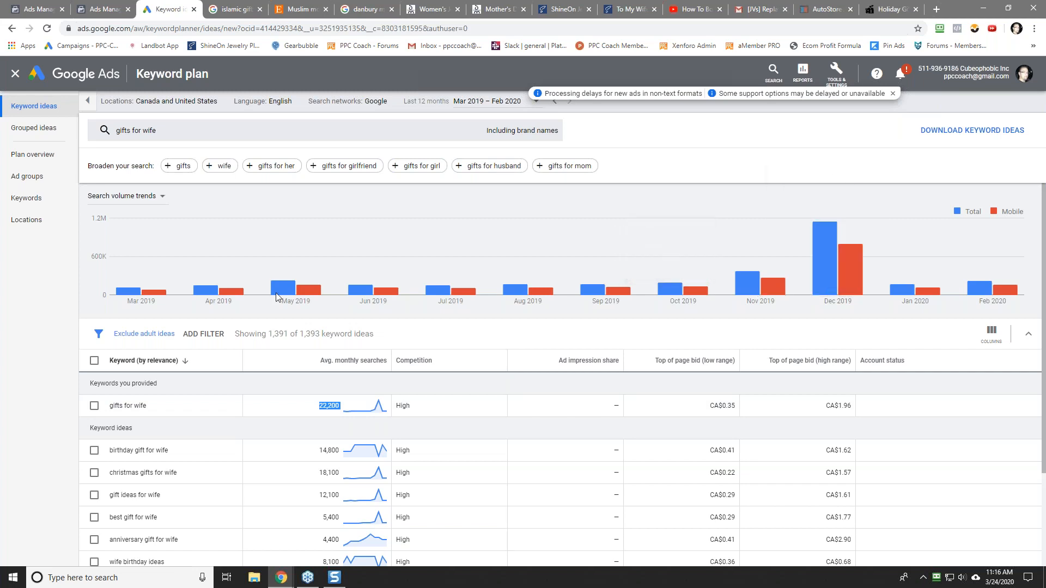
mouse_move(155, 296)
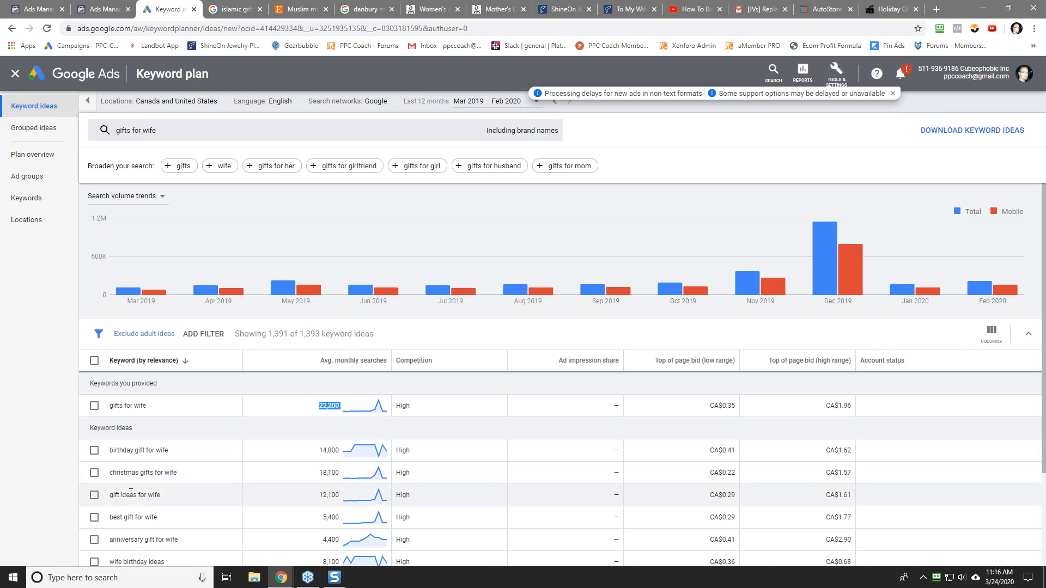
scroll(175, 490, "down", 3)
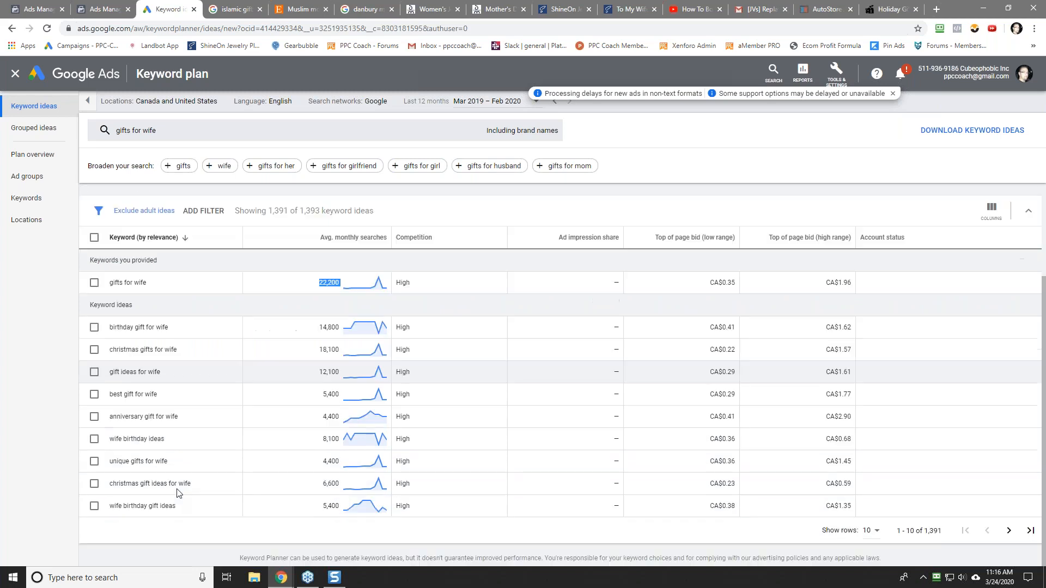
scroll(304, 433, "up", 3)
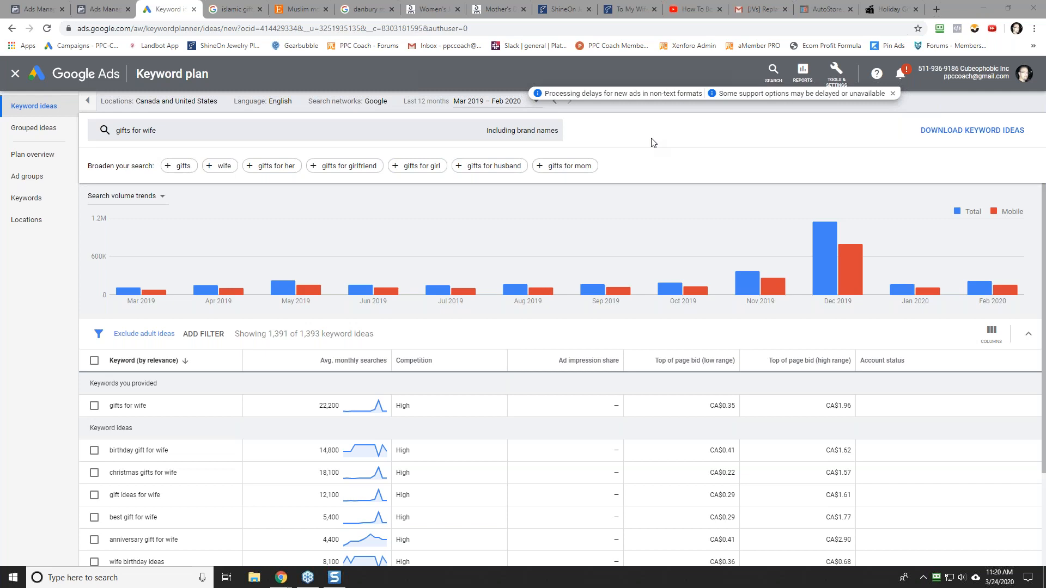
left_click(892, 94)
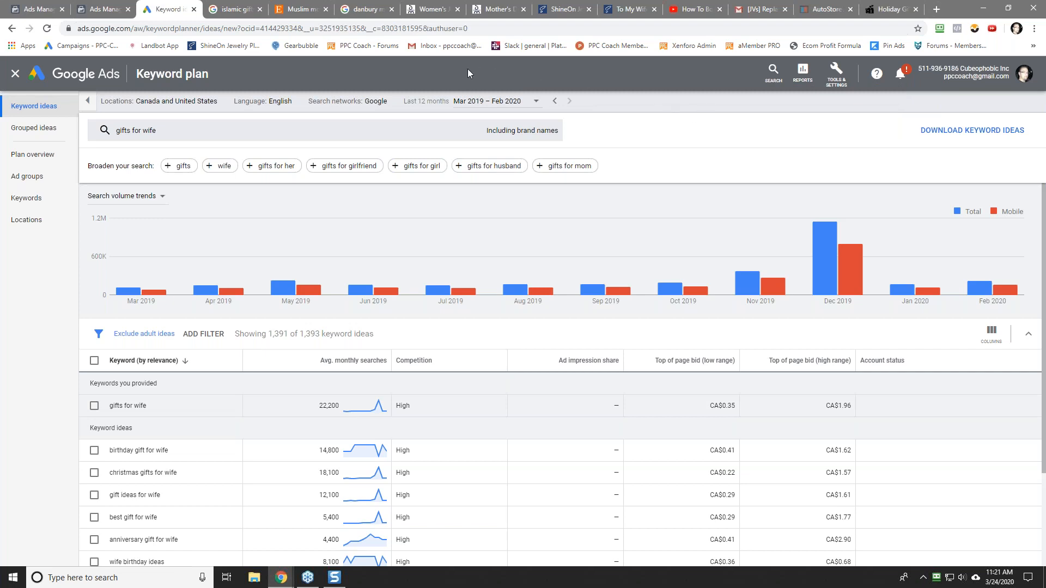